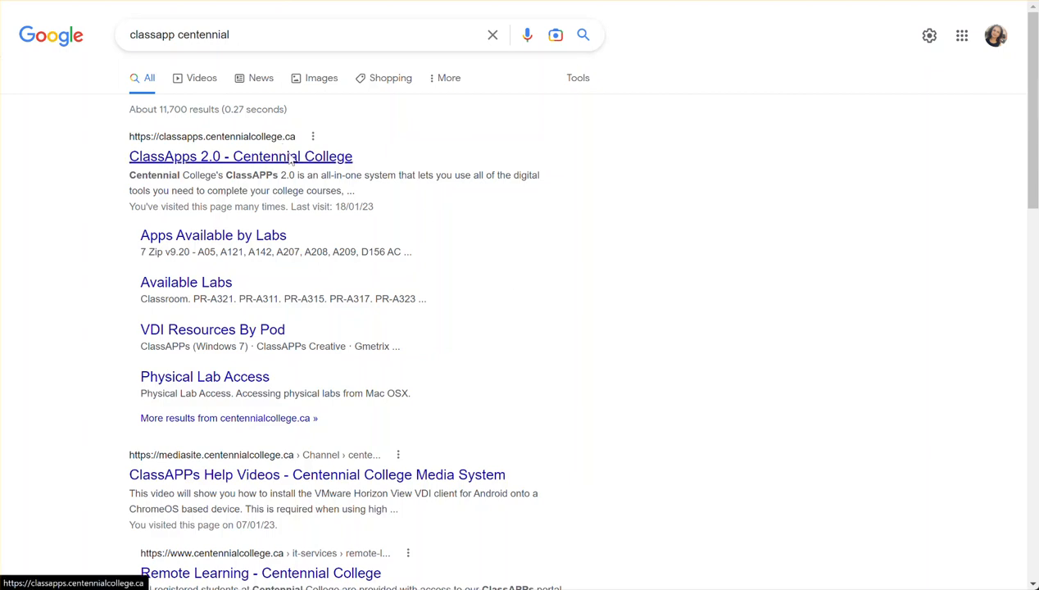
Open the ClassApps 2.0 - Centennial College site and proceed to its login form with the cencol.ca domain.
left_click(290, 159)
scroll(749, 323, "down", 5)
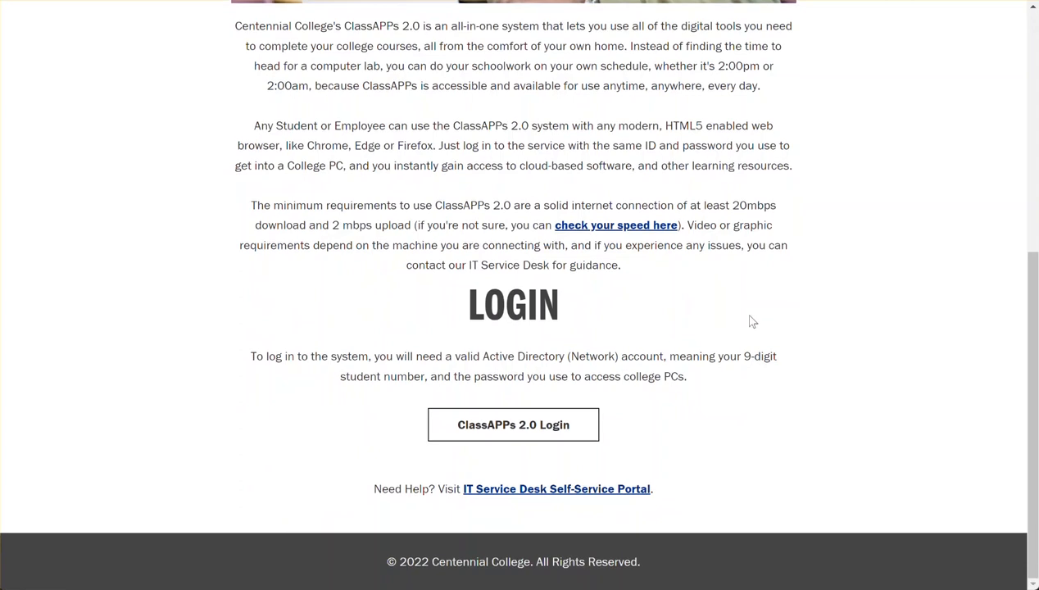
left_click(474, 420)
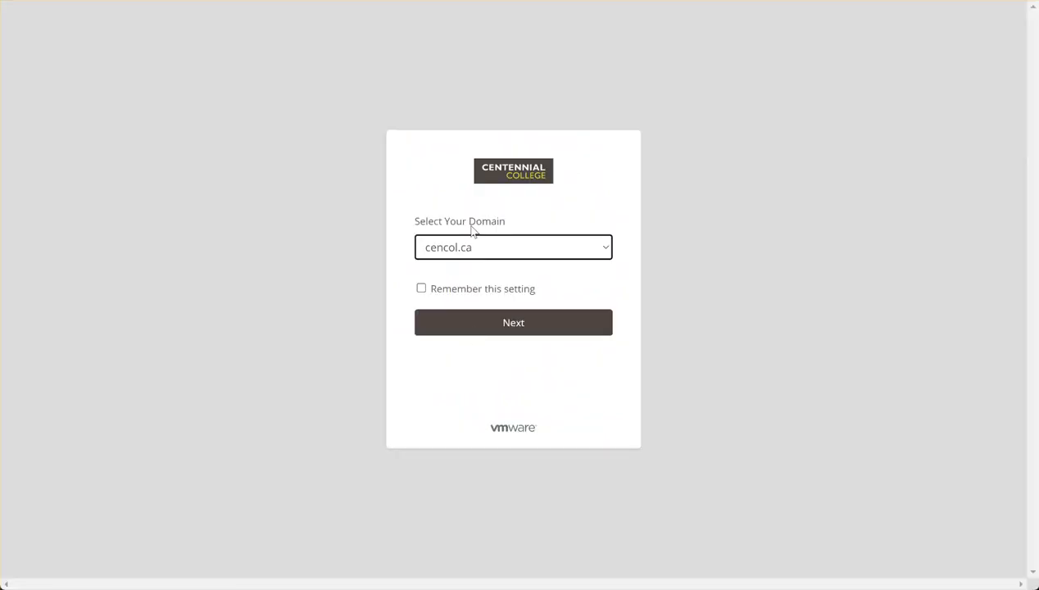
left_click(484, 328)
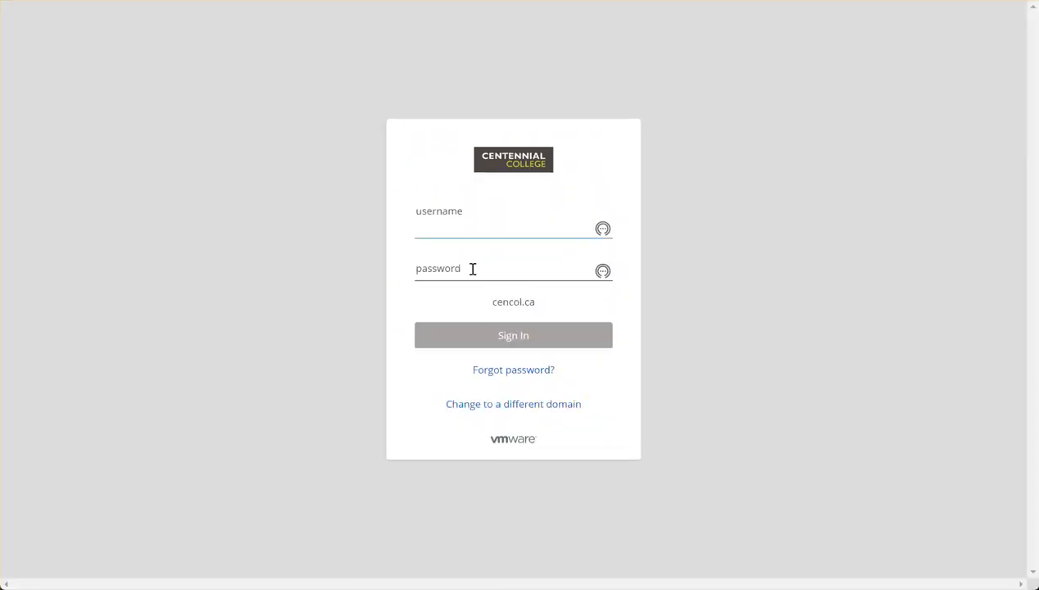
Sign in to ClassAPPs with the account username and password.
left_click(474, 268)
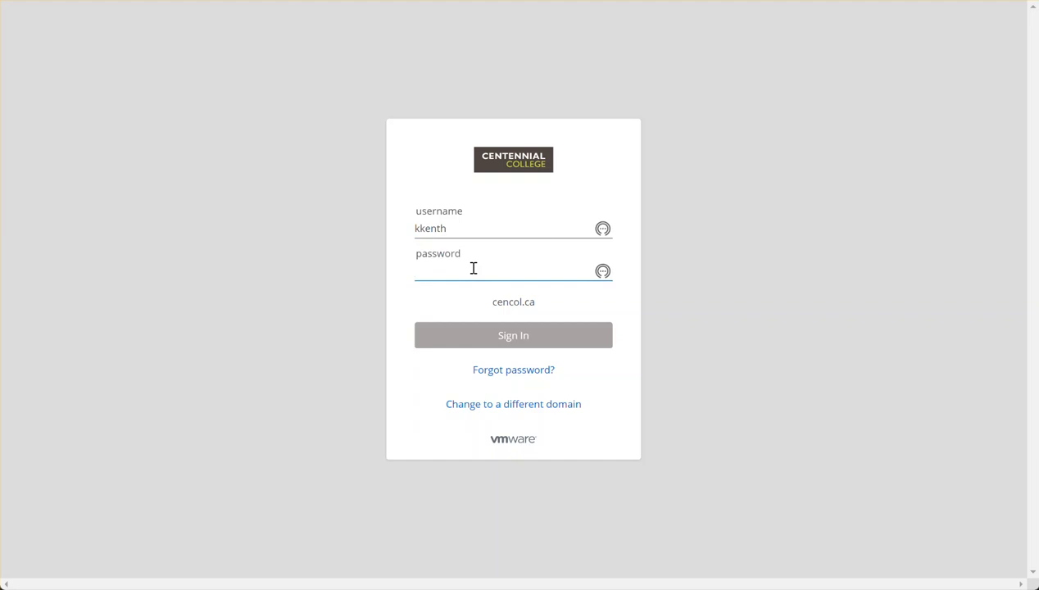
type("***********")
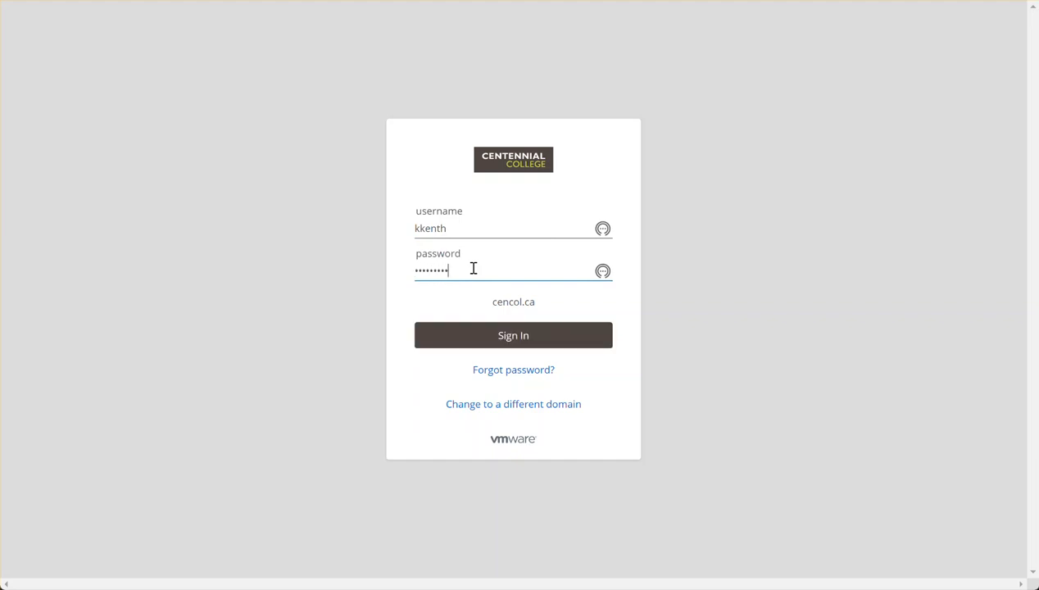
left_click(489, 335)
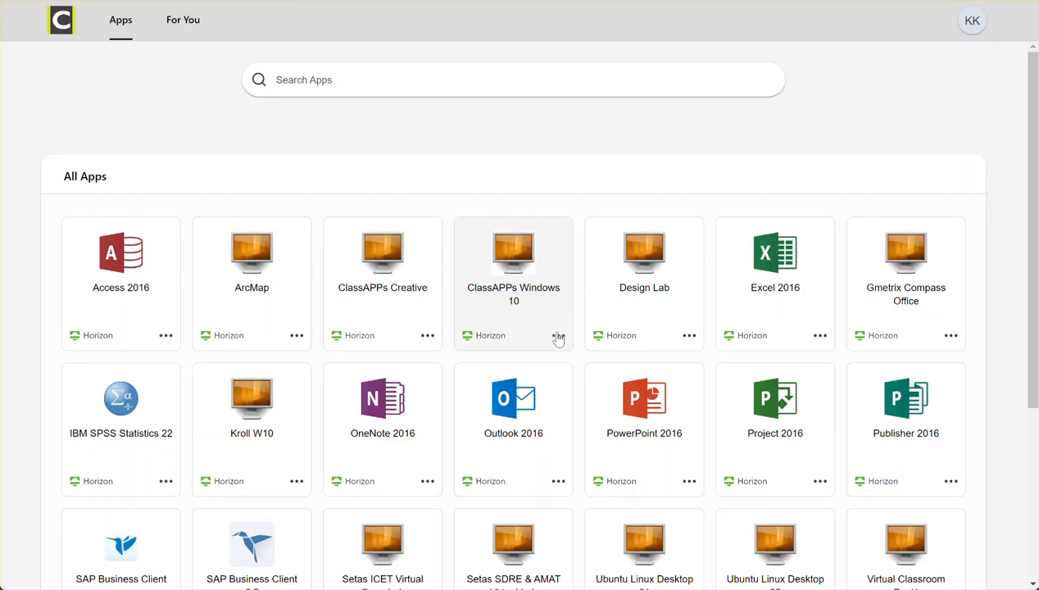
Launch the ClassAPPs Windows 10 desktop, decline the all-screens fullscreen permission, and close the balance window.
left_click(522, 319)
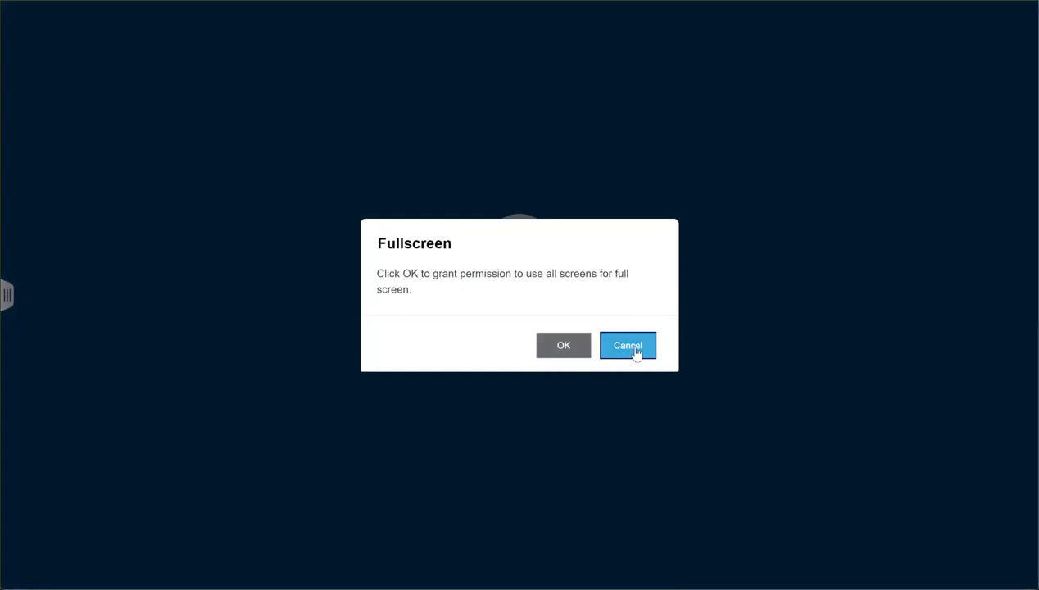
left_click(636, 351)
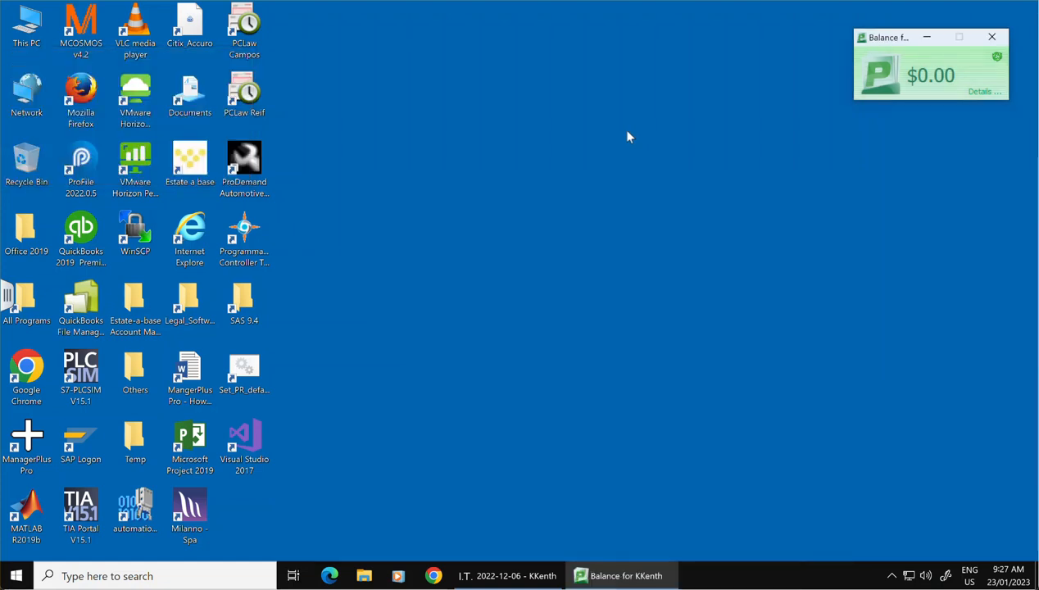
left_click(991, 37)
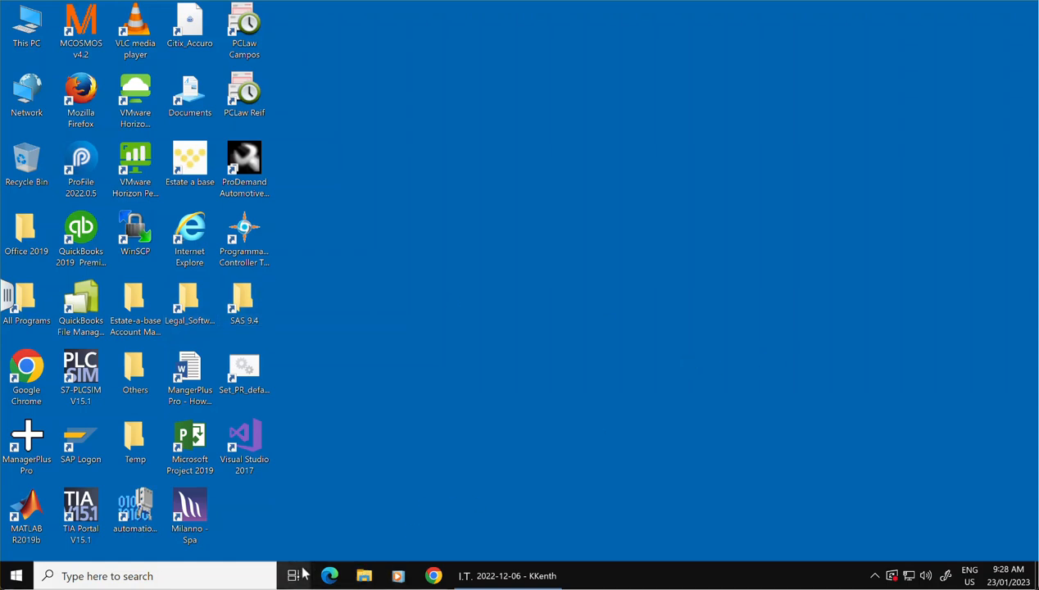
Open Google Chrome on the virtual desktop, search for mycentennial, and open the myCentennial - Centennial College result.
double_click(26, 373)
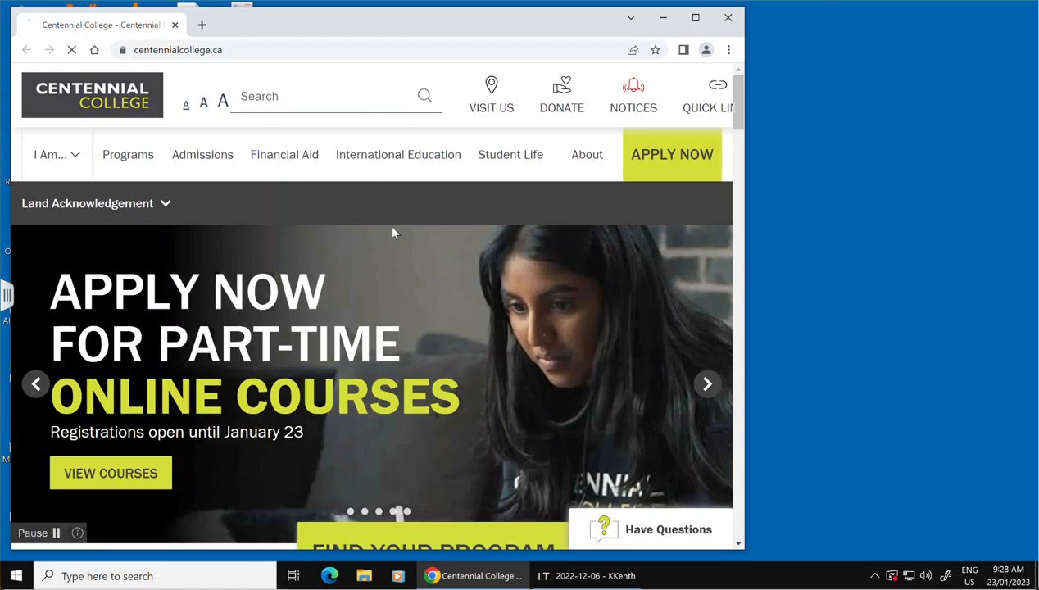
left_click(210, 47)
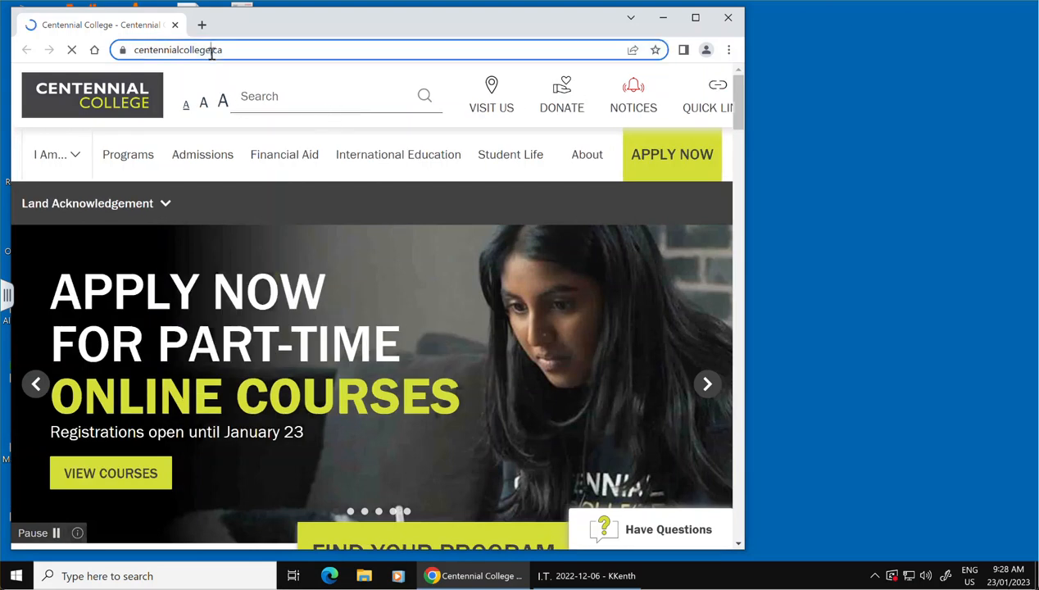
type("y")
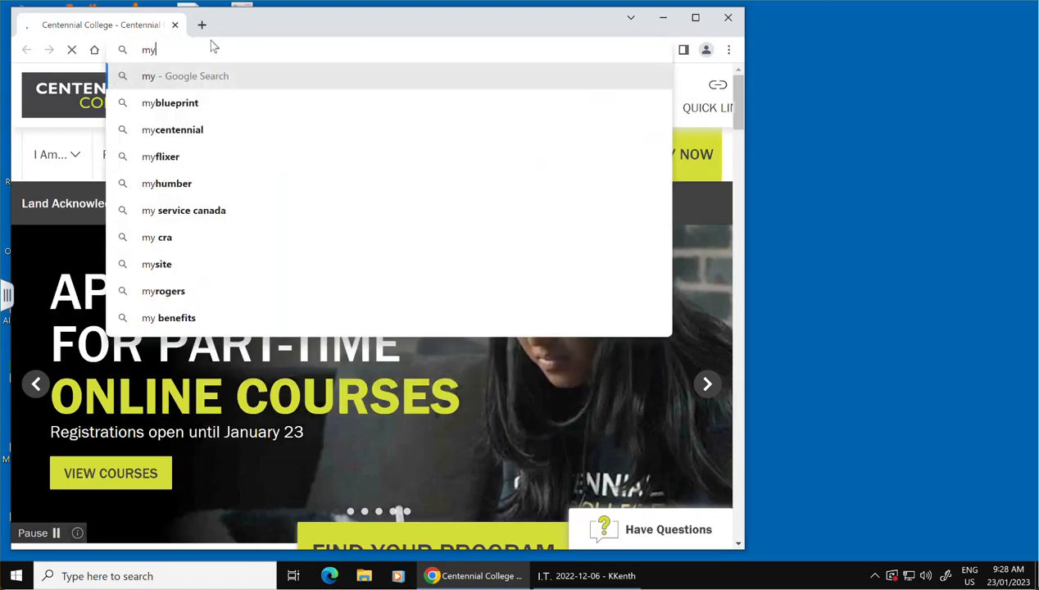
type("c")
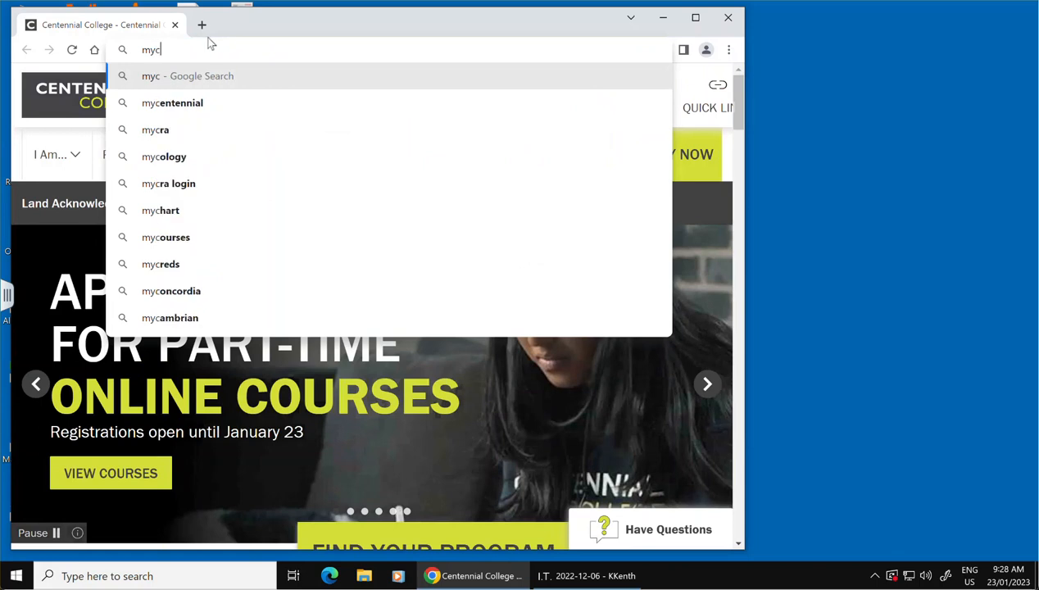
left_click(151, 105)
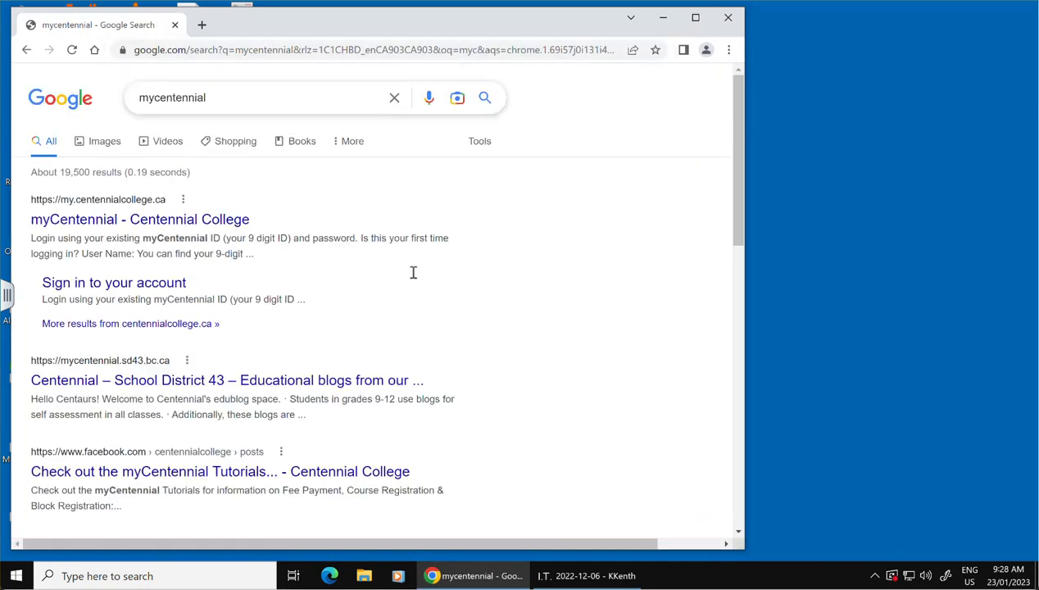
left_click(109, 226)
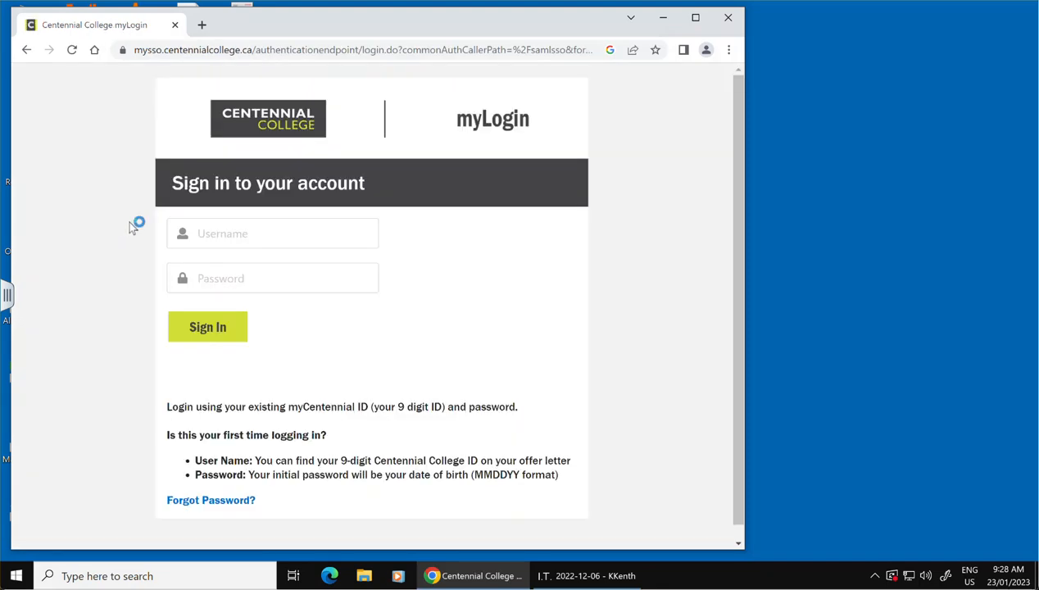
Sign in to myCentennial with the college ID number and account password.
left_click(255, 235)
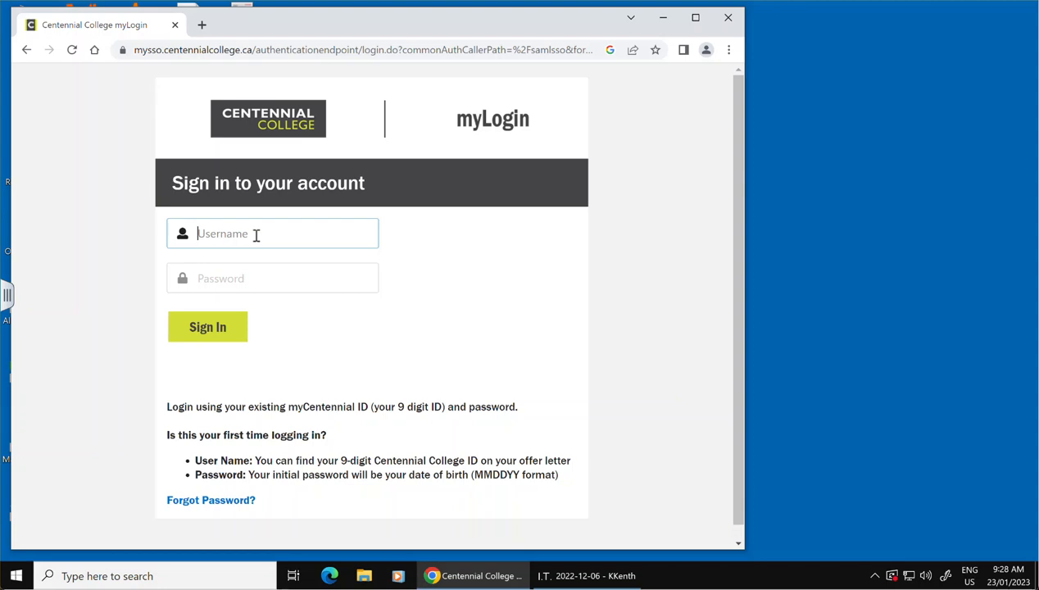
key("Tab")
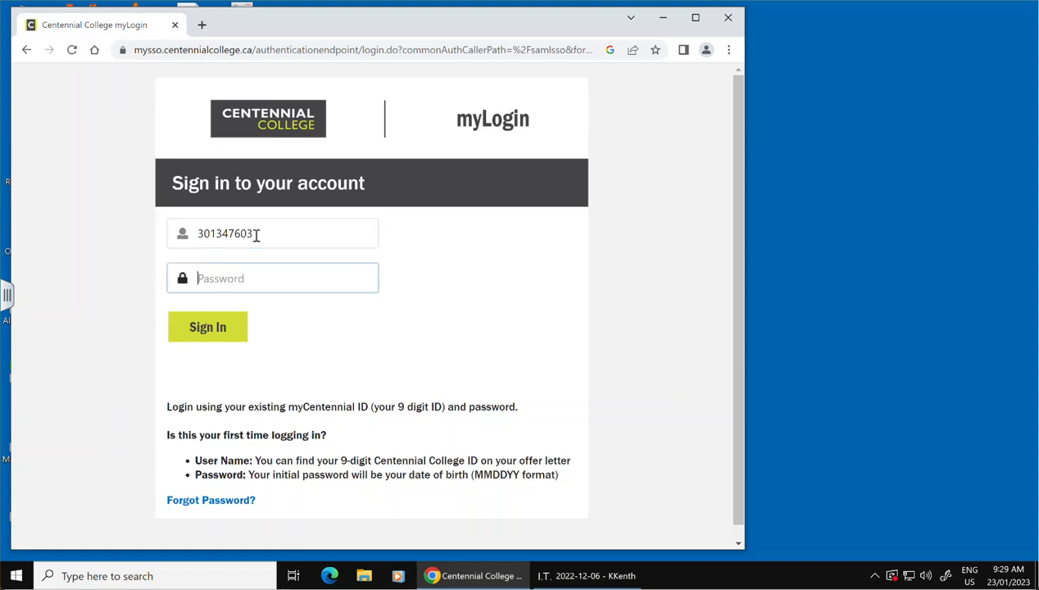
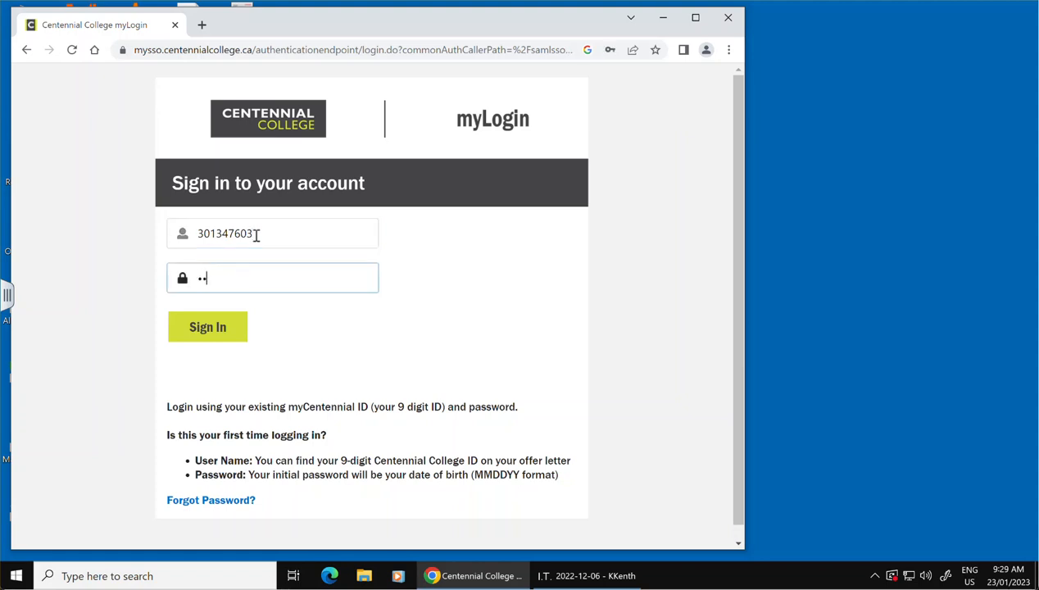
left_click(209, 326)
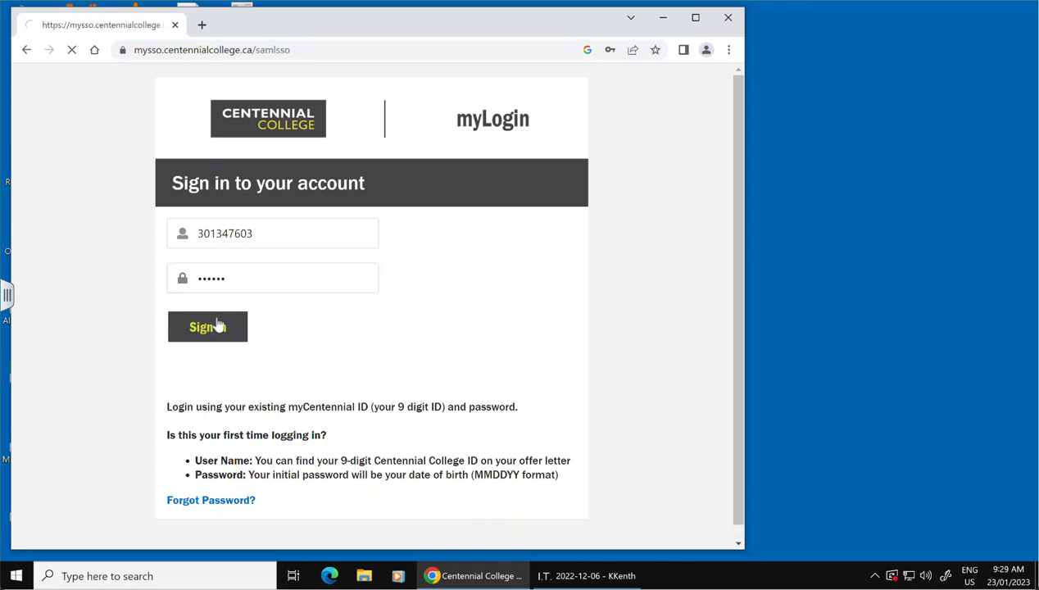
left_click(633, 251)
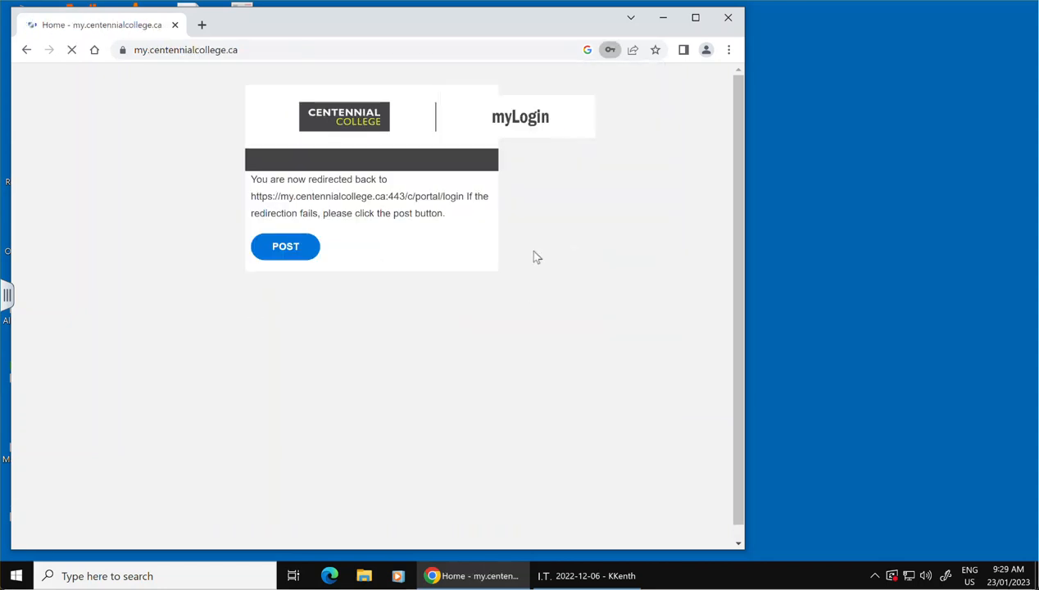
Open eCentennial from the myCentennial home page and go to the end of the My Courses list.
scroll(617, 269, "down", 2)
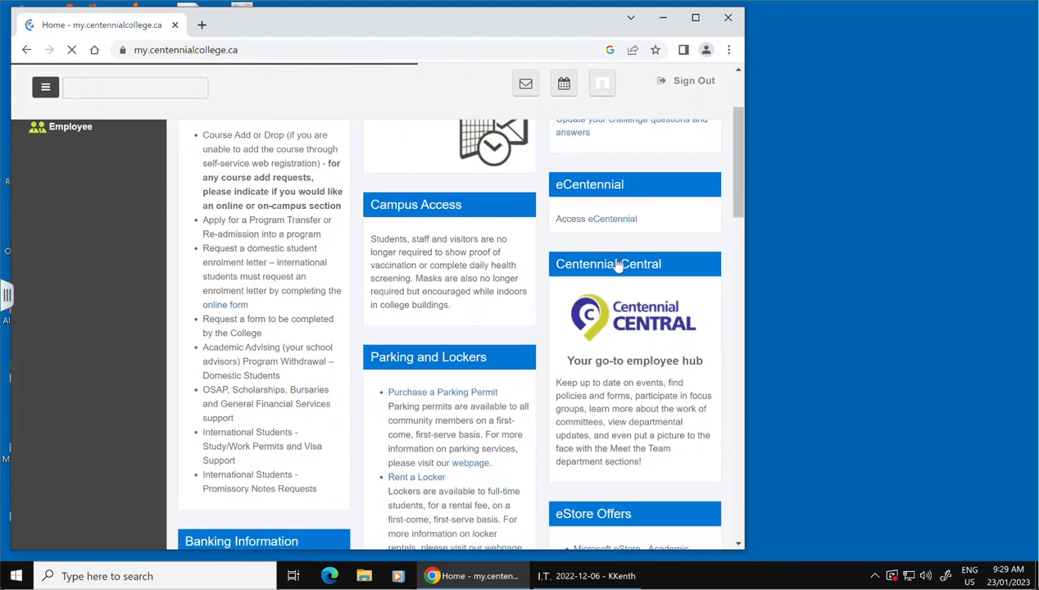
left_click(613, 220)
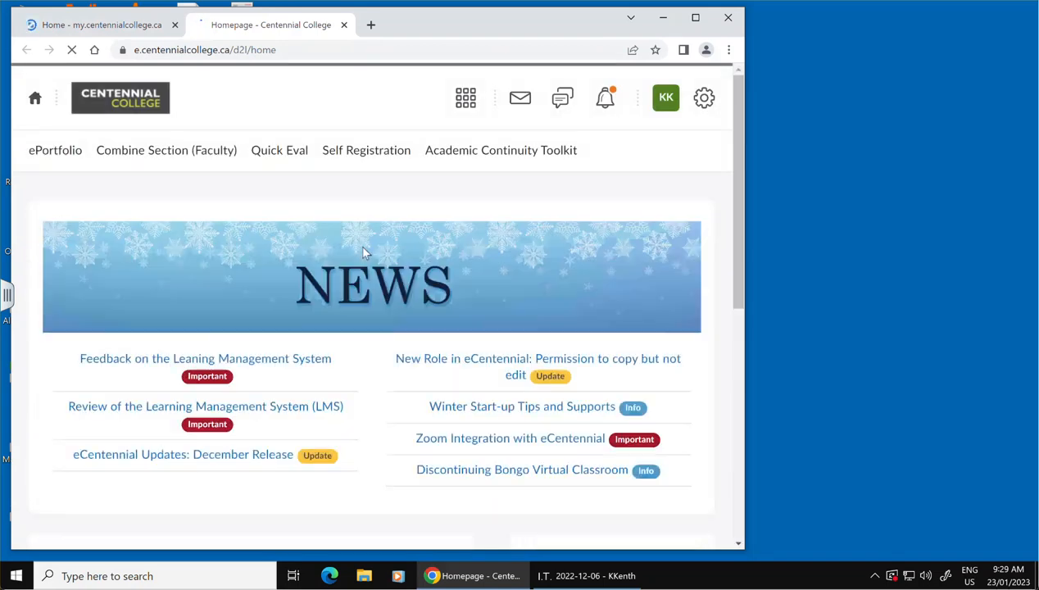
scroll(365, 254, "down", 2)
scroll(365, 254, "down", 4)
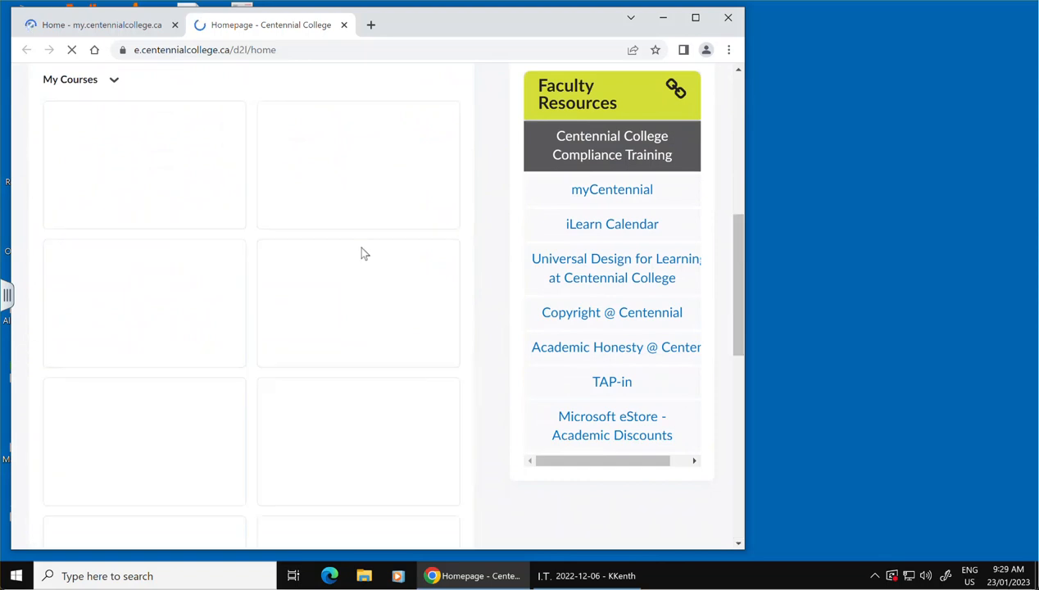
scroll(364, 254, "down", 6)
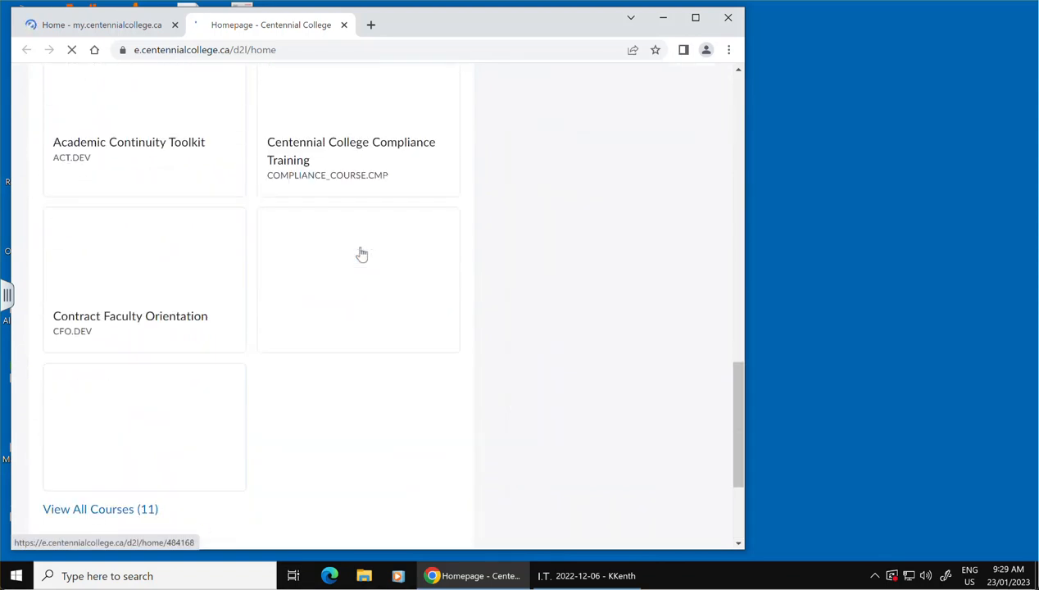
scroll(363, 254, "down", 3)
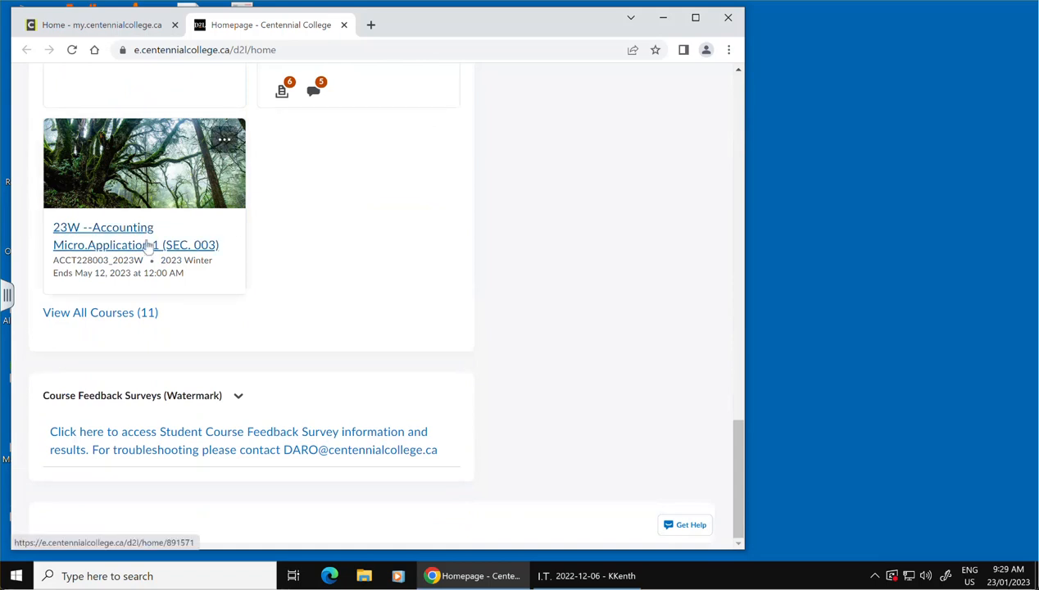
left_click(148, 245)
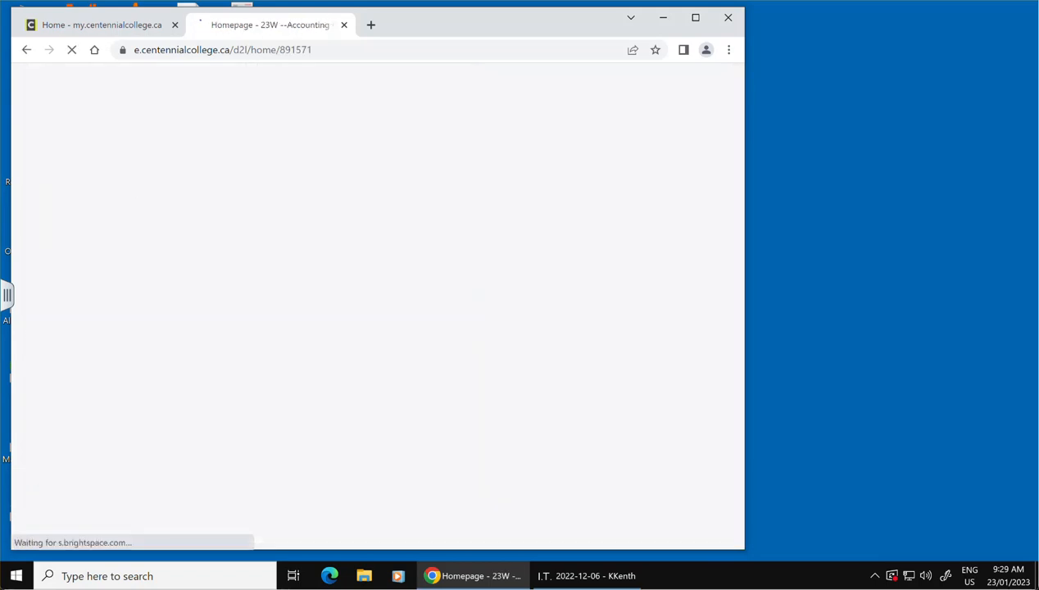
left_click(26, 51)
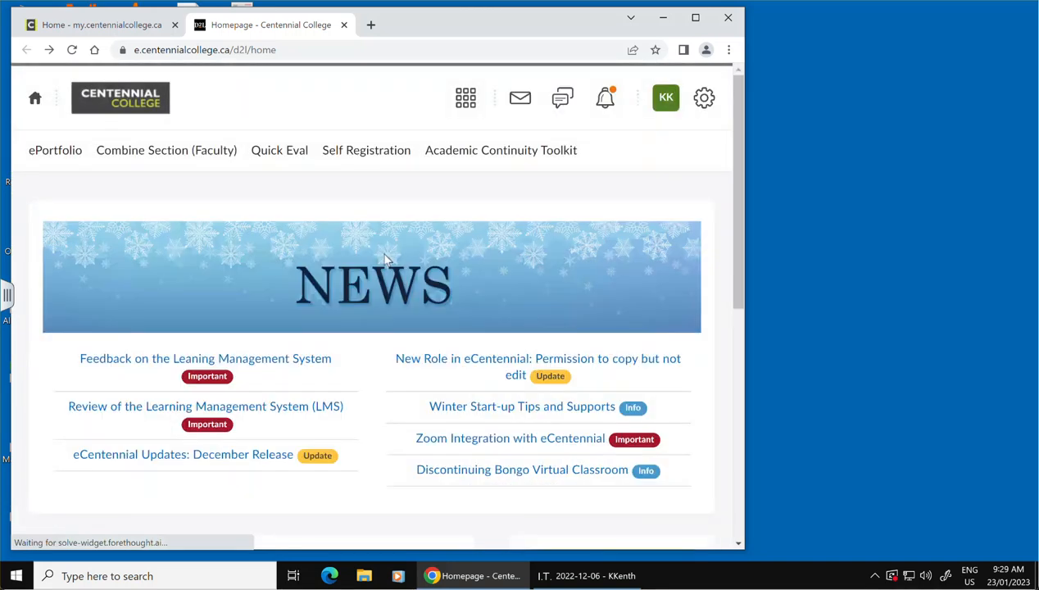
scroll(390, 261, "down", 15)
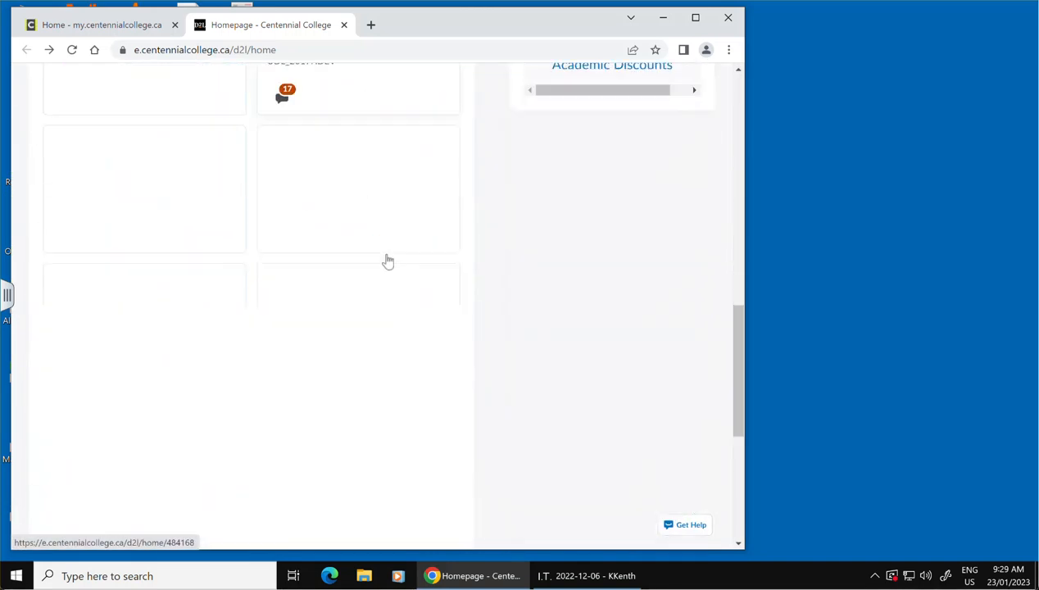
scroll(389, 261, "down", 2)
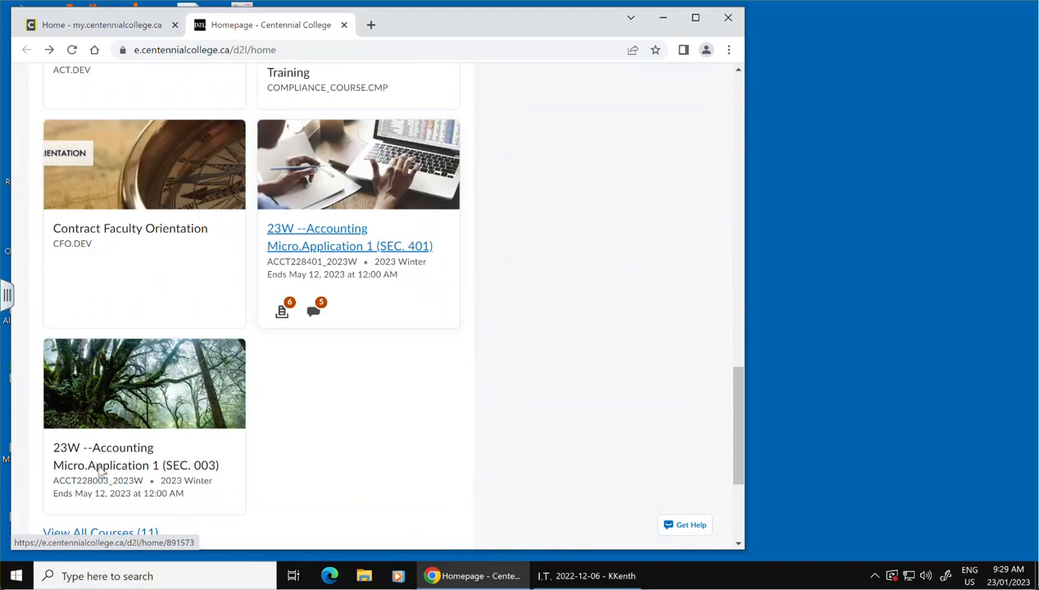
Open the 23W --Accounting Micro.Application 1 (SEC. 003) course and display its Week 3 - Chart of accounts content module.
left_click(105, 459)
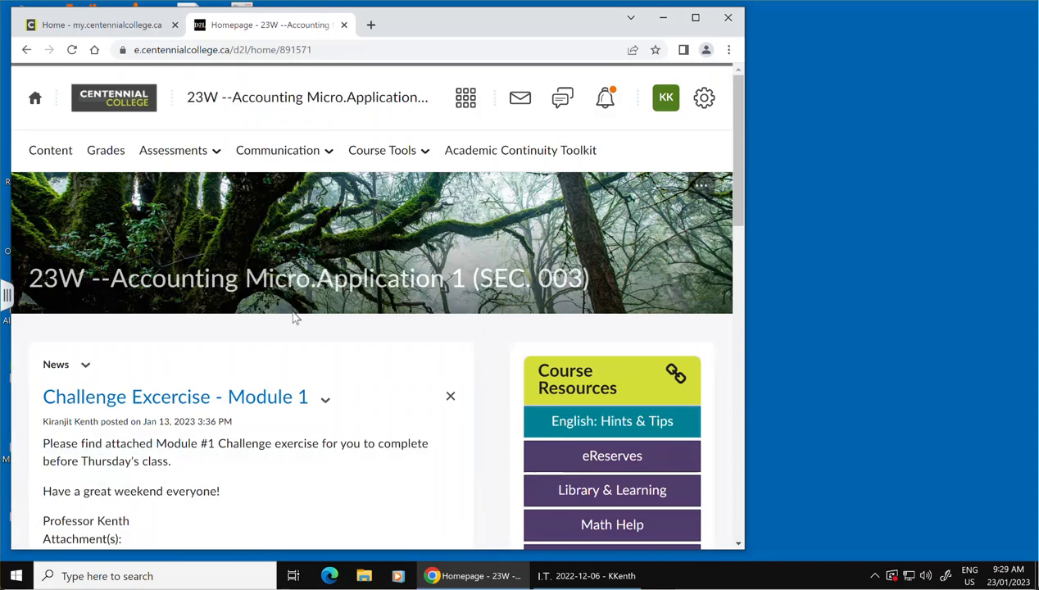
left_click(50, 152)
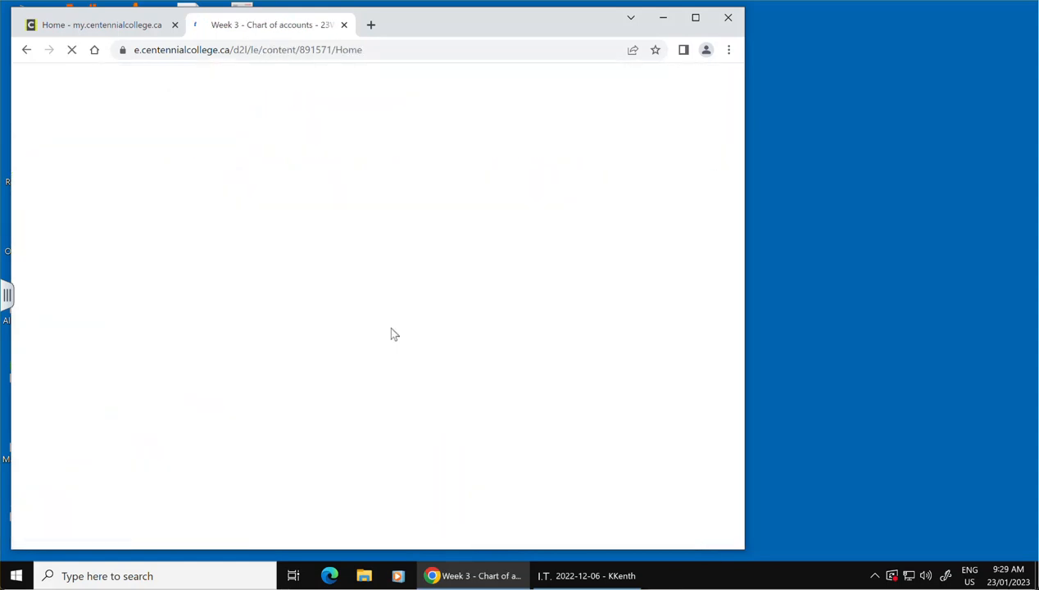
scroll(383, 297, "down", 3)
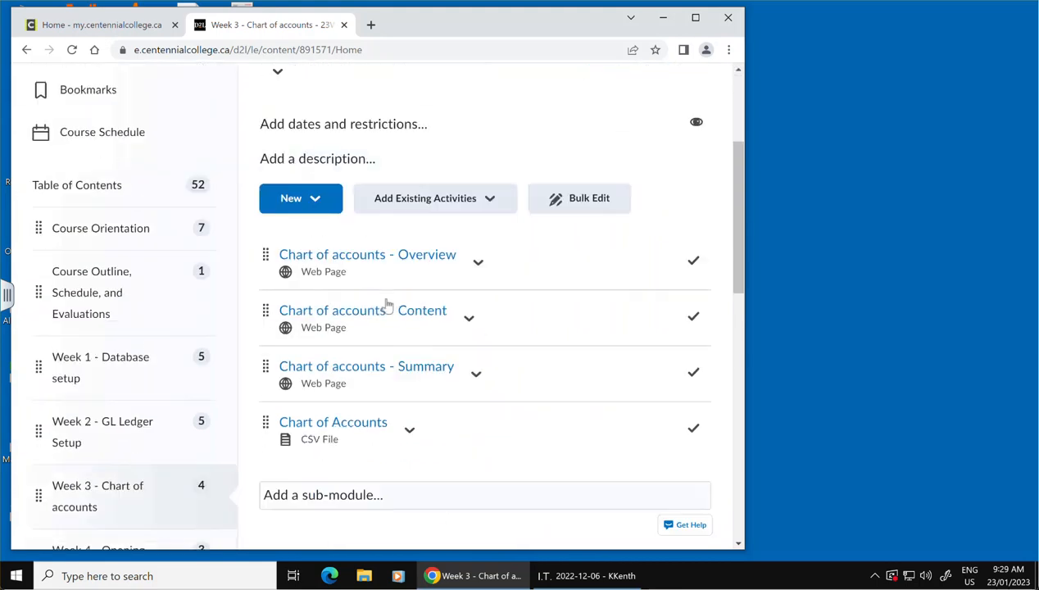
left_click(107, 495)
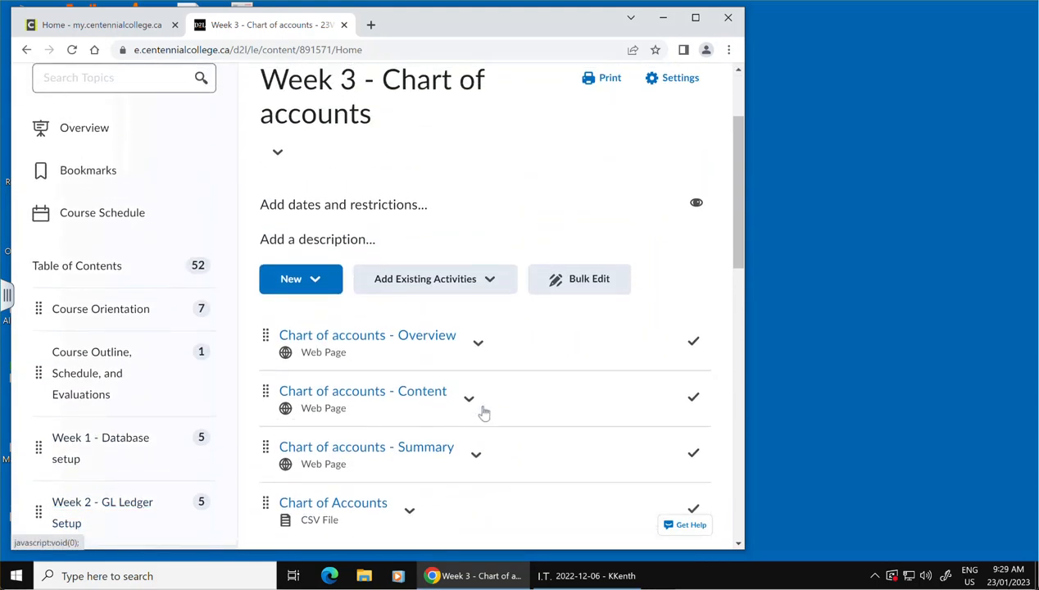
Download the Chart of Accounts CSV file from the Week 3 module and close the browser.
scroll(483, 413, "down", 3)
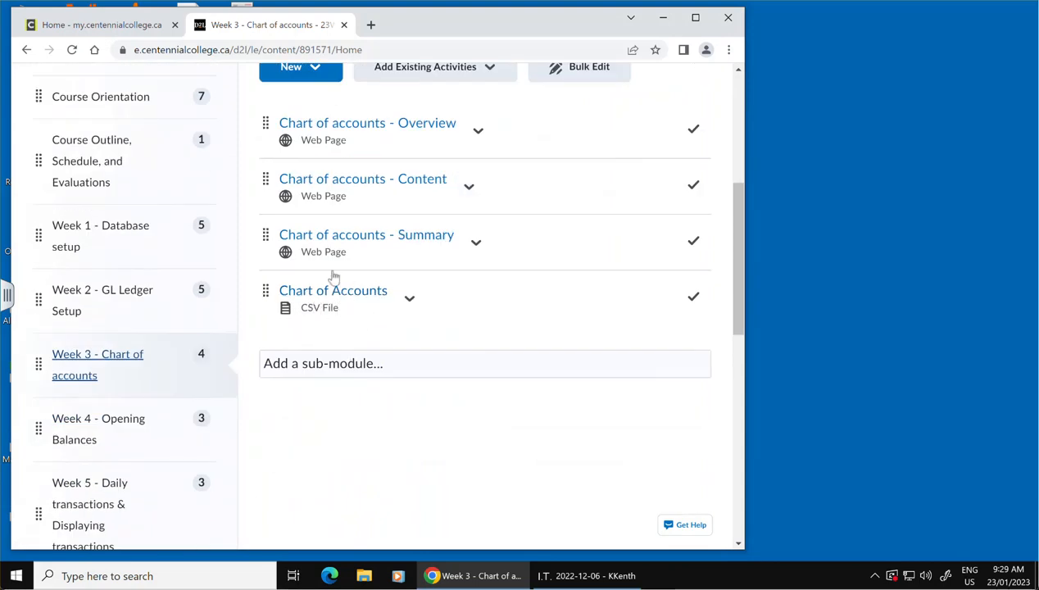
left_click(408, 300)
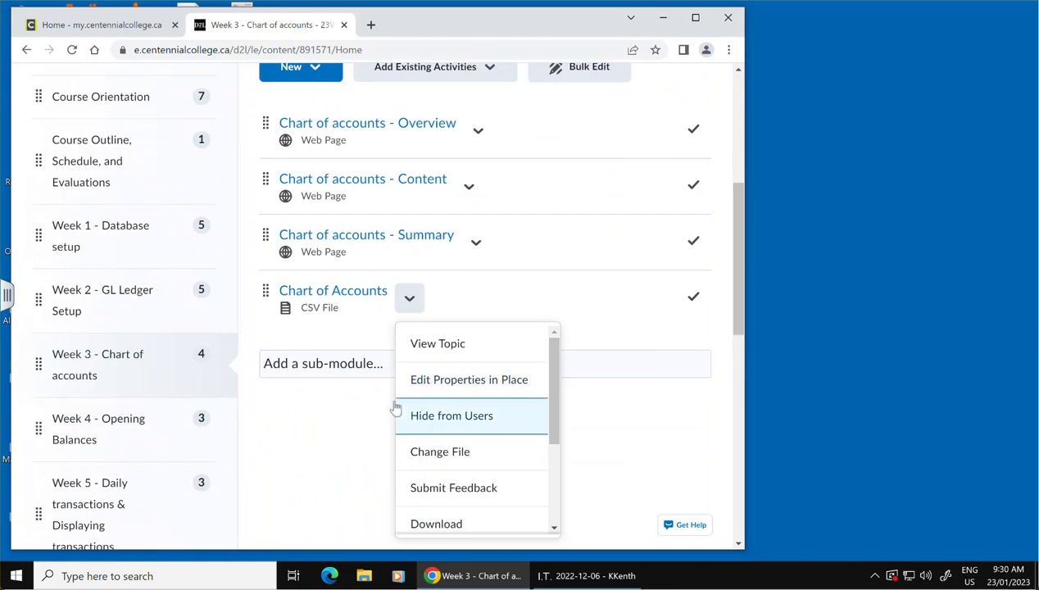
left_click(463, 526)
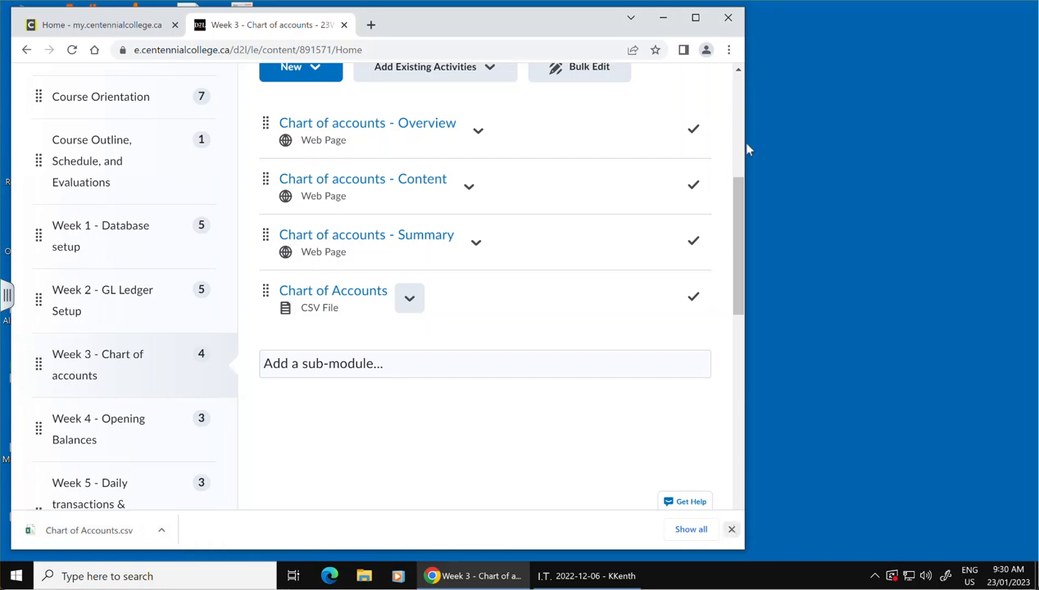
left_click(728, 18)
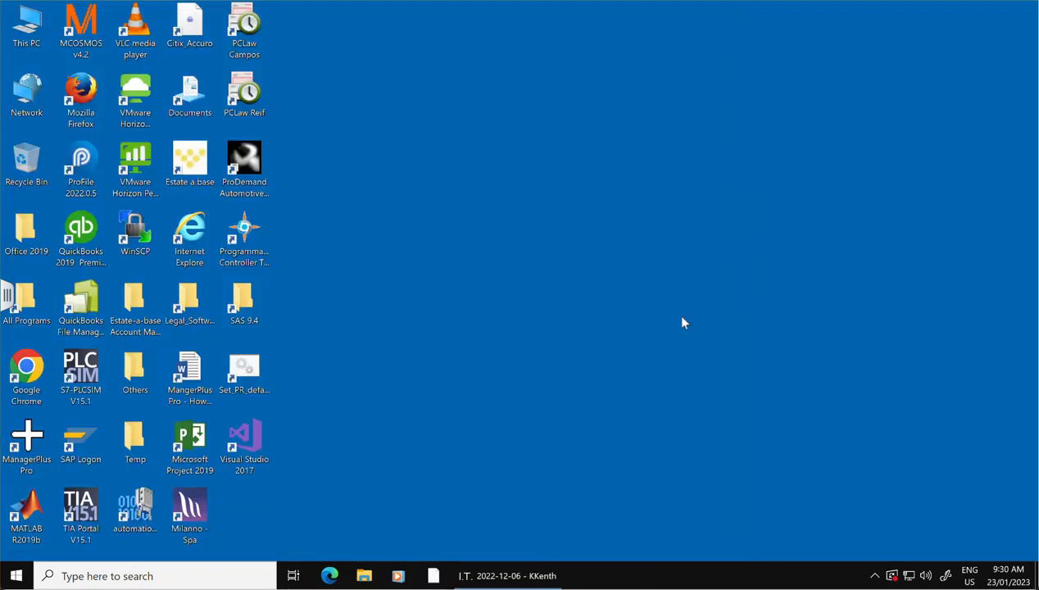
Move Chart of Accounts.csv from the Downloads folder to the desktop and close both File Explorer windows.
left_click(364, 576)
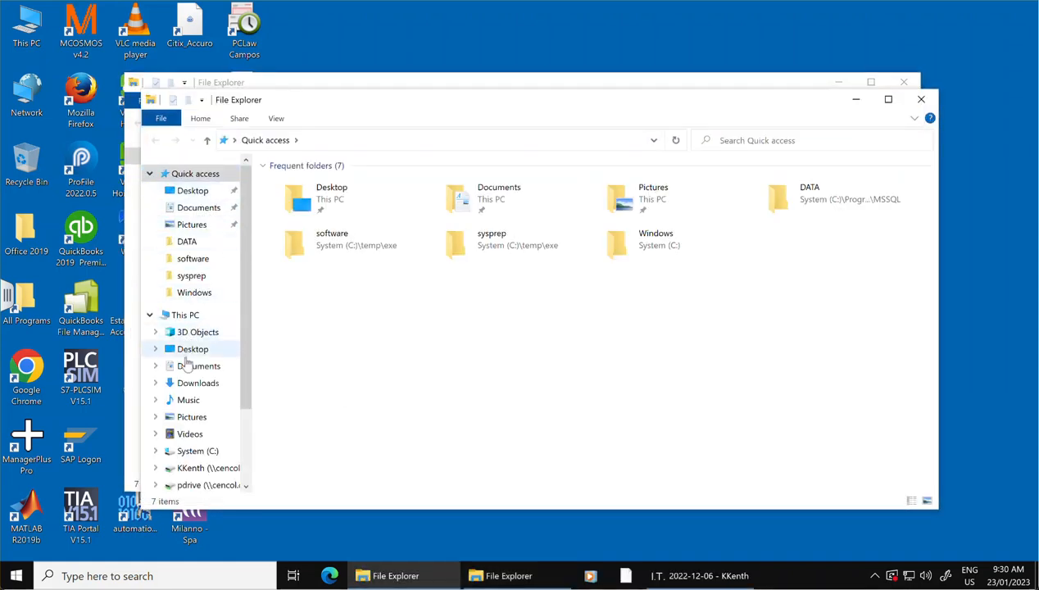
left_click(189, 383)
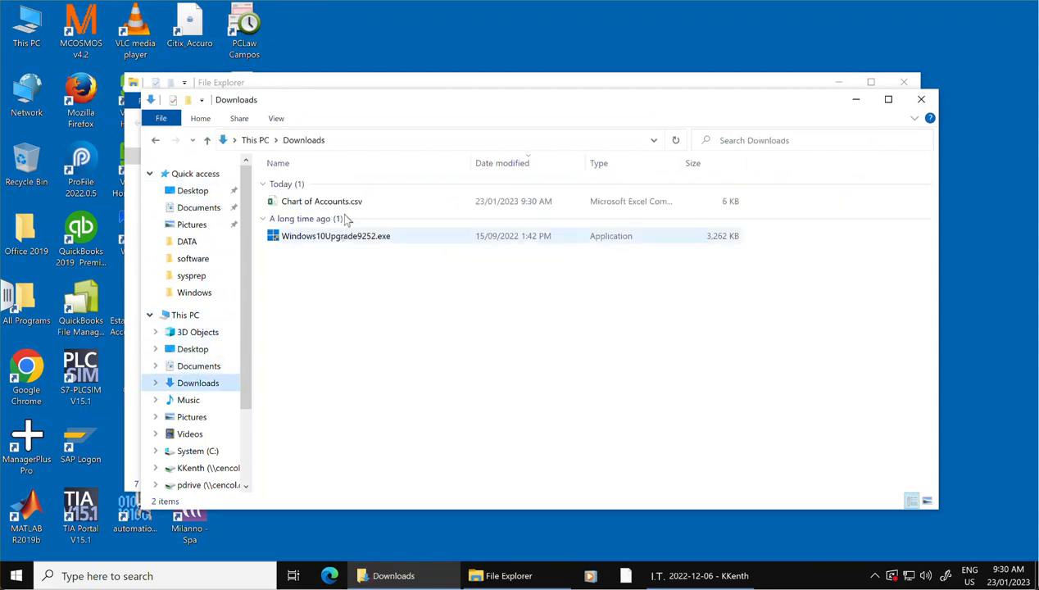
left_click_drag(354, 205, 417, 43)
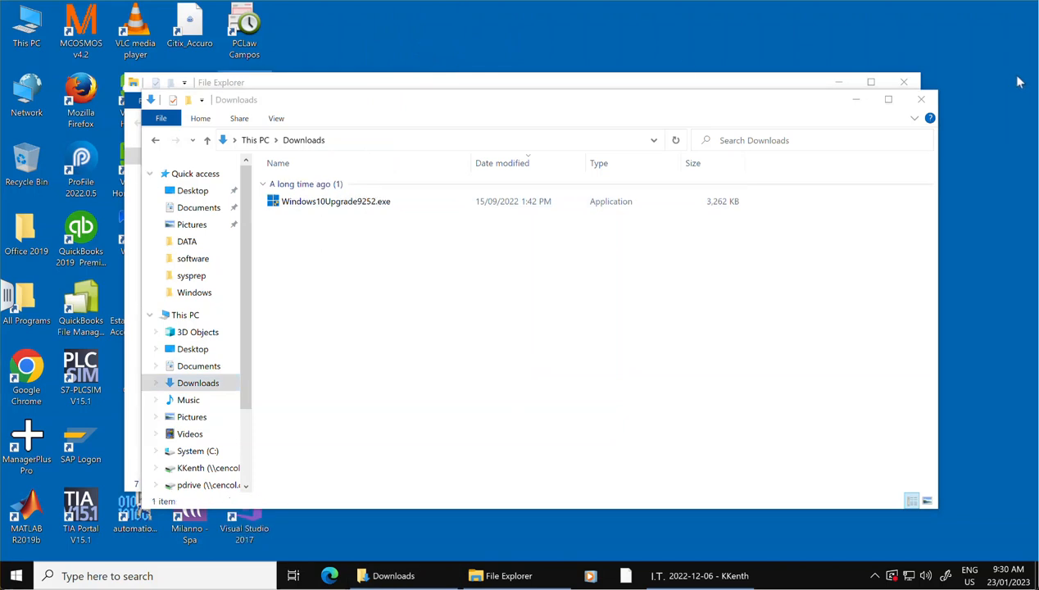
left_click(921, 100)
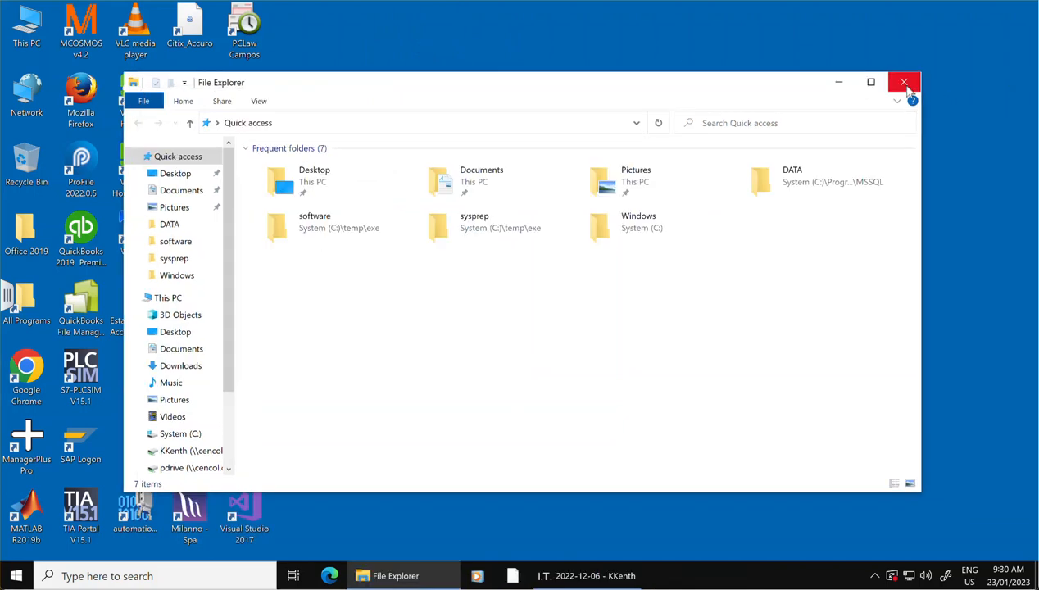
left_click(904, 82)
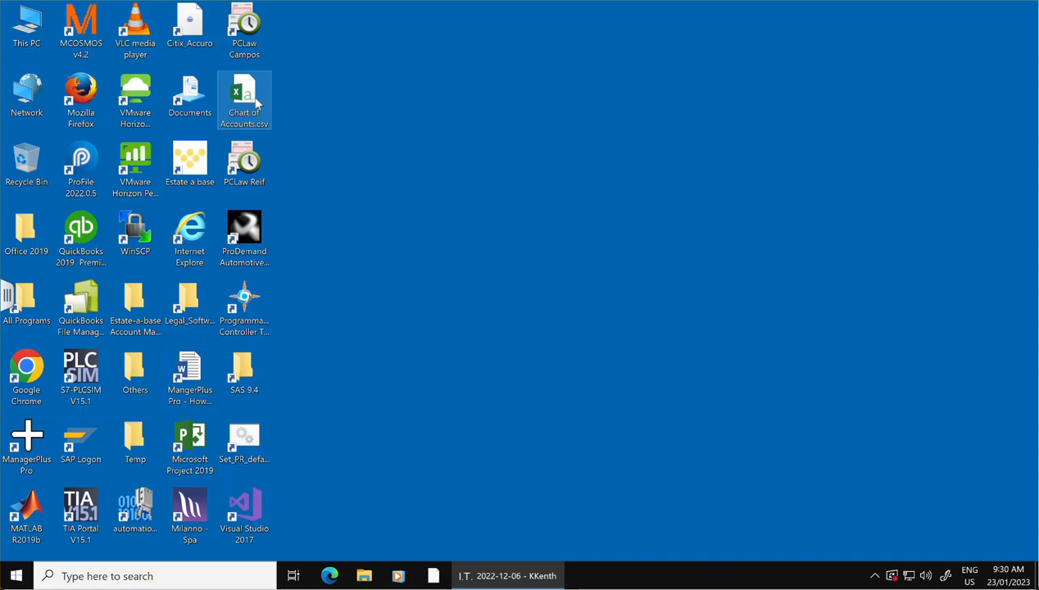
Open the ACCT238 folder on the H: network drive and check the contents of its OMNSYS- Lesson 2 folder.
left_click(370, 577)
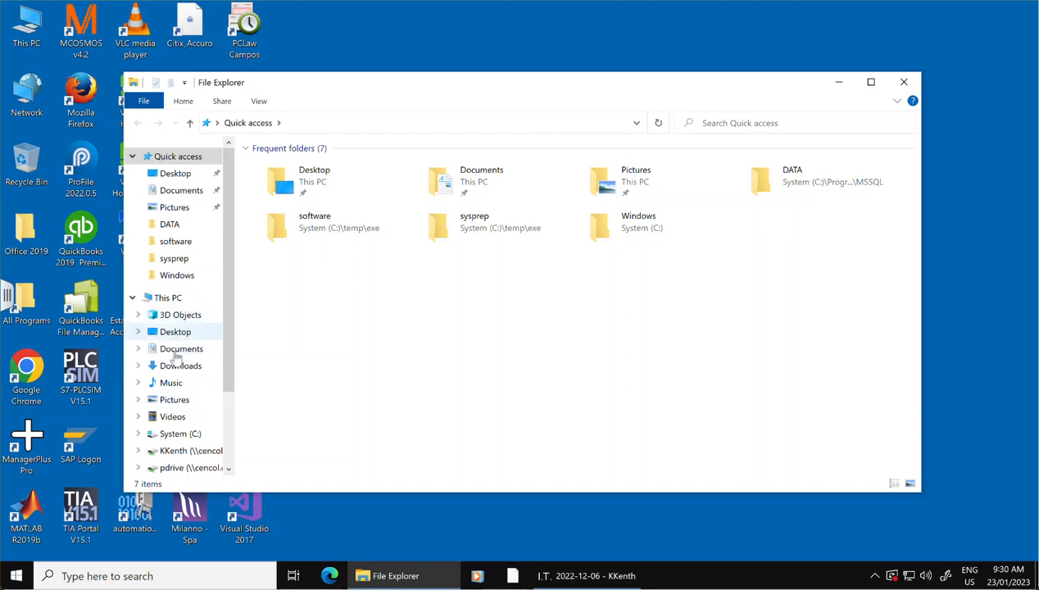
scroll(182, 416, "down", 1)
left_click(187, 422)
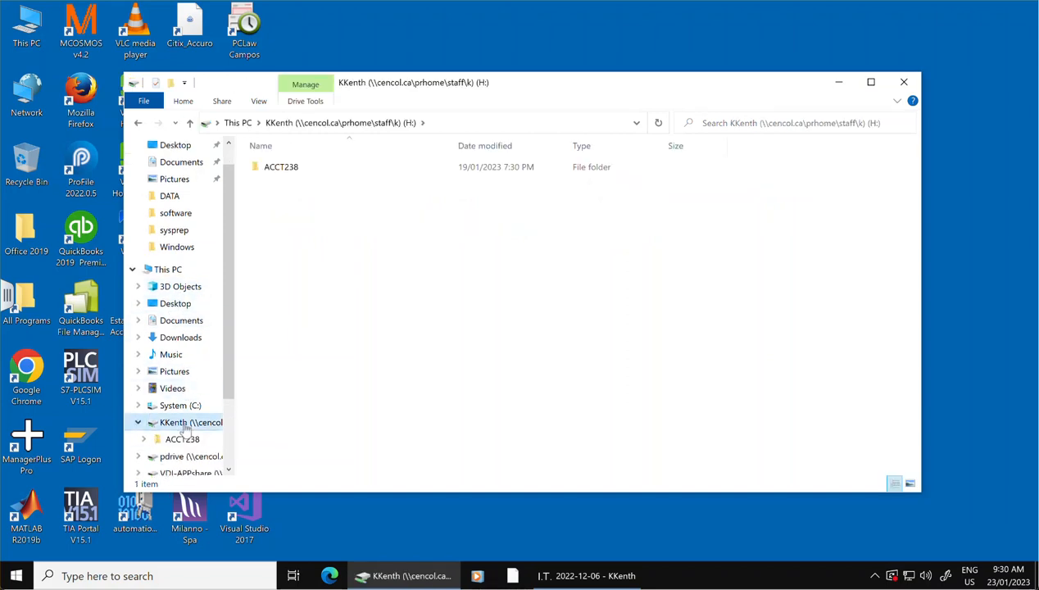
double_click(283, 167)
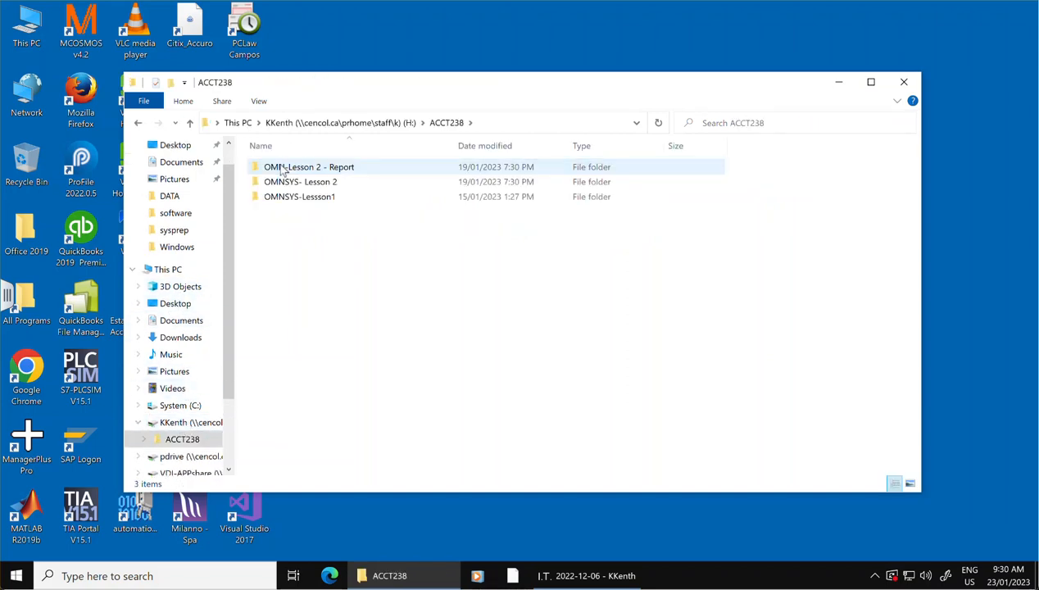
double_click(288, 183)
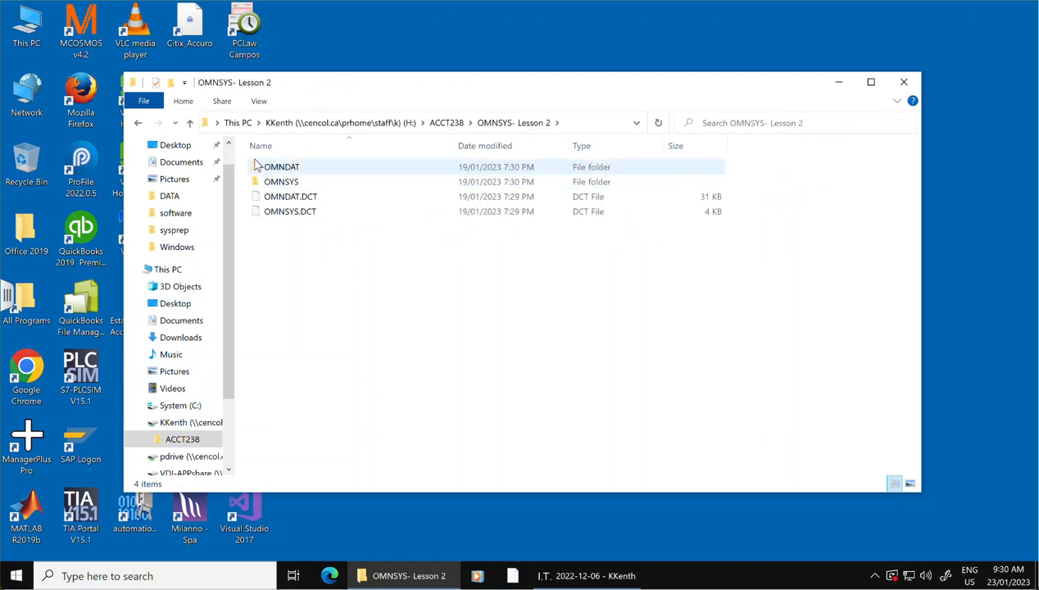
left_click(140, 123)
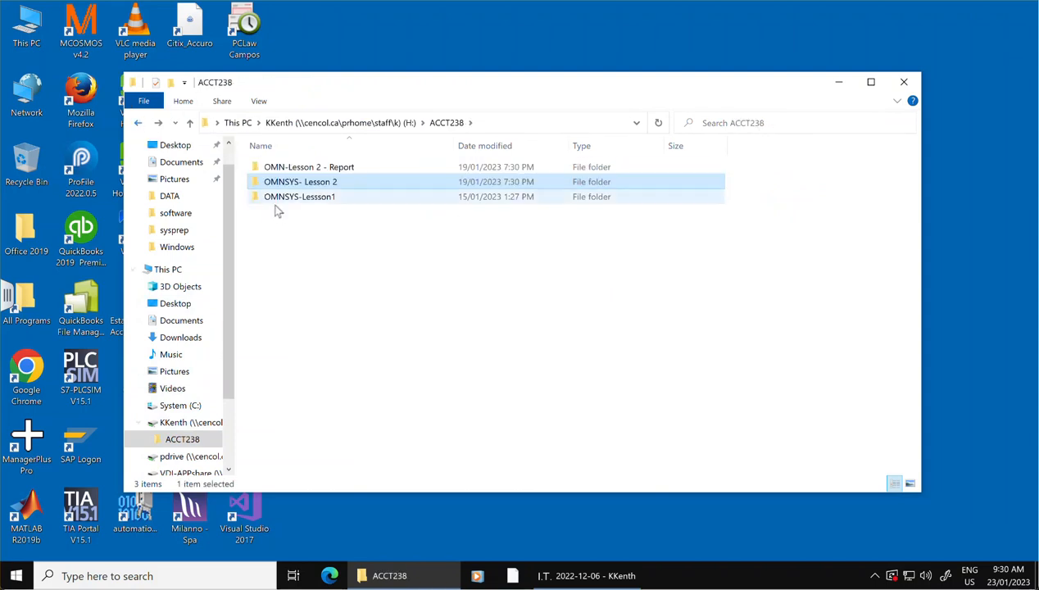
double_click(291, 188)
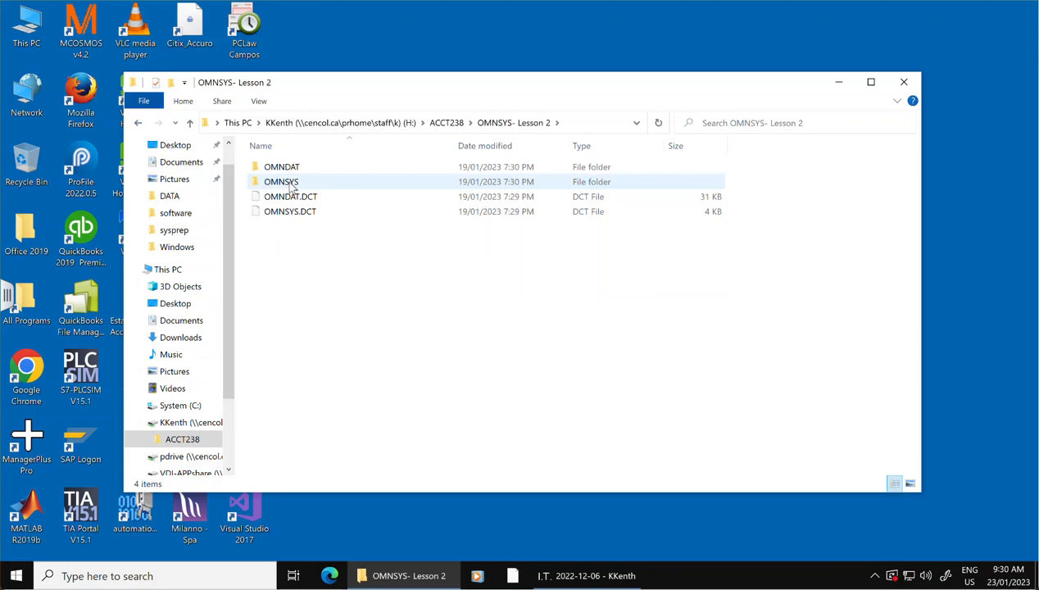
left_click(140, 123)
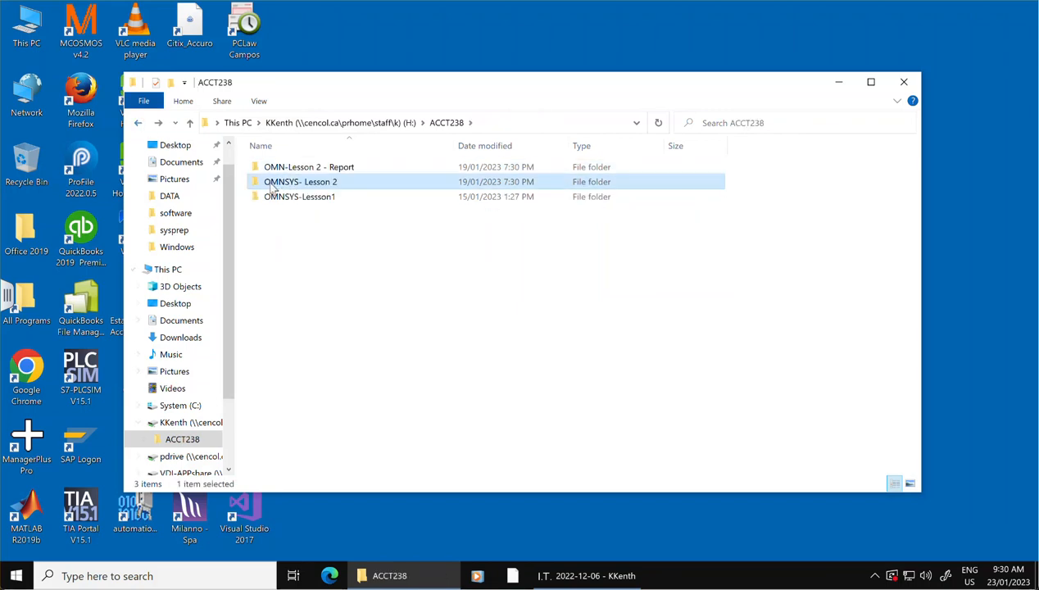
Copy the OMNSYS- Lesson 2 folder to the desktop, allowing the flagged files, and close File Explorer.
left_click_drag(275, 185, 394, 42)
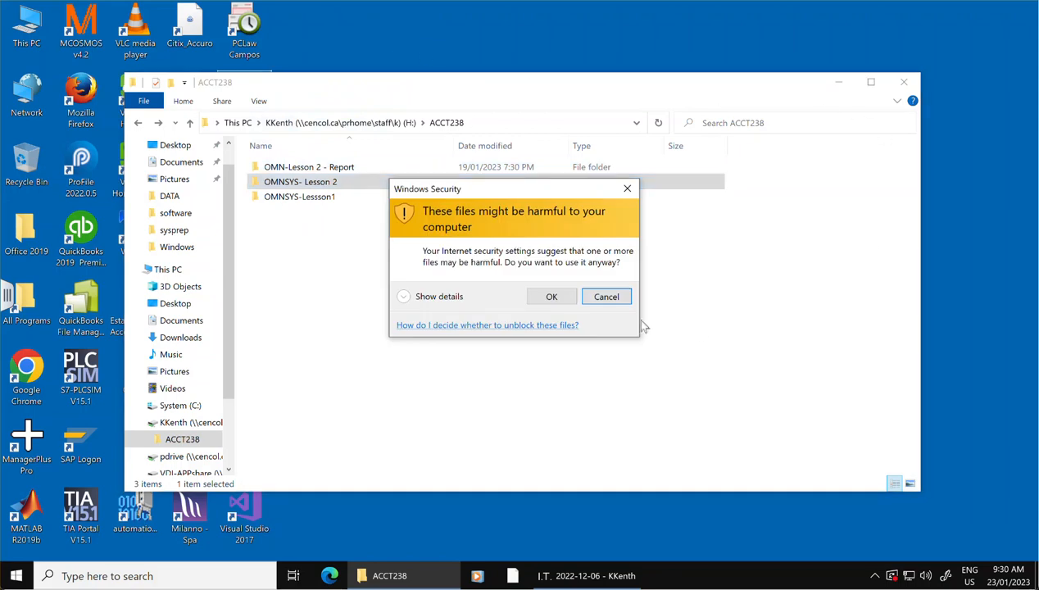
left_click(551, 297)
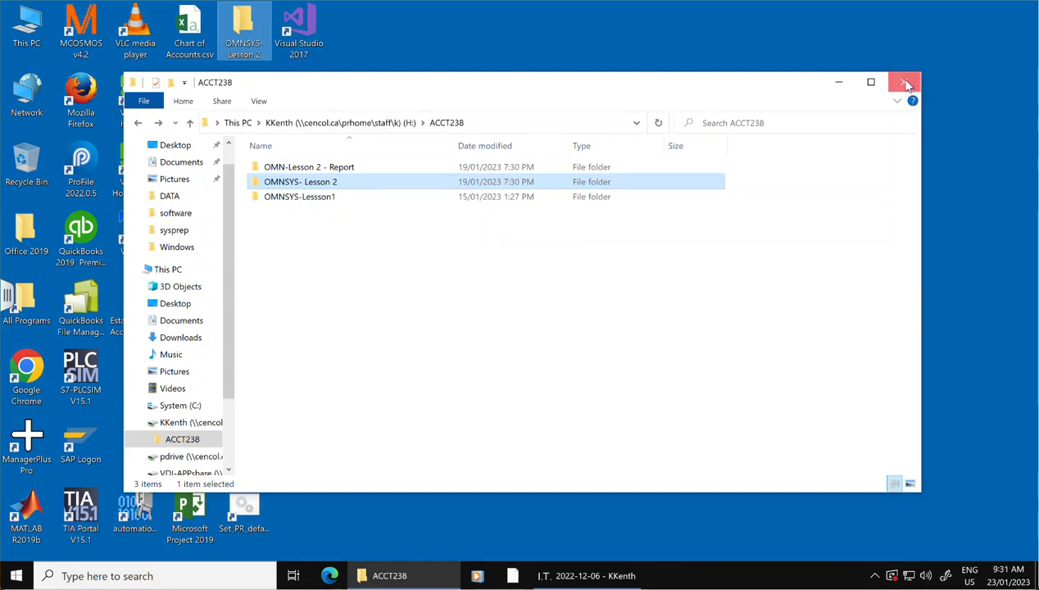
left_click(906, 86)
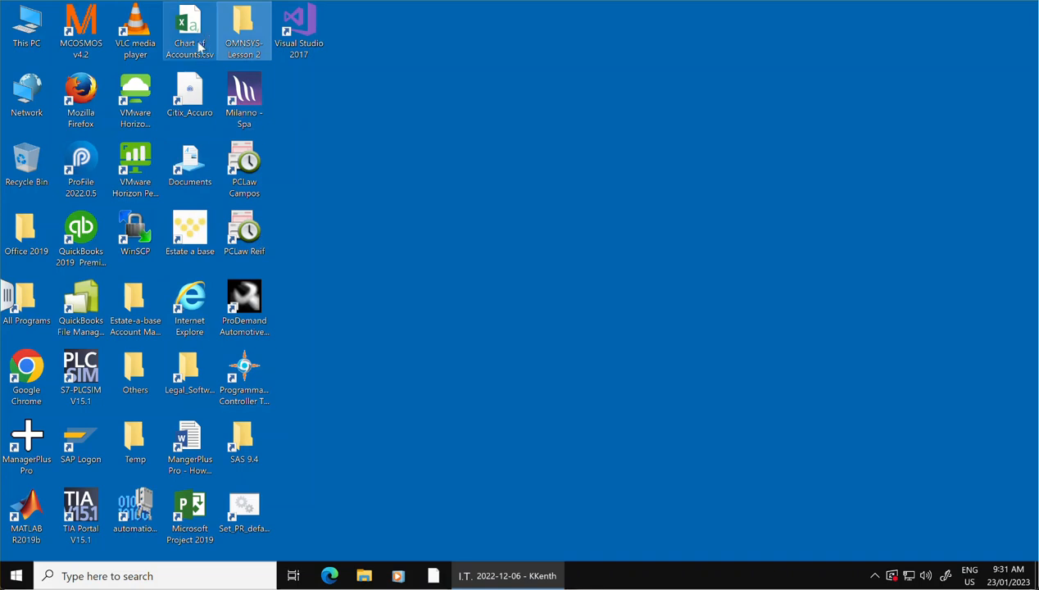
Start SQL Server 2014 Management Studio from the Microsoft SQL Server 2014 program group.
left_click(18, 576)
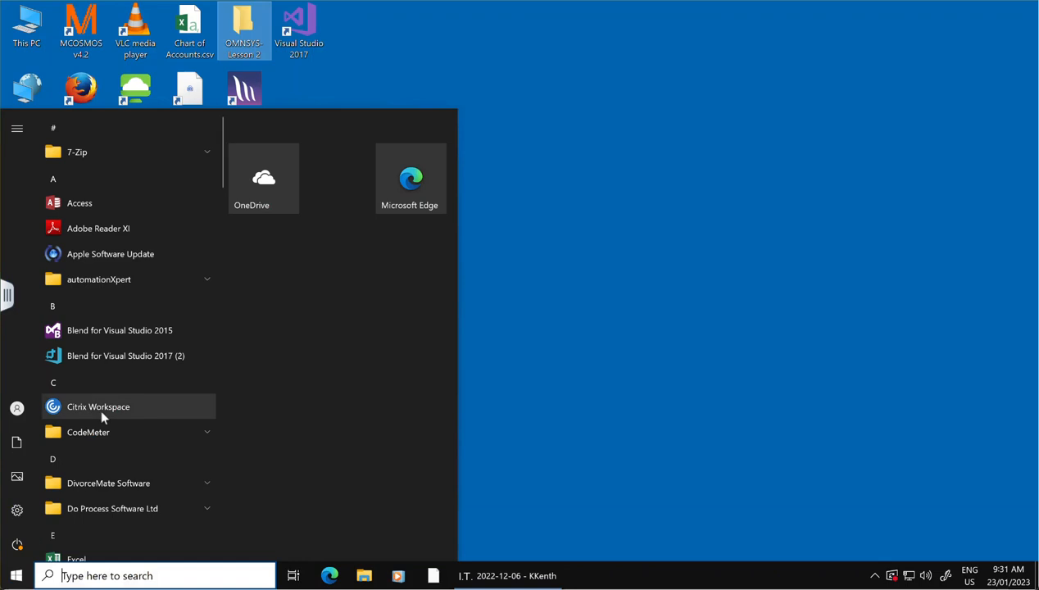
scroll(101, 411, "down", 1)
scroll(101, 414, "down", 15)
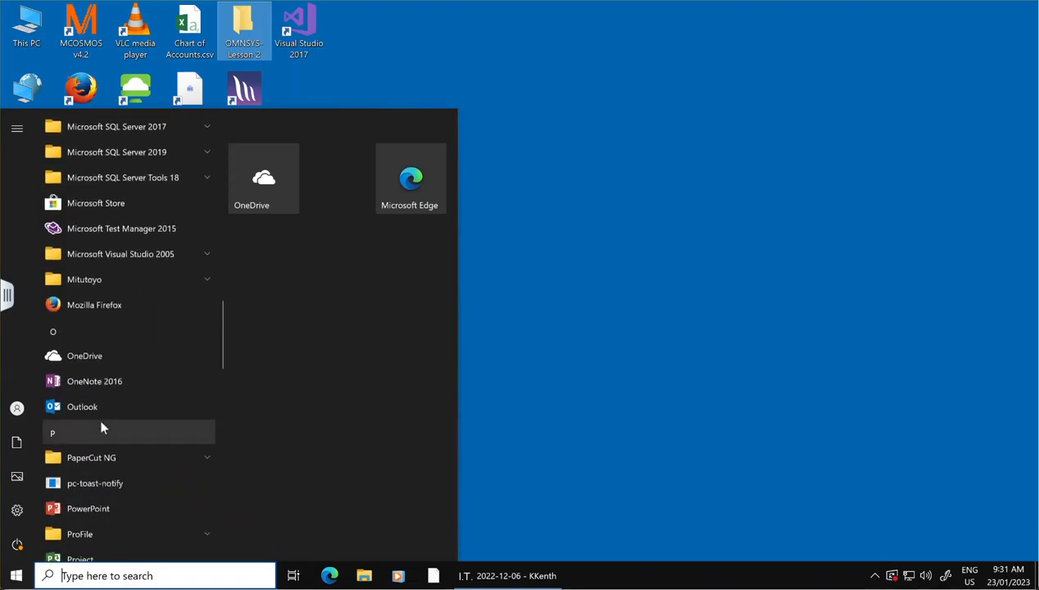
scroll(93, 370, "up", 4)
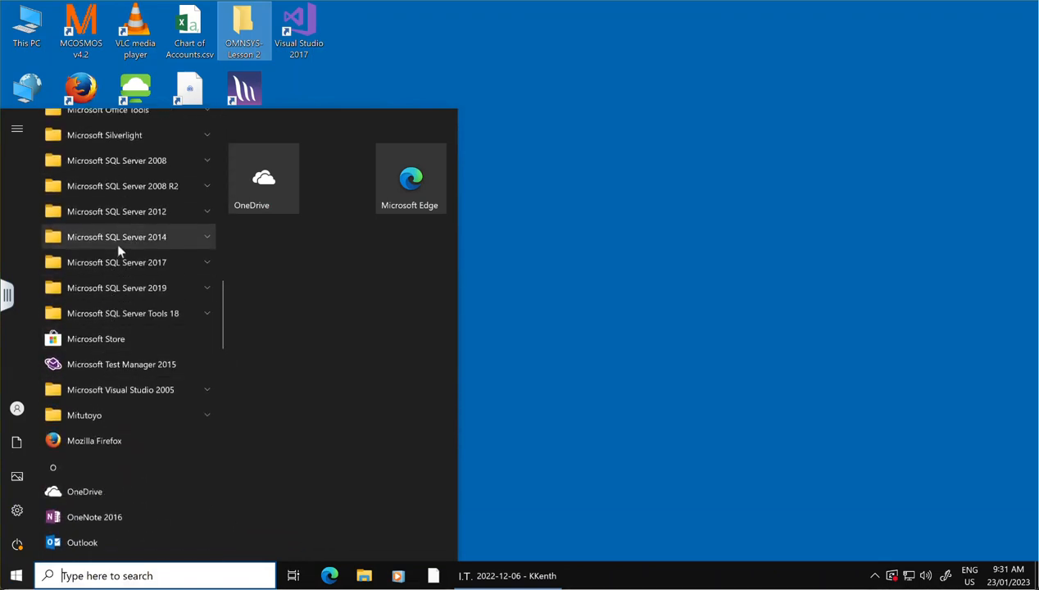
left_click(117, 239)
scroll(139, 437, "down", 2)
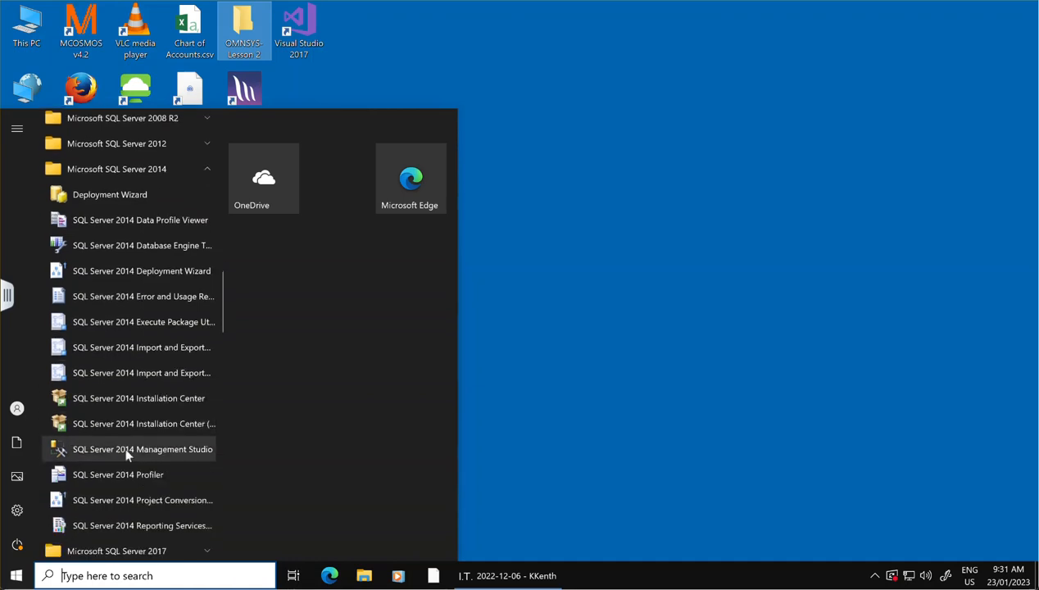
left_click(127, 451)
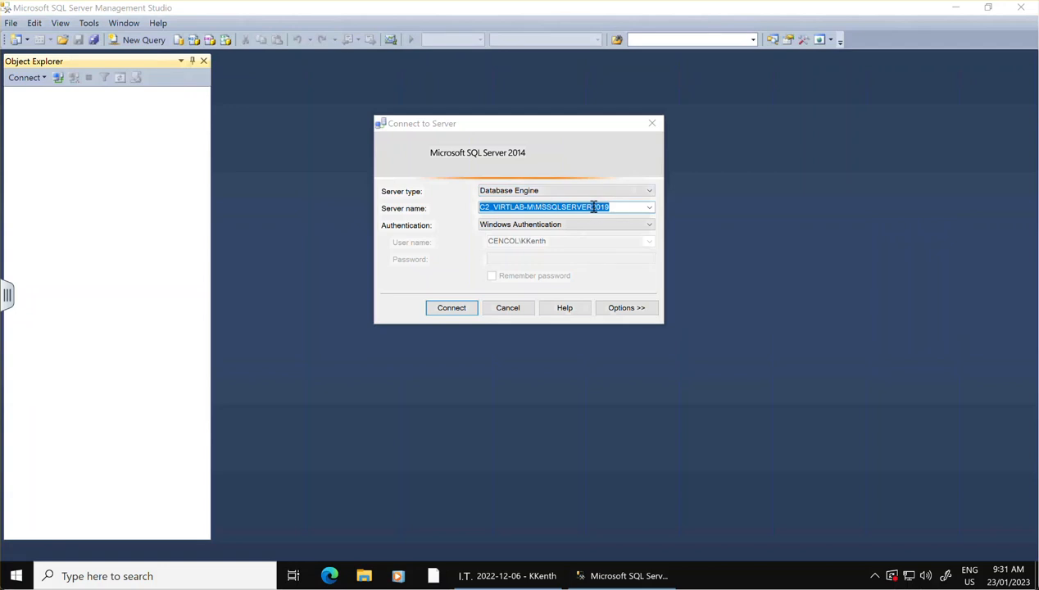
Browse the local Database Engine servers and set the server name to CLASSAPPS-29\ACCPAC2019.
left_click(648, 211)
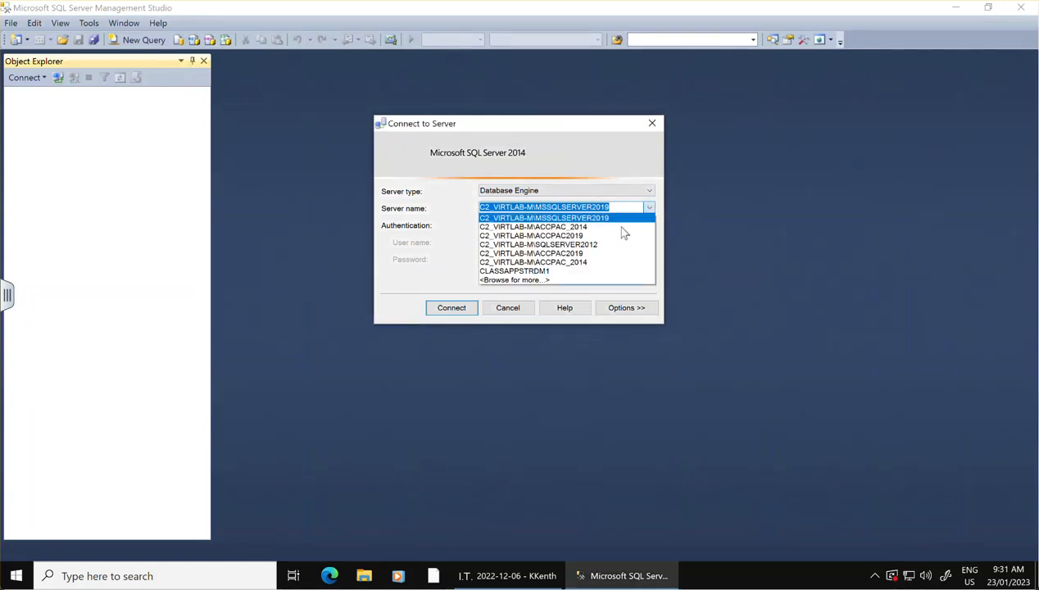
left_click(531, 280)
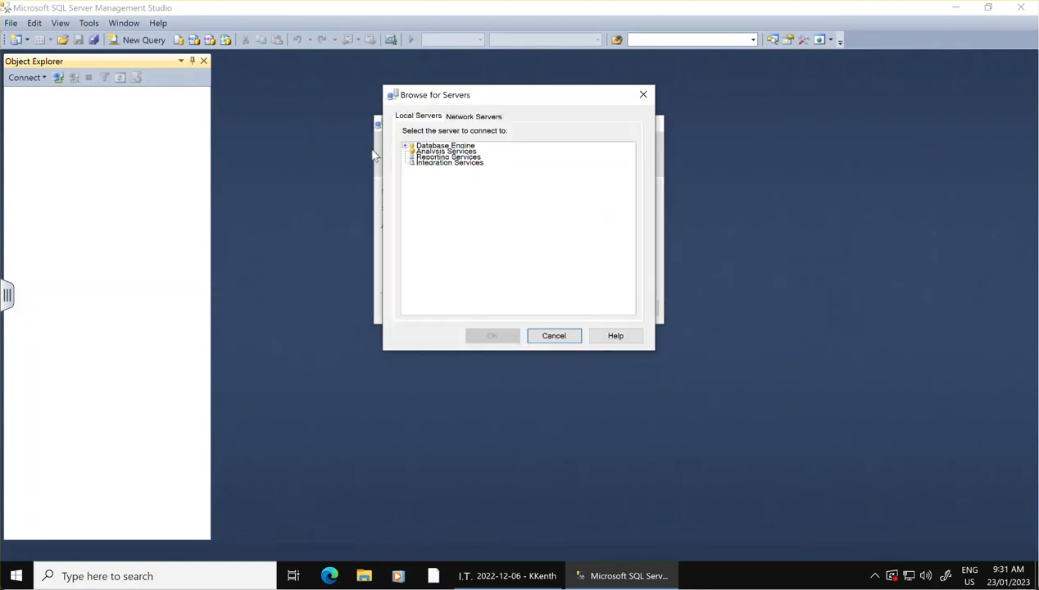
left_click(405, 148)
left_click(406, 148)
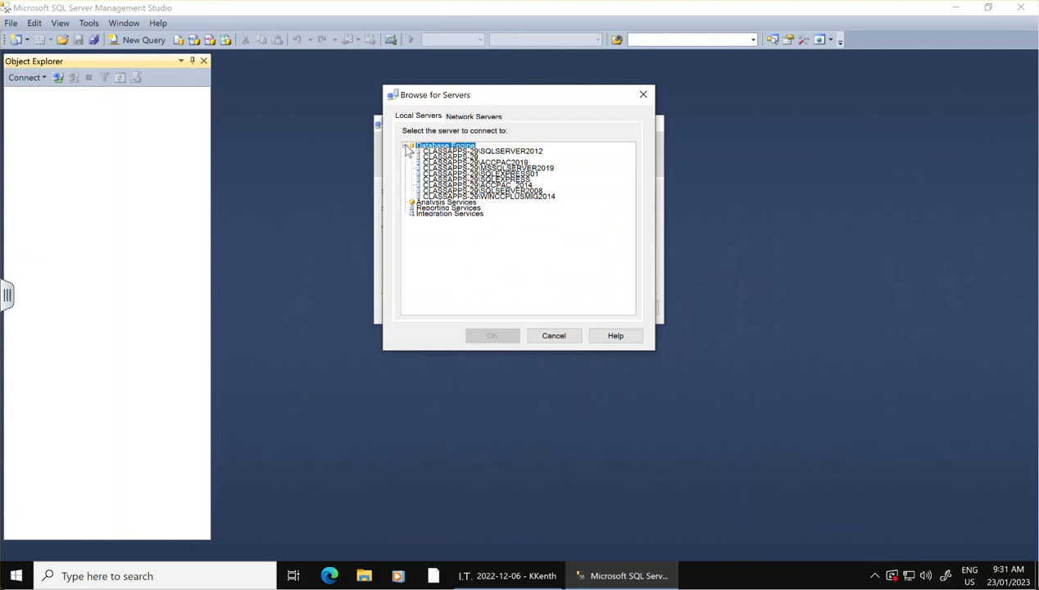
left_click(497, 162)
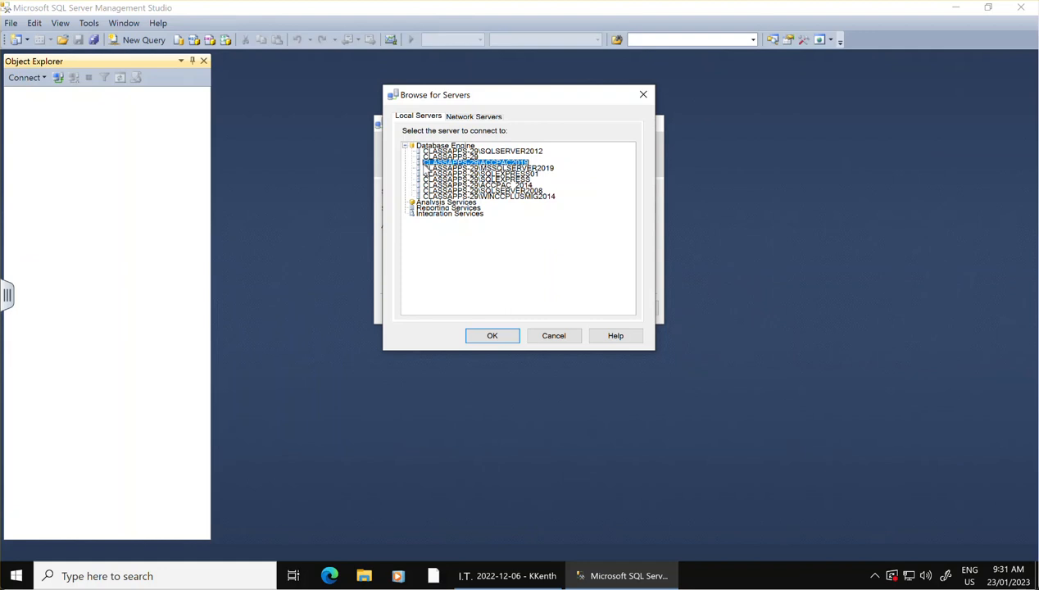
left_click(497, 337)
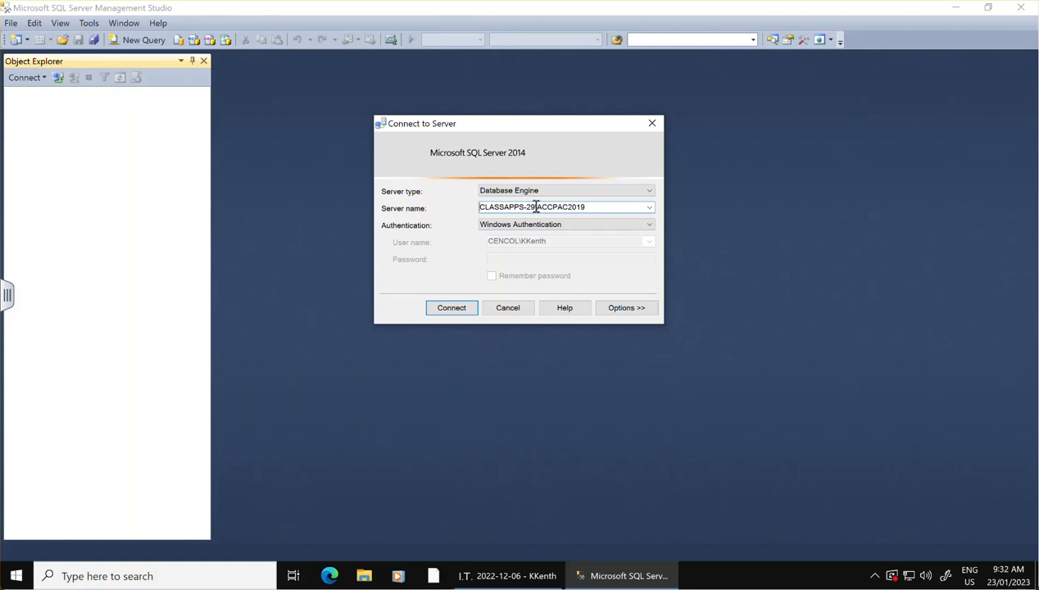
left_click_drag(596, 207, 468, 208)
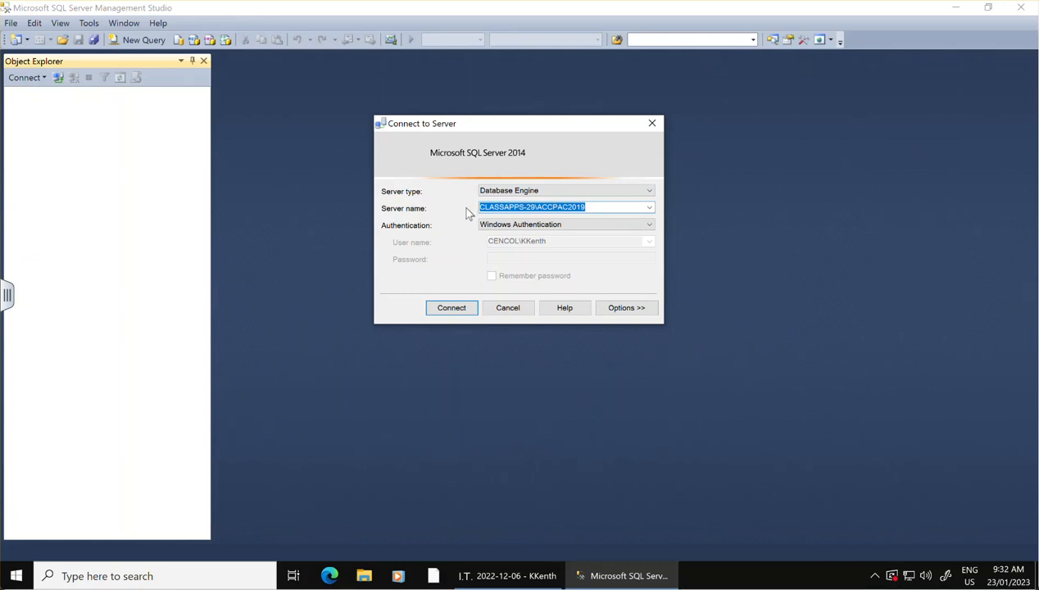
Connect to the server using SQL Server Authentication with the login sa and the account password.
left_click(597, 226)
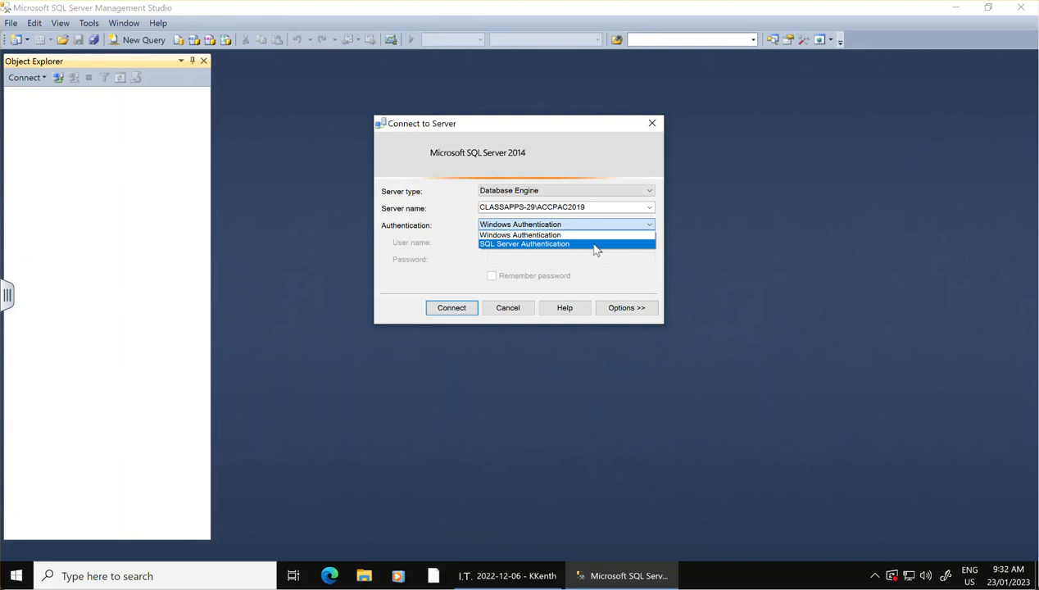
left_click(595, 244)
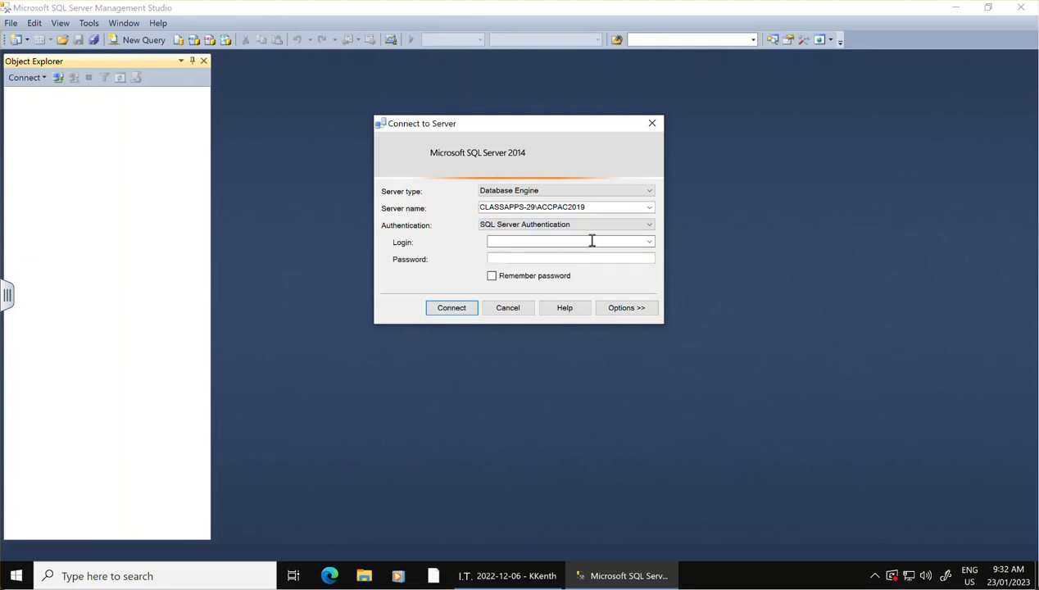
left_click(591, 241)
type("sa")
left_click(584, 259)
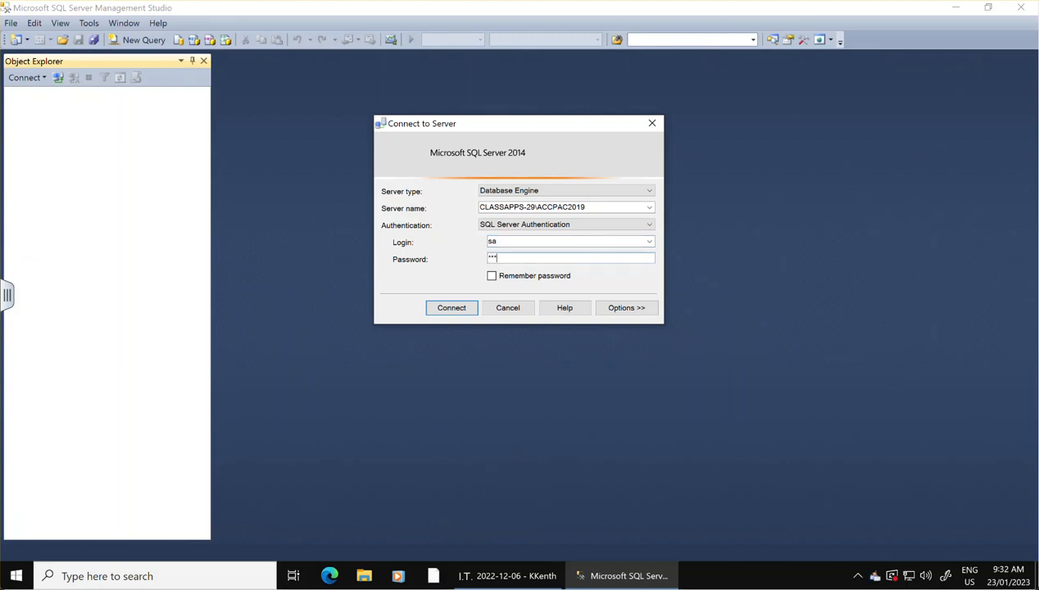
type("******")
left_click(449, 308)
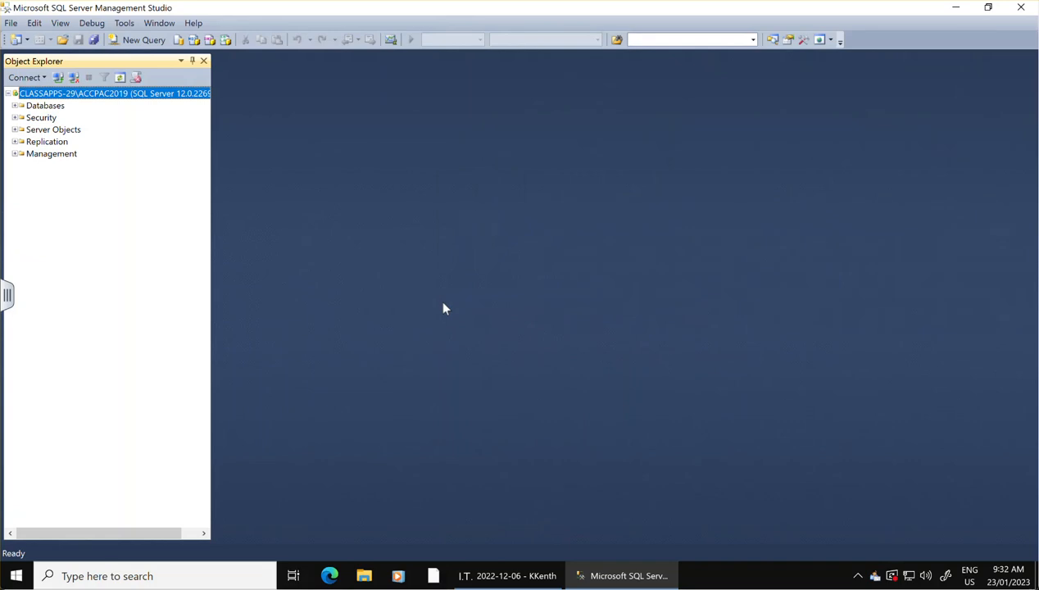
Create a new database named OMNSYS on the server, raising the initial size of its data file by one increment.
right_click(47, 107)
left_click(78, 111)
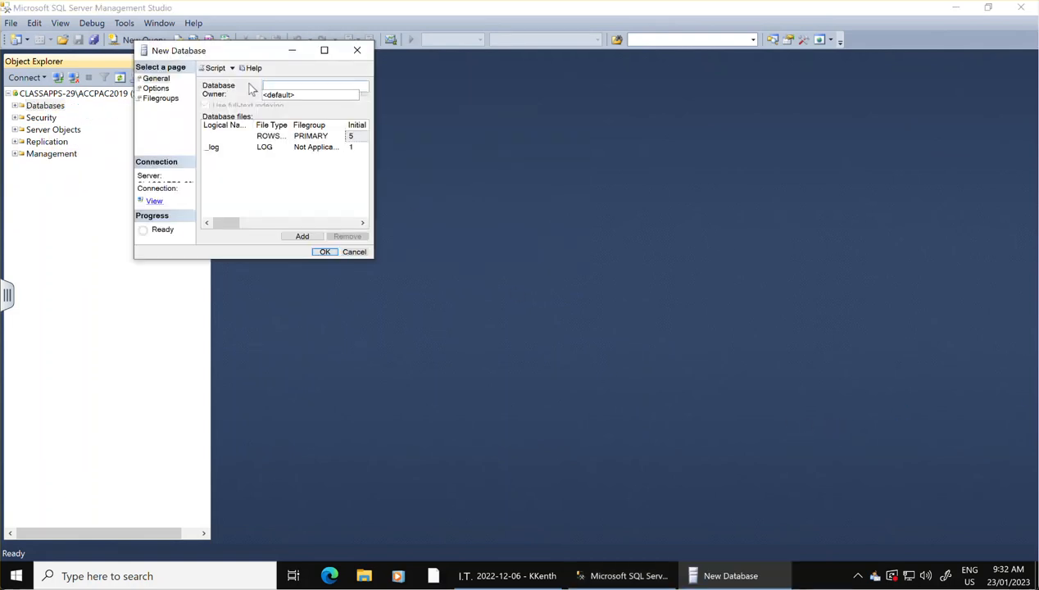
left_click(326, 51)
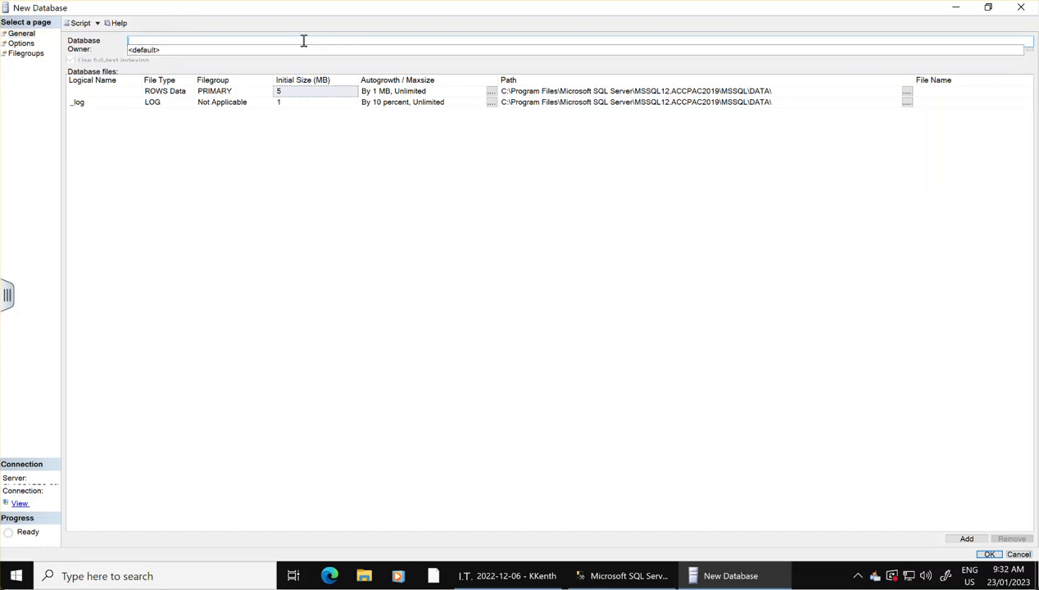
type("OMNSYS")
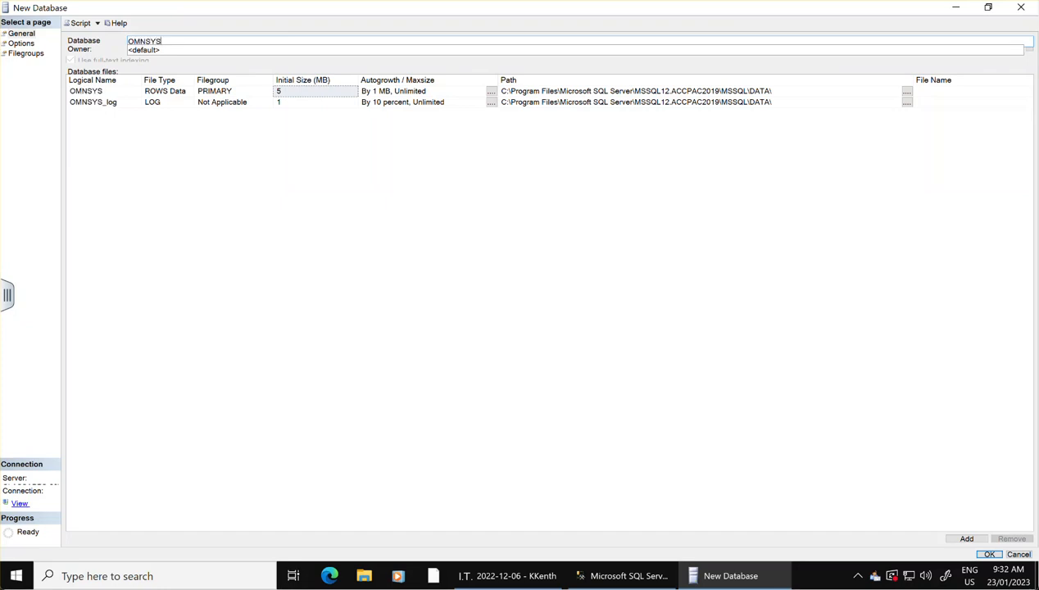
left_click(346, 93)
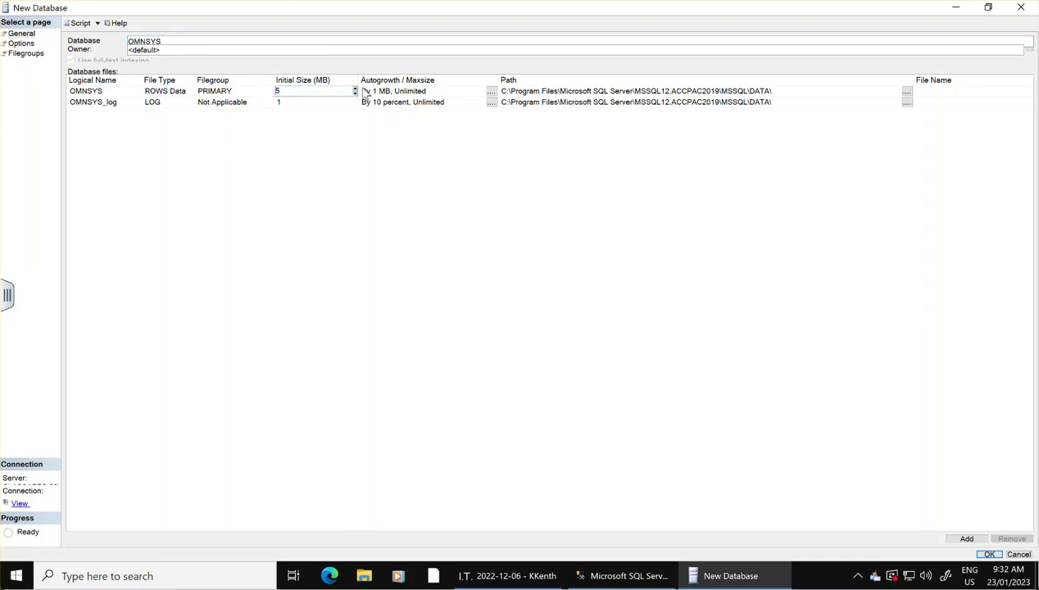
left_click(355, 88)
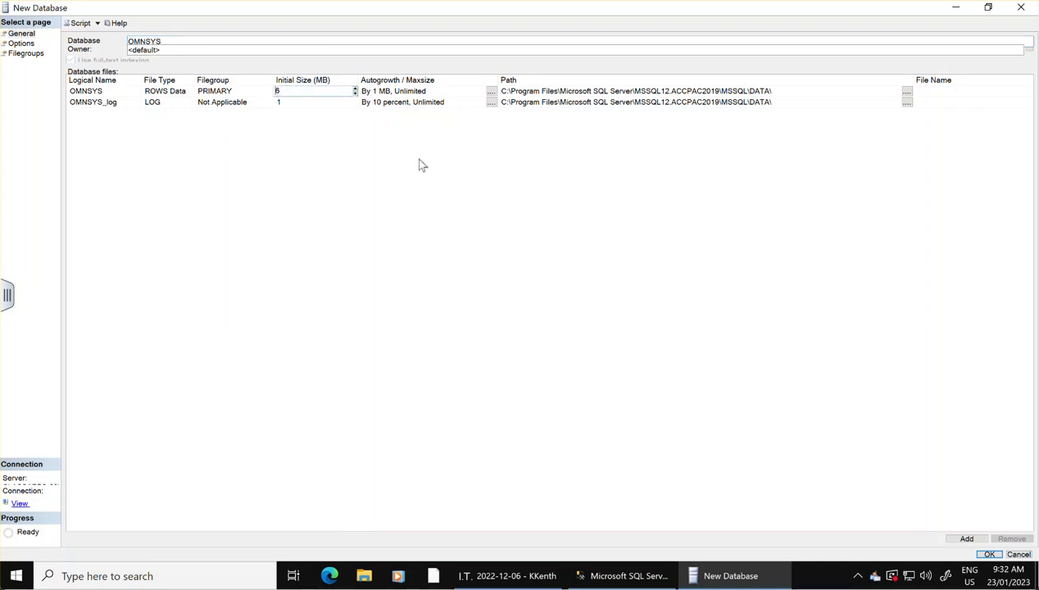
left_click(988, 554)
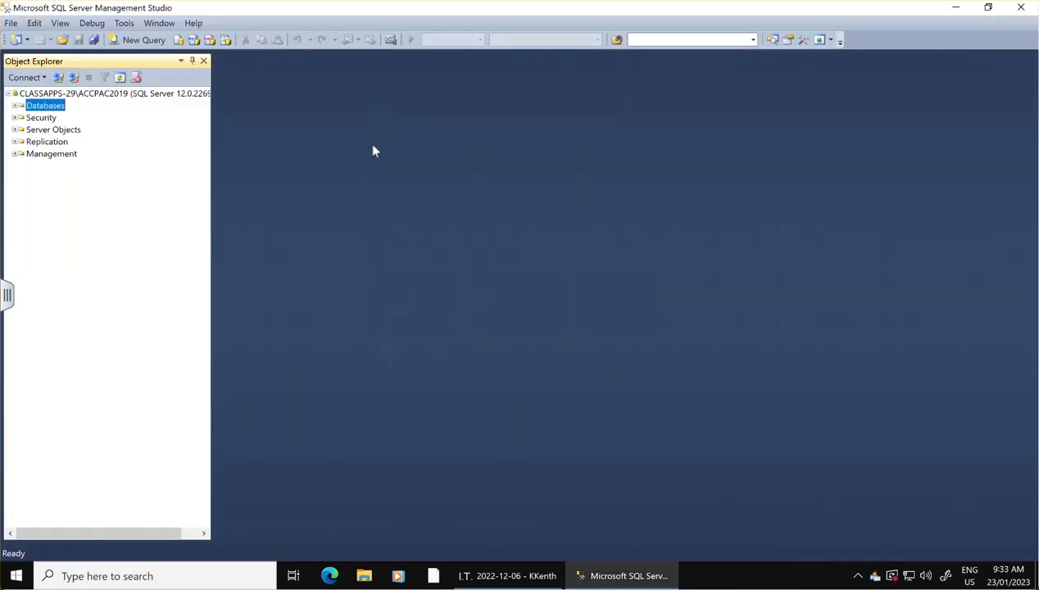
Create a new database named OMNDAT with a 6 MB initial data file size, and expand the server's list of databases.
right_click(63, 111)
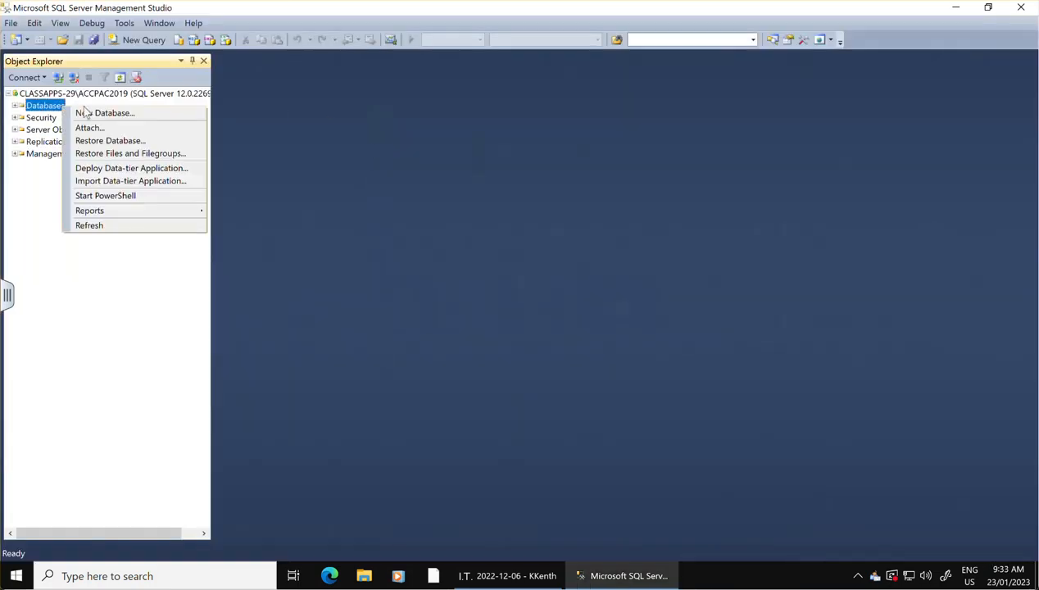
left_click(91, 113)
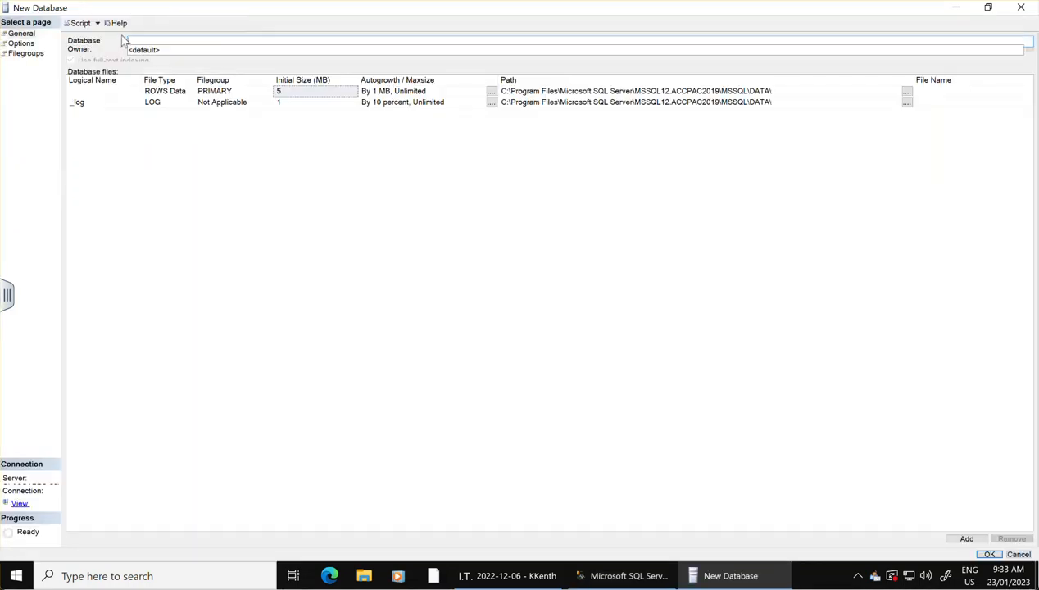
type("OMNDAT")
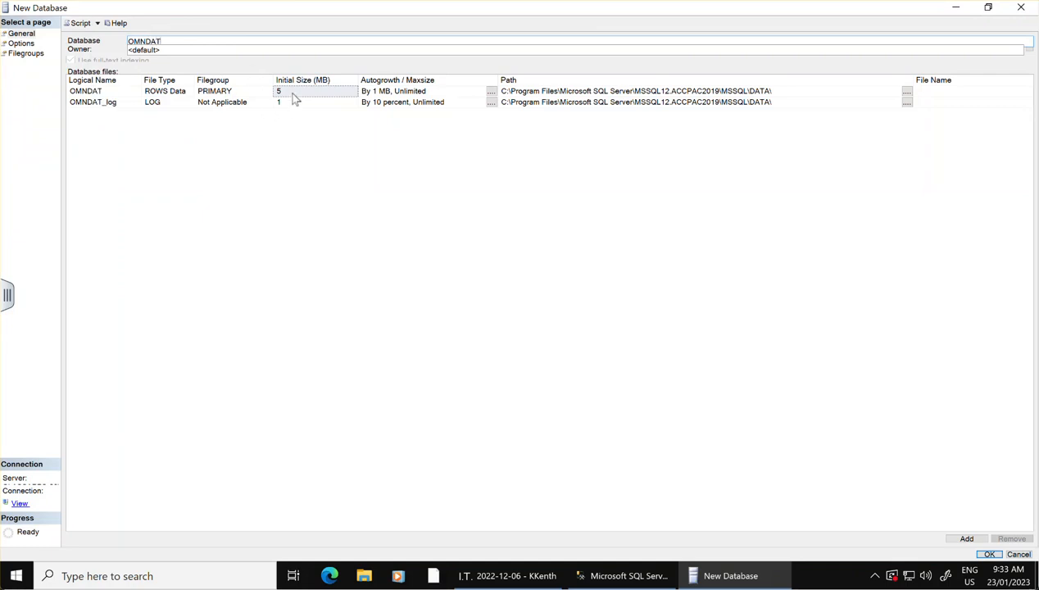
left_click(294, 92)
left_click(353, 93)
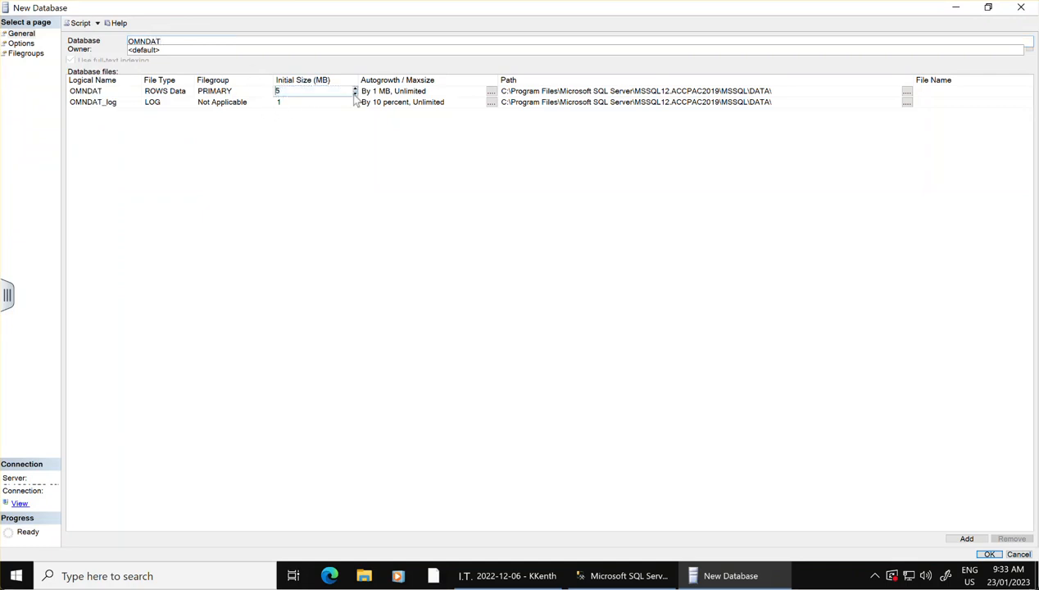
left_click(988, 554)
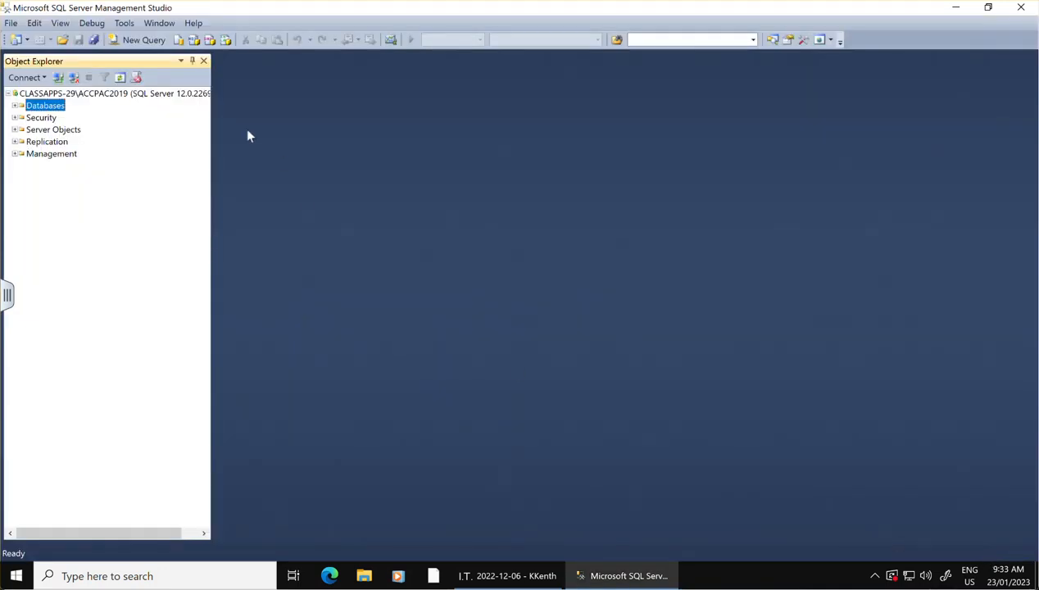
left_click(15, 105)
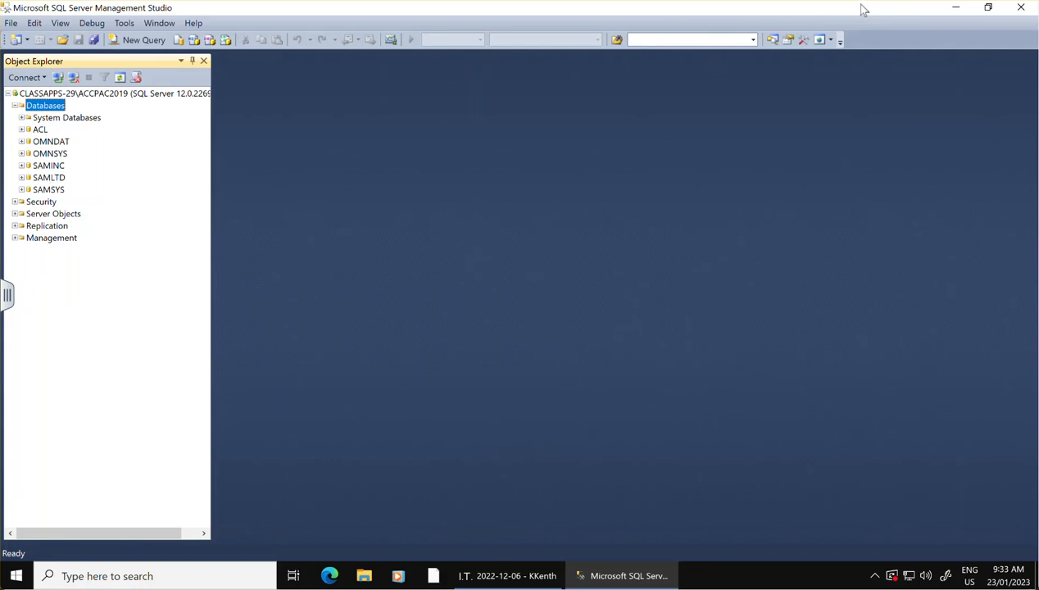
Close SQL Server Management Studio, start Database Setup from the Sage program group, and sign on as ADMIN with the account password.
left_click(1021, 10)
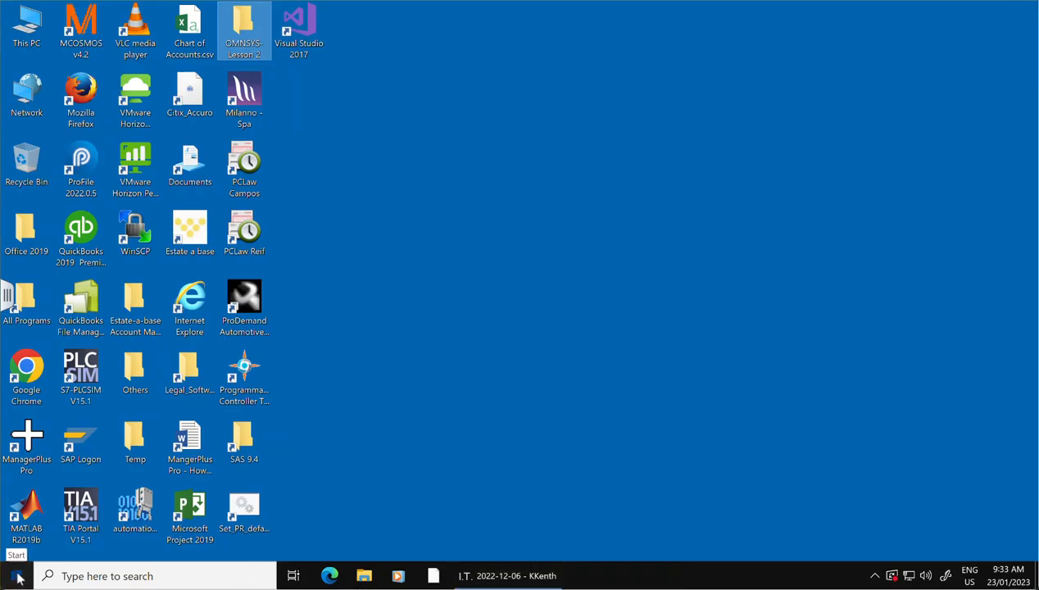
left_click(18, 577)
scroll(72, 449, "down", 6)
scroll(73, 456, "down", 12)
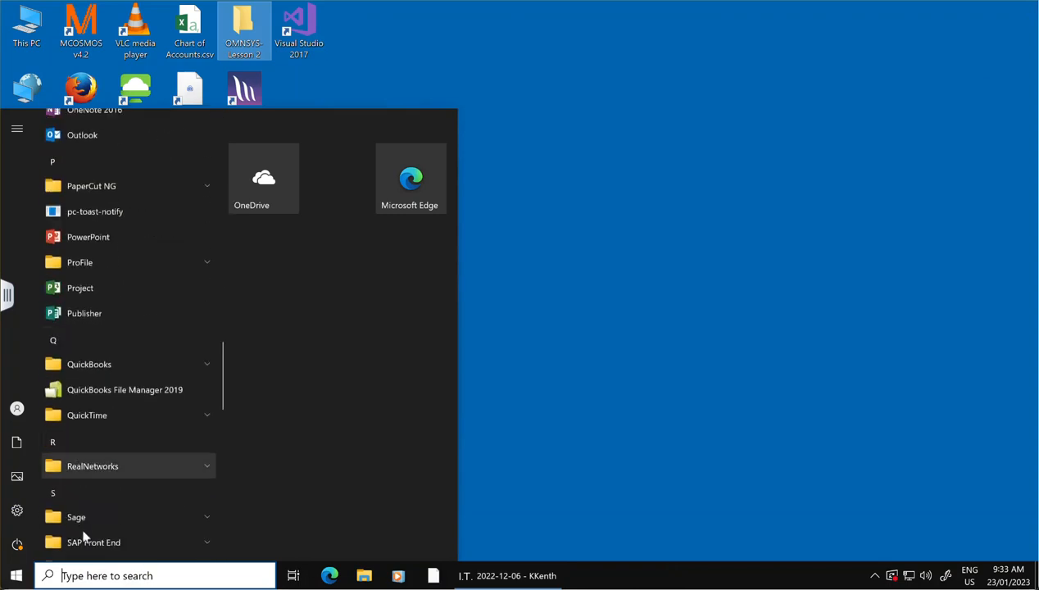
left_click(82, 516)
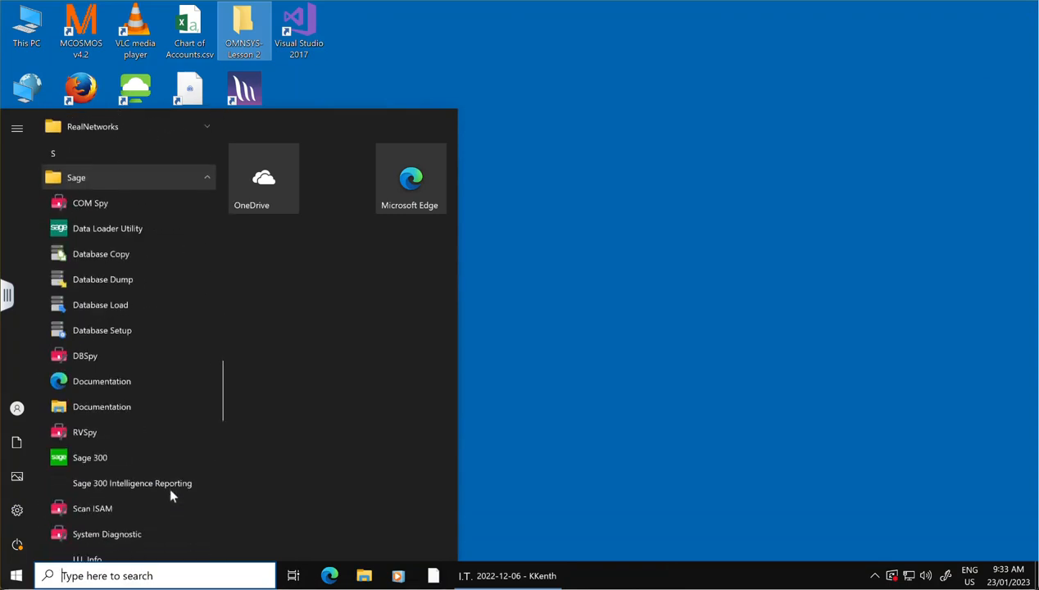
left_click(107, 329)
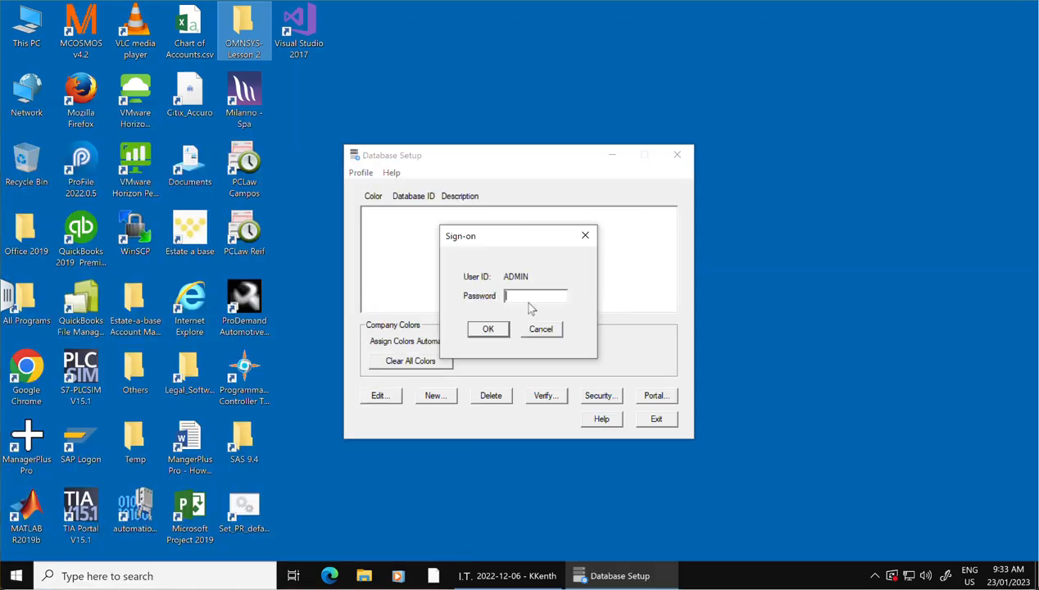
type("1")
left_click(480, 327)
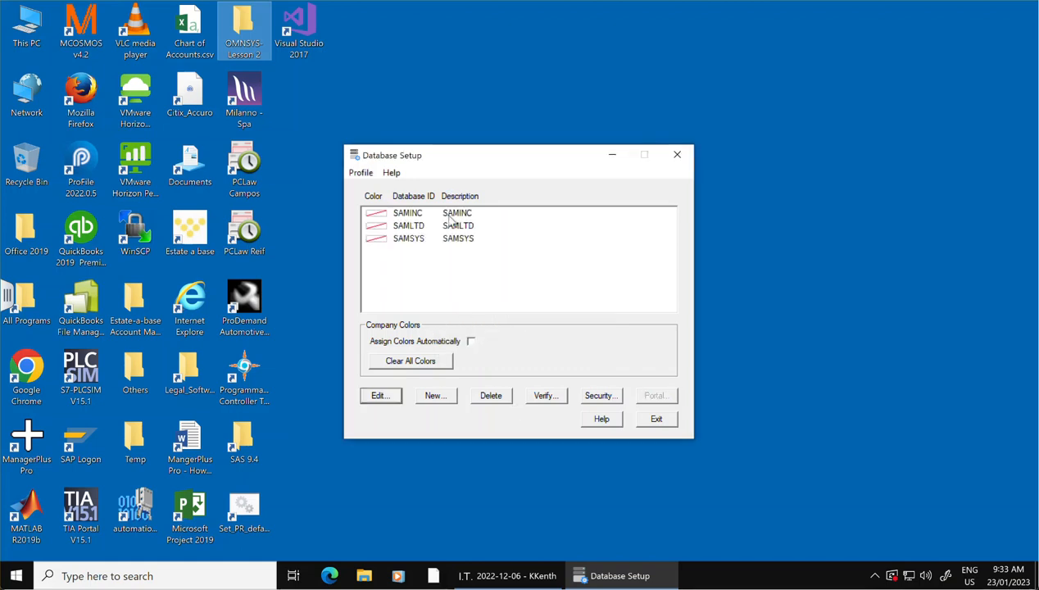
Delete the existing SAMINC, SAMLTD and SAMSYS database profiles, confirming each deletion.
left_click(501, 398)
left_click(564, 342)
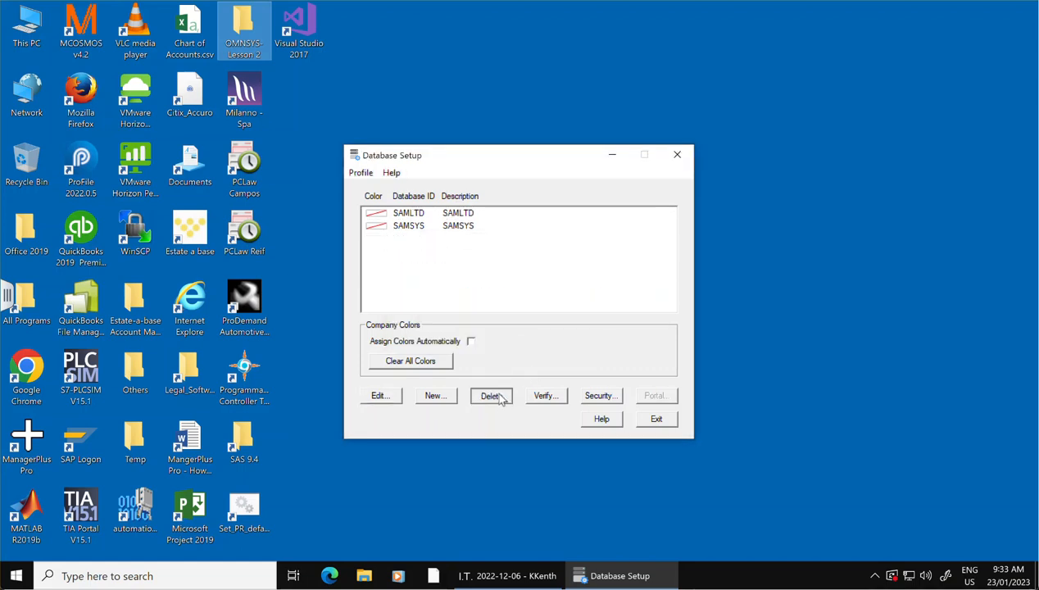
left_click(498, 397)
left_click(564, 340)
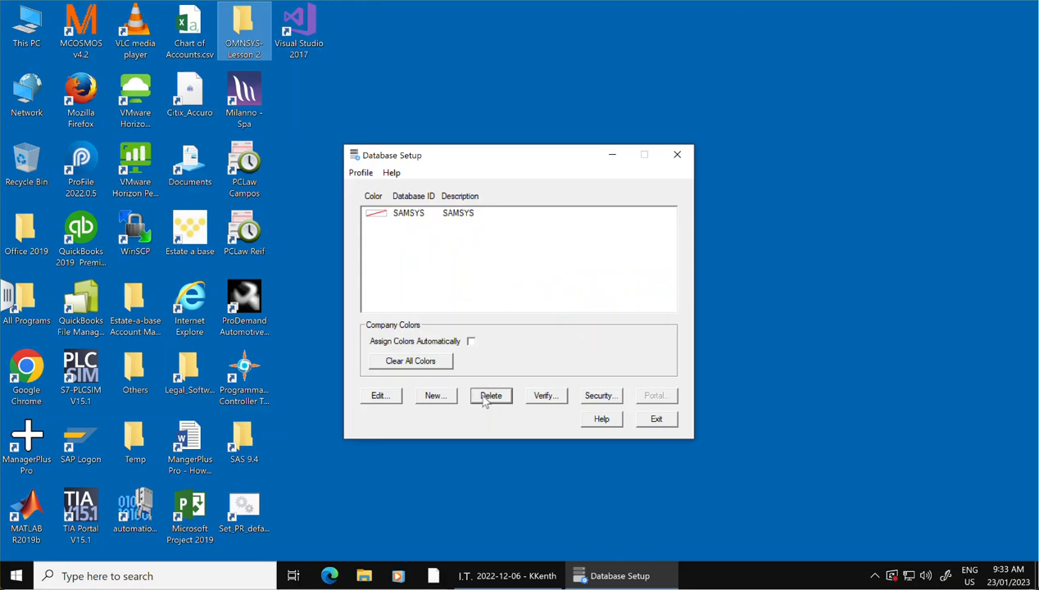
left_click(492, 397)
left_click(557, 336)
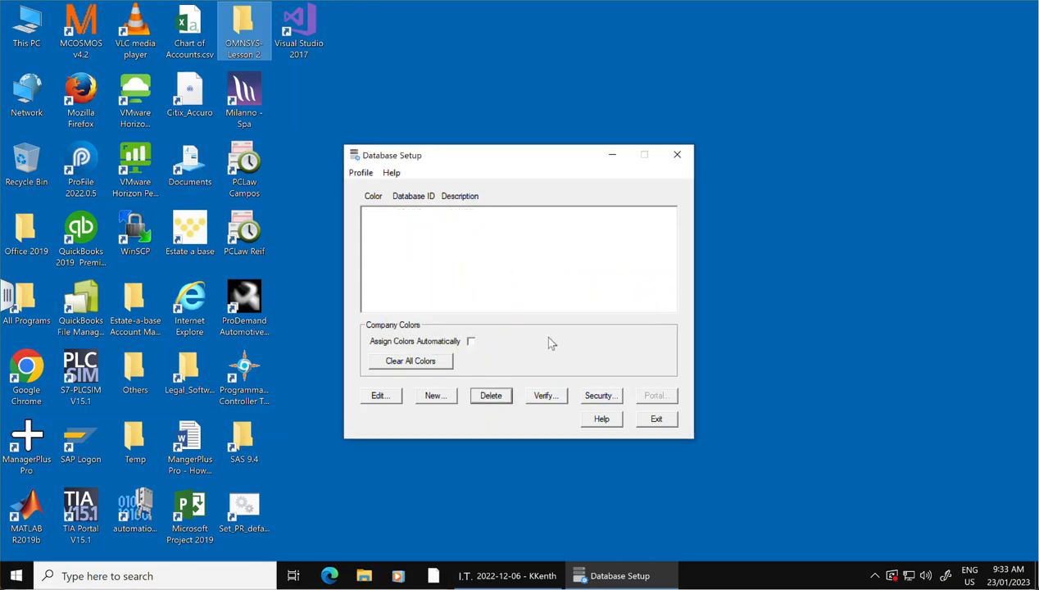
Create a new system database profile with the database ID OMNSYS.
left_click(435, 395)
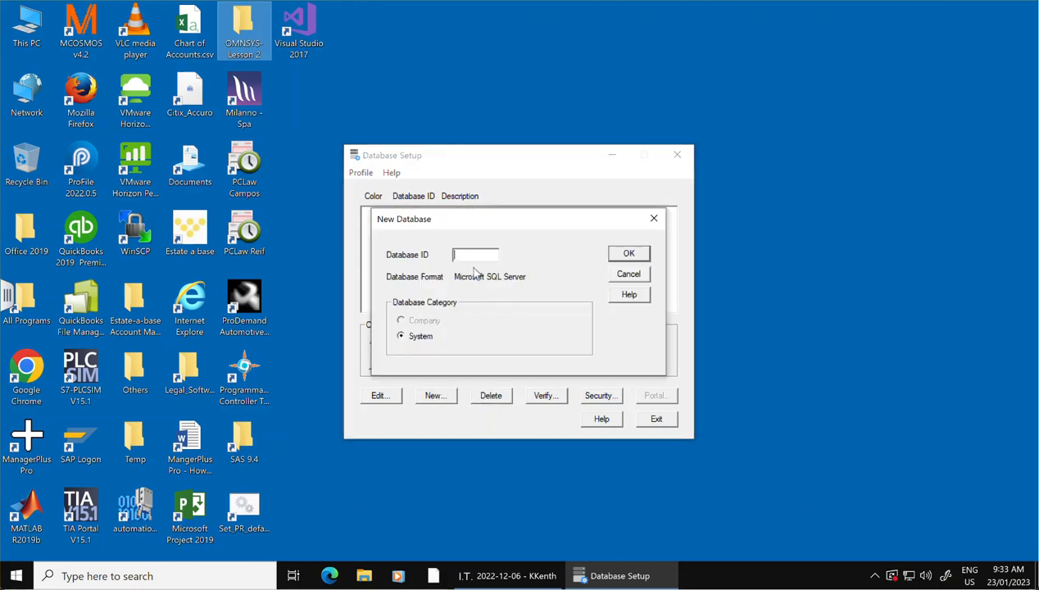
type("OMNS")
left_click(624, 258)
Save the OMNSYS profile with server CLASSAPPS-29\ACCPAC2019, login ID sa, the login password and database OMNSYS.
key("Tab")
key("Tab")
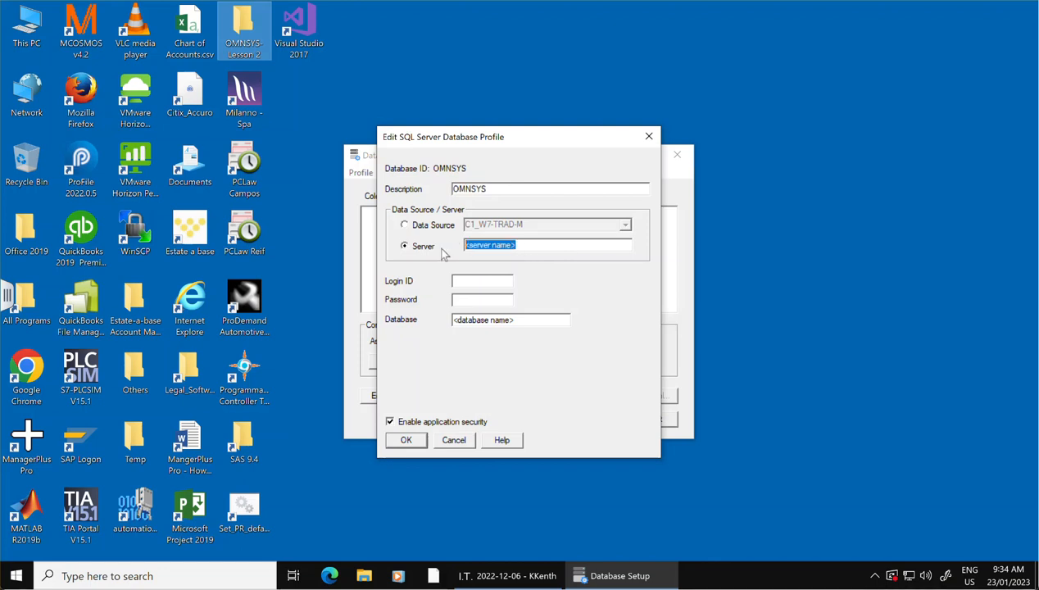
type("CLASSAPPS-29\\ACCPAC2019")
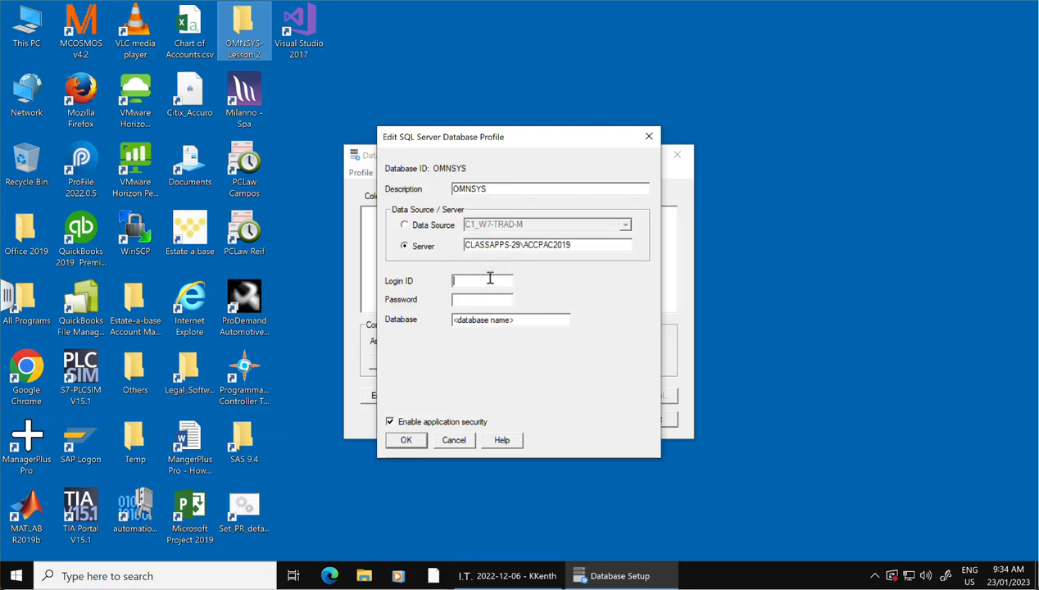
type("sa***")
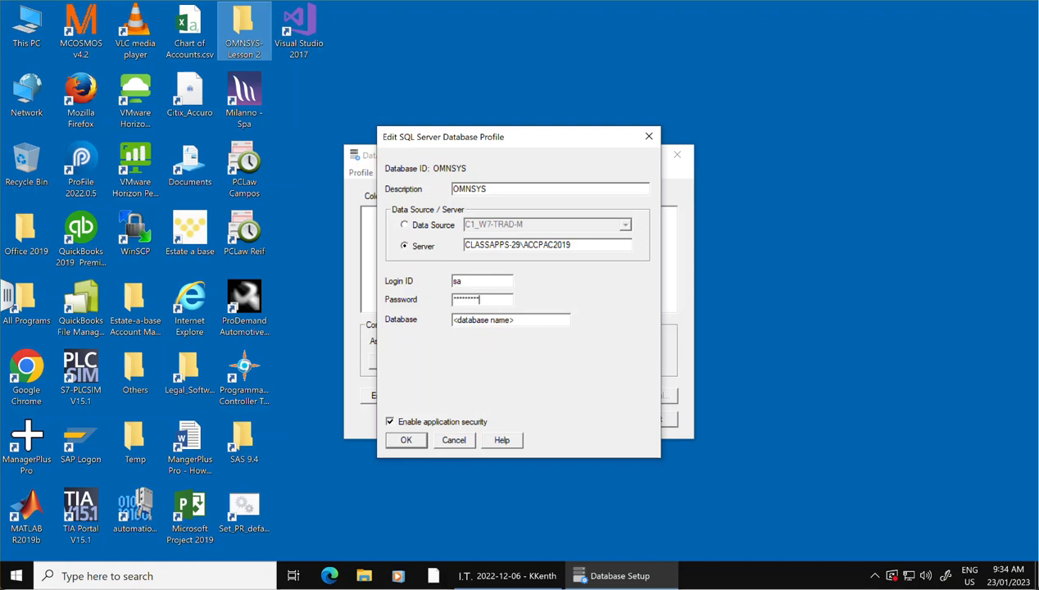
key("Tab")
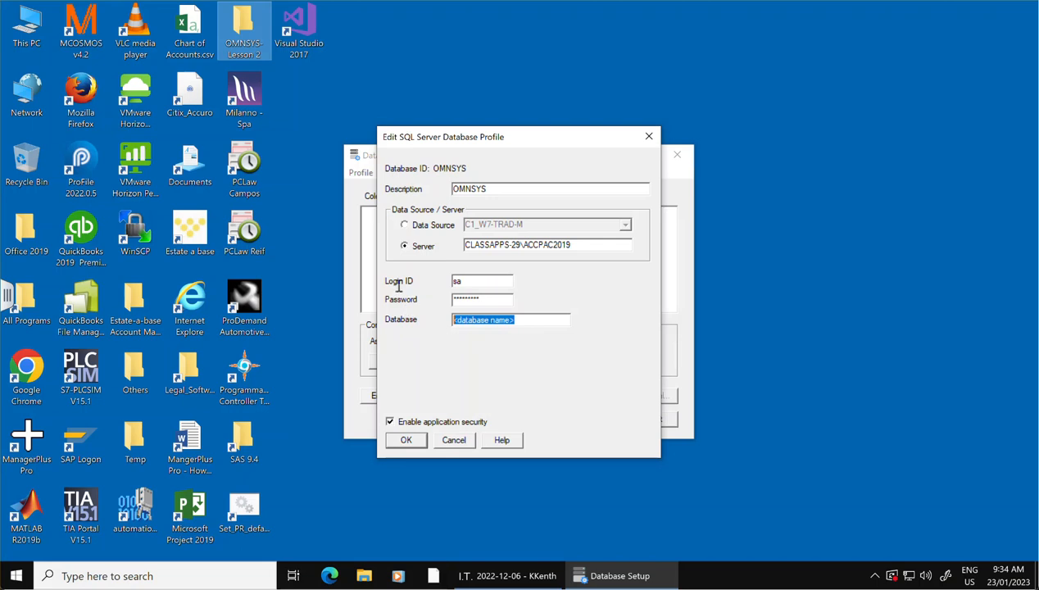
type("OMNSYS")
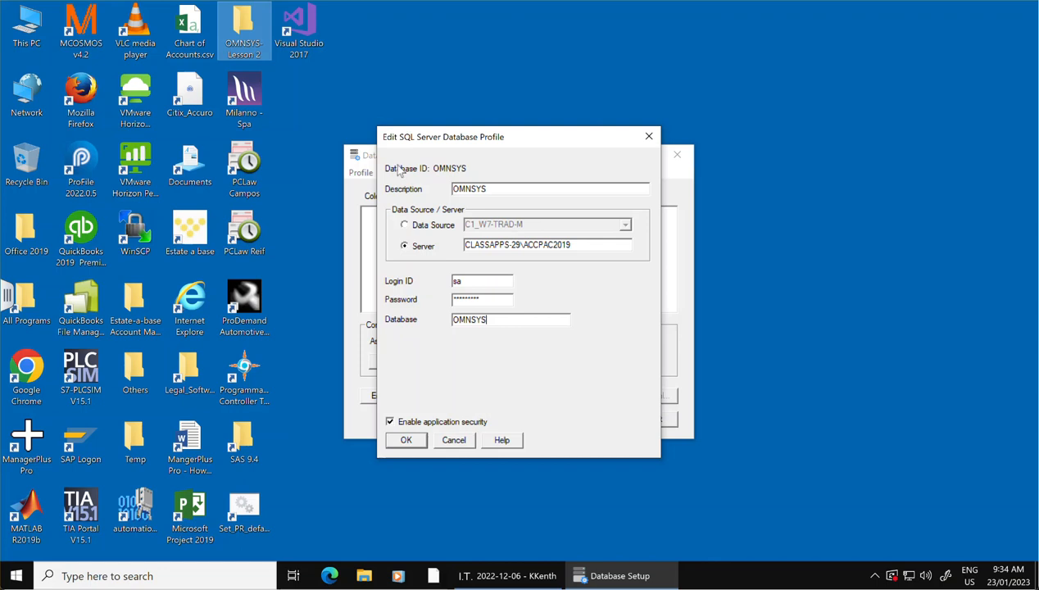
left_click(412, 439)
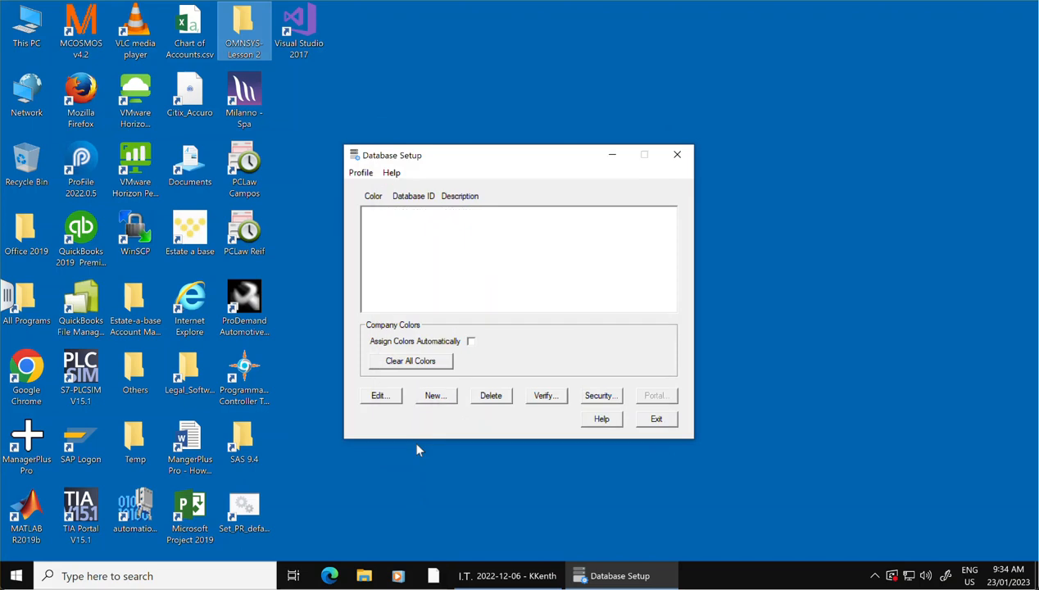
Create a company database profile with ID OMNDAT under system database OMNSYS, and set its description to OMNI Electrical Ltd.
left_click(453, 398)
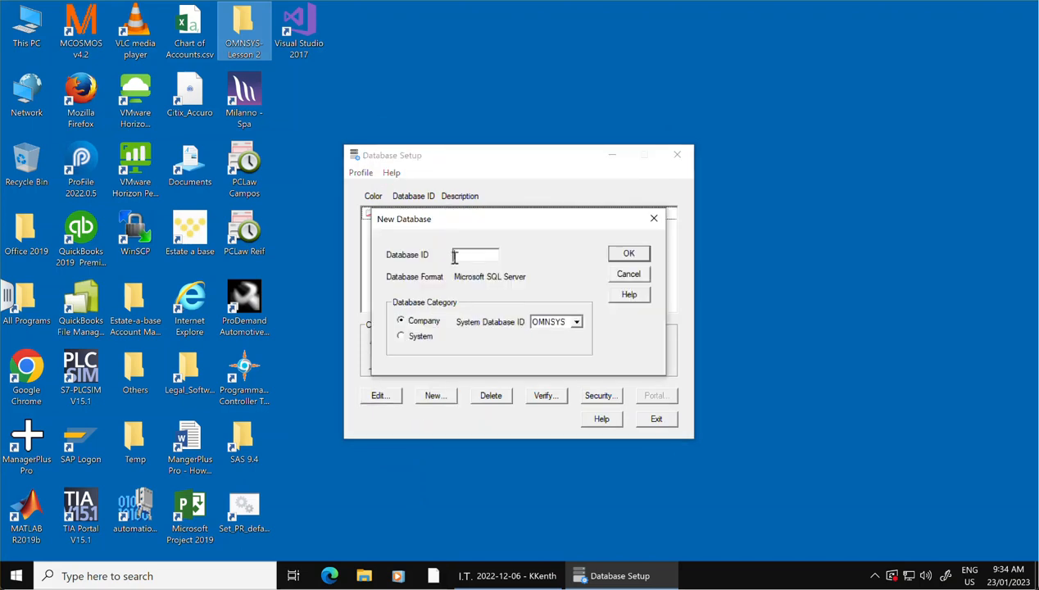
type("OMNSA")
key("BackSpace")
left_click(628, 254)
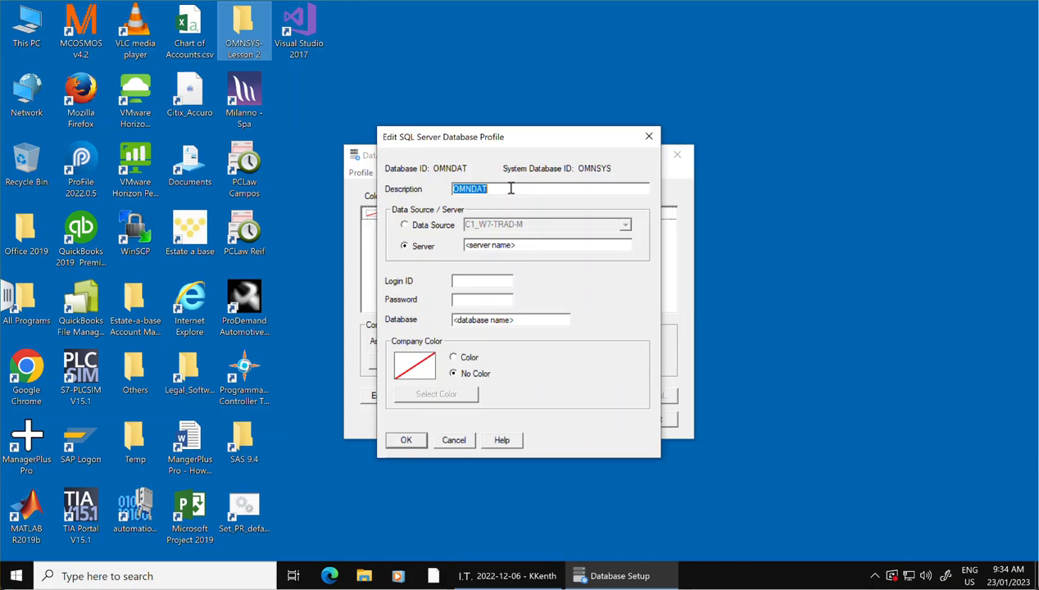
type("OMni")
Save the OMNDAT profile with server CLASSAPPS-29\ACCPAC2019, login ID sa, the login password and database OMNDAT.
left_click(404, 246)
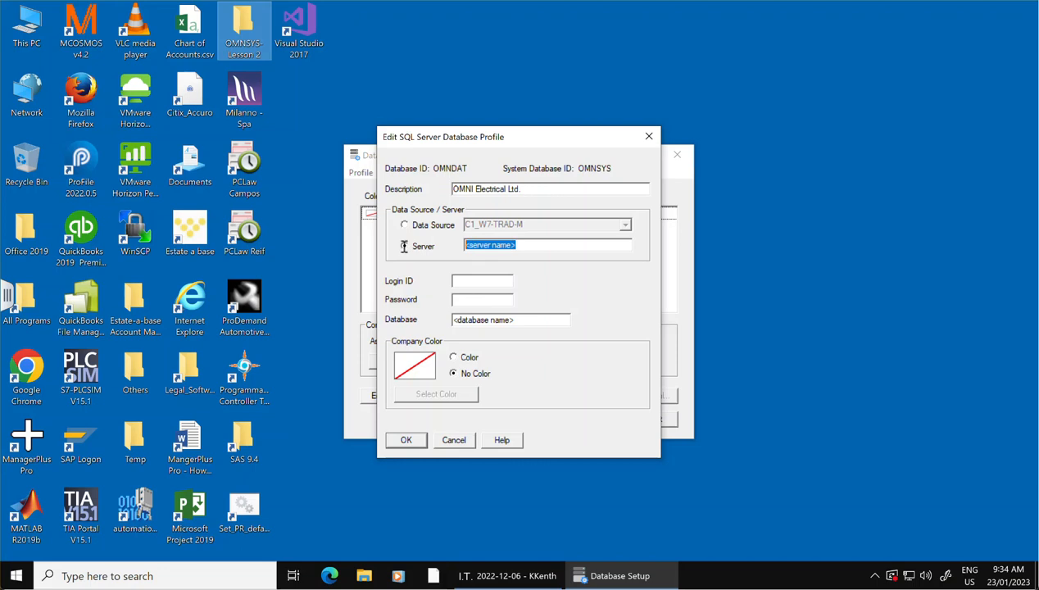
type("CLASSAPPS-29\\ACCPAC2019")
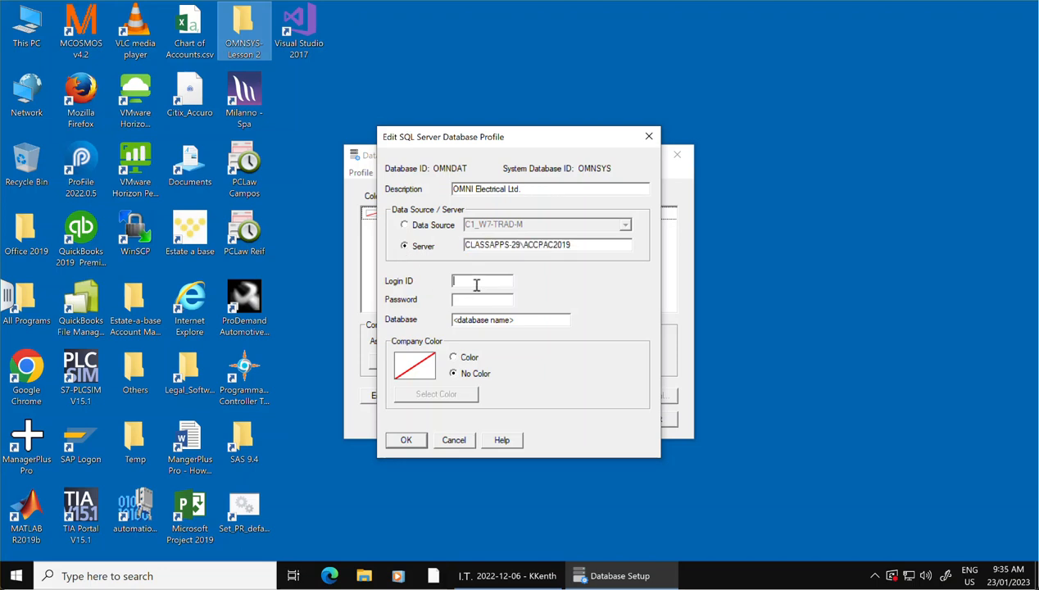
type("sa****")
key("Tab")
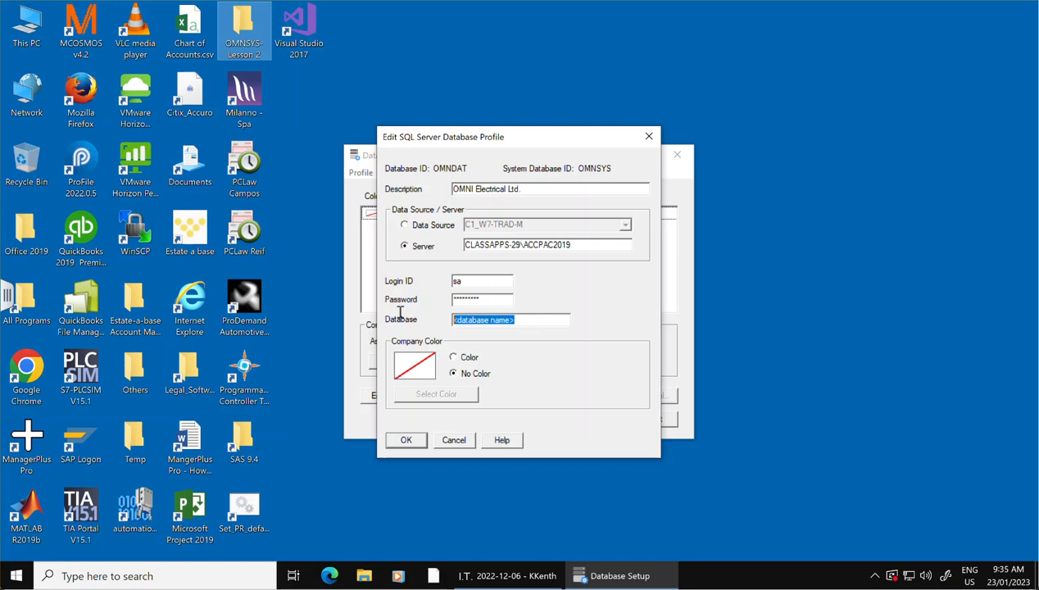
type("OMNDAT")
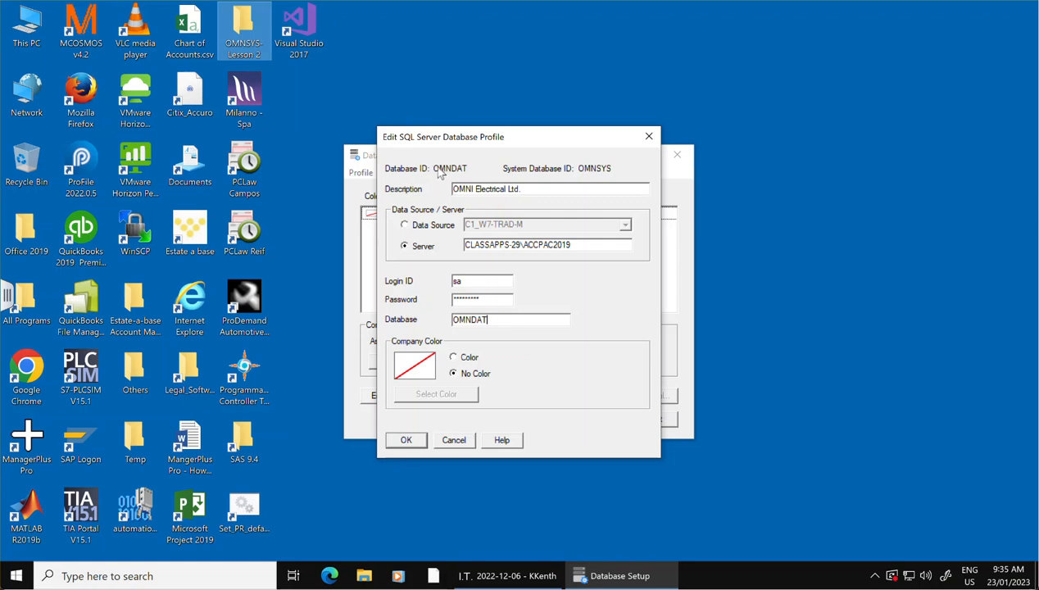
left_click(405, 440)
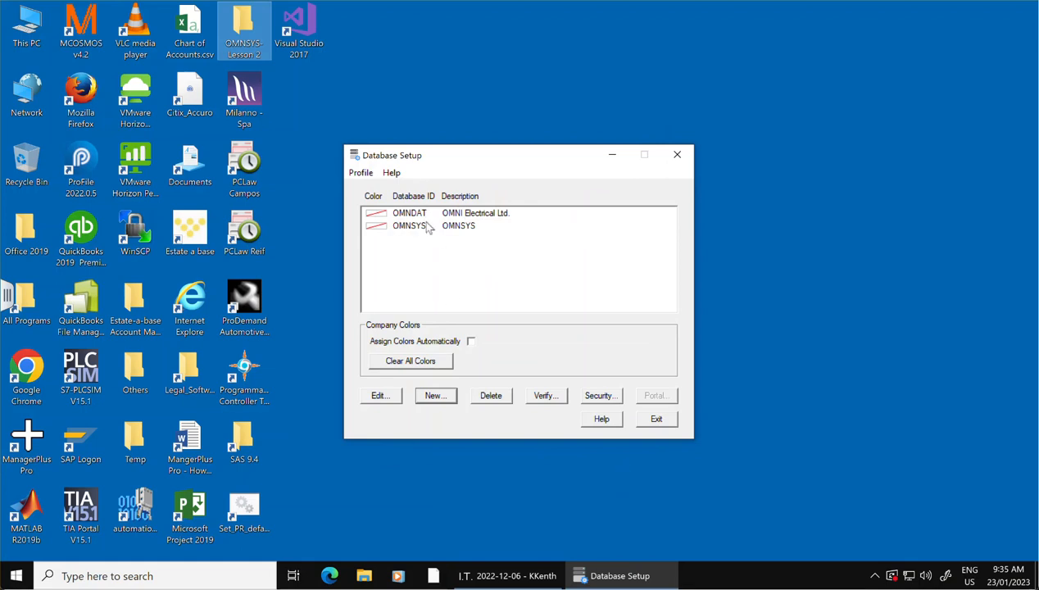
Exit Database Setup, start Database Load from the Sage programs, and sign in as ADMIN with the account password.
left_click(654, 420)
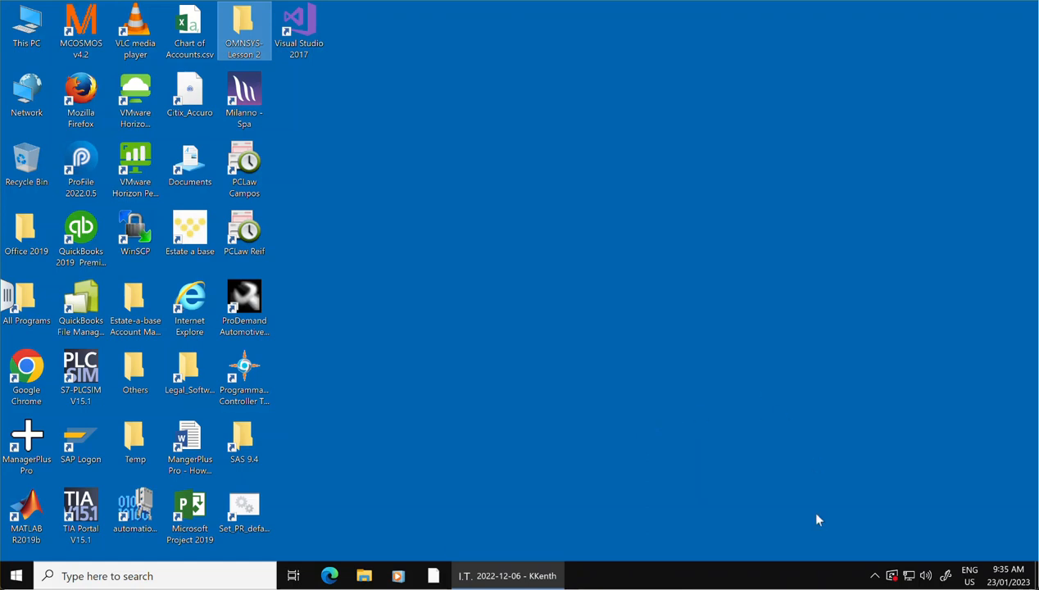
left_click(18, 578)
scroll(66, 370, "down", 3)
scroll(69, 375, "down", 3)
scroll(72, 374, "down", 2)
scroll(72, 374, "down", 8)
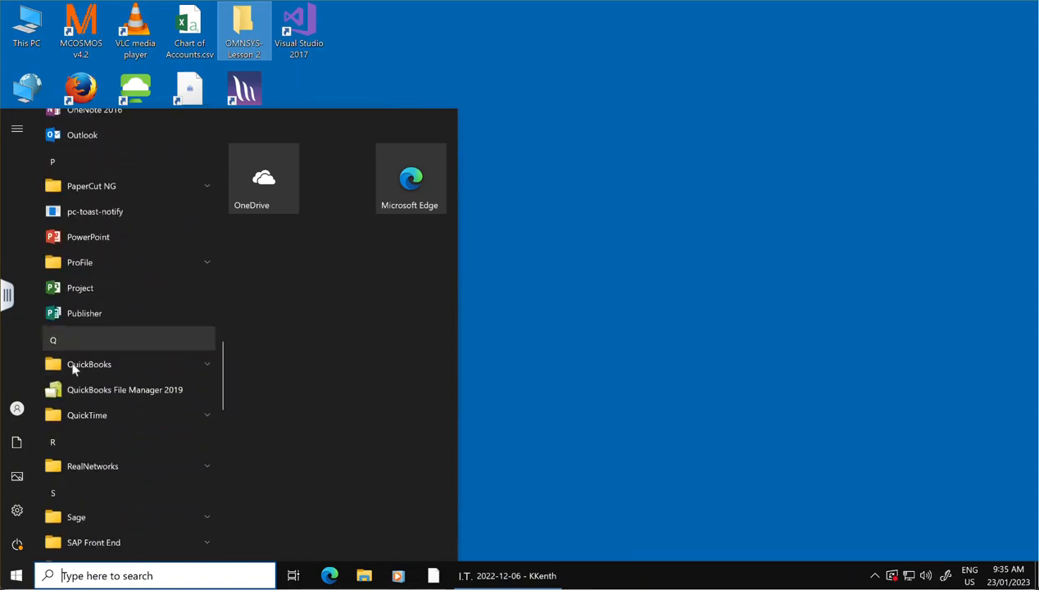
scroll(72, 370, "down", 3)
left_click(80, 253)
left_click(93, 372)
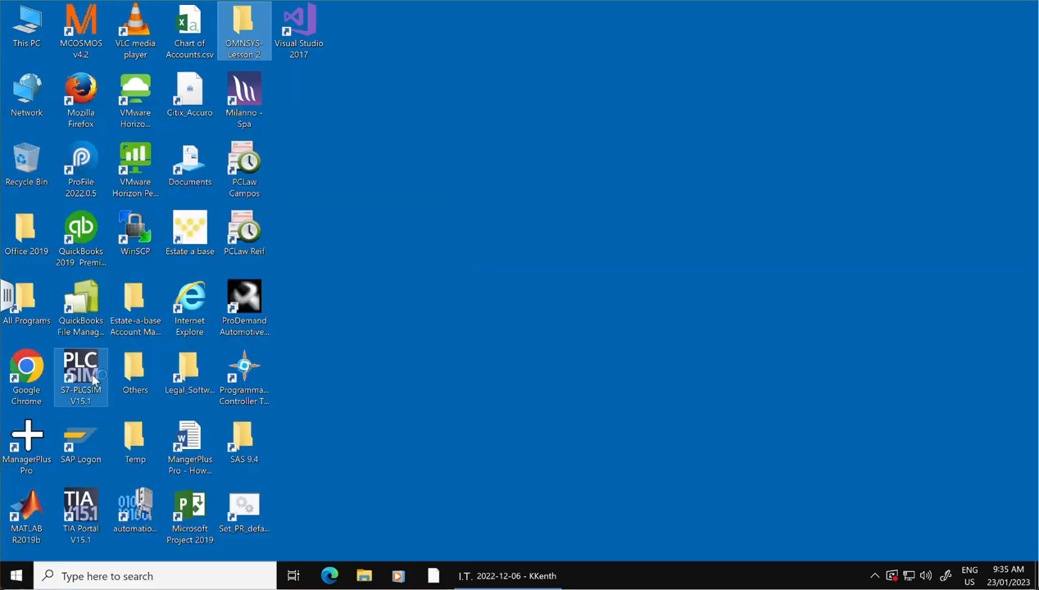
left_click(495, 332)
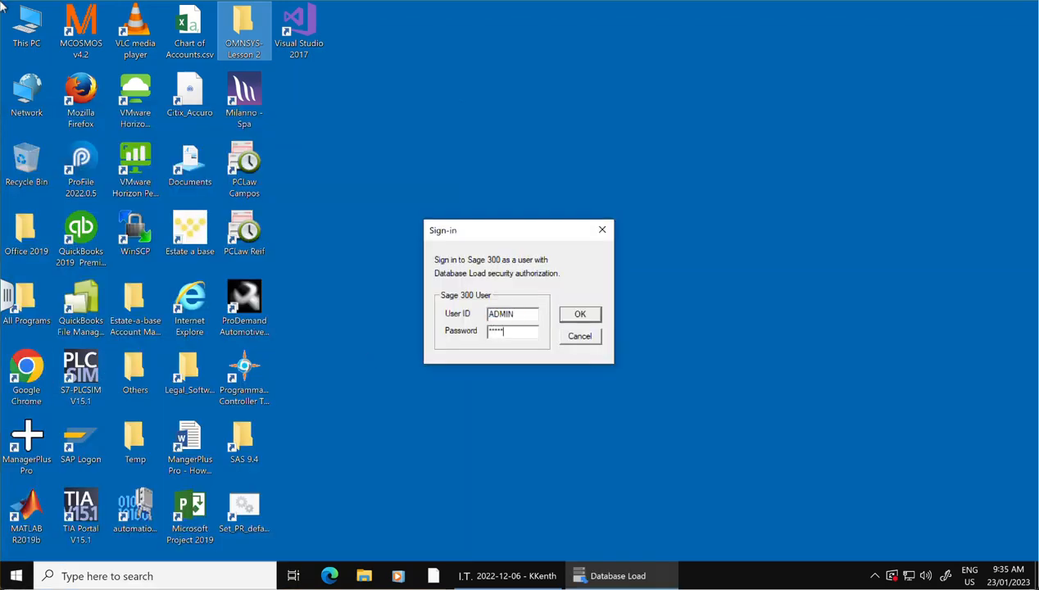
left_click(579, 315)
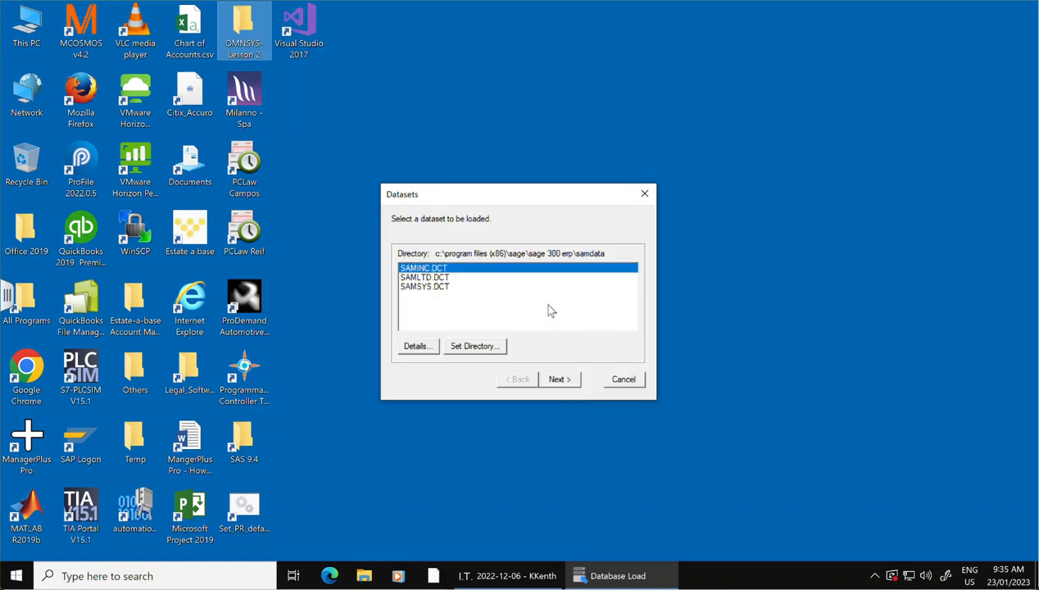
Set the dataset directory to the OMNSYS- Lesson 2 folder on the desktop.
left_click(479, 347)
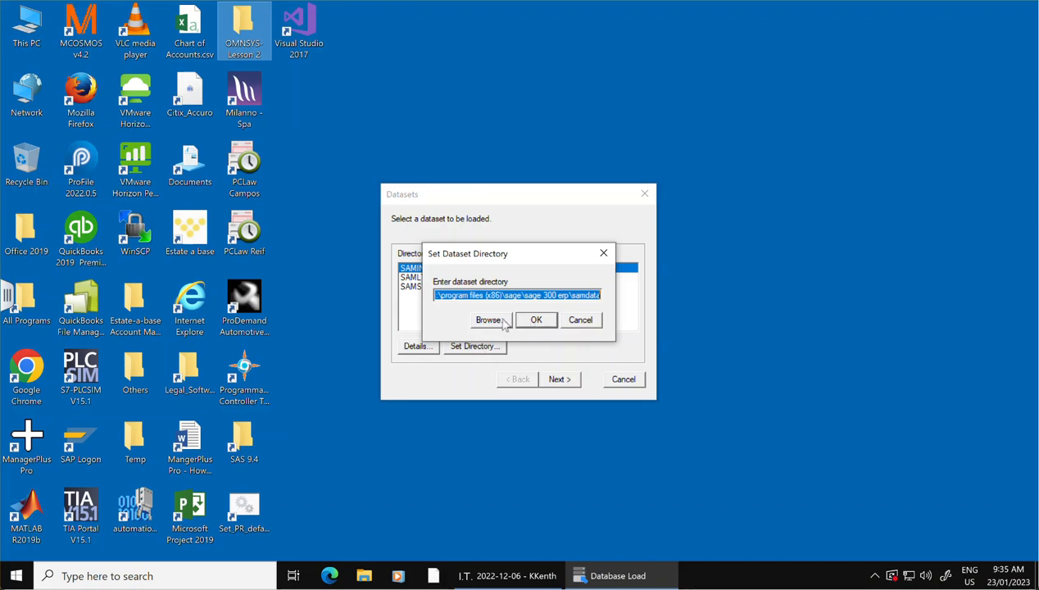
left_click(486, 319)
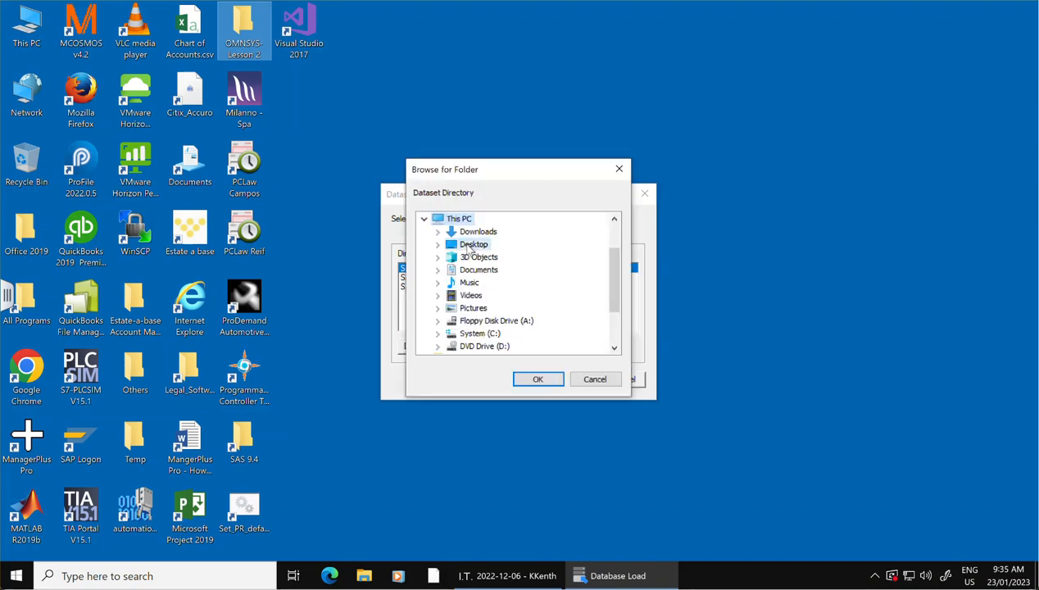
double_click(472, 245)
left_click(492, 270)
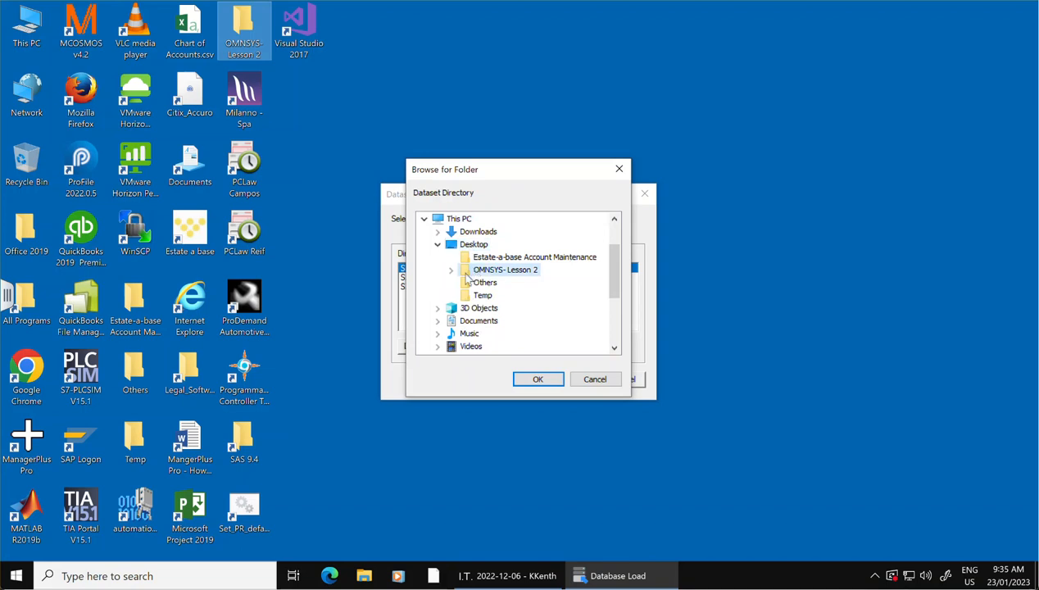
left_click(534, 379)
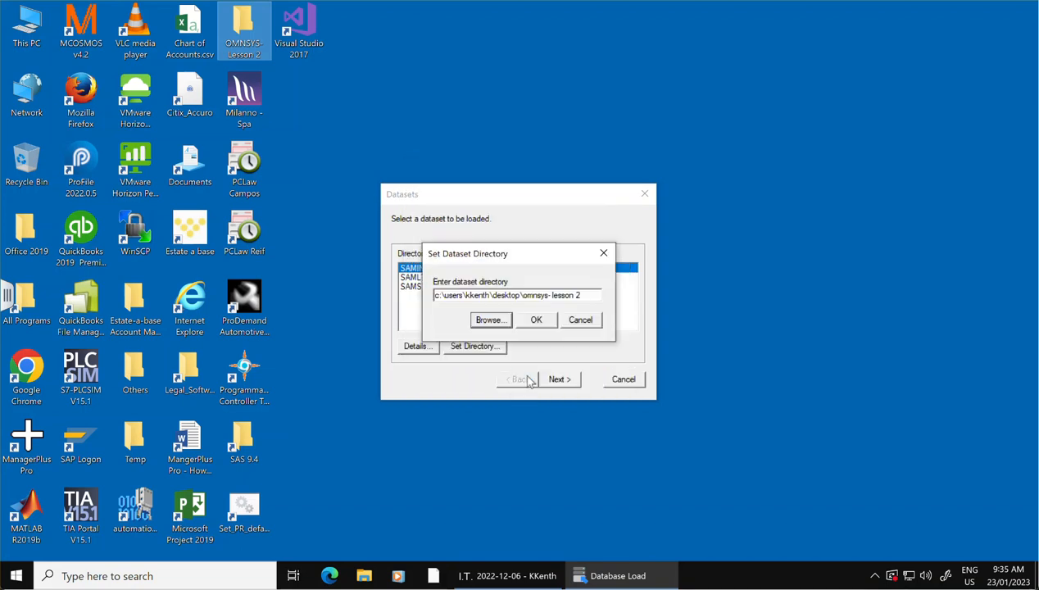
left_click(535, 321)
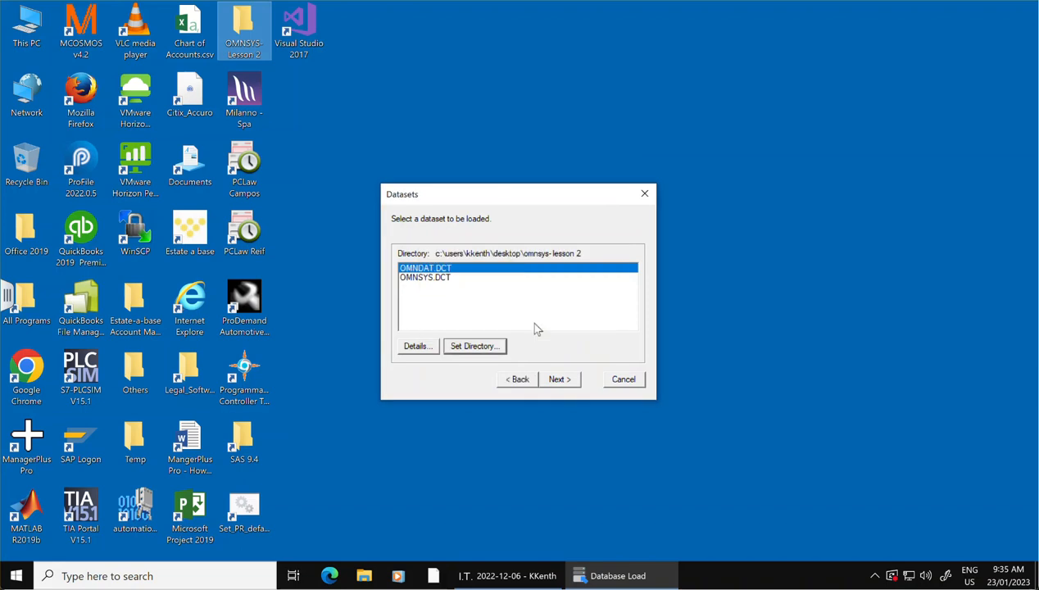
Choose the OMNSYS.DCT dataset for loading into the OMNSYS database.
left_click(426, 278)
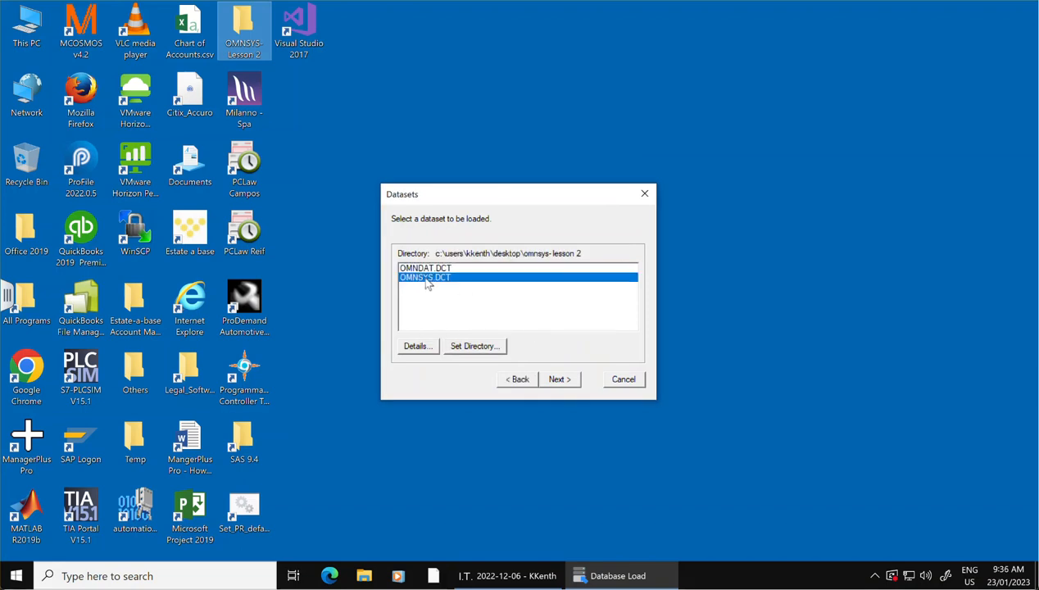
left_click(558, 380)
left_click(558, 380)
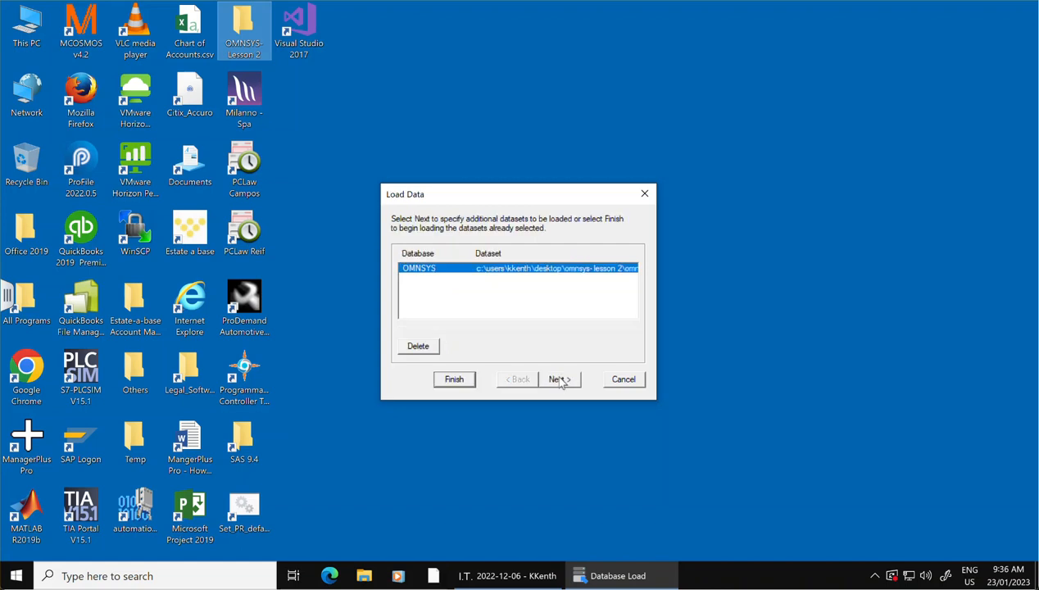
Add the OMNDAT.DCT dataset for the OMNDAT database, load both datasets, and close Database Load.
left_click(560, 381)
left_click(430, 268)
left_click(555, 381)
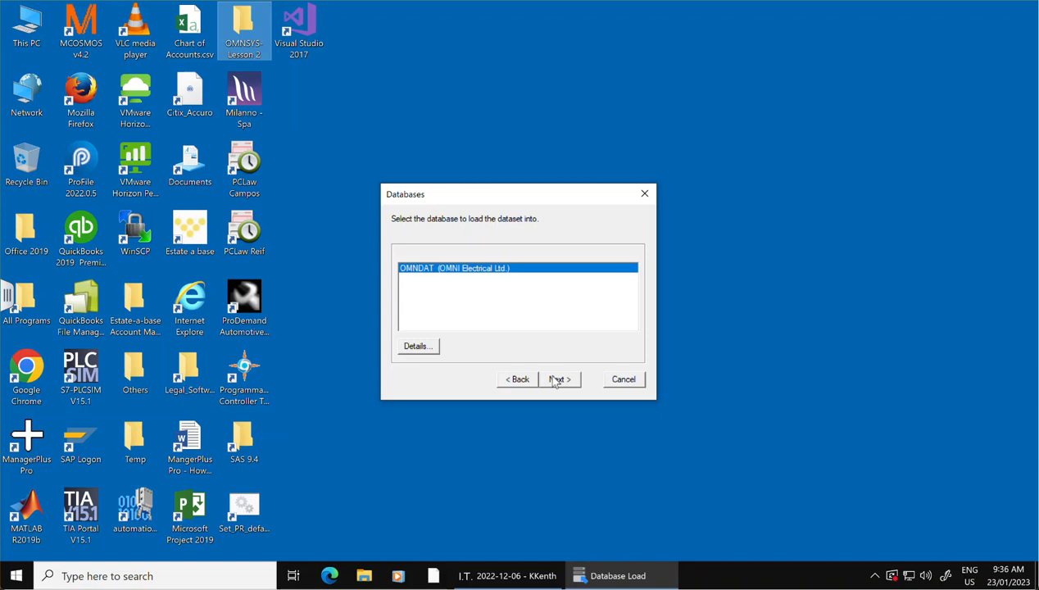
left_click(556, 381)
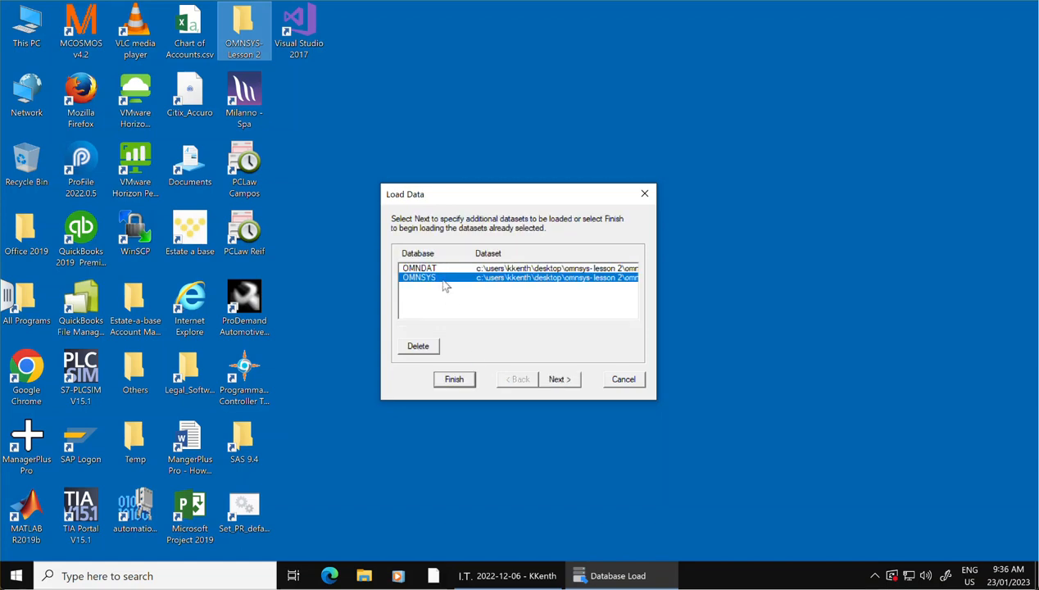
left_click(455, 379)
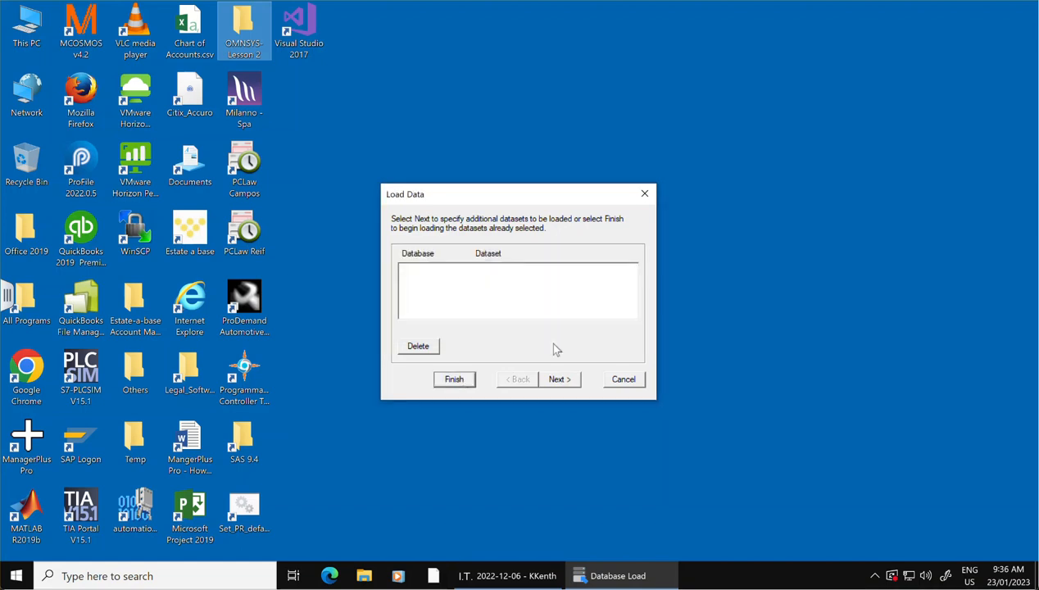
left_click(645, 194)
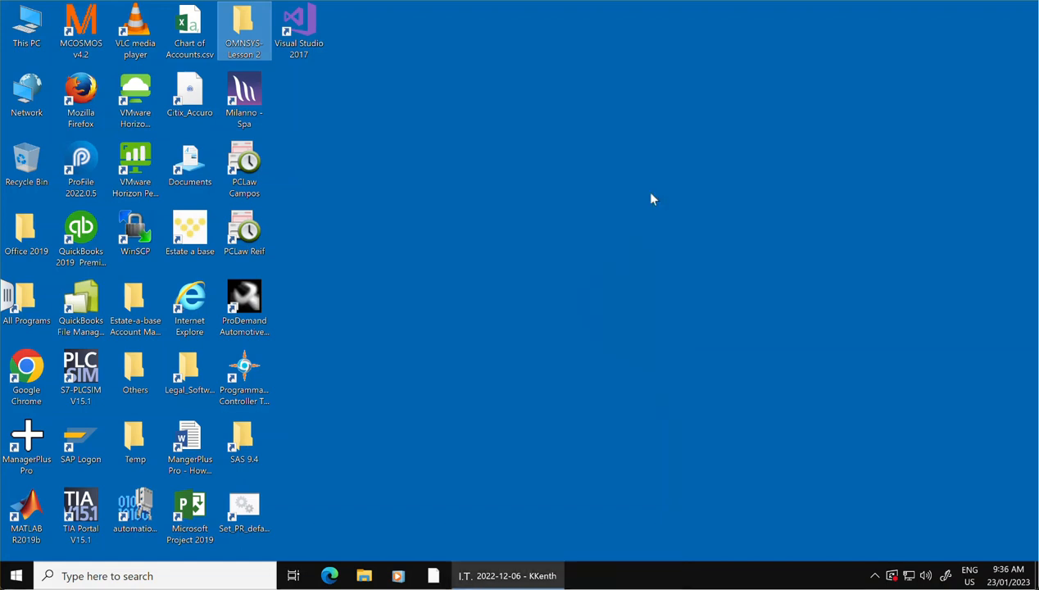
Launch Sage 300 and dismiss the notice about improperly installed applications.
left_click(17, 575)
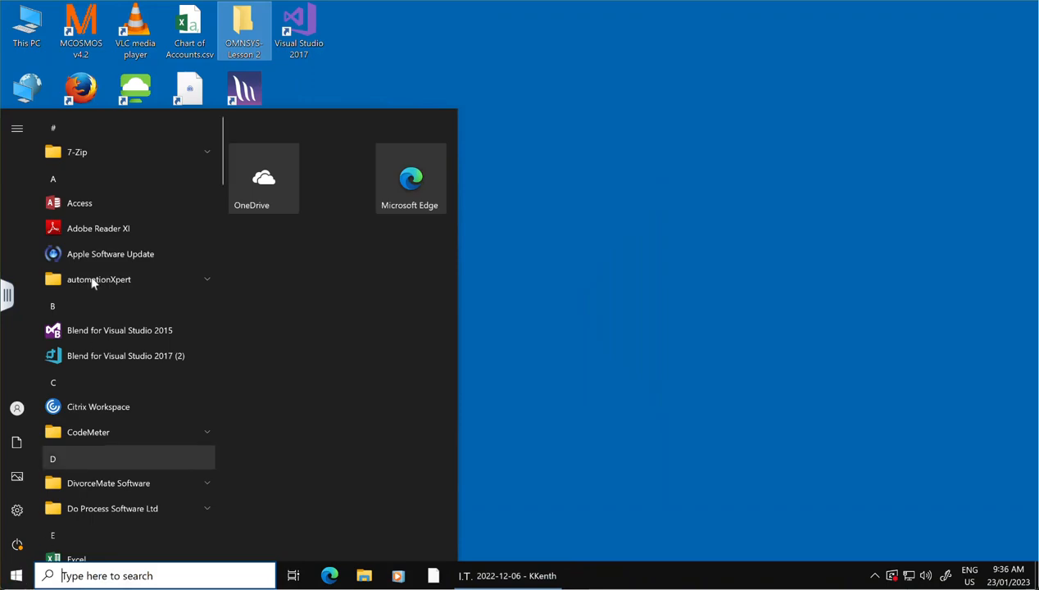
scroll(102, 399, "down", 3)
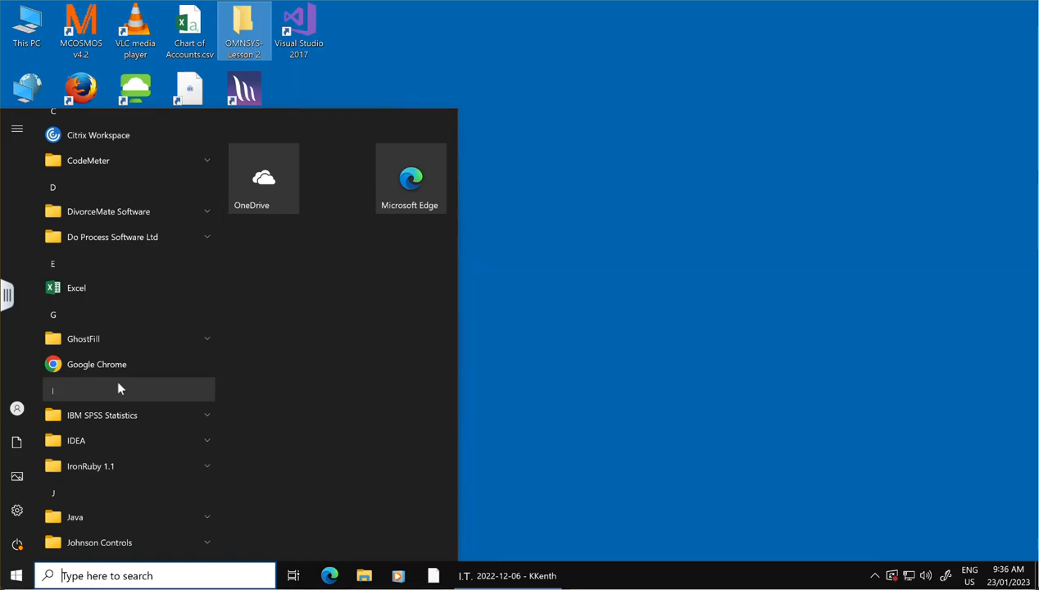
scroll(102, 450, "down", 5)
scroll(104, 459, "down", 10)
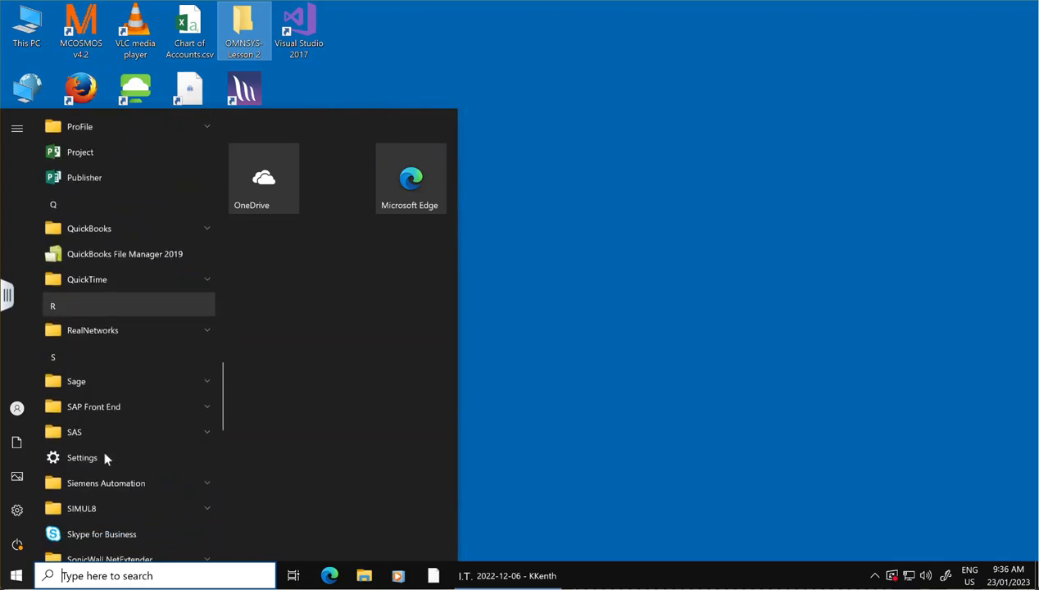
scroll(104, 456, "down", 3)
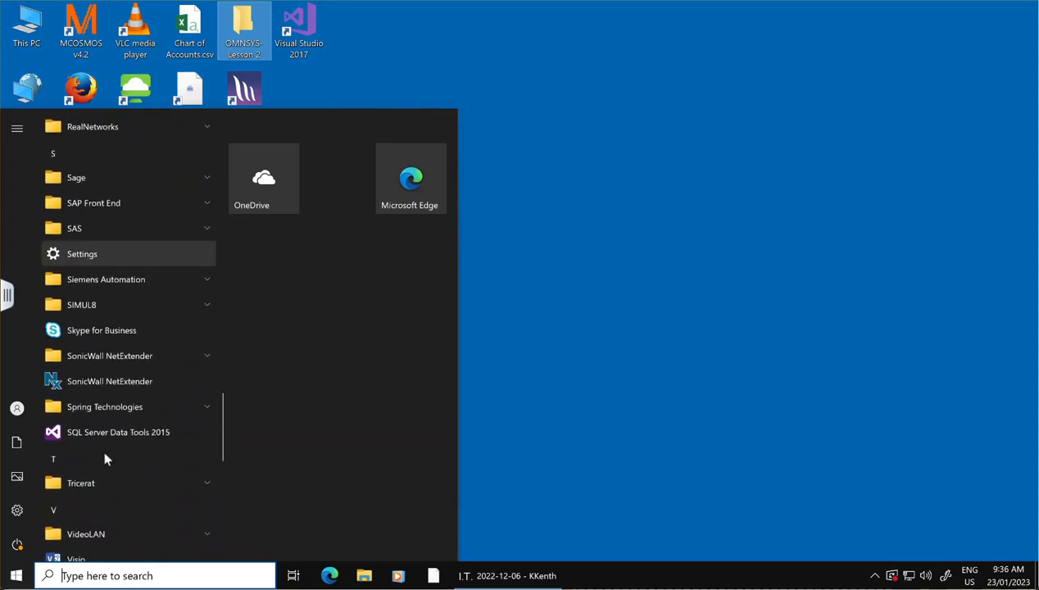
left_click(76, 181)
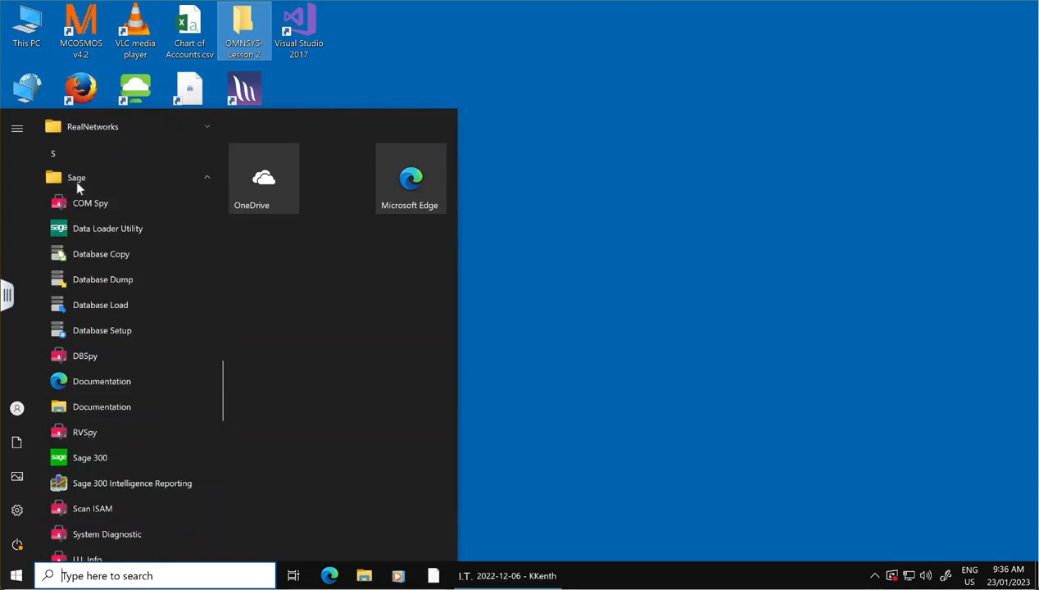
left_click(106, 461)
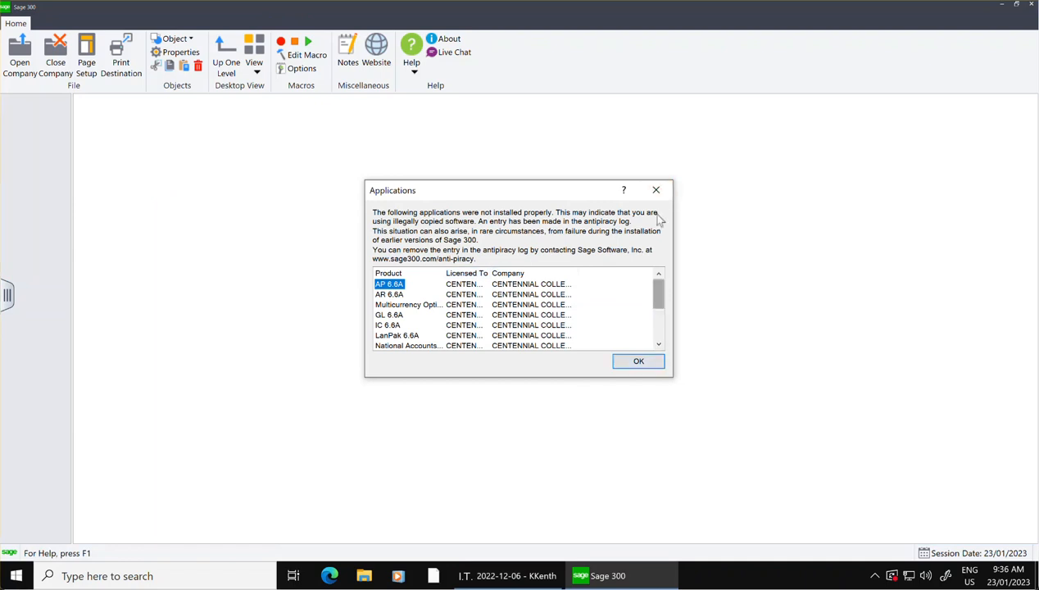
left_click(655, 189)
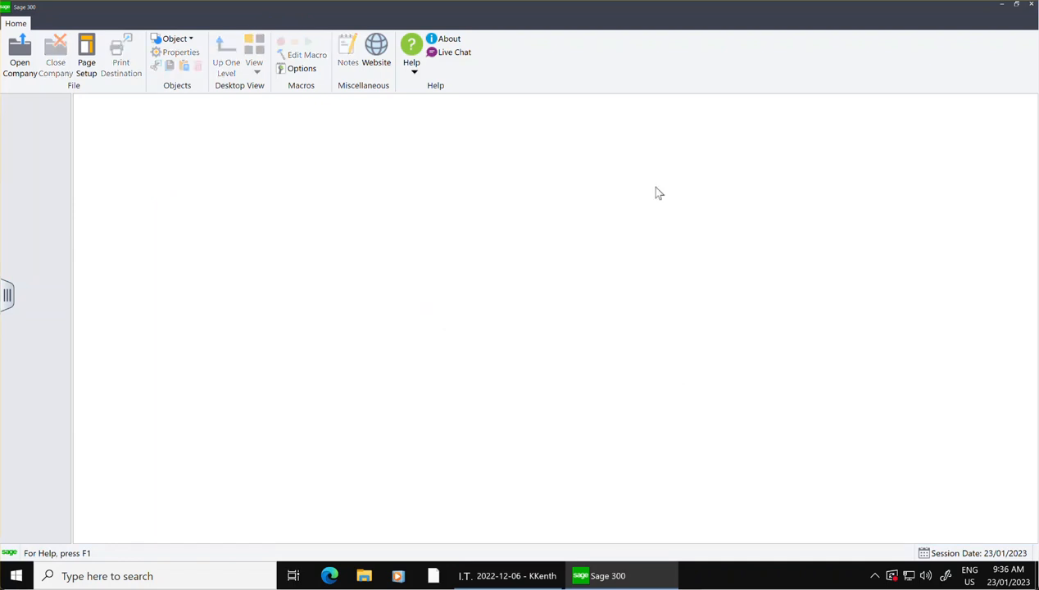
Open the company OMNI Electrical Ltd. as ADMIN with the account password and session date 01/01/2021.
left_click(19, 57)
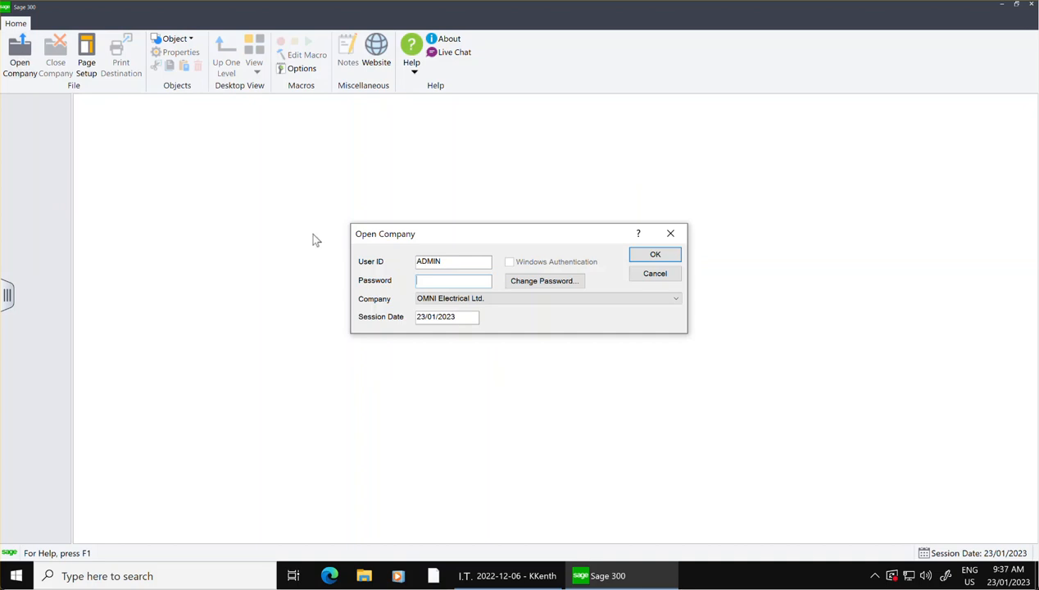
type("***")
left_click_drag(464, 316, 380, 310)
type("01/")
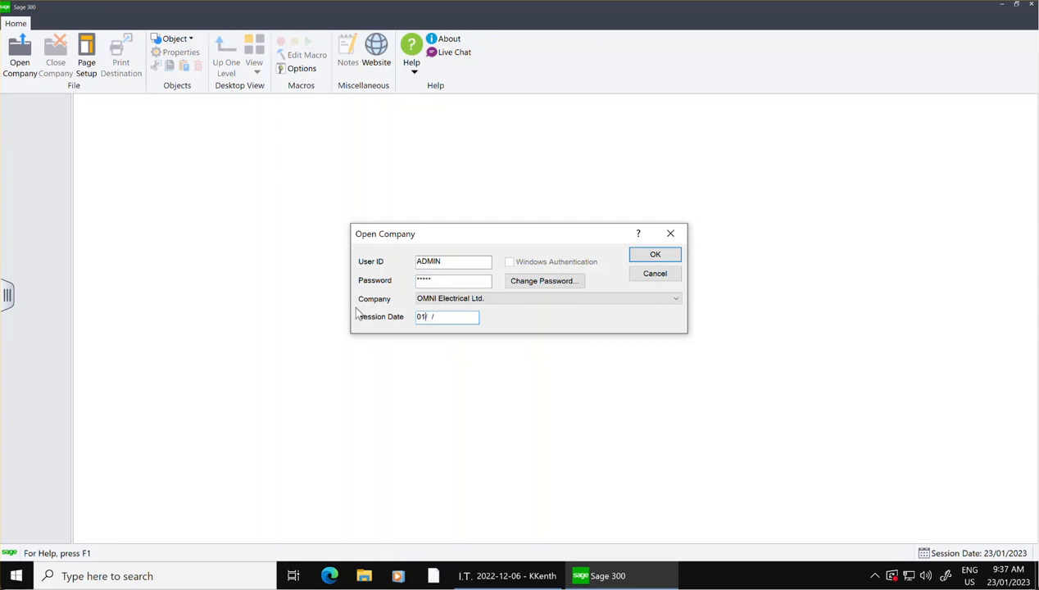
type("01/ 202")
left_click(653, 258)
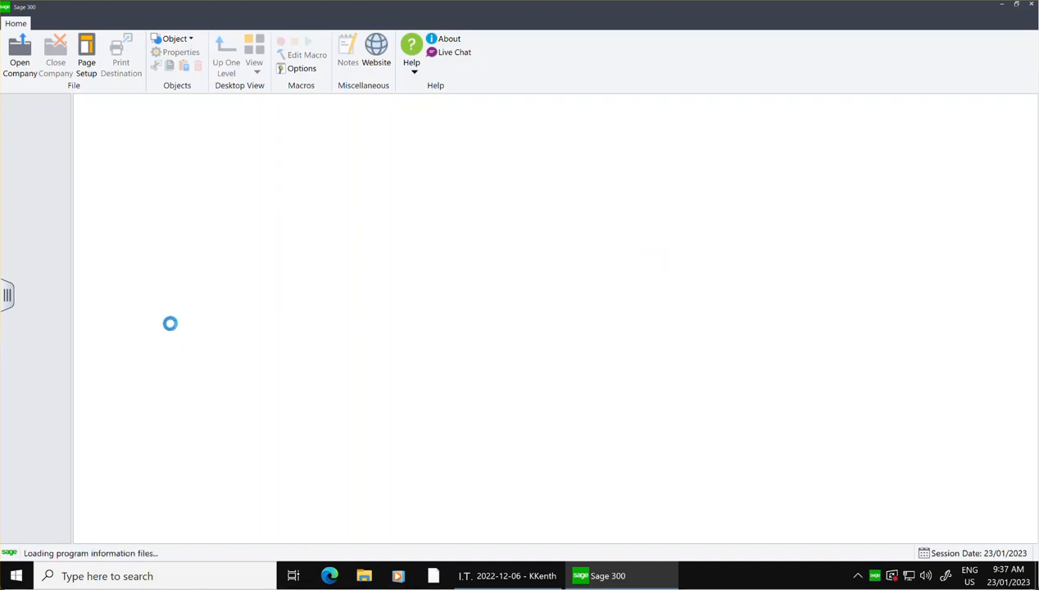
Review the account, posting and segment settings in the General Ledger setup options, and close them without changes.
left_click(33, 146)
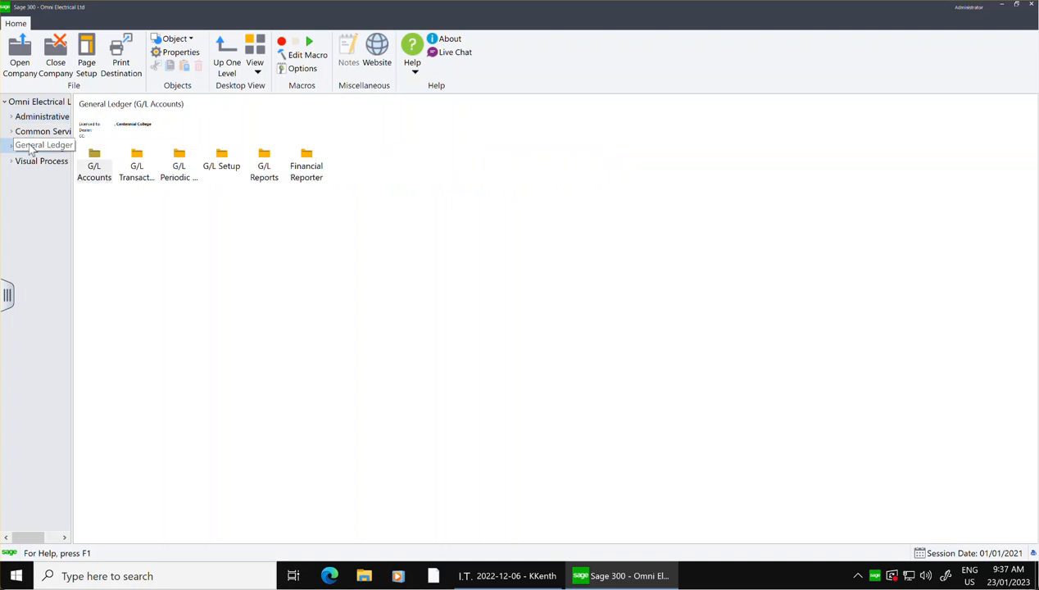
double_click(15, 149)
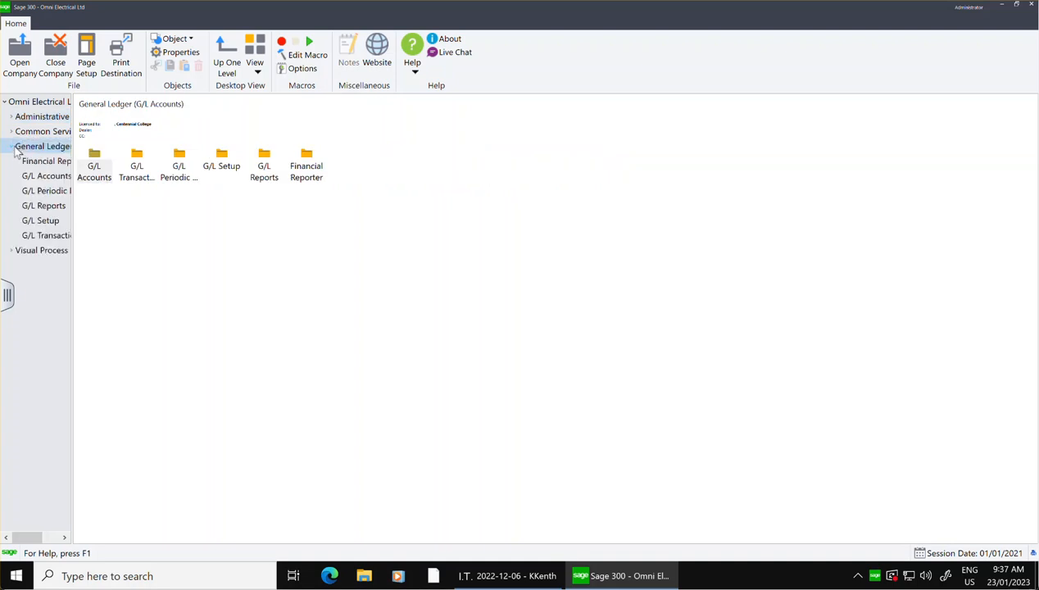
left_click(51, 221)
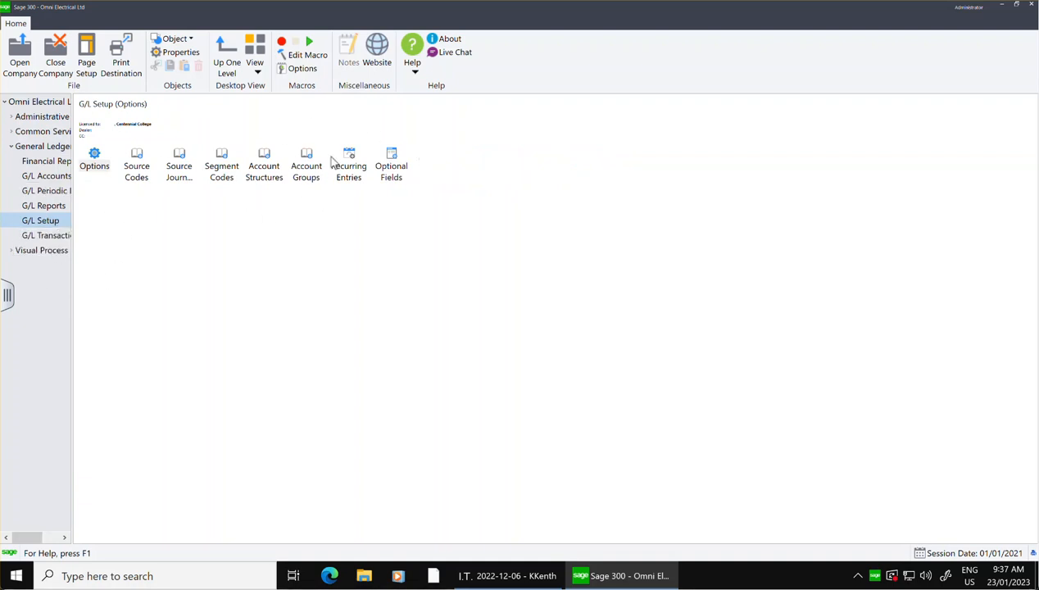
double_click(94, 159)
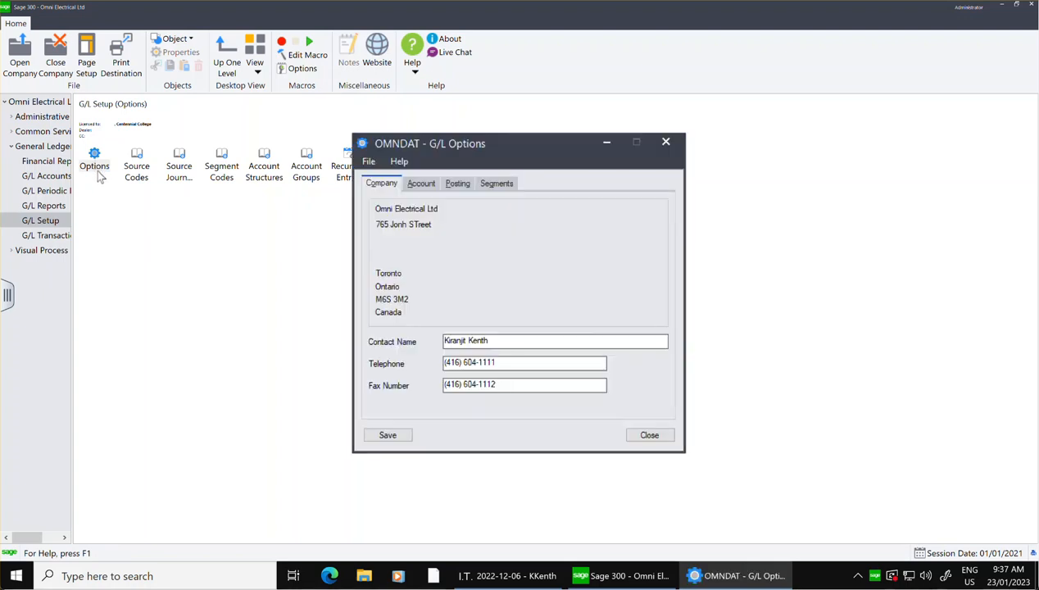
left_click(422, 186)
left_click(456, 185)
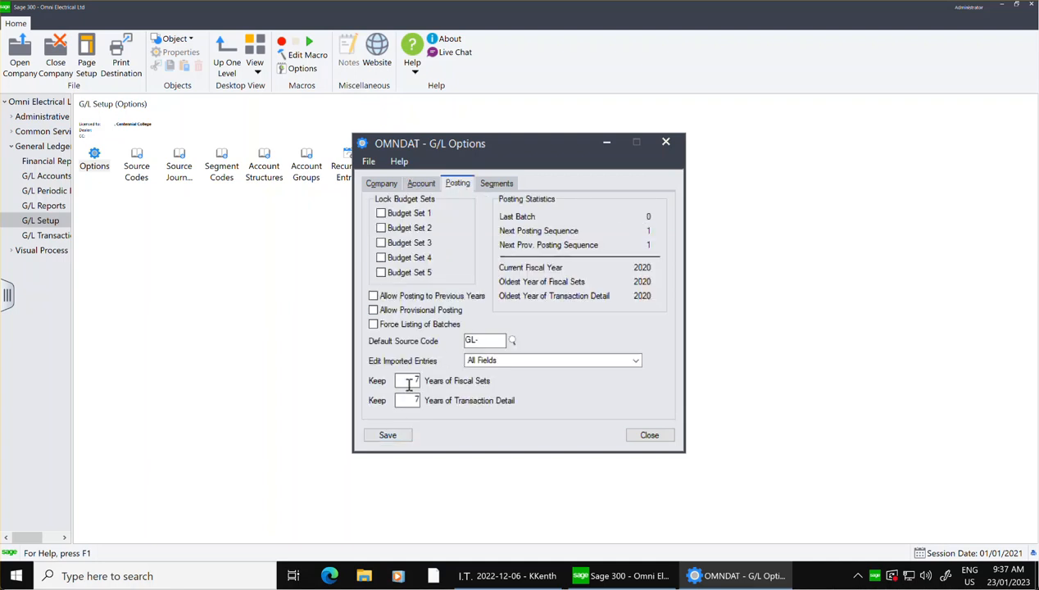
left_click(511, 183)
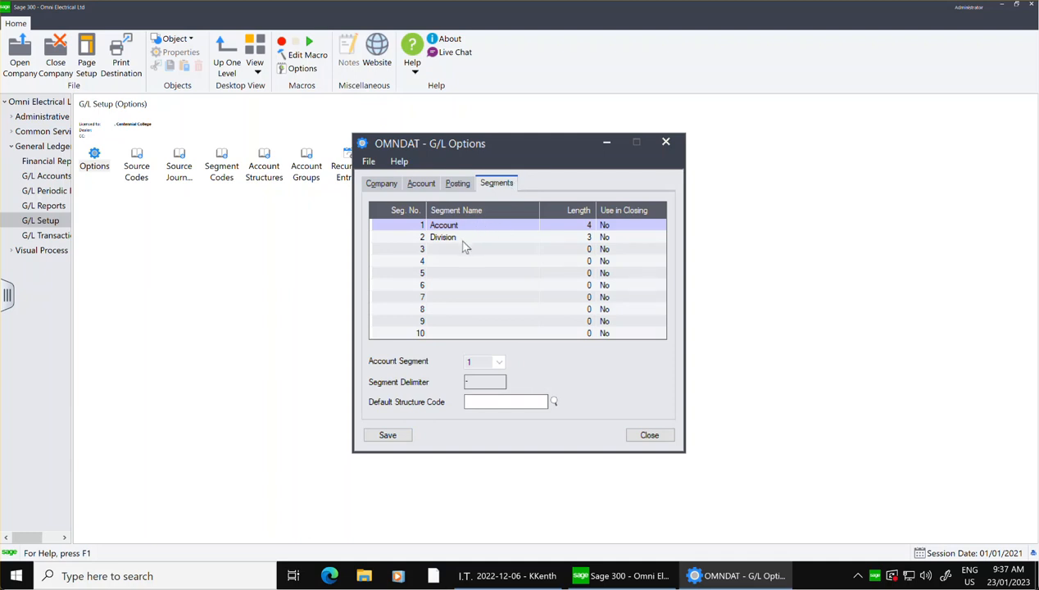
left_click(650, 435)
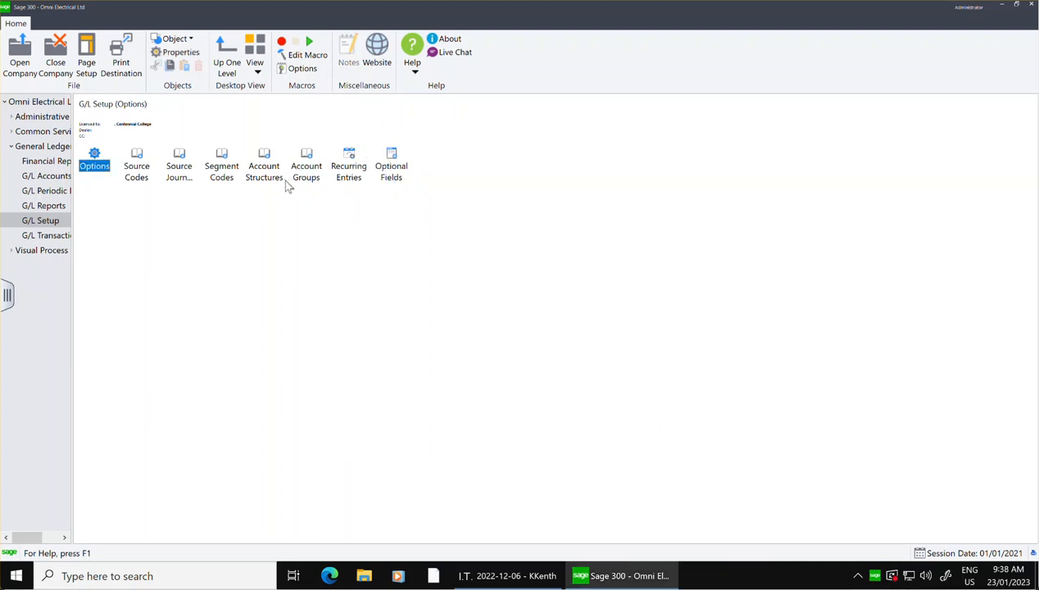
Open the General Ledger Chart of Accounts for OMNDAT.
left_click(50, 172)
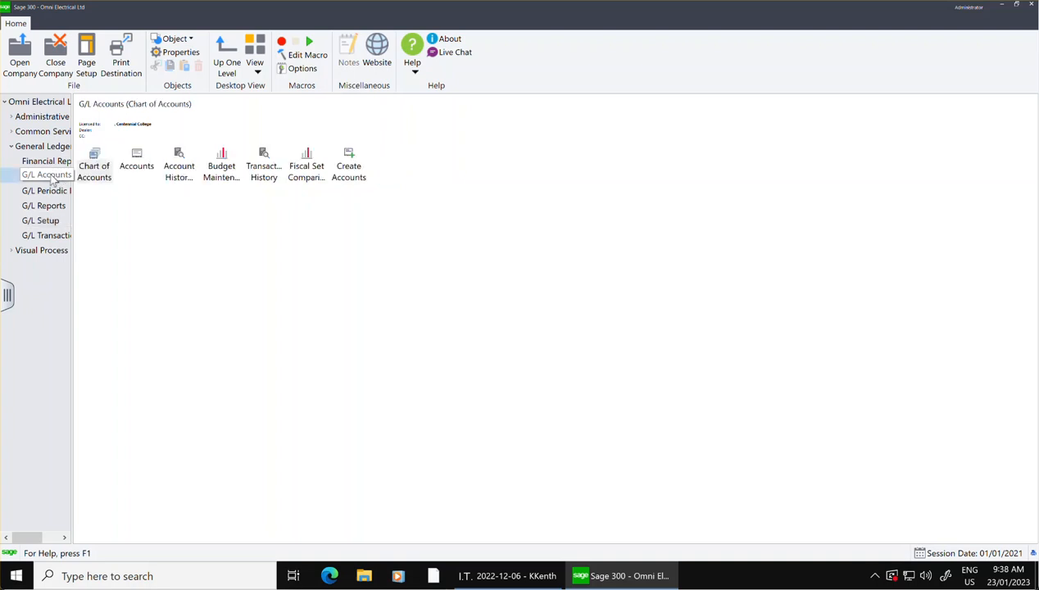
double_click(98, 170)
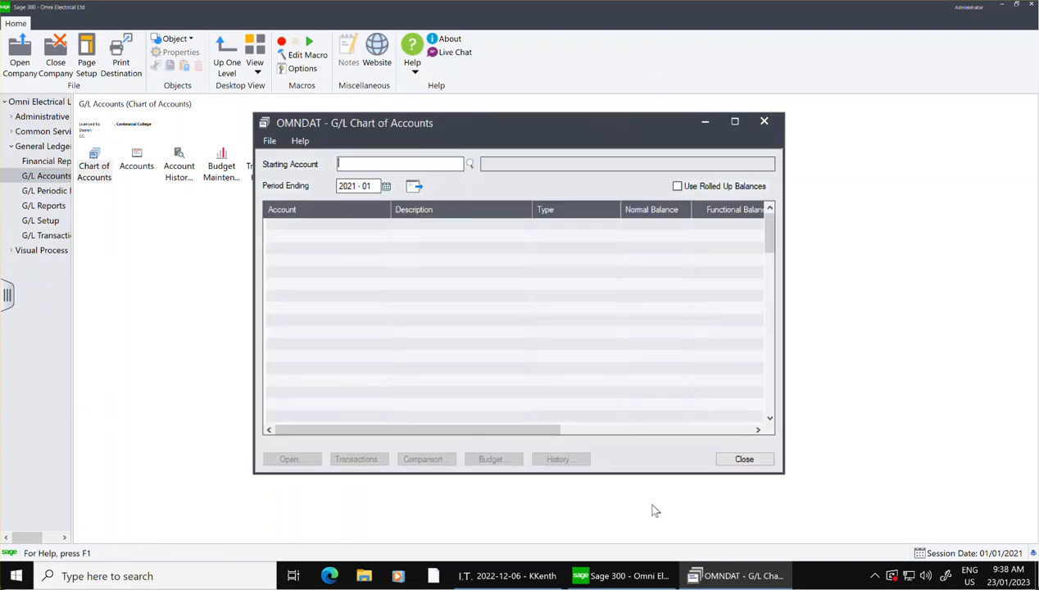
Close the Chart of Accounts and open the G/L Accounts form for OMNDAT.
left_click(764, 122)
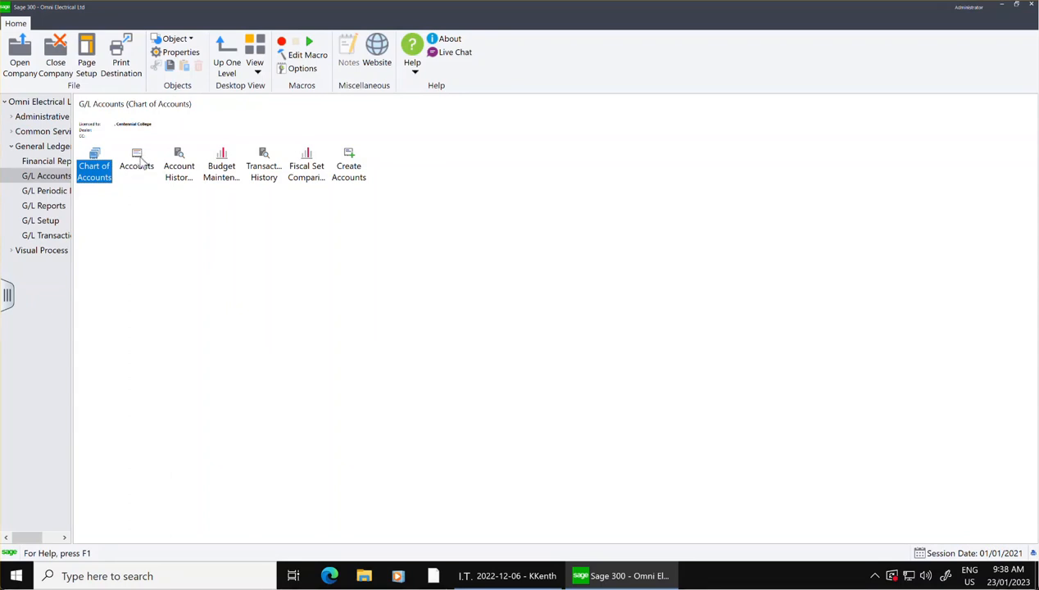
double_click(136, 161)
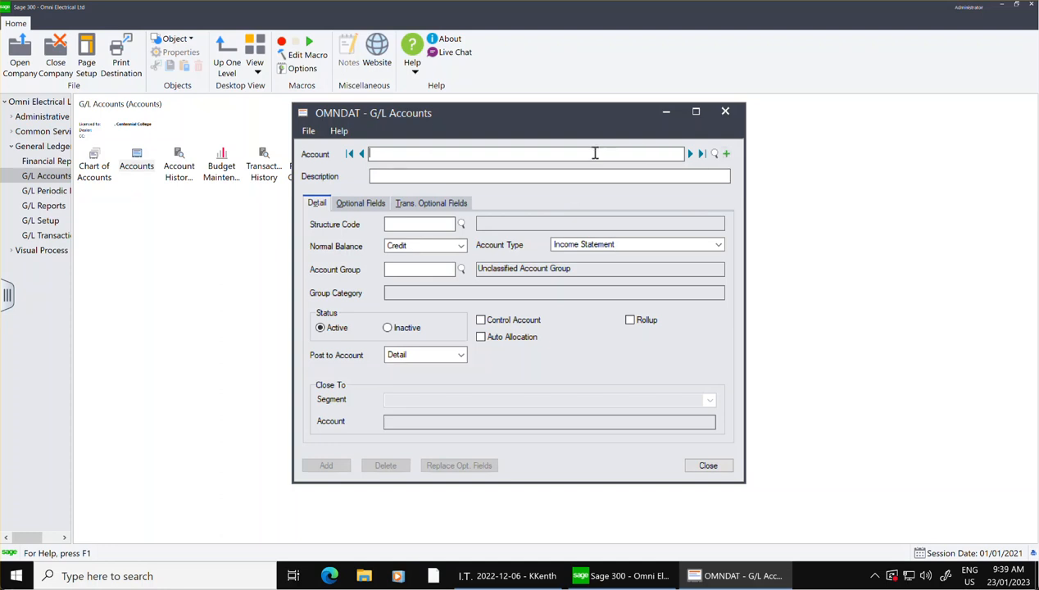
Enter G/L account number 1000 with the description BankChequing.
type("000")
key("BackSpace")
left_click(432, 176)
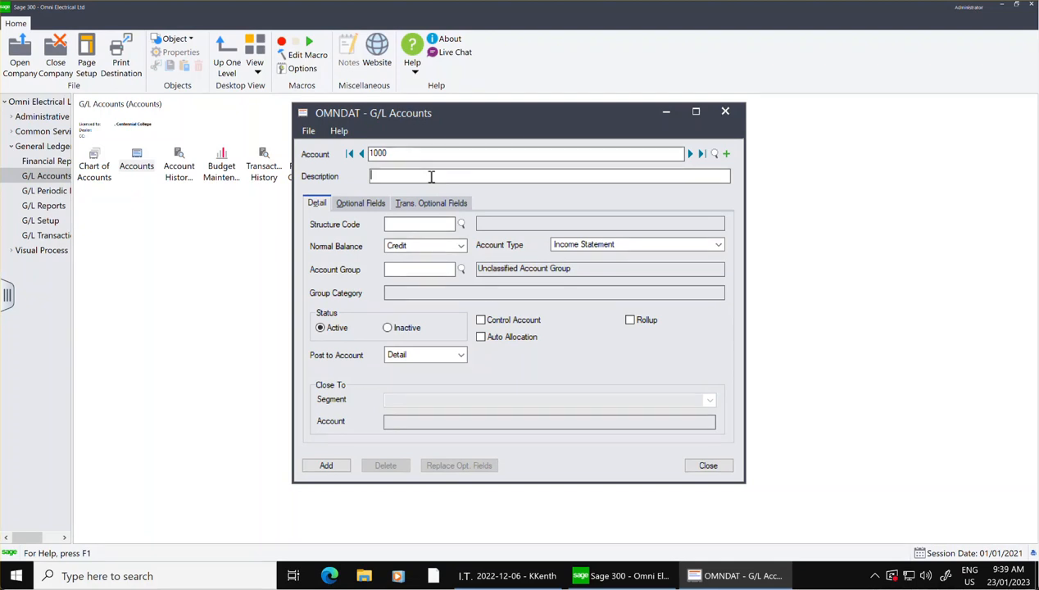
type("Bank")
type("Cheque")
key("BackSpace")
type("uing")
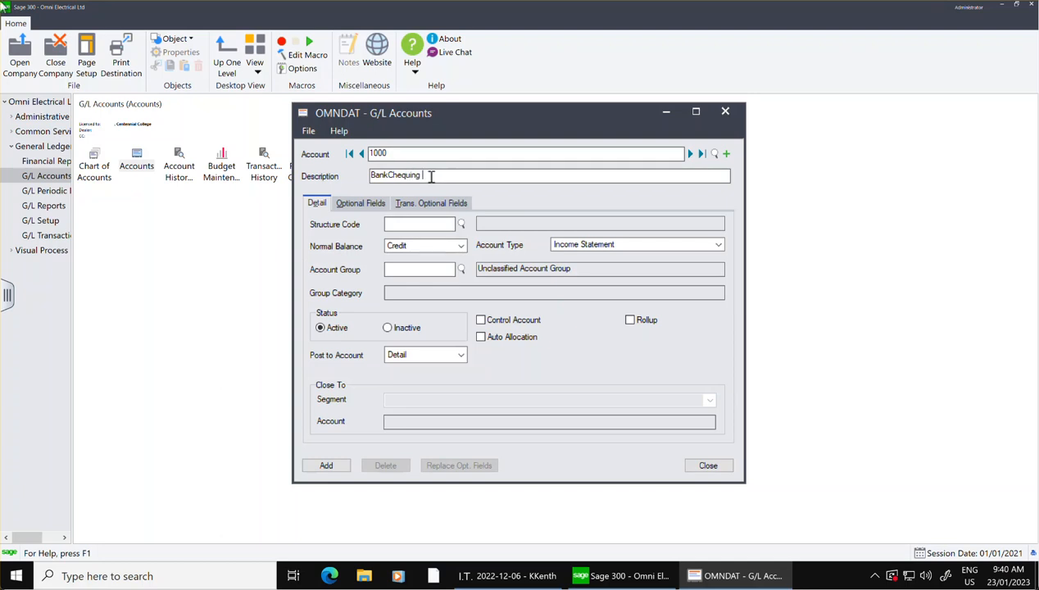
Assign structure code ACC, correct the description to Bank Chequing, and set account 1000 to Debit normal balance and Balance Sheet type.
left_click(461, 225)
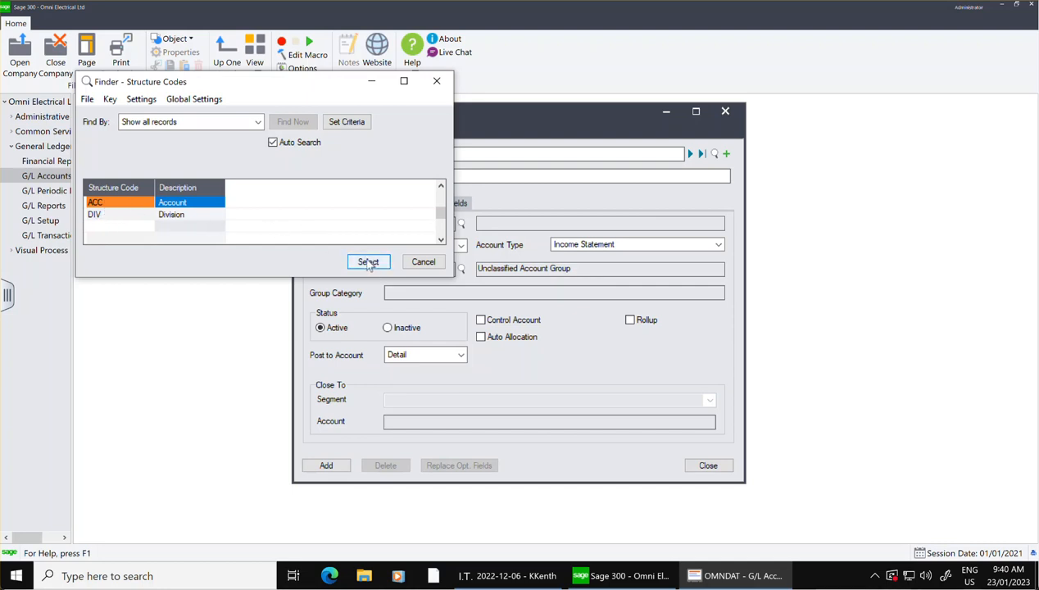
left_click(367, 262)
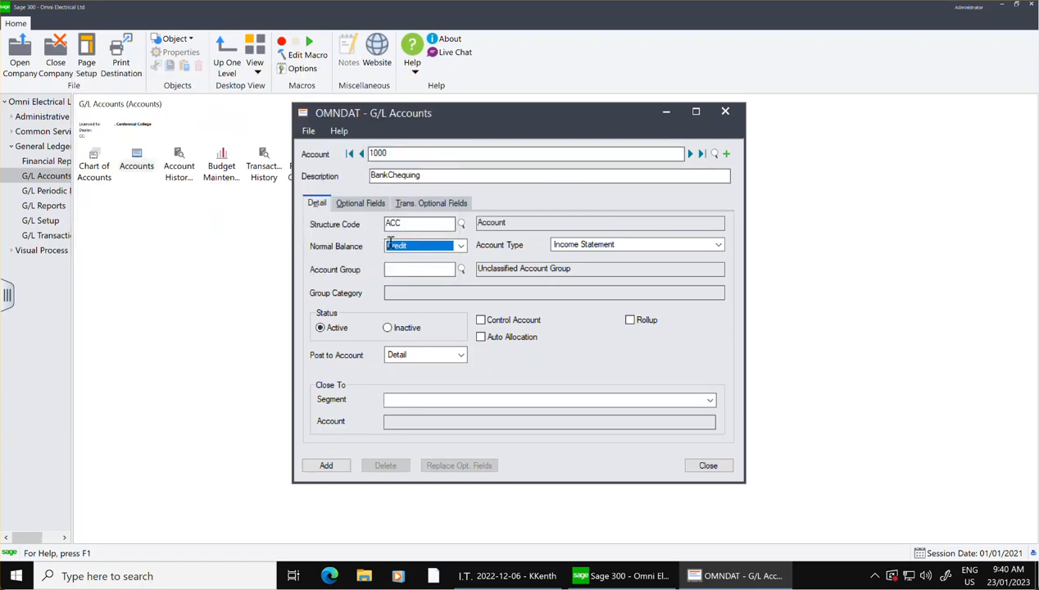
left_click(388, 177)
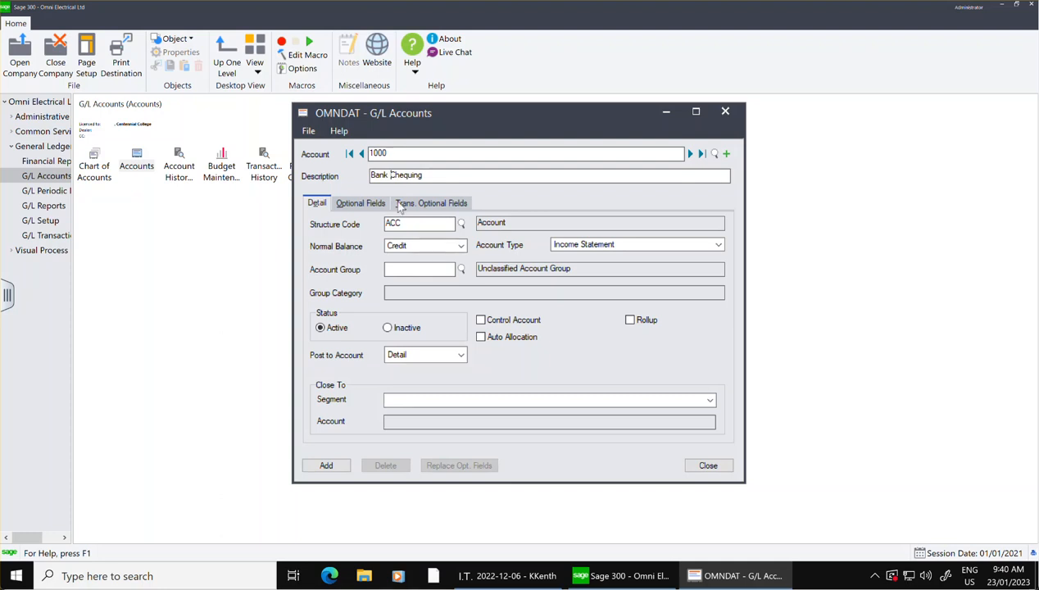
left_click(461, 247)
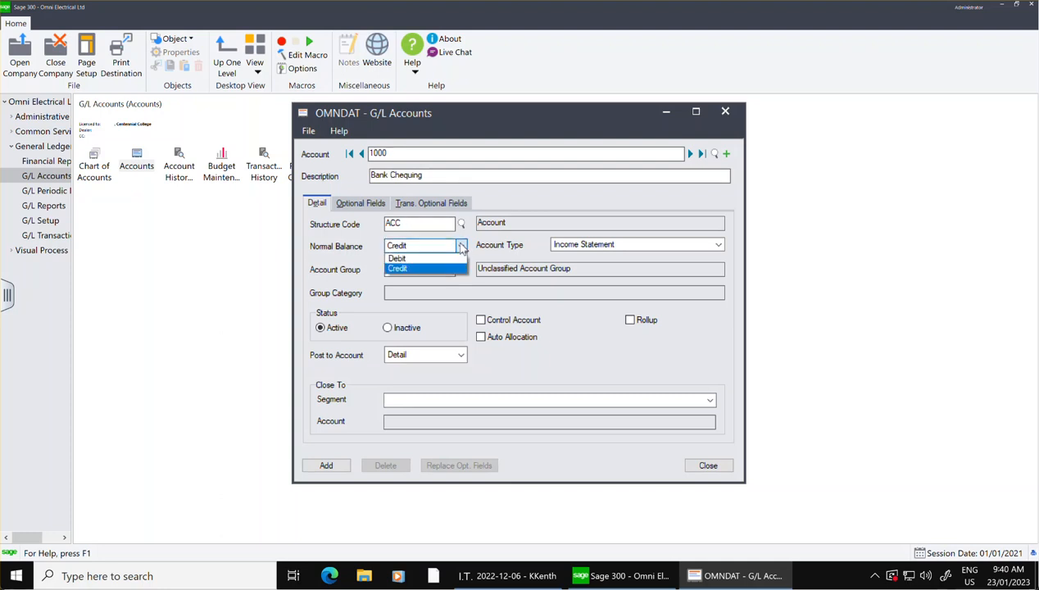
left_click(414, 259)
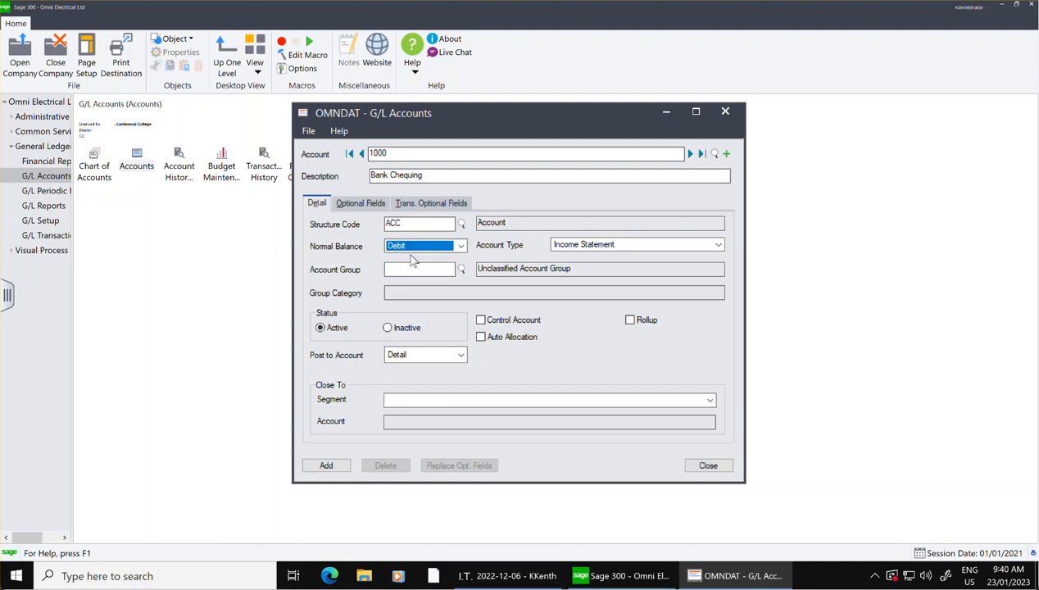
left_click(718, 247)
left_click(623, 267)
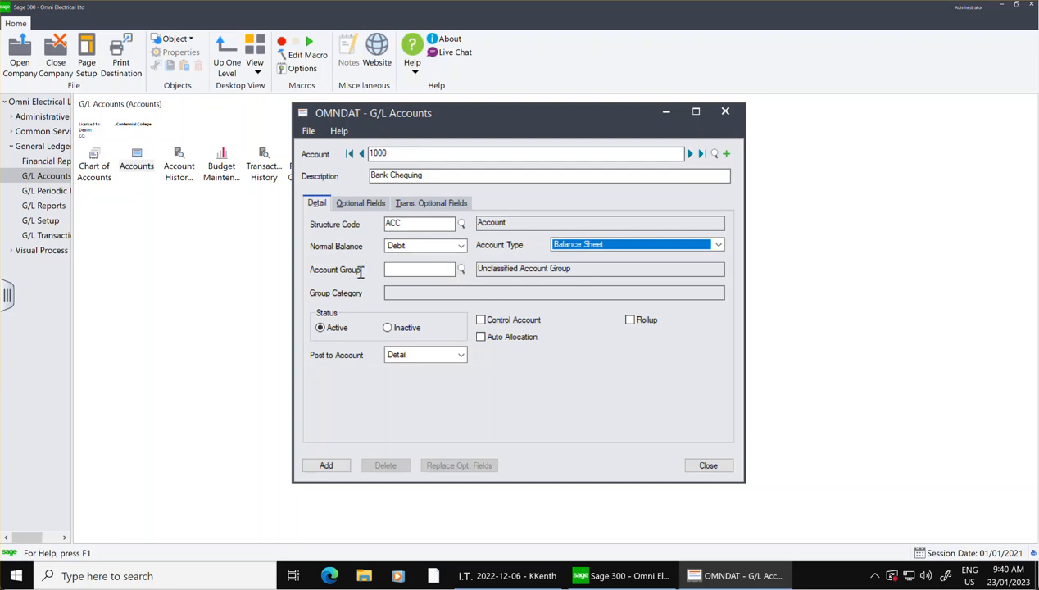
Look through the account groups and assign group 01, Cash and Cash Equivalents, to account 1000.
left_click(462, 269)
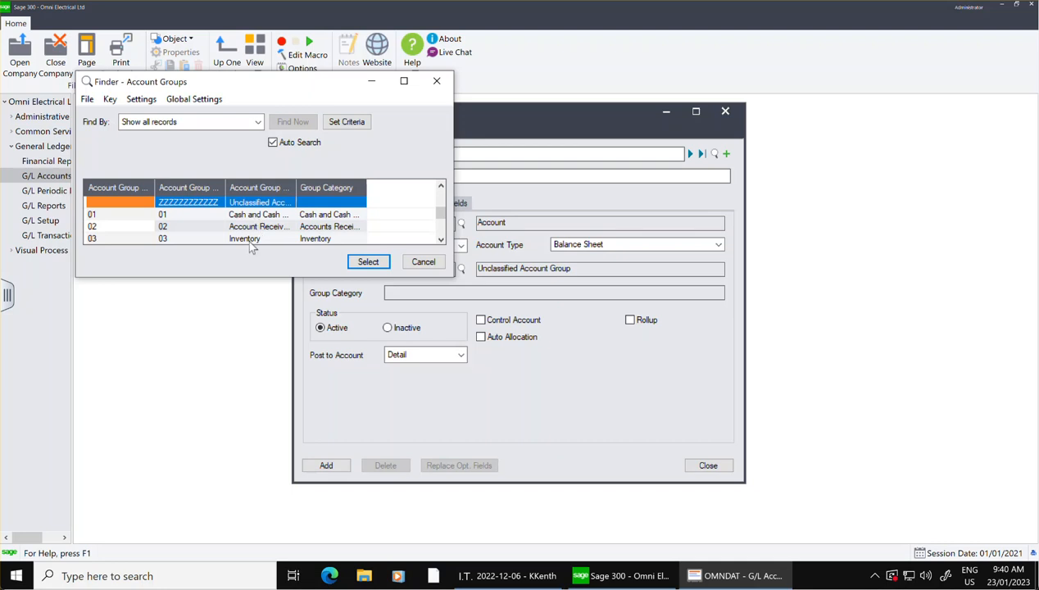
key("Down")
key("Down")
key("Down")
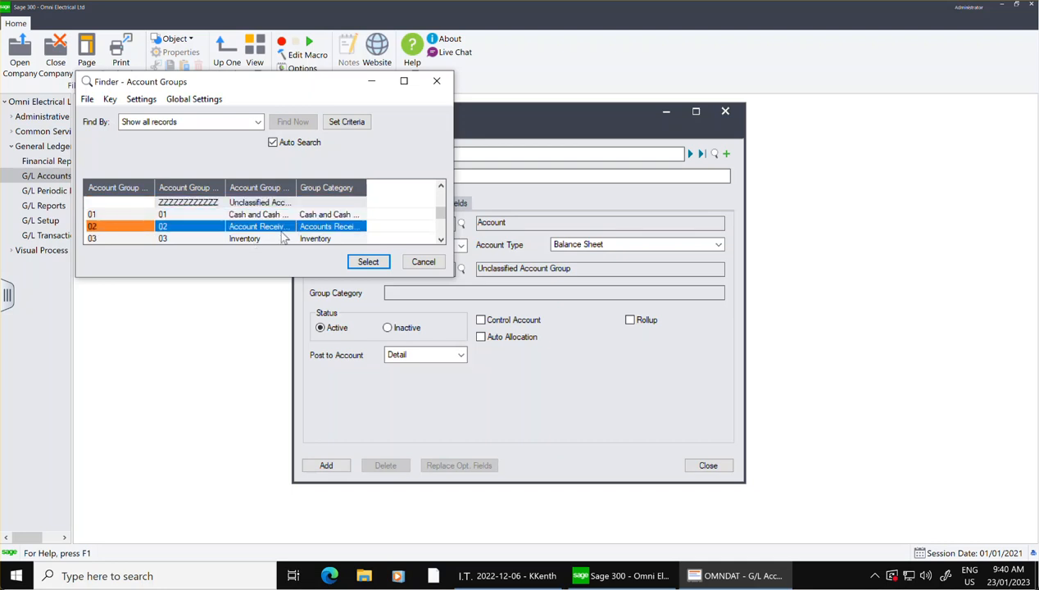
key("Down")
key("Down")
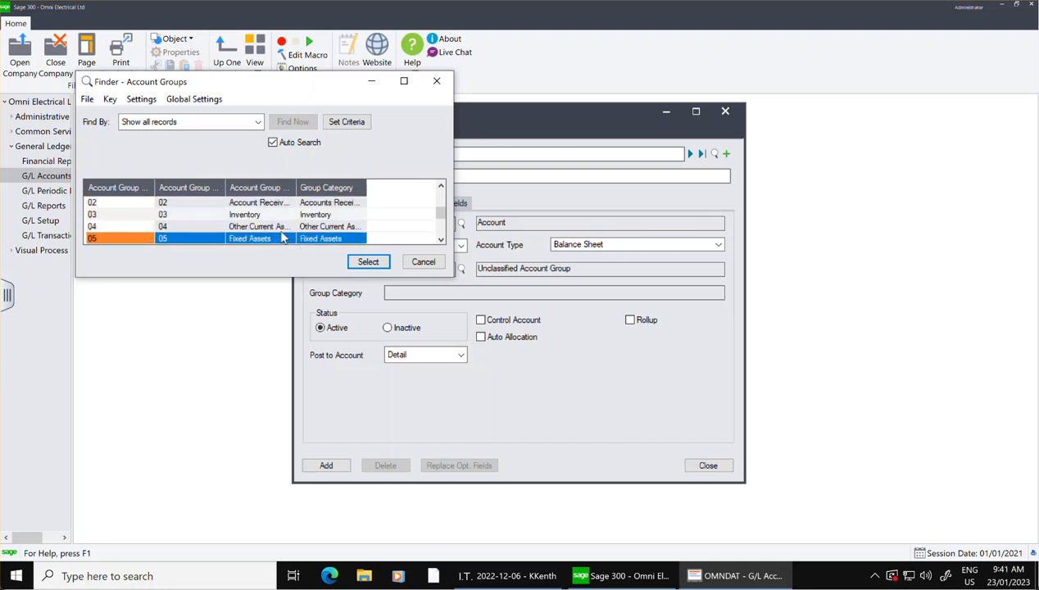
key("Up")
key("Up")
key("Up")
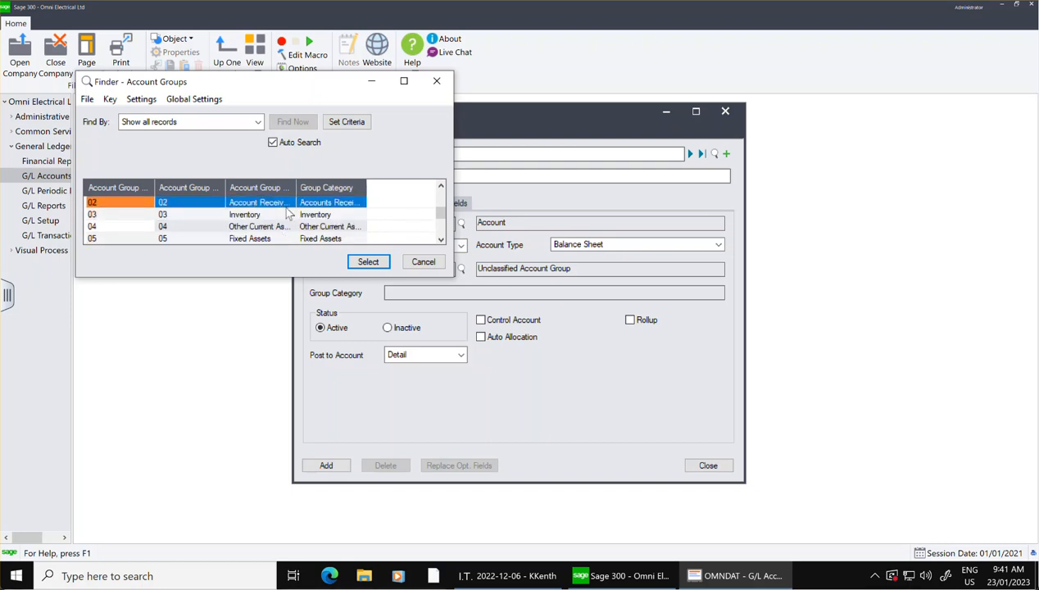
key("Up")
left_click(289, 203)
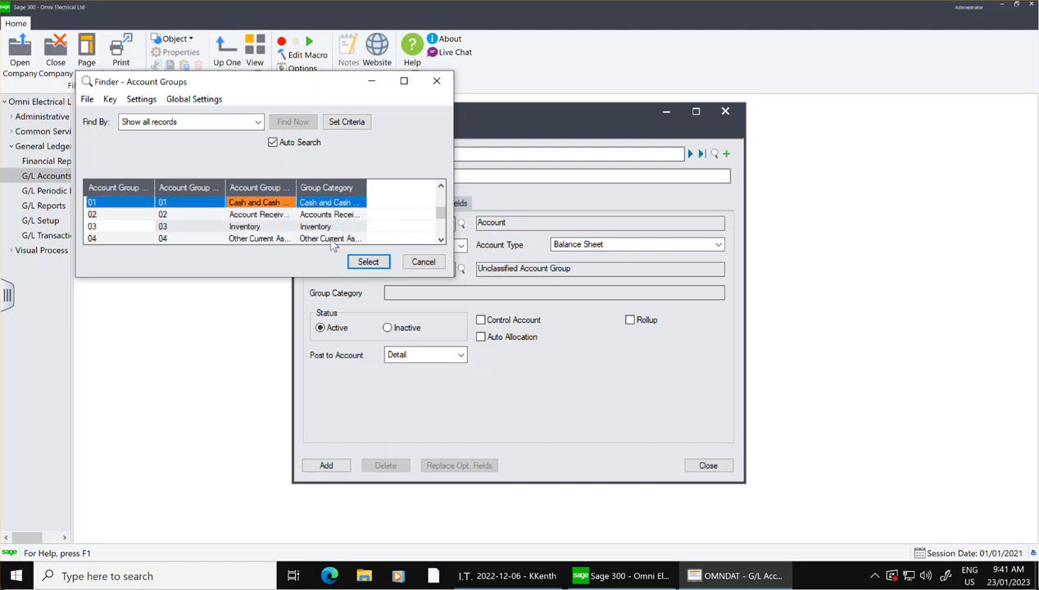
left_click(368, 262)
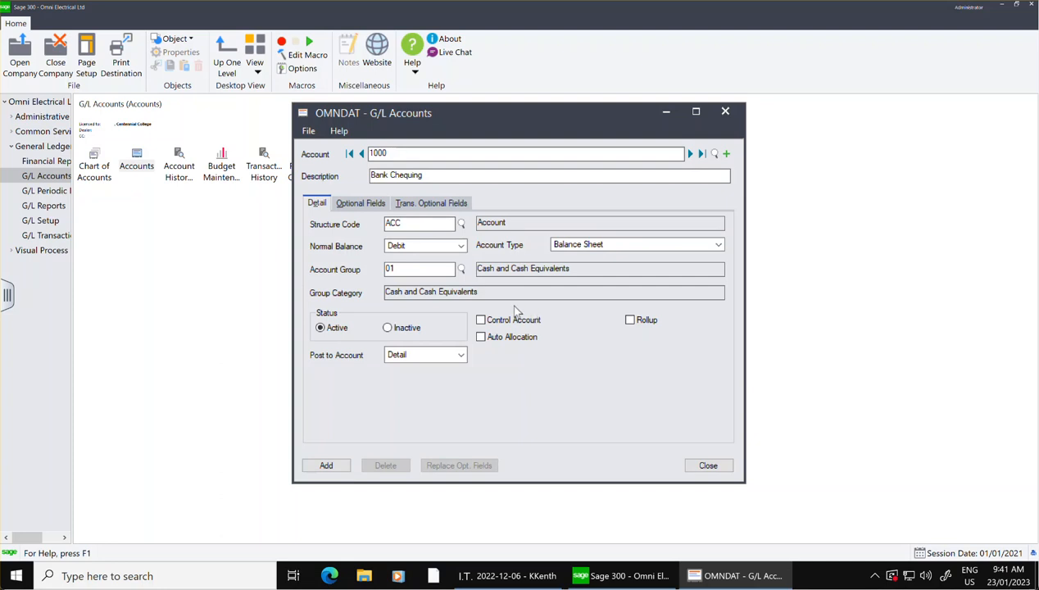
Switch the Auto Allocation option of account 1000 on and back off.
left_click(481, 336)
left_click(480, 337)
left_click(481, 339)
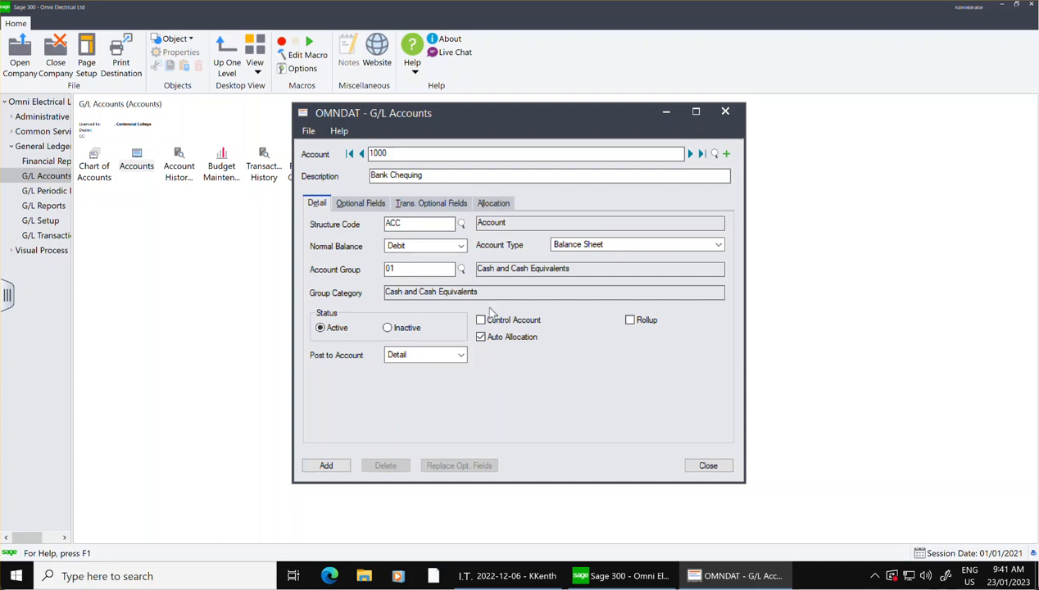
left_click(481, 337)
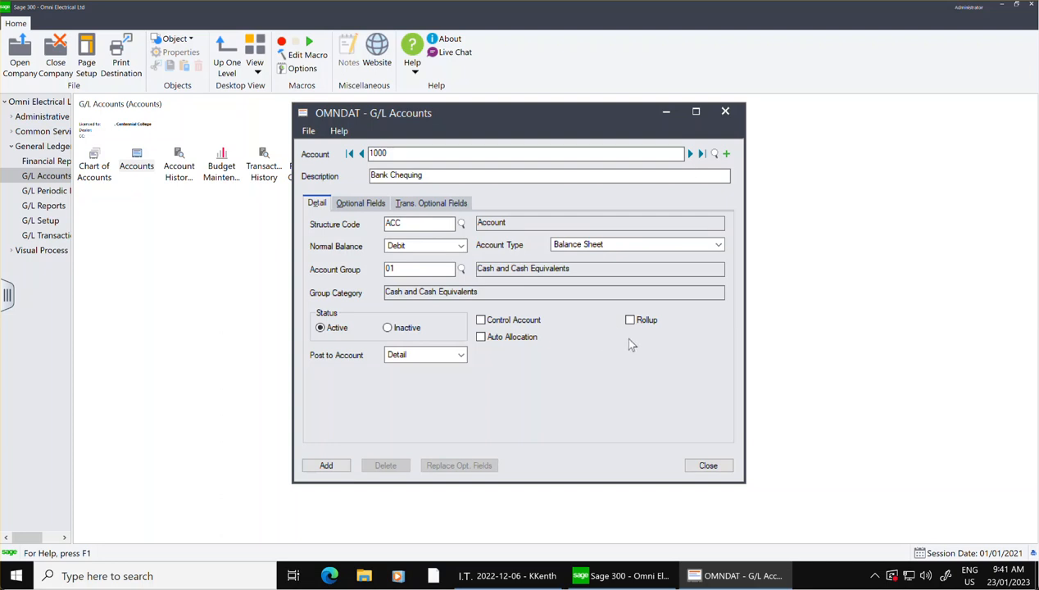
Enable Rollup for account 1000, view its member accounts settings, and close the form without adding the account.
left_click(630, 320)
left_click(630, 320)
left_click(629, 320)
left_click(487, 204)
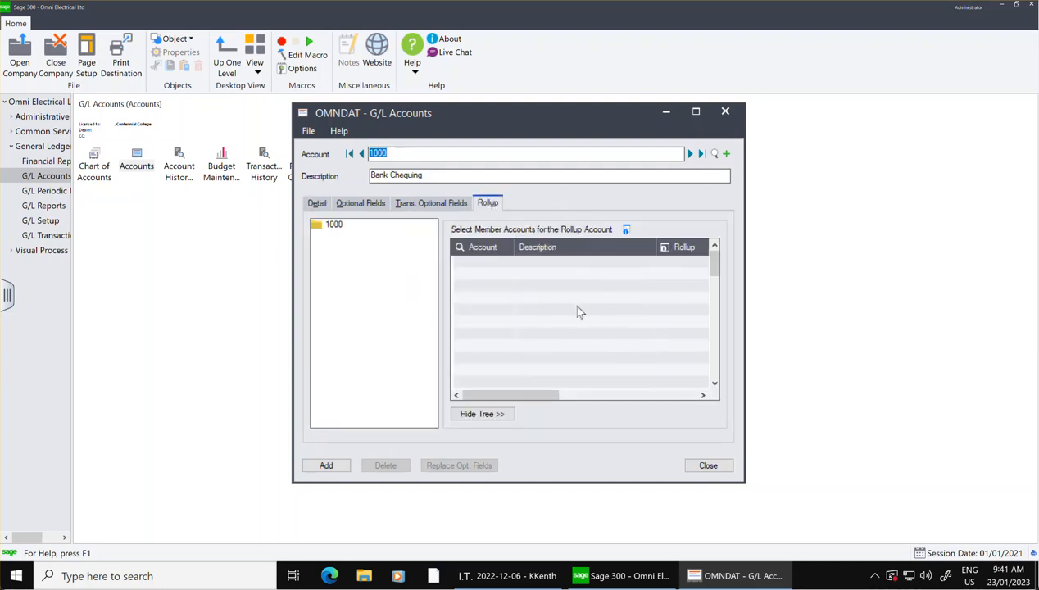
left_click(715, 465)
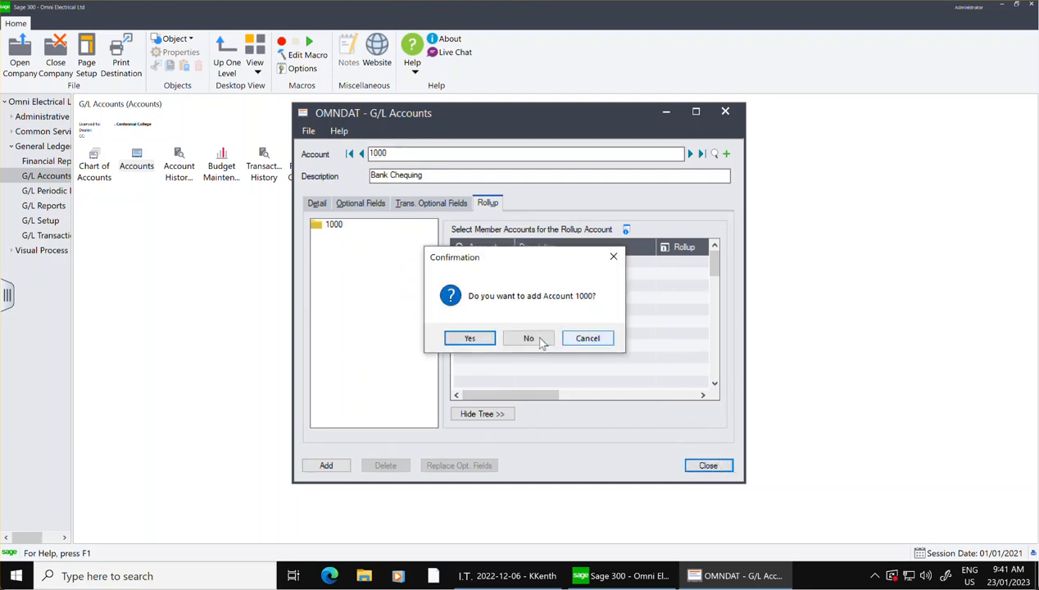
left_click(533, 337)
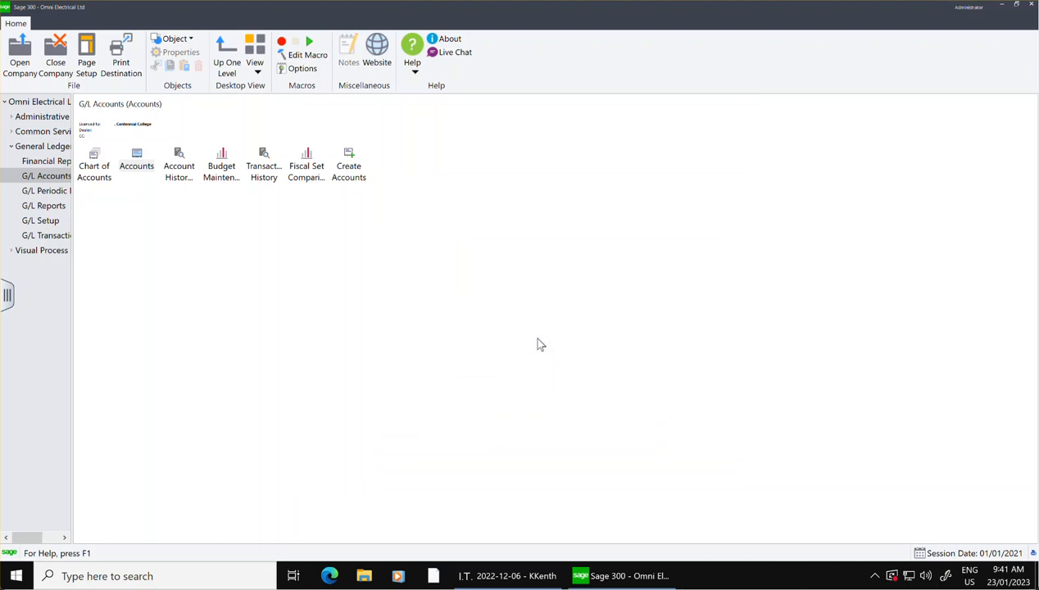
Reopen the G/L Accounts form and enter account 1000 with the description Bank Chequing and structure code ACC.
double_click(137, 159)
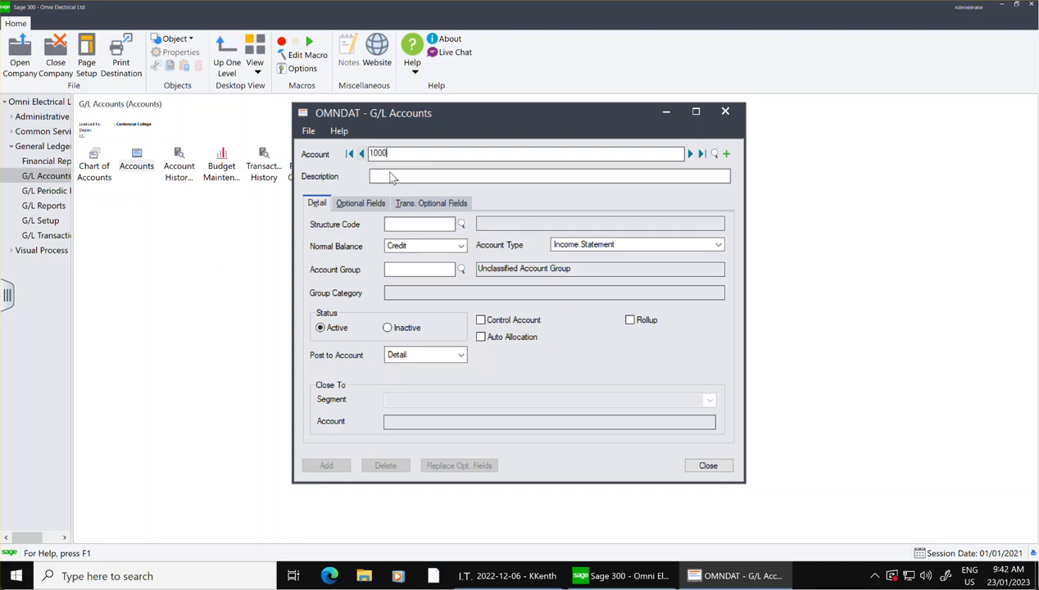
left_click(401, 176)
type("Bank Ch")
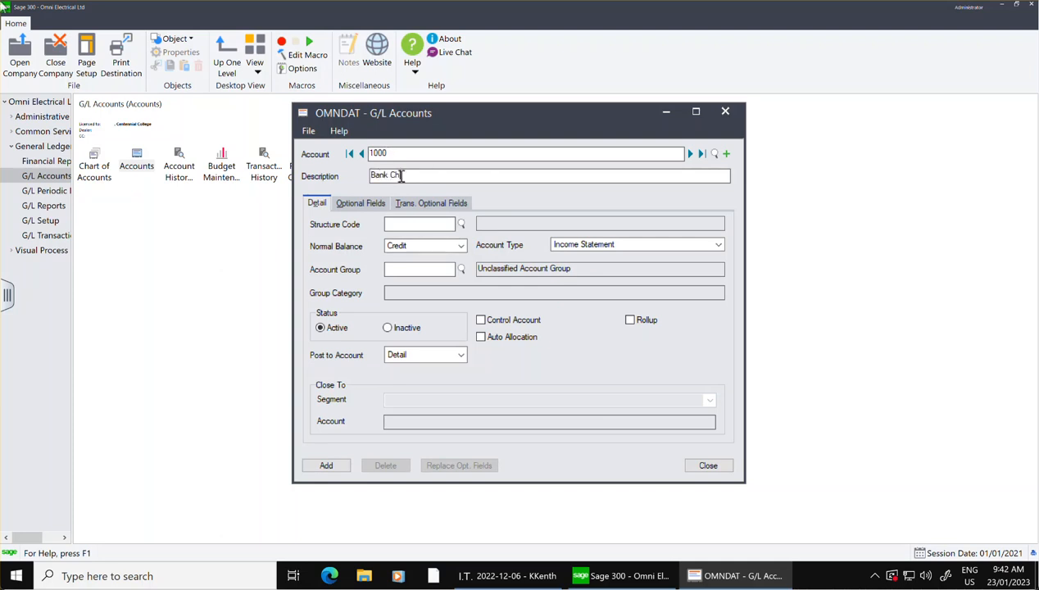
type("equing")
left_click(461, 224)
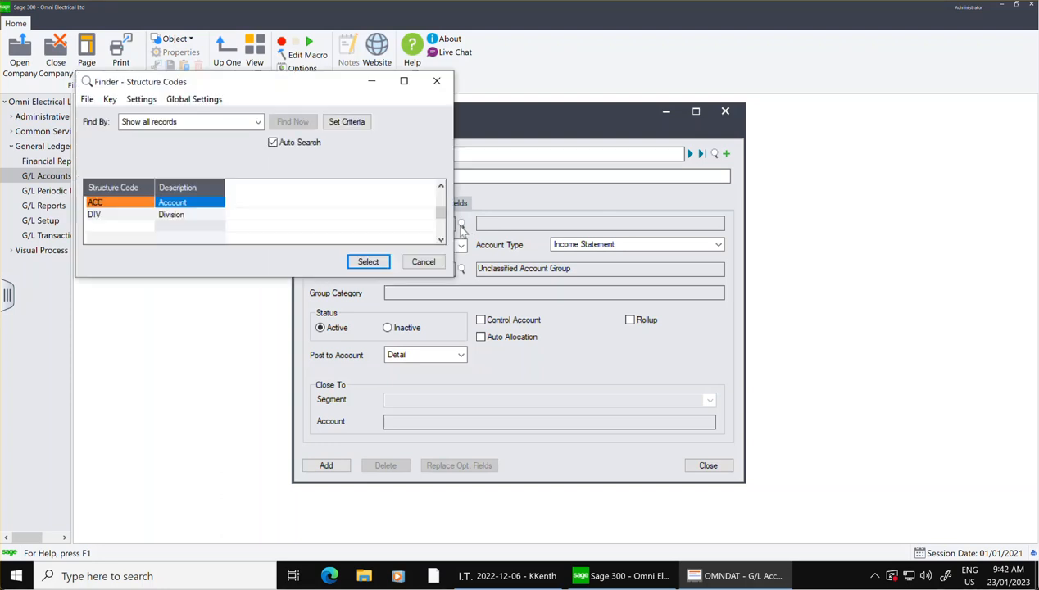
left_click(188, 205)
left_click(389, 268)
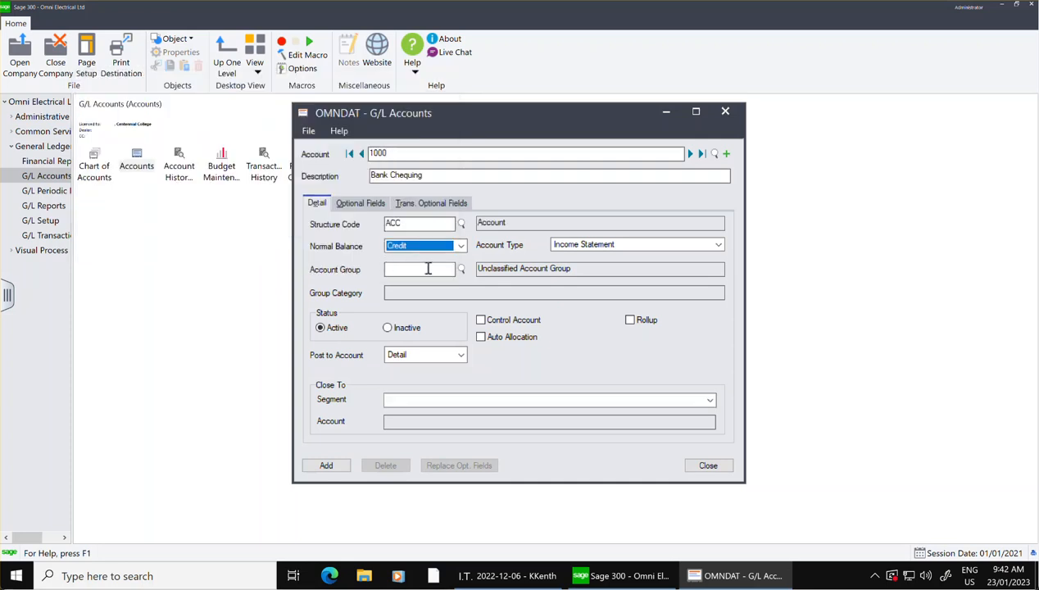
Set account 1000 to Debit normal balance, Balance Sheet type and account group 01, Cash and Cash Equivalents, and add it.
left_click(461, 245)
left_click(410, 258)
left_click(619, 246)
left_click(590, 268)
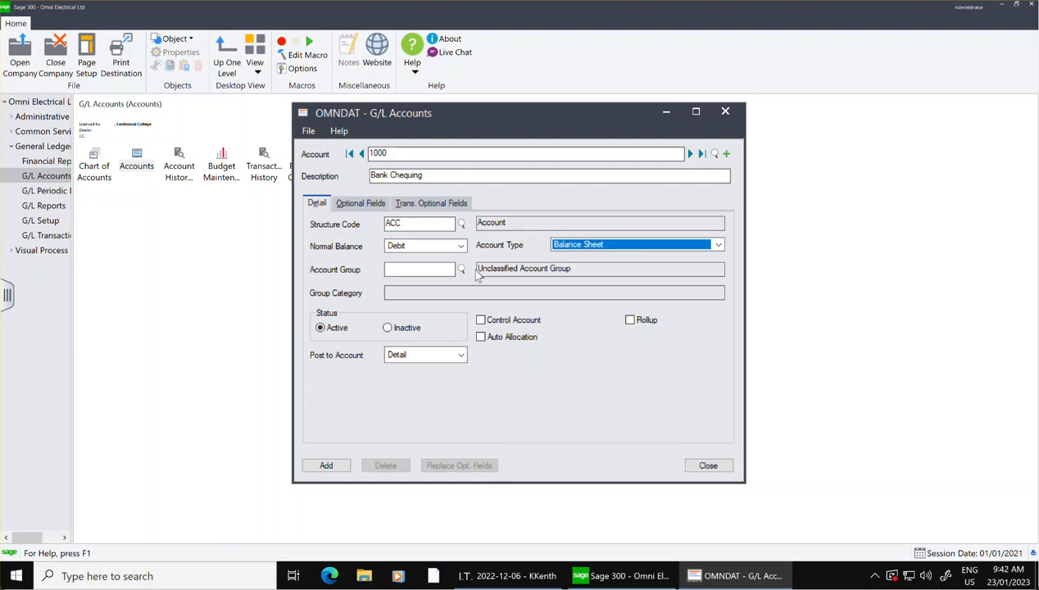
left_click(461, 270)
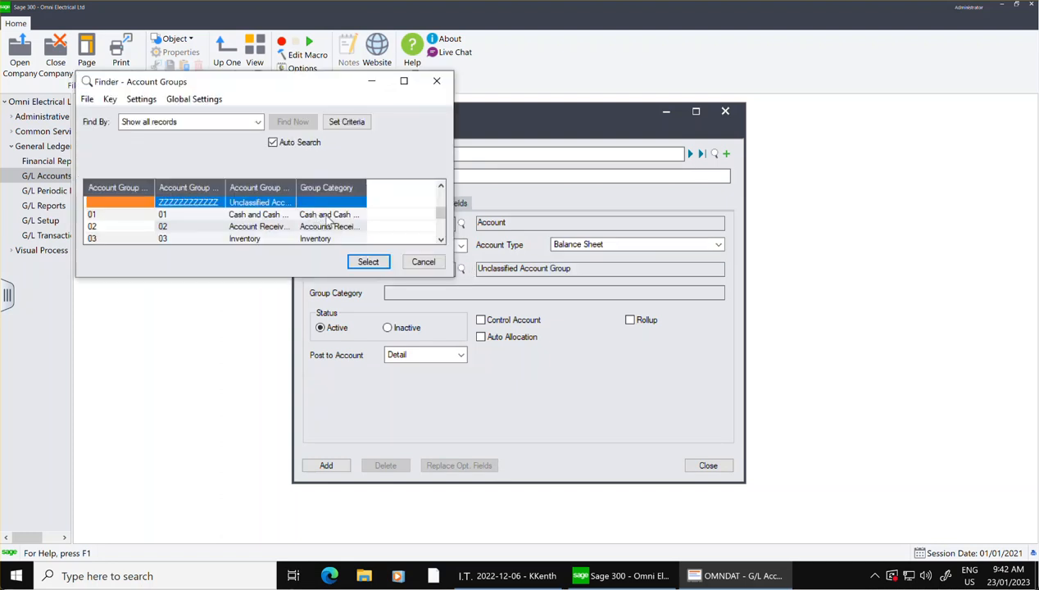
left_click(316, 215)
left_click(369, 262)
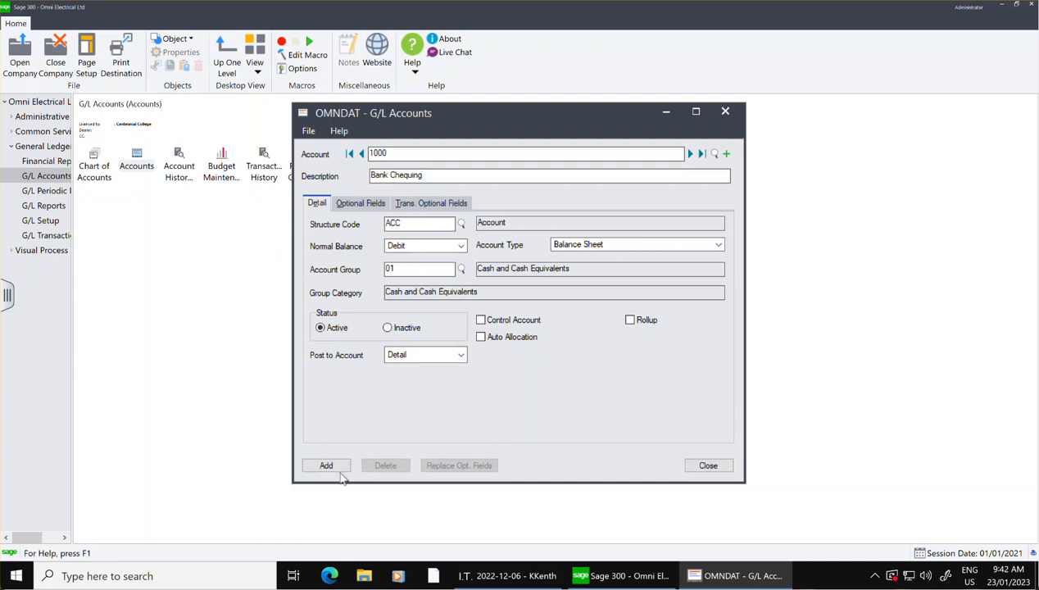
left_click(328, 465)
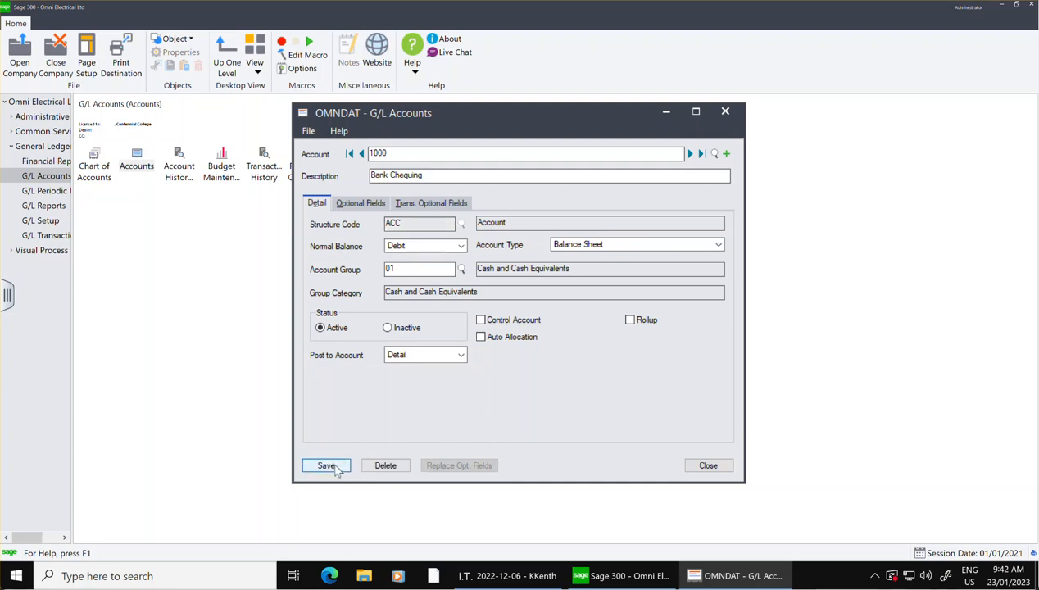
Start a new G/L account 1010 with the description Bank and structure code ACC.
left_click(725, 155)
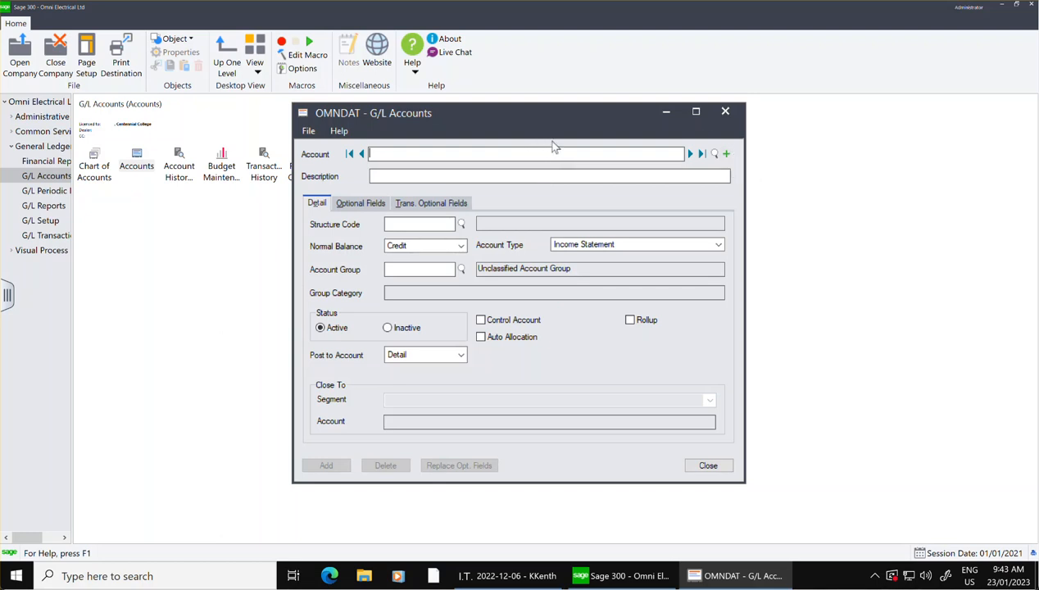
type("1010")
left_click(532, 173)
type("Bank")
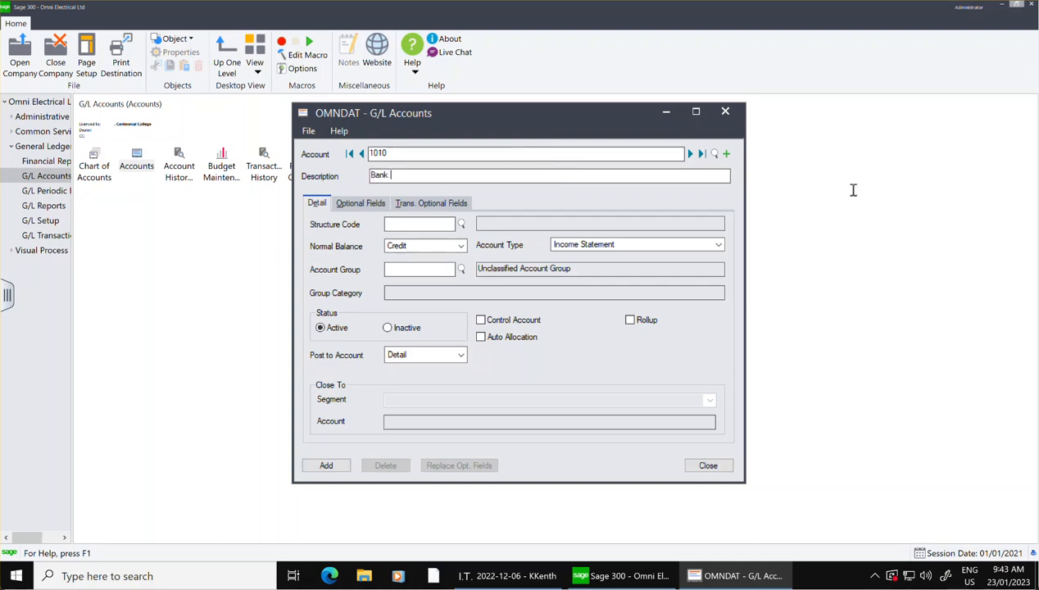
left_click(462, 227)
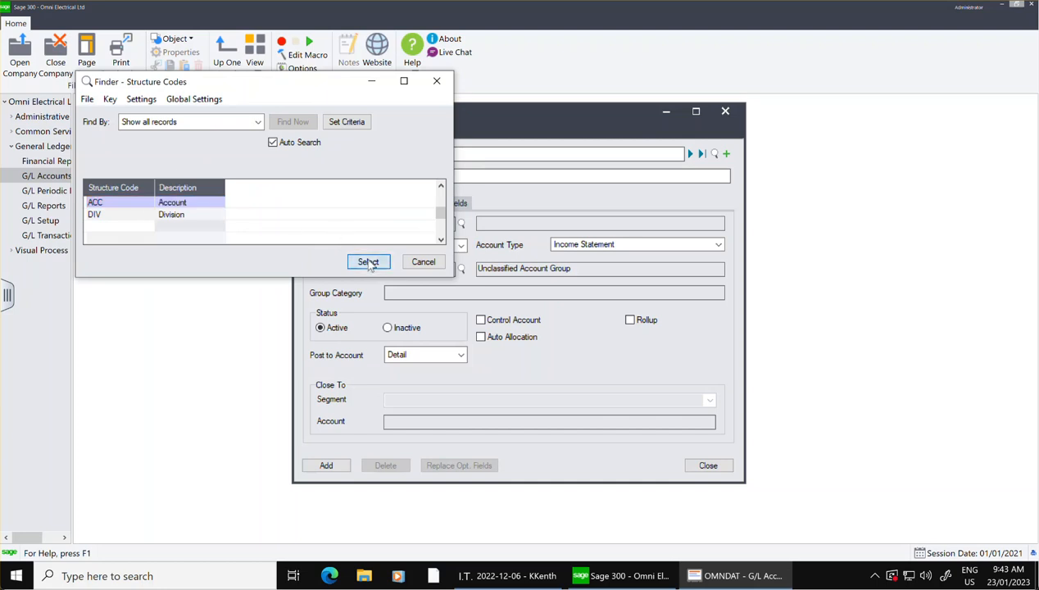
left_click(367, 262)
Set the normal balance of account 1010 to Debit and its account type to Balance Sheet.
left_click(456, 247)
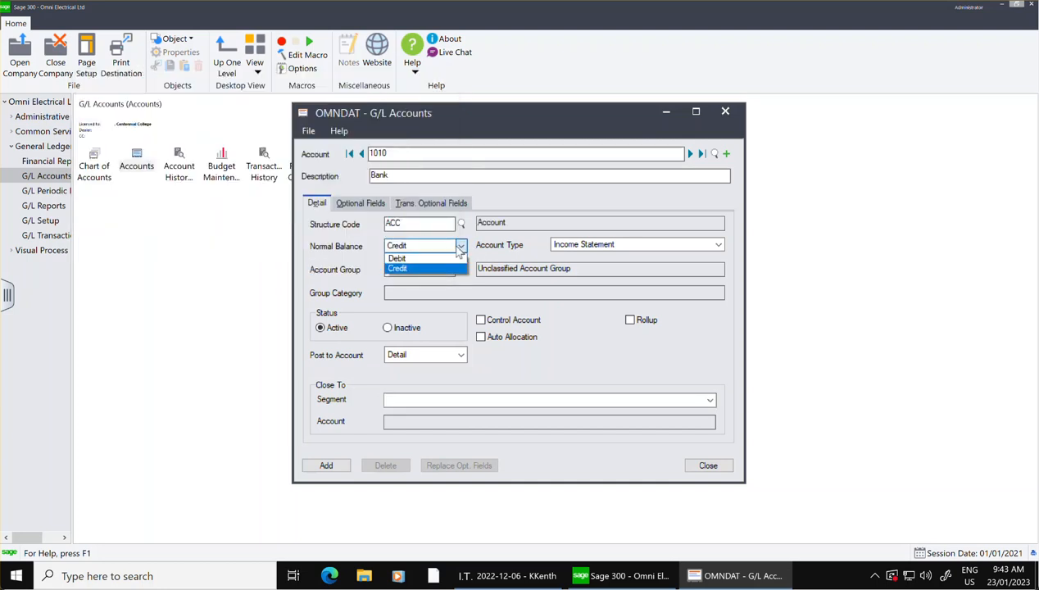
left_click(432, 256)
left_click(557, 247)
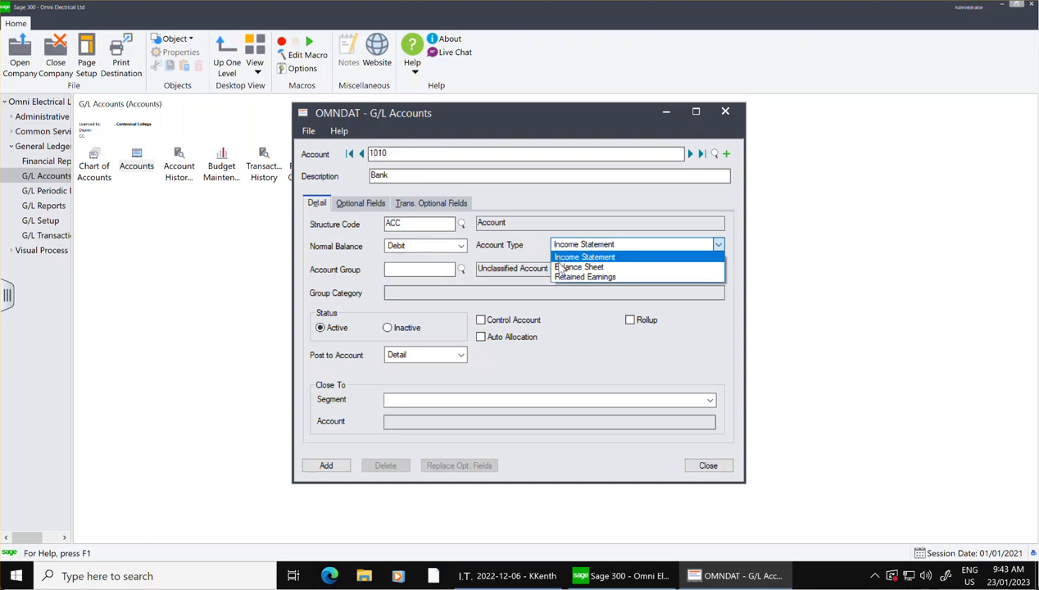
left_click(564, 267)
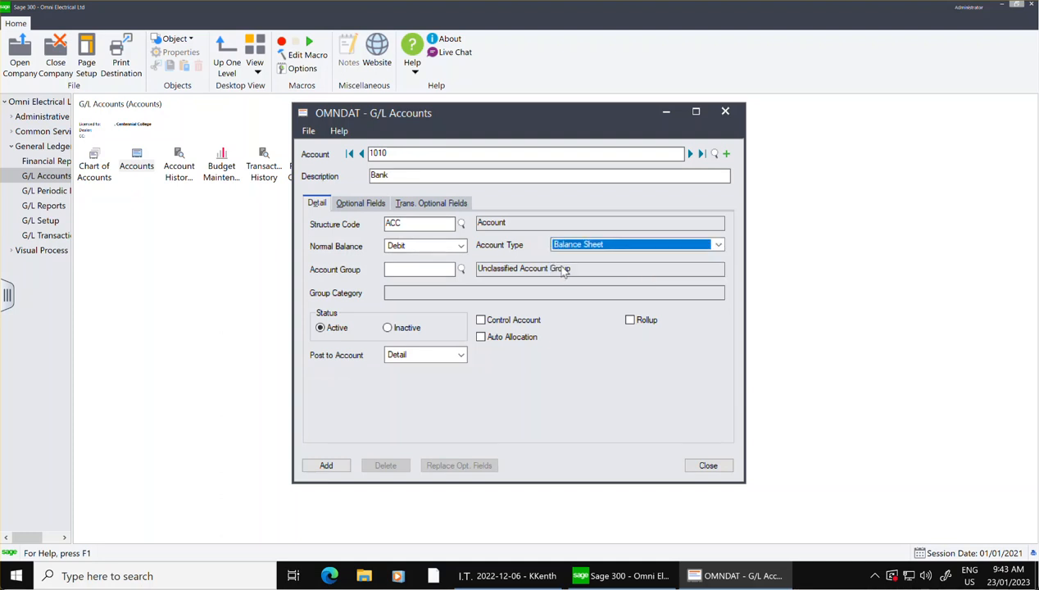
Assign account group 01, Cash and Cash Equivalents, to account 1010 and add the account.
left_click(462, 270)
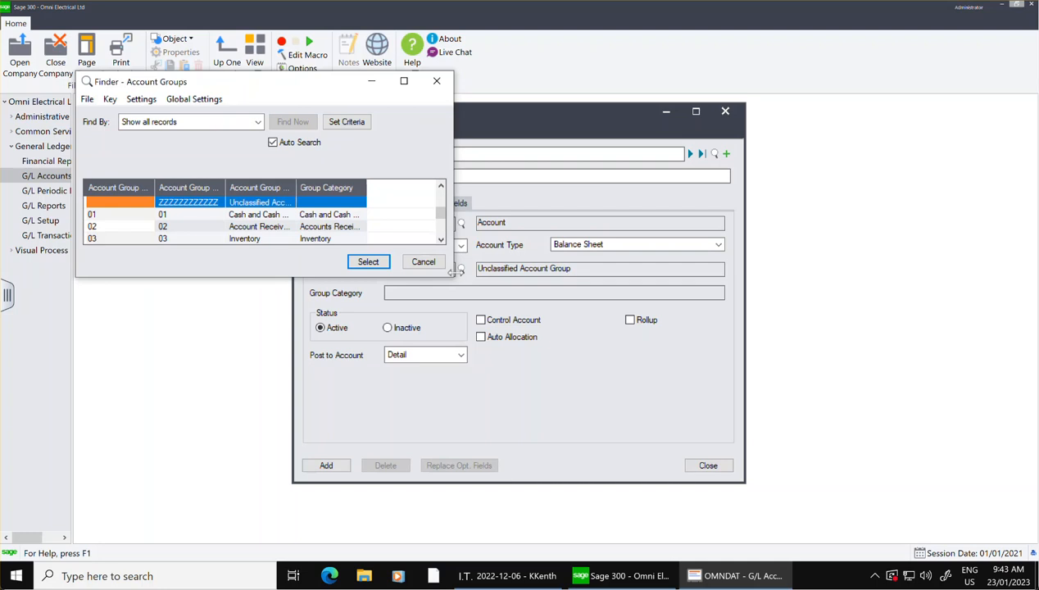
left_click(282, 216)
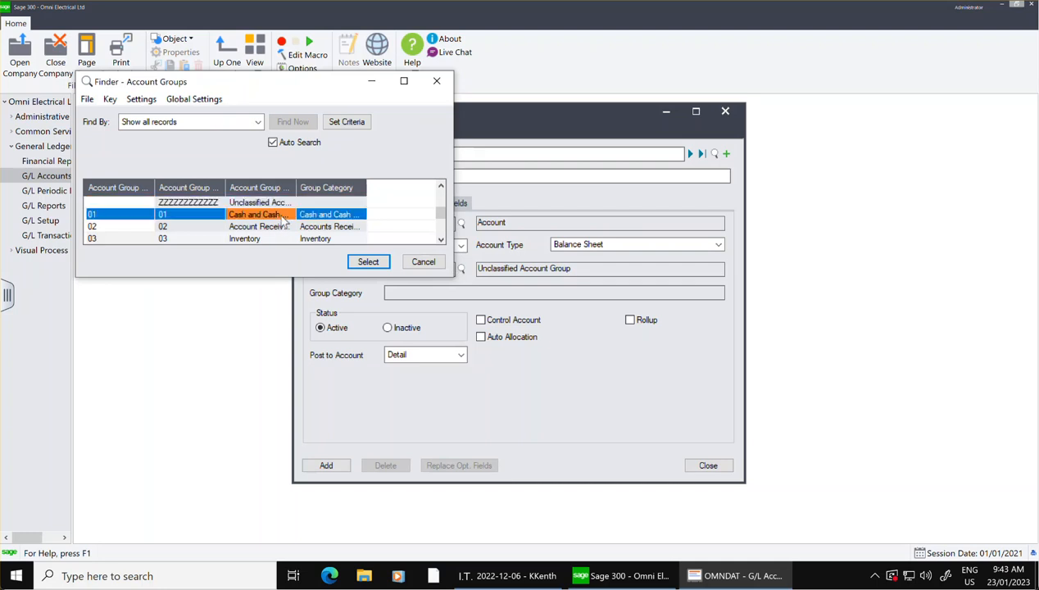
left_click(375, 263)
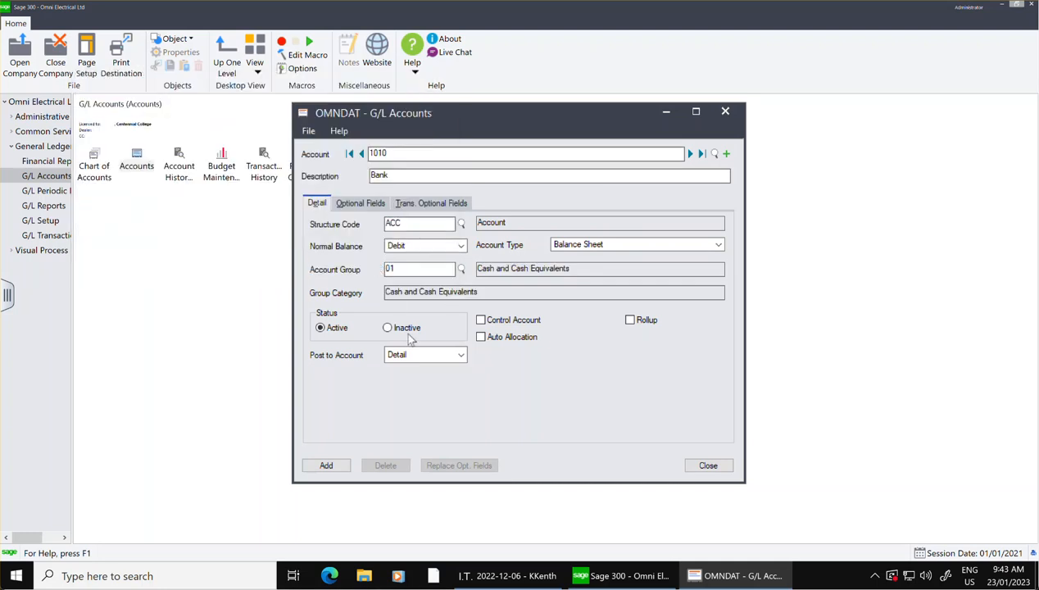
left_click(326, 466)
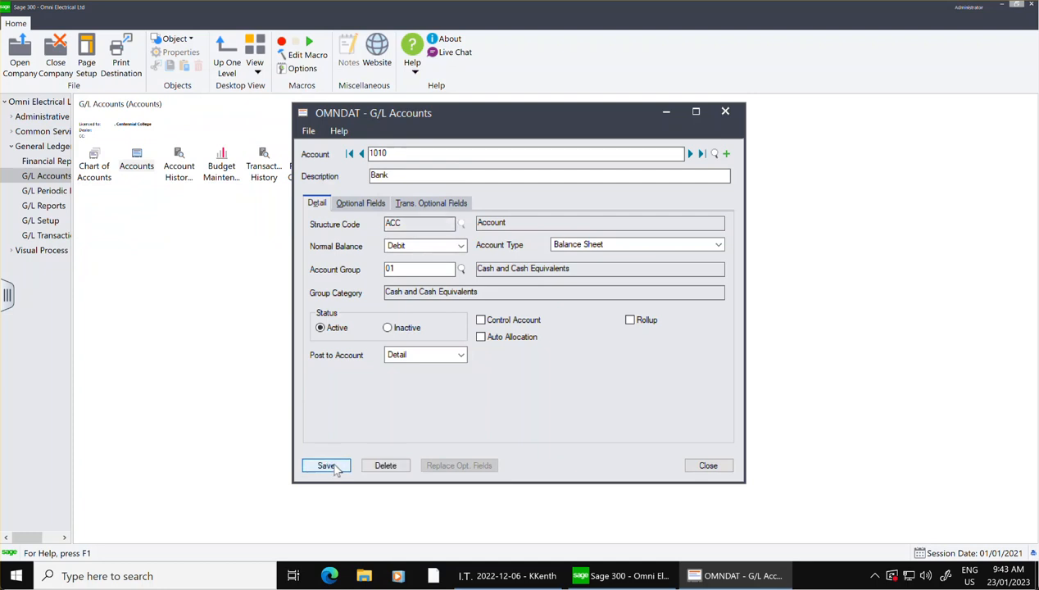
Start a new G/L account 1030 with the description Petty Cash and structure code ACC.
left_click(727, 154)
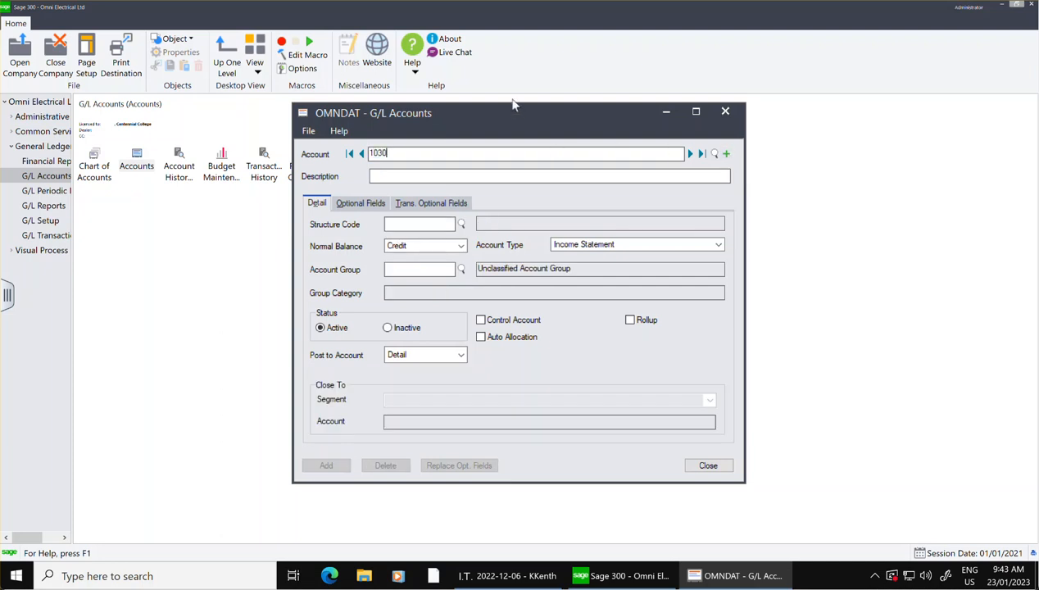
left_click(526, 172)
type("Petty CAsh")
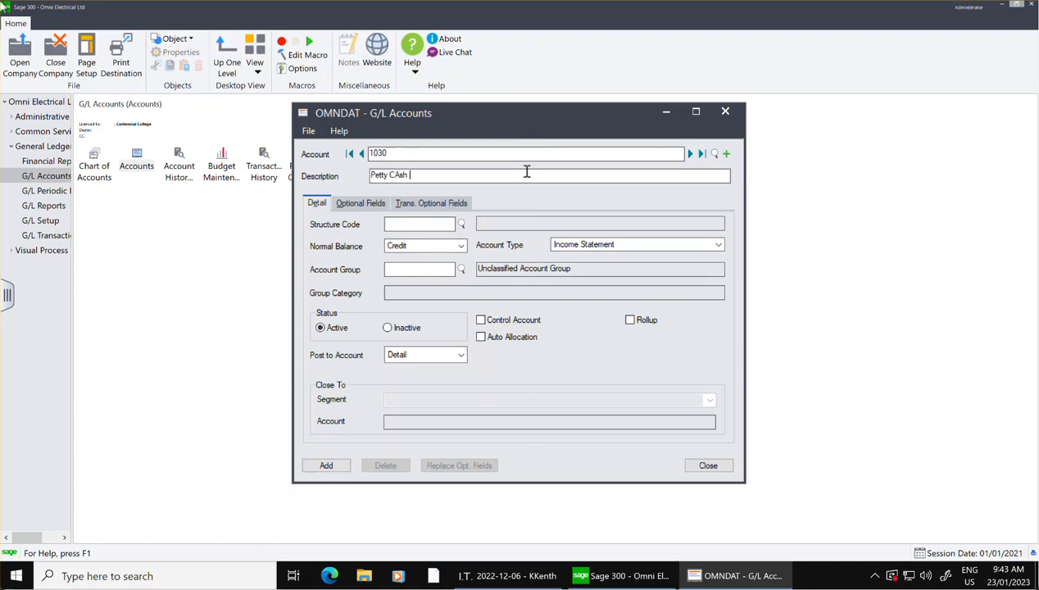
key("BackSpace")
type("as")
left_click(461, 224)
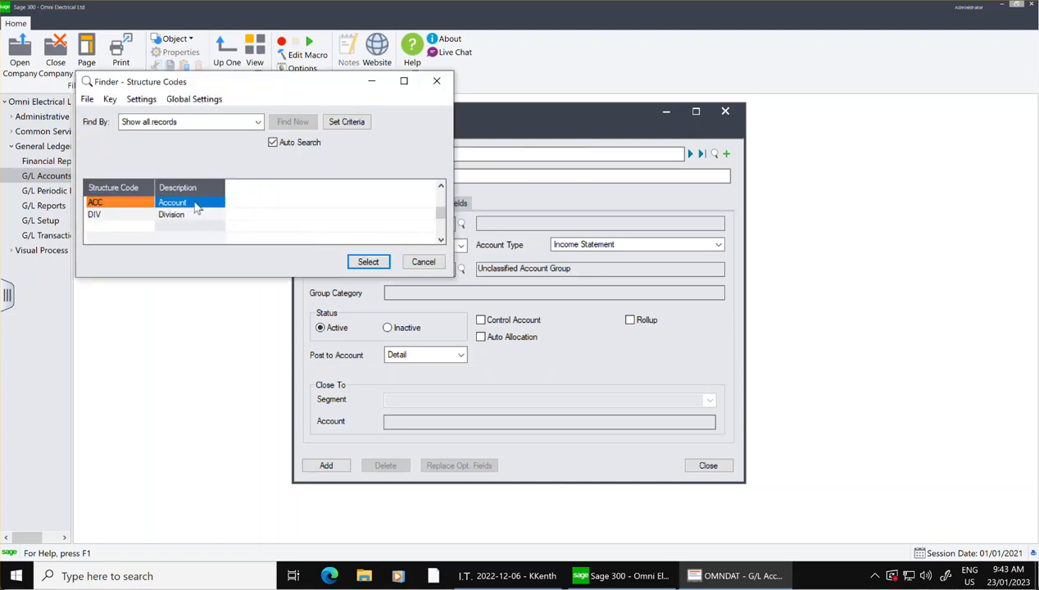
left_click(197, 203)
left_click(369, 263)
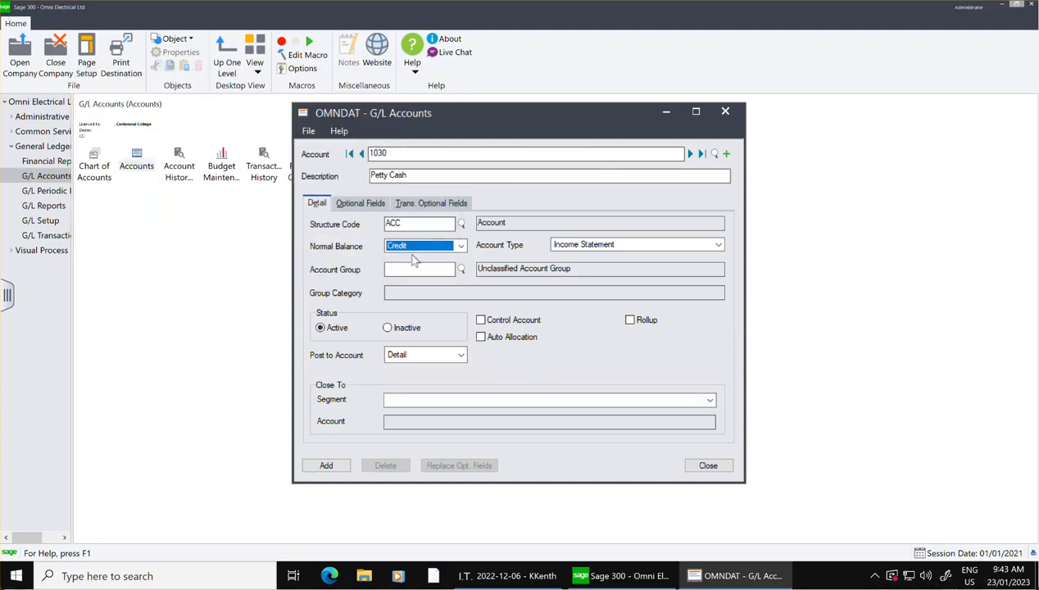
Set account 1030 to Debit normal balance, Balance Sheet type and account group 01, Cash and Cash Equivalents, and add it.
left_click(460, 245)
left_click(419, 266)
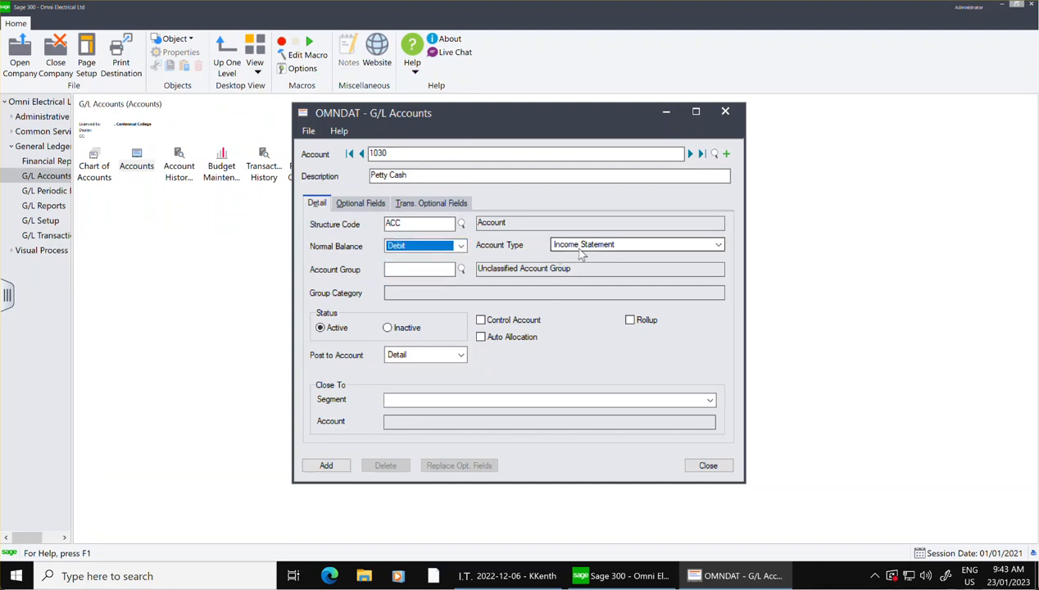
left_click(574, 245)
left_click(570, 264)
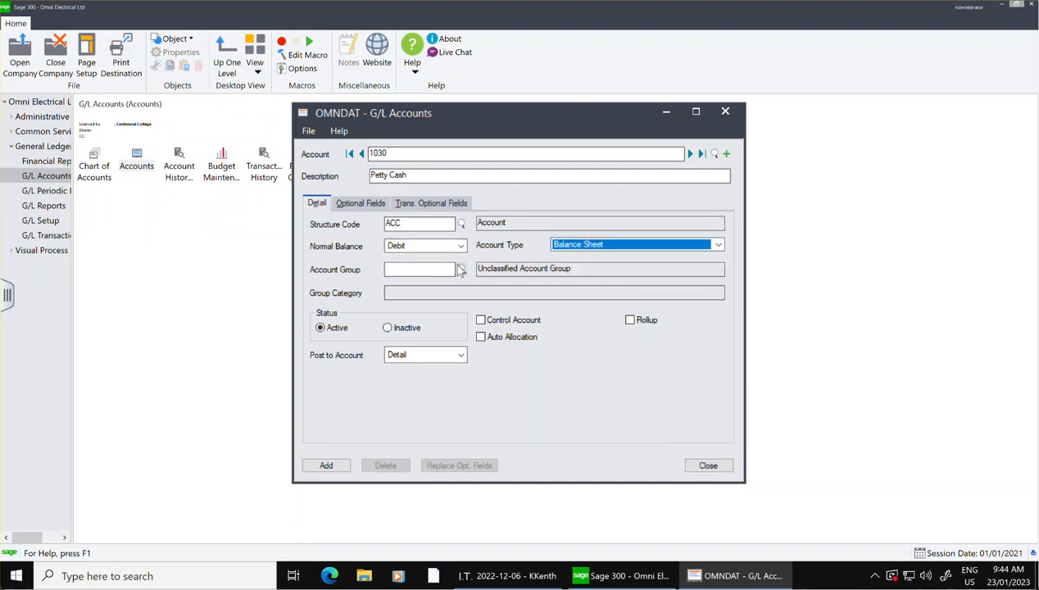
left_click(461, 270)
left_click(266, 215)
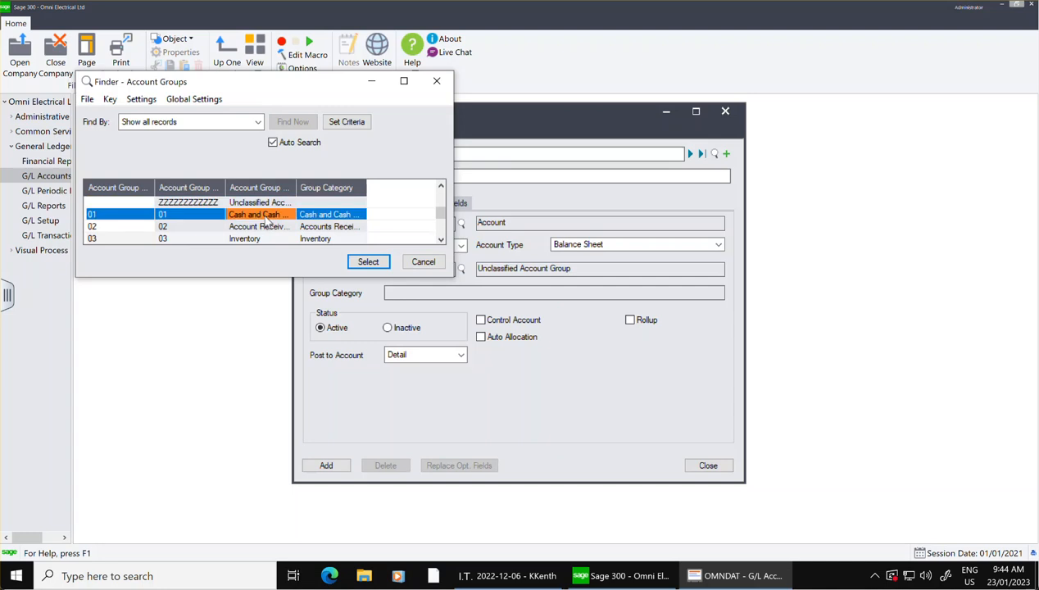
left_click(374, 264)
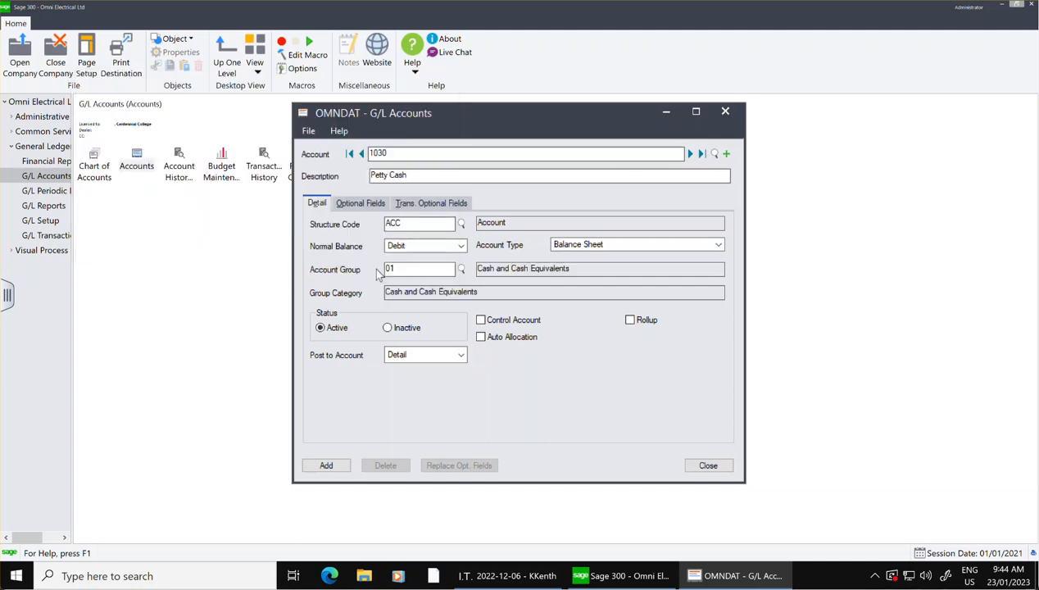
left_click(326, 465)
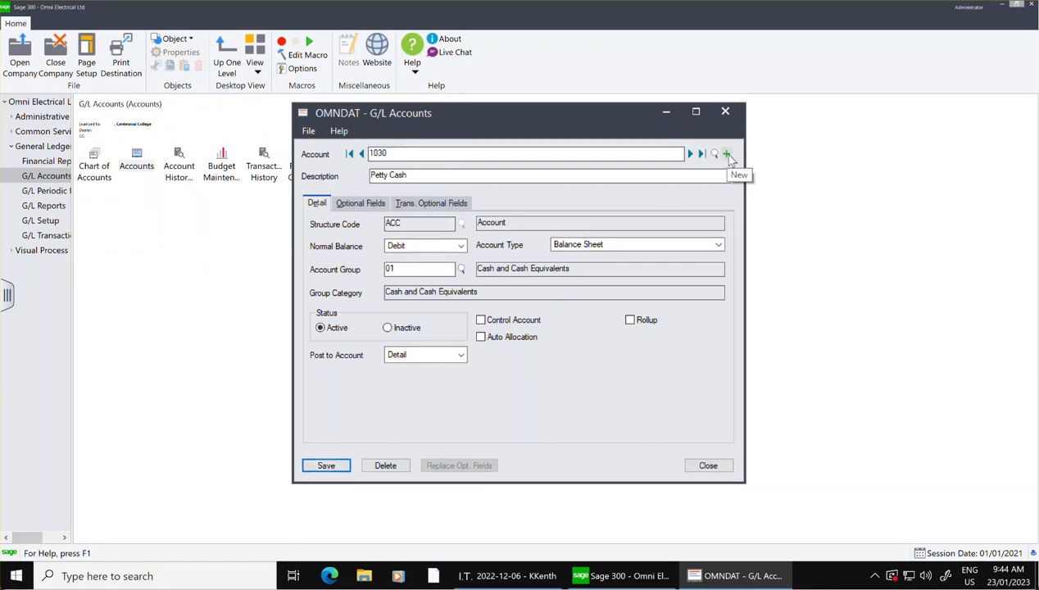
Start a new G/L account 1100 with the description Accounts Receviable and structure code ACC.
left_click(726, 154)
type("1100")
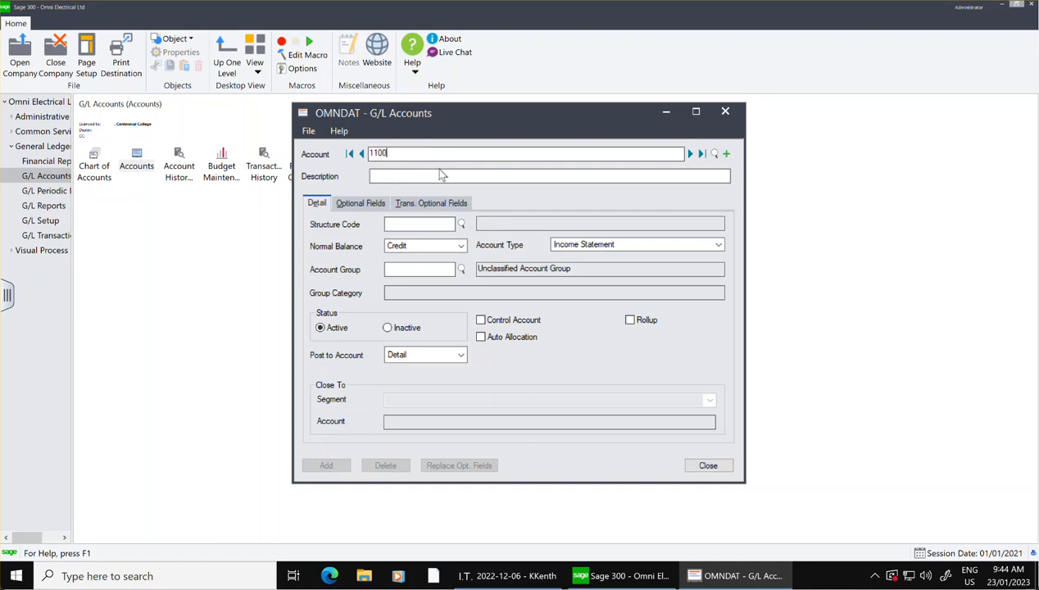
left_click(429, 172)
type("Accounts REceib")
key("BackSpace")
type("va")
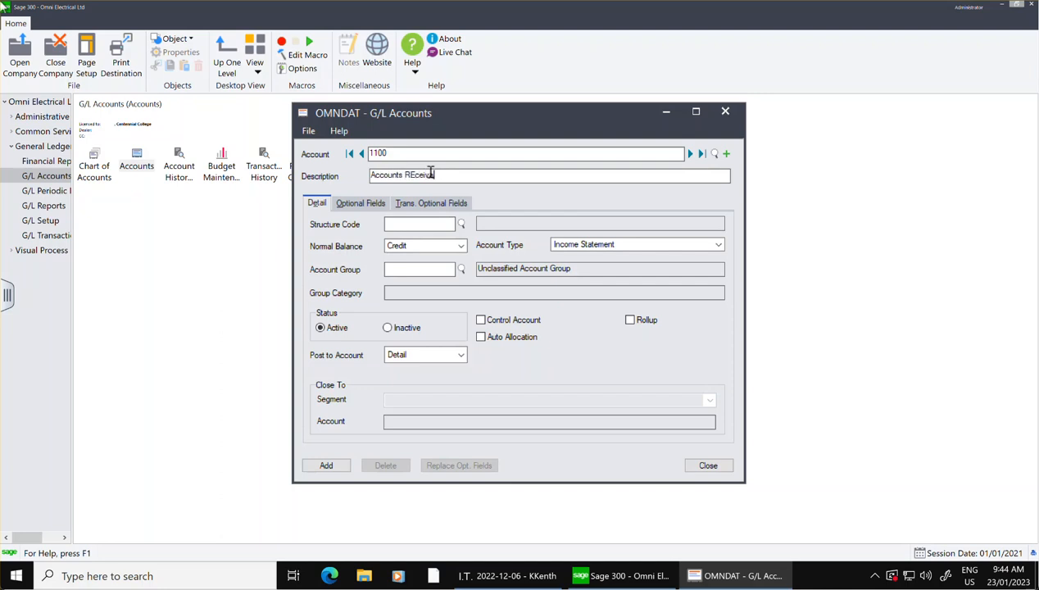
key("BackSpace")
key("BackSpace")
key("BackSpace")
type("eceivable")
left_click(447, 223)
left_click(462, 224)
left_click(195, 205)
left_click(368, 262)
Set account 1100 to Debit normal balance, Balance Sheet type and account group 02, Account Receivable, and add it.
left_click(424, 246)
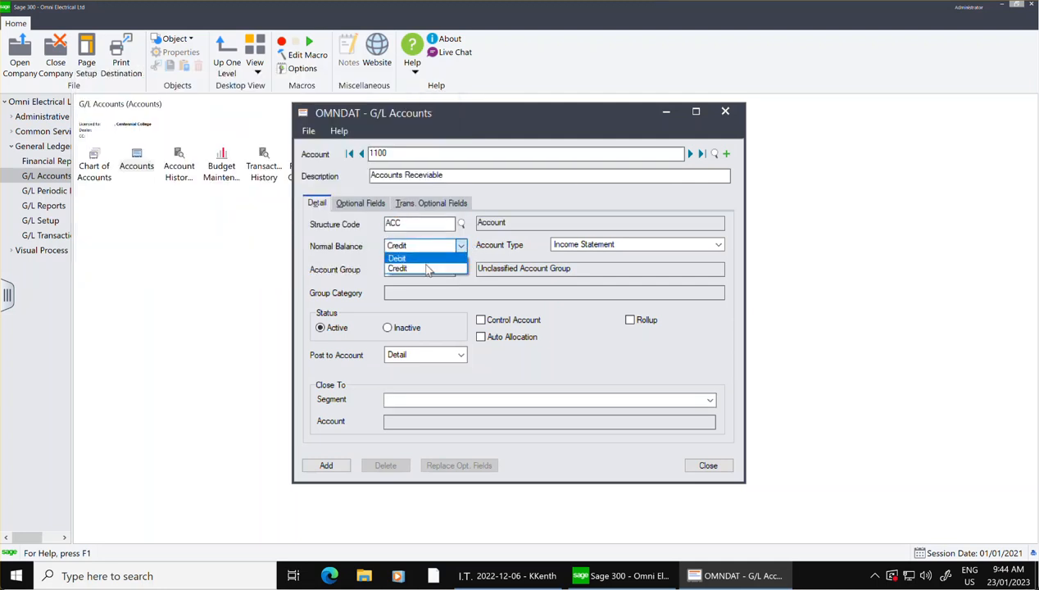
left_click(414, 258)
left_click(565, 245)
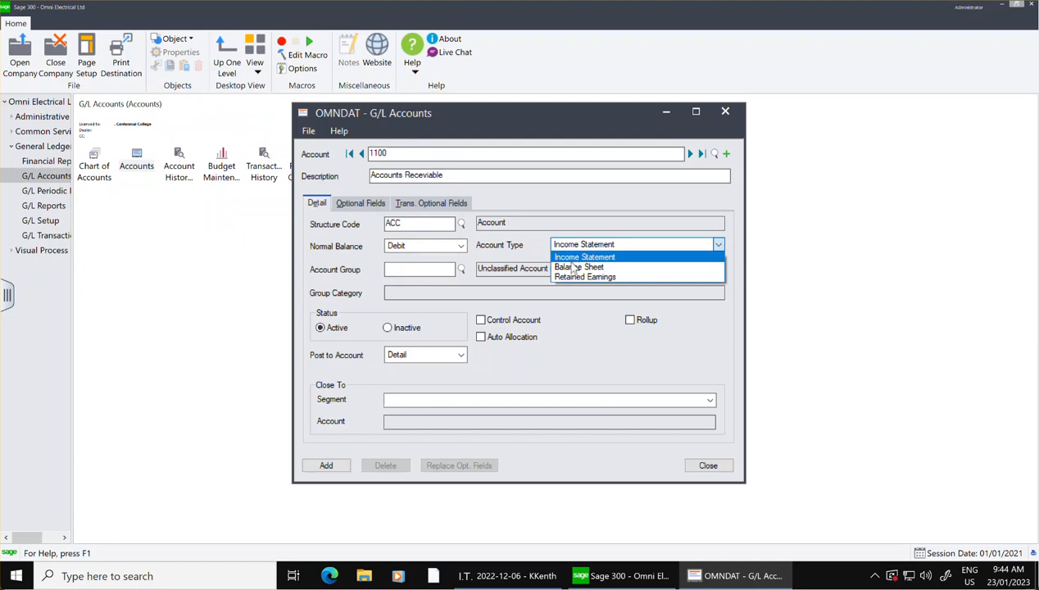
left_click(577, 267)
left_click(461, 269)
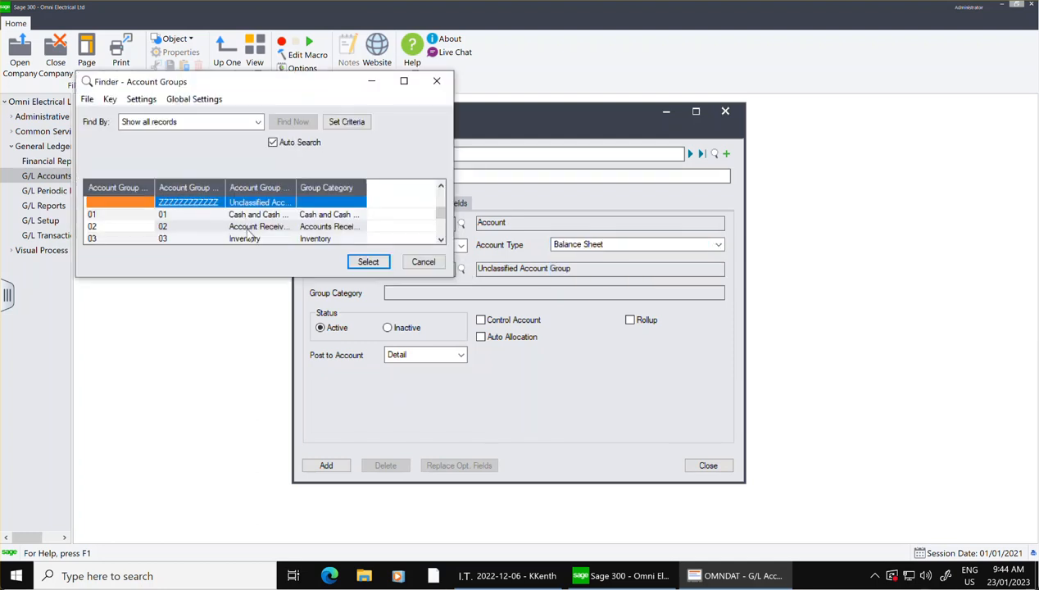
left_click(248, 228)
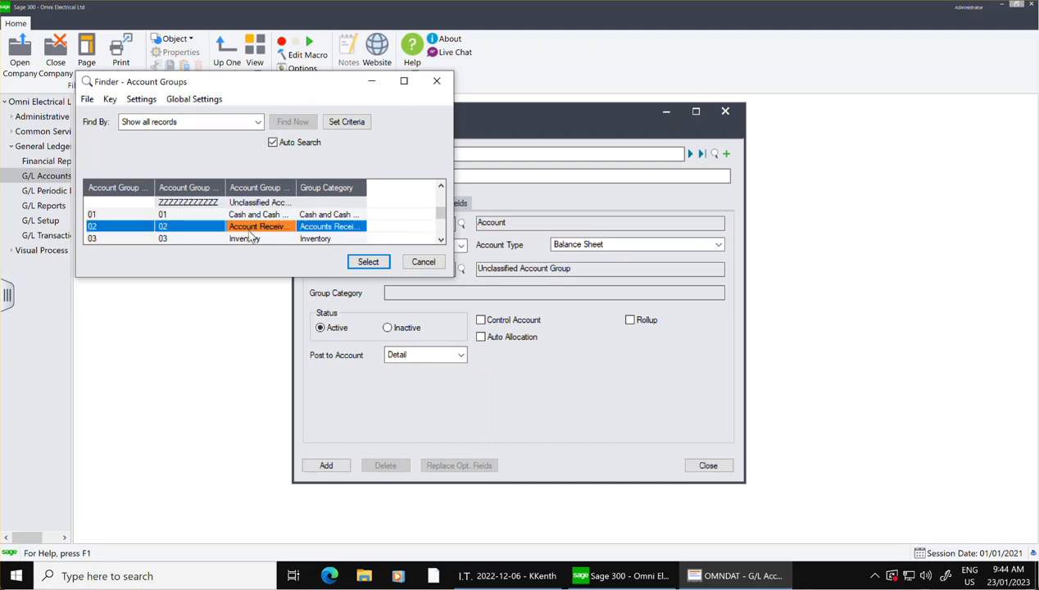
left_click(368, 264)
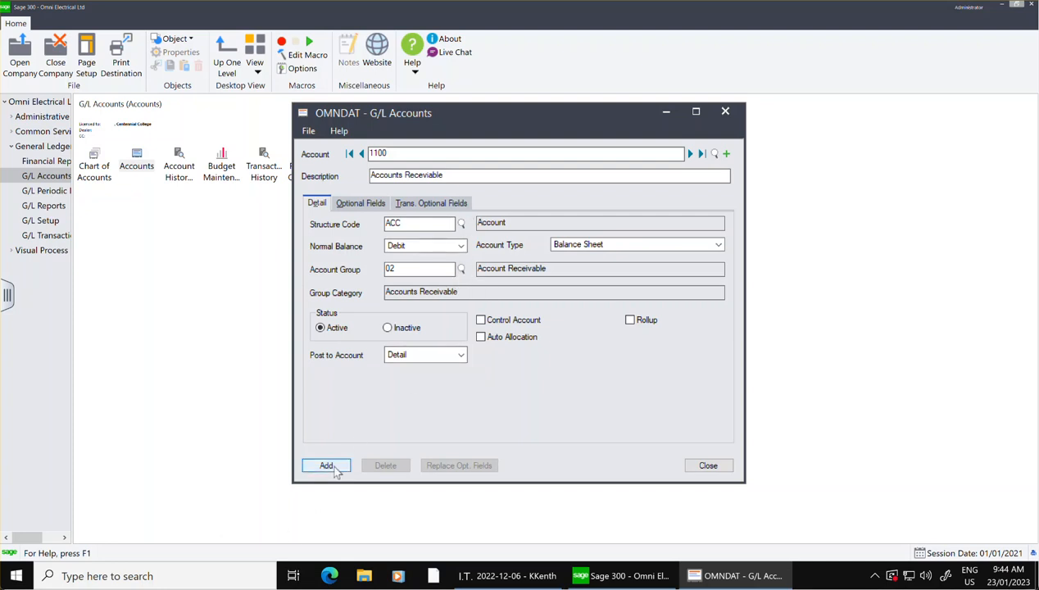
left_click(328, 466)
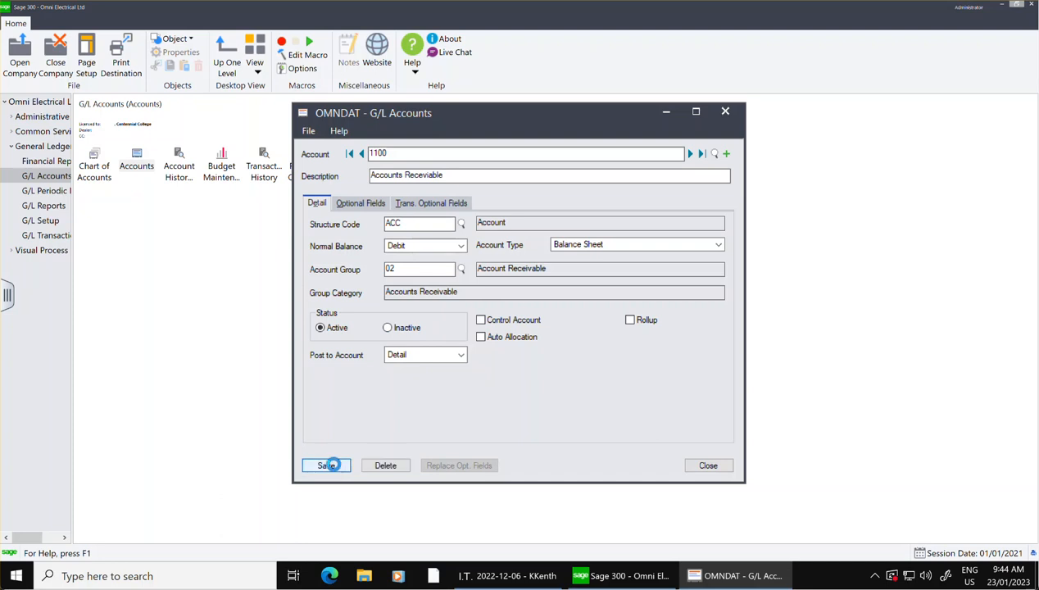
Start a new G/L account 1110 with the description Alowance Accounts Receivable and structure code ACC.
left_click(726, 154)
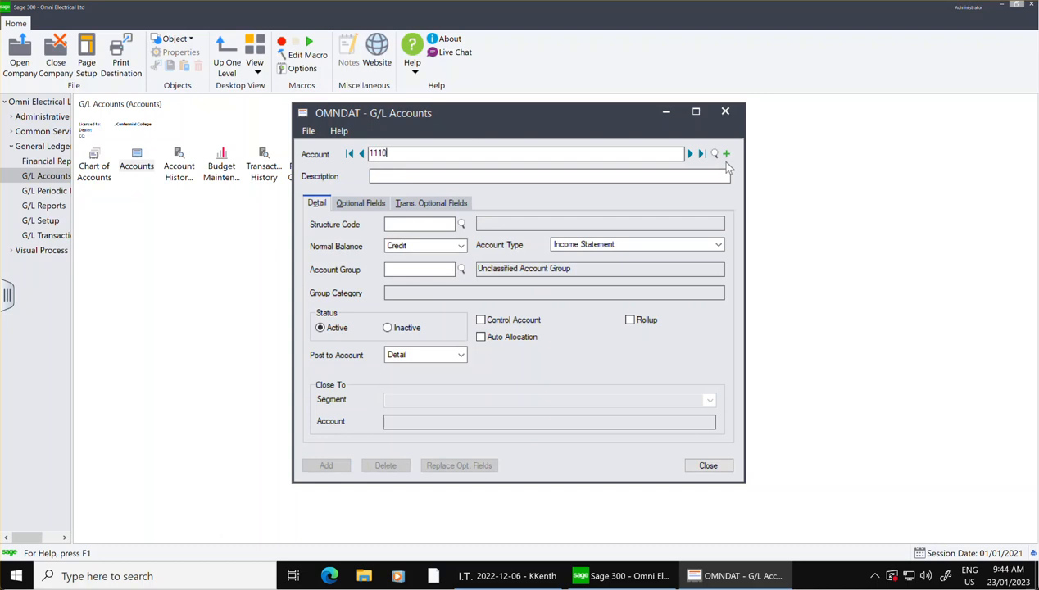
left_click(570, 175)
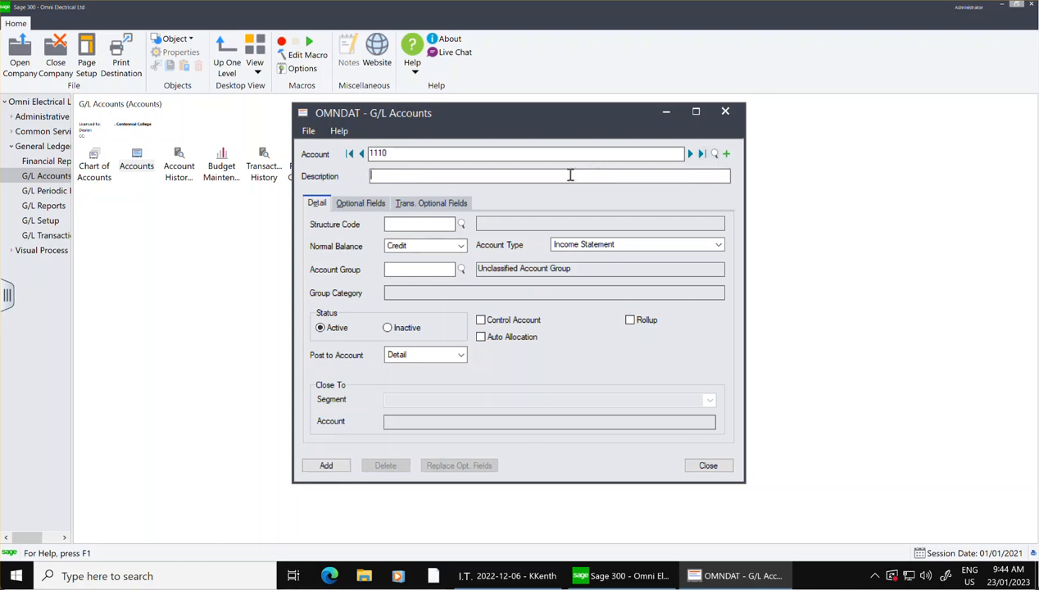
type("Alo")
type("llowance ")
type("Accounts ")
type("REceivable")
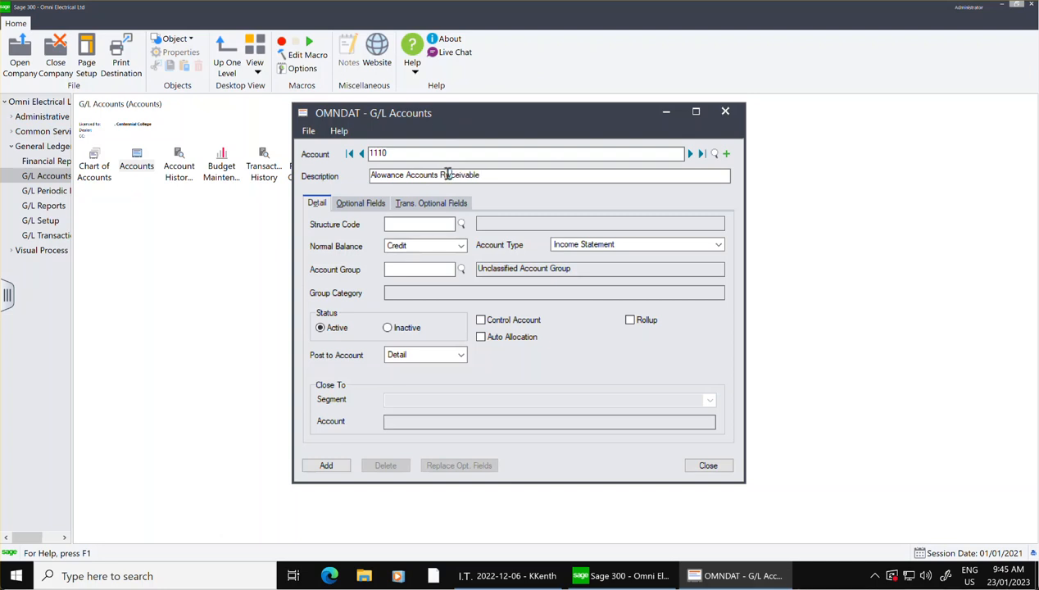
left_click(460, 223)
left_click(193, 205)
key("Tab")
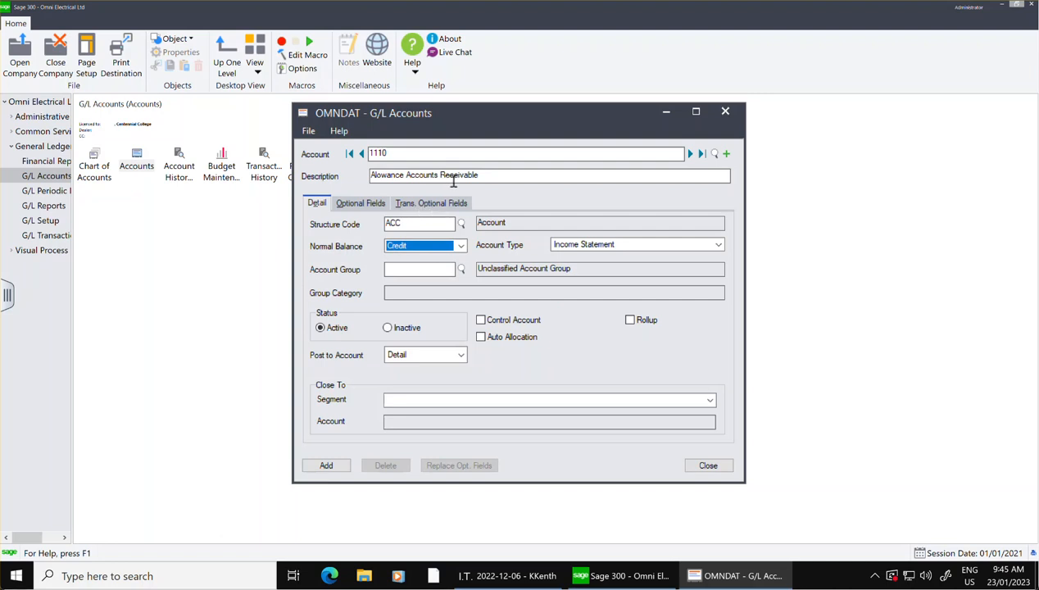
Set account 1110 to Balance Sheet type and account group 02, Account Receivable, and add it.
left_click(613, 245)
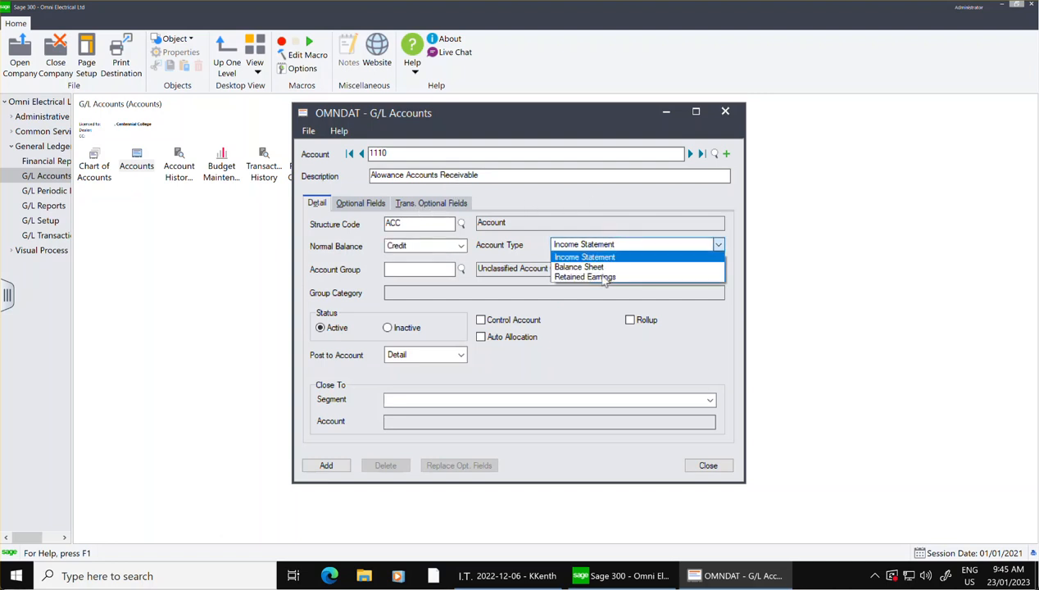
left_click(596, 270)
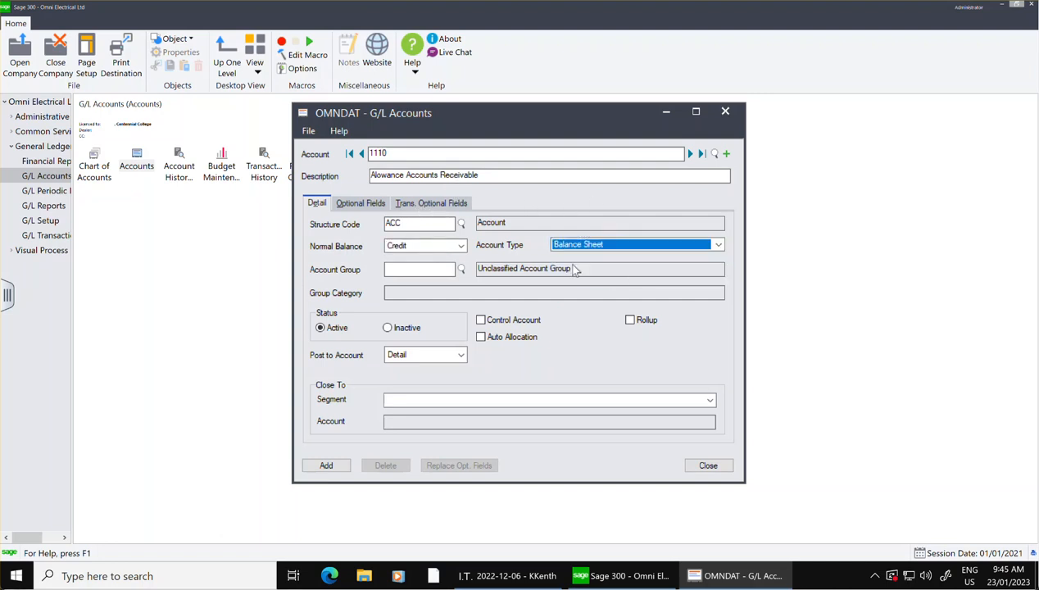
left_click(461, 268)
left_click(245, 226)
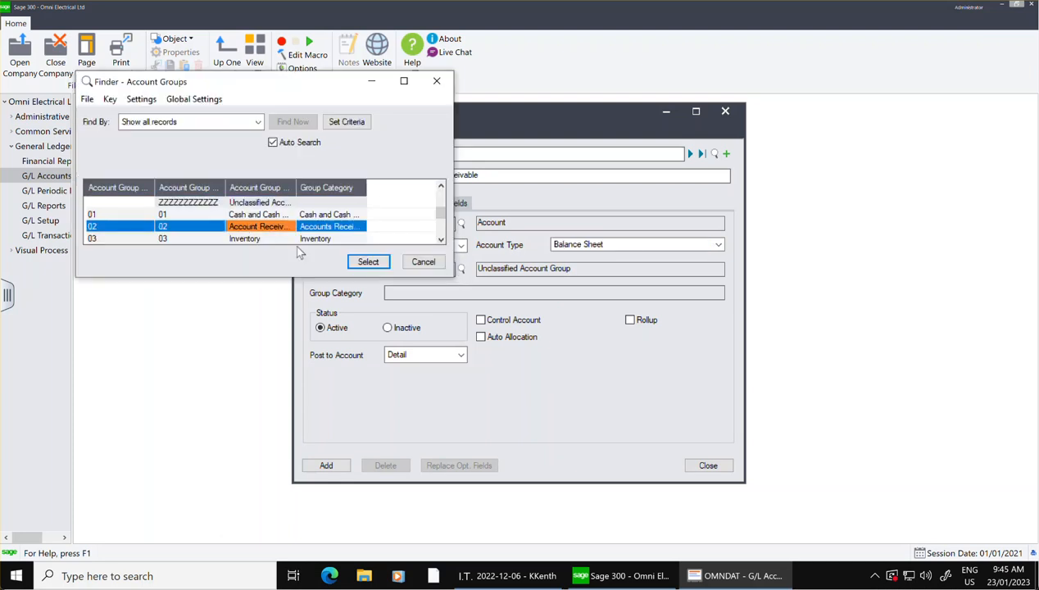
left_click(369, 262)
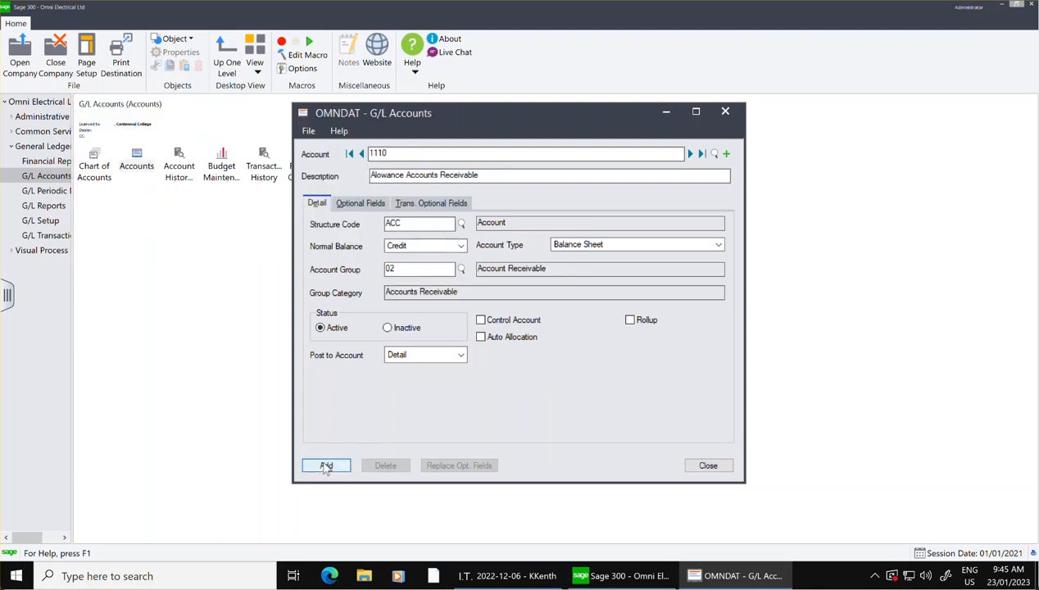
left_click(327, 465)
Start a new G/L account 1200 with the description Inventory and structure code ACC.
left_click(725, 154)
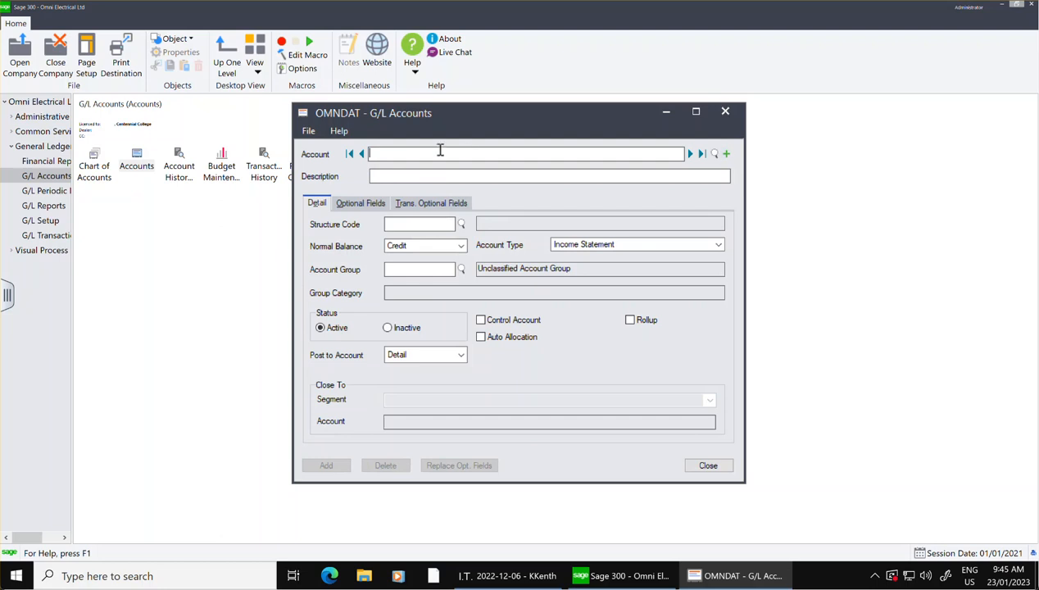
type("12000")
left_click(442, 179)
type("Inventor")
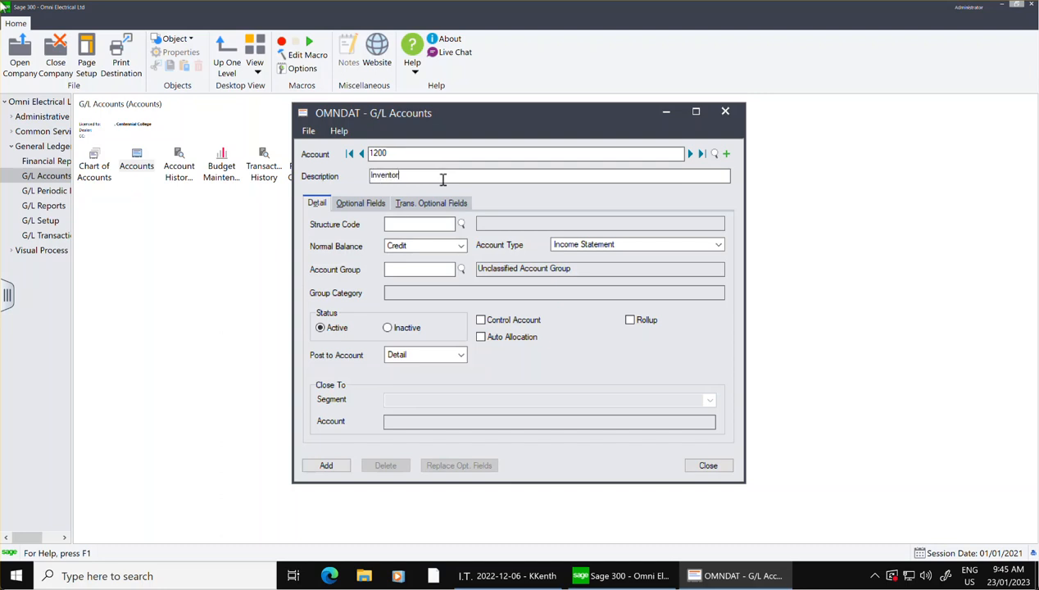
type("y")
left_click(461, 224)
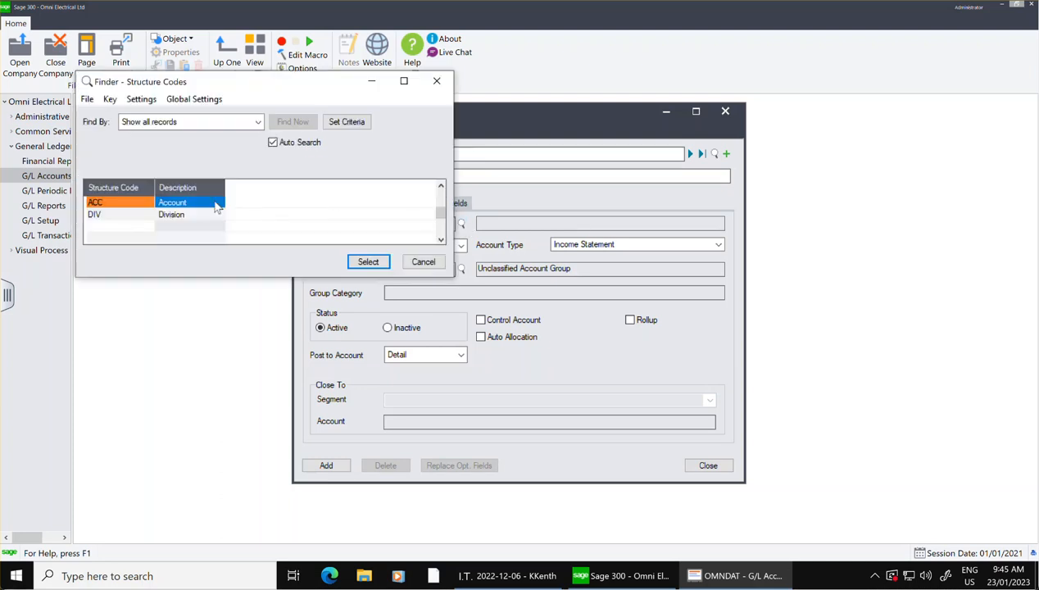
left_click(365, 261)
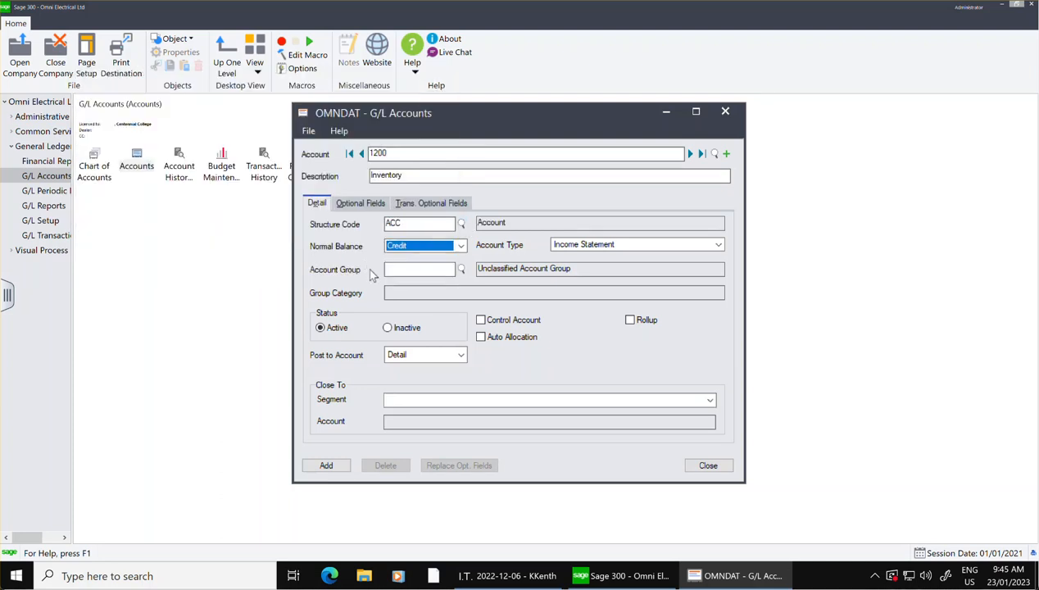
Set account 1200 to Balance Sheet type and account group 03, Inventory, and add it.
left_click(602, 245)
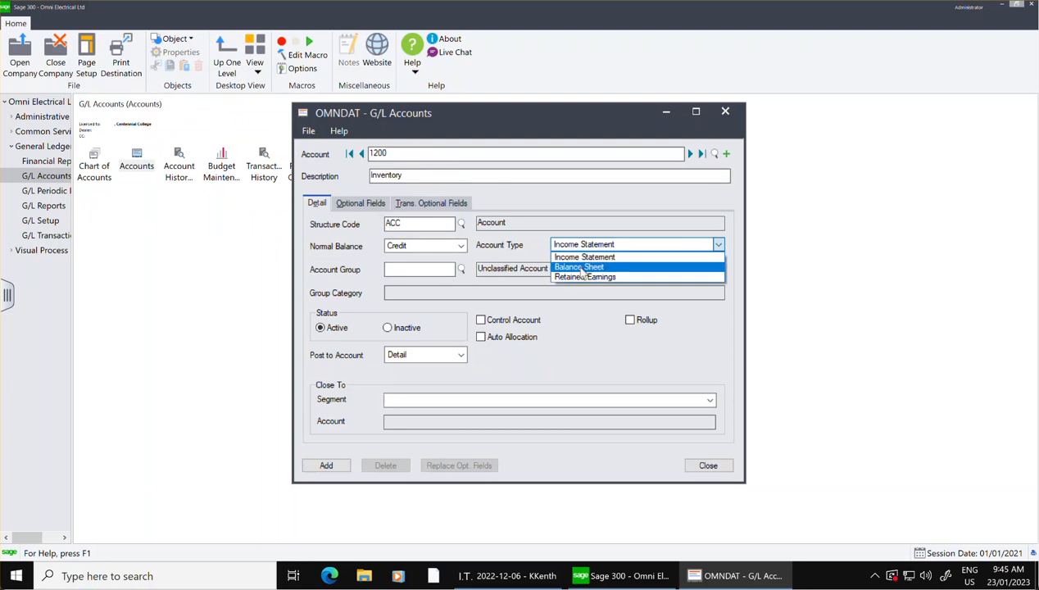
left_click(582, 267)
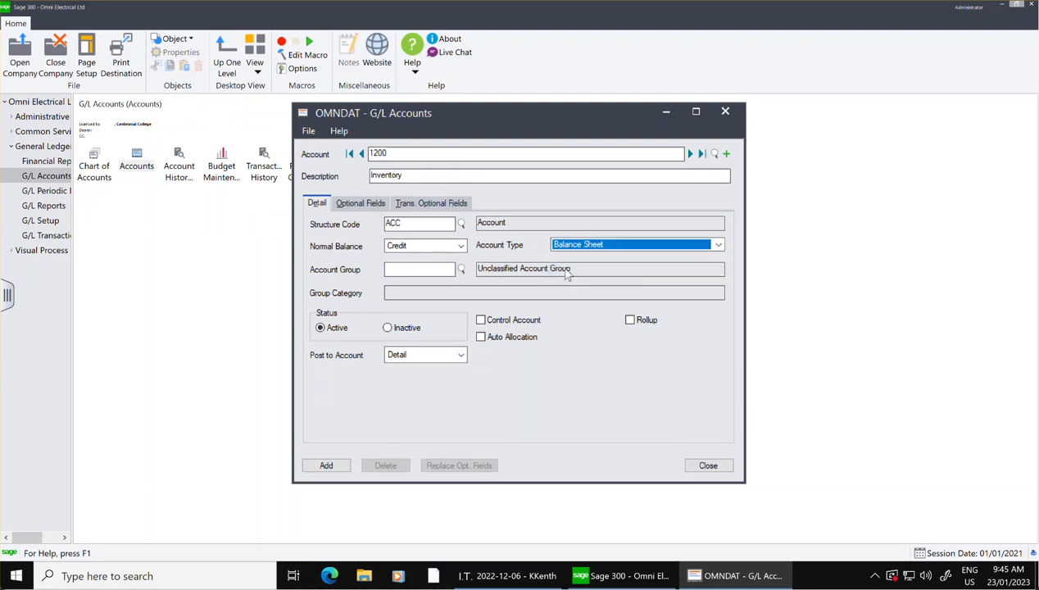
left_click(462, 270)
left_click(232, 238)
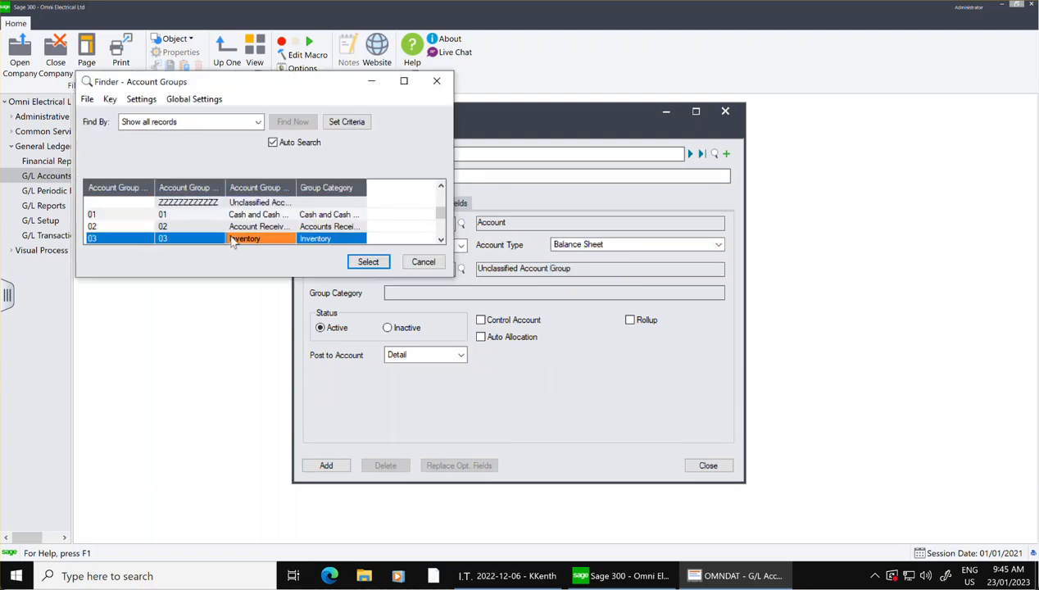
left_click(369, 263)
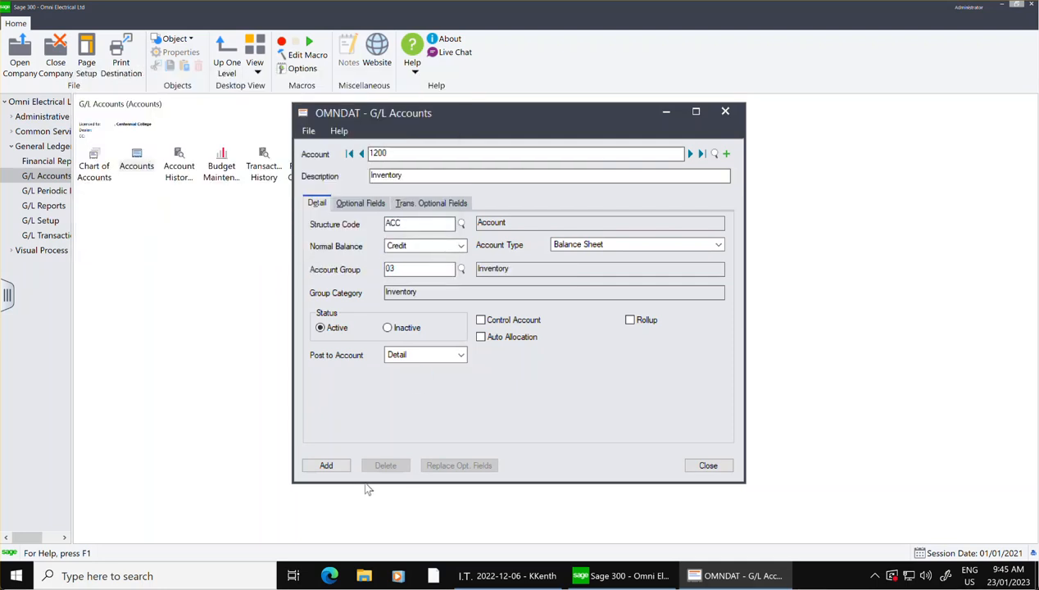
left_click(332, 464)
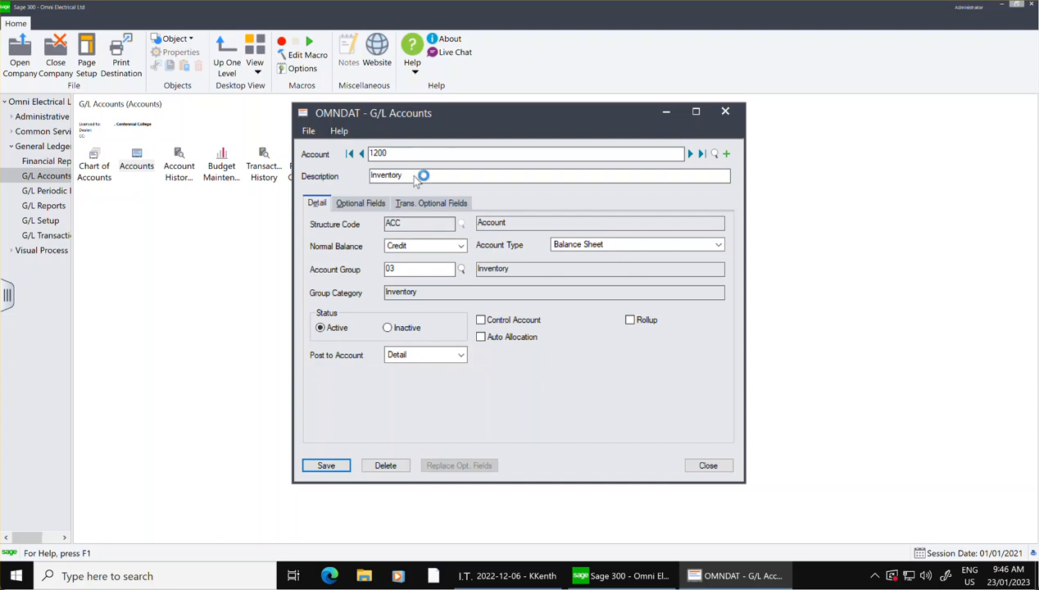
Change the normal balance of account 1200 to Debit and save the account.
left_click(462, 246)
left_click(420, 257)
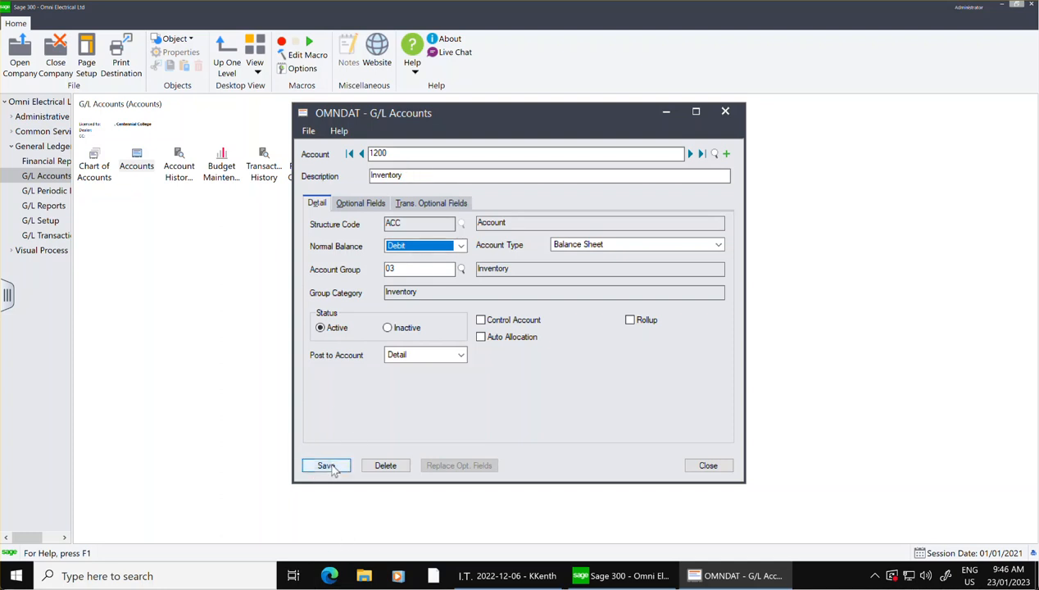
left_click(333, 469)
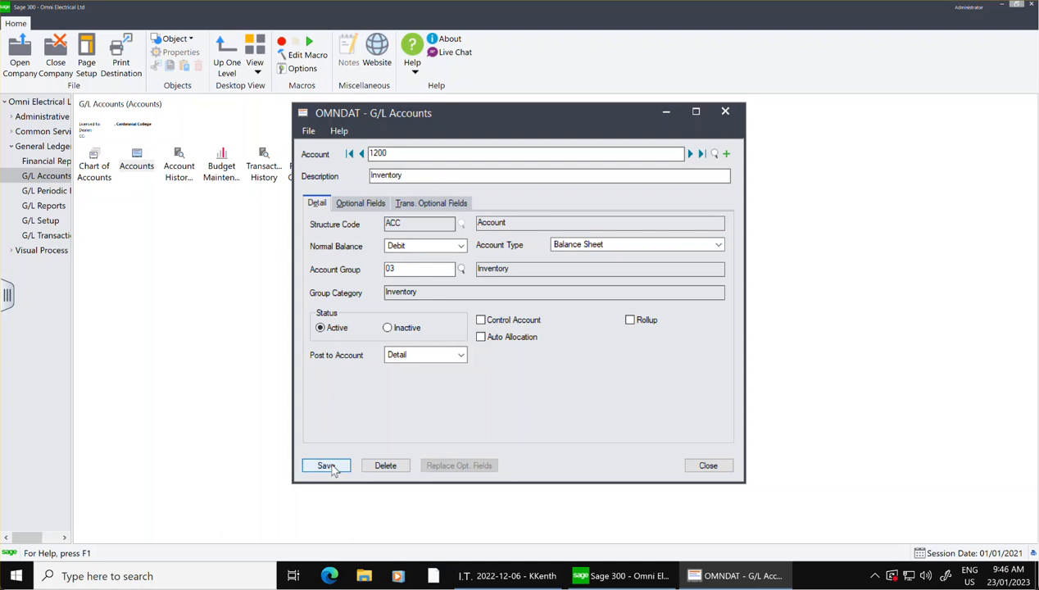
Start a new G/L account 1500 with the description Manufacturing Equipment and structure code ACC.
left_click(726, 153)
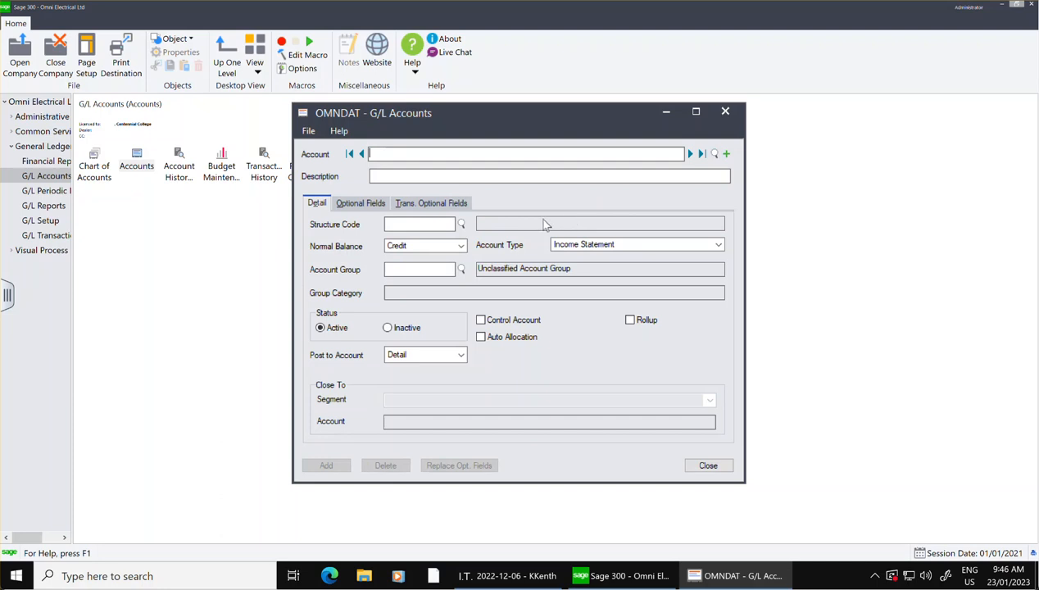
left_click(531, 177)
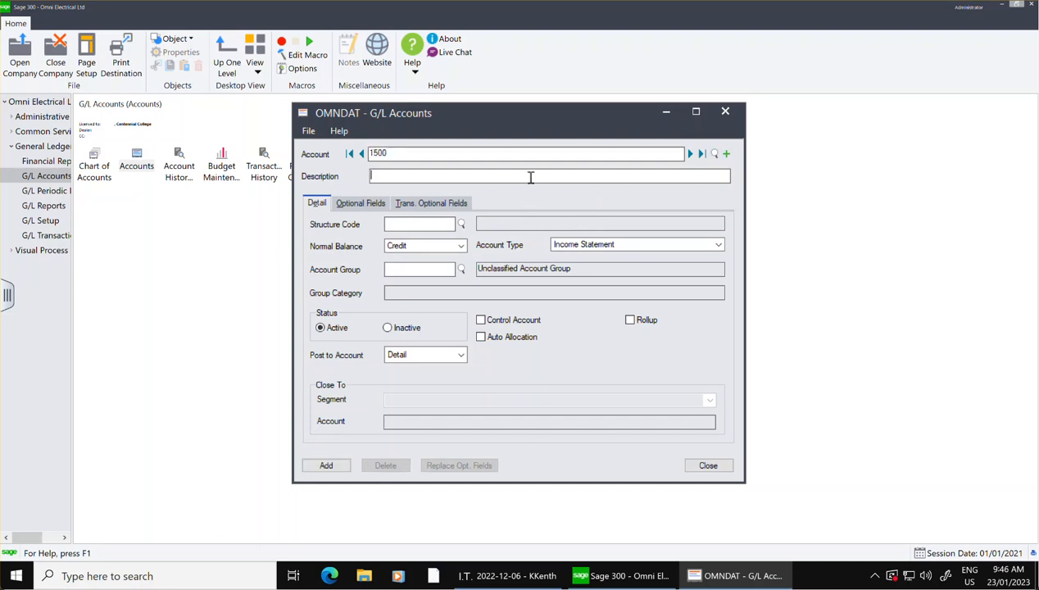
type("Manufacur")
key("BackSpace")
key("BackSpace")
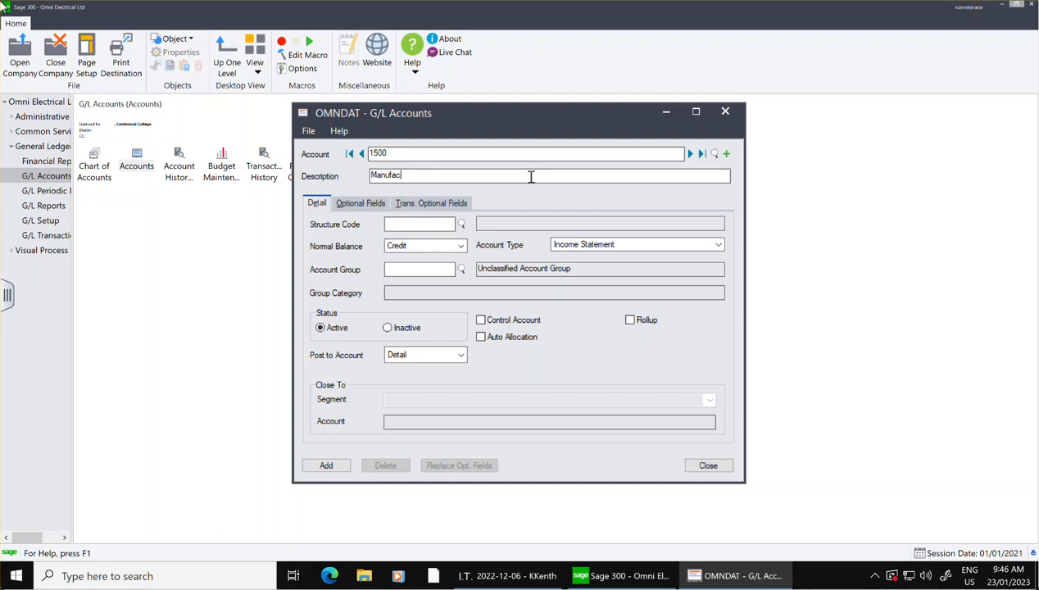
type("turing Equipmetn")
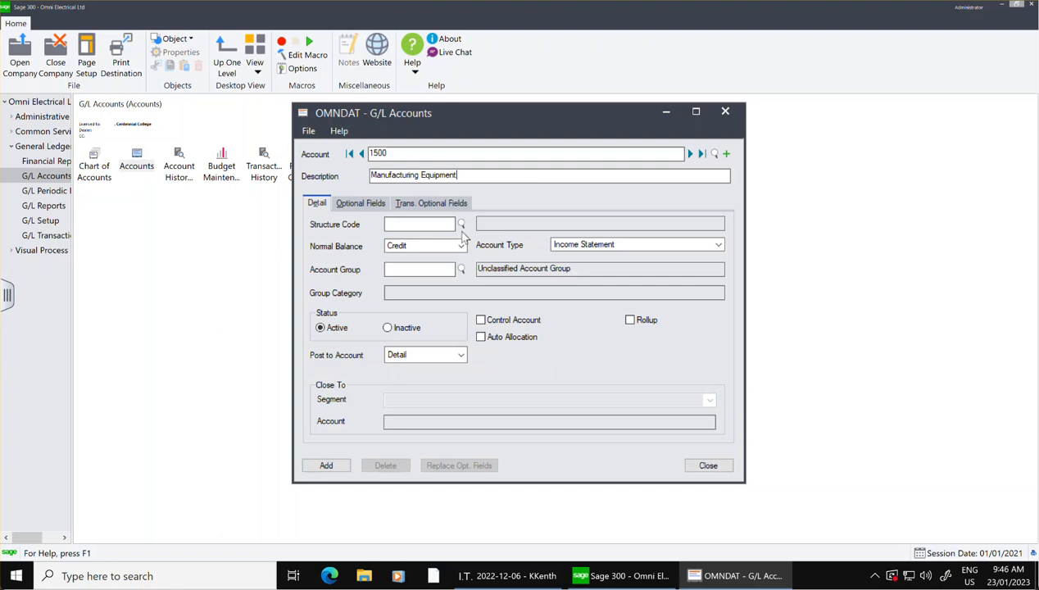
left_click(461, 223)
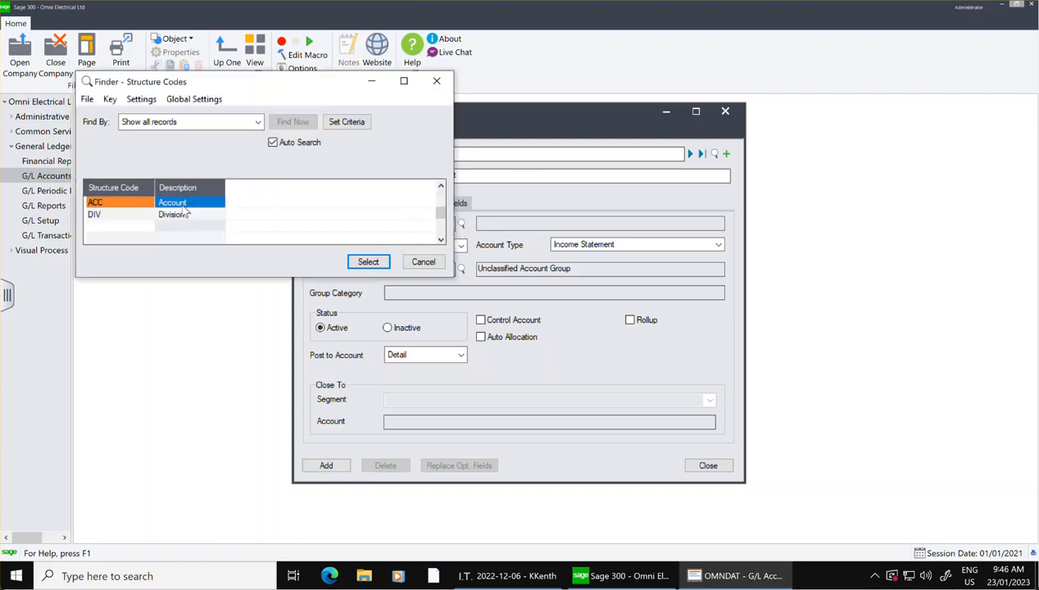
left_click(368, 260)
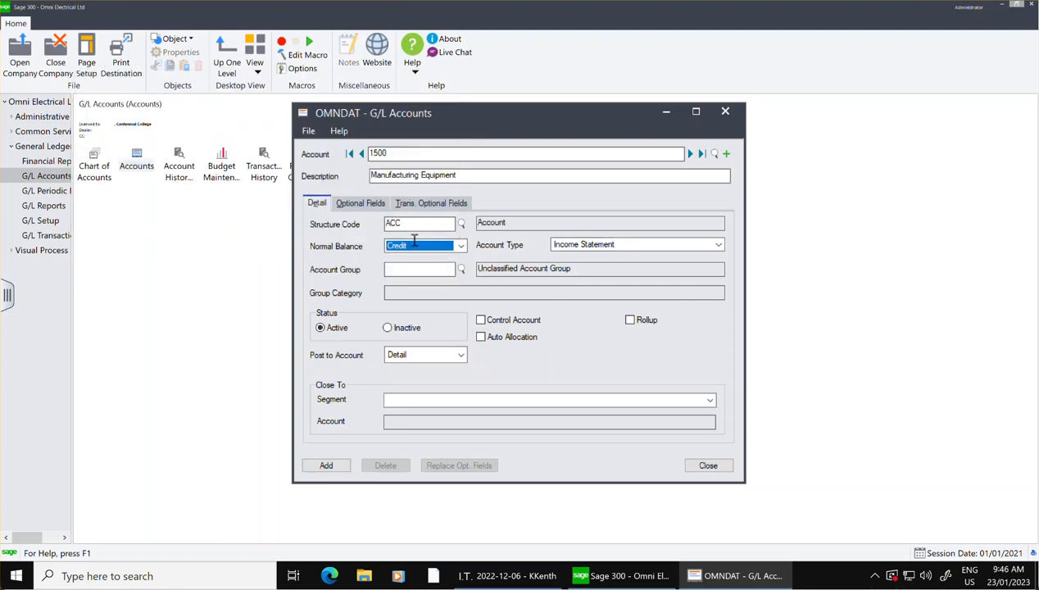
Set account 1500 to Debit normal balance, Balance Sheet type and account group 05, Fixed Assets.
left_click(422, 246)
left_click(422, 259)
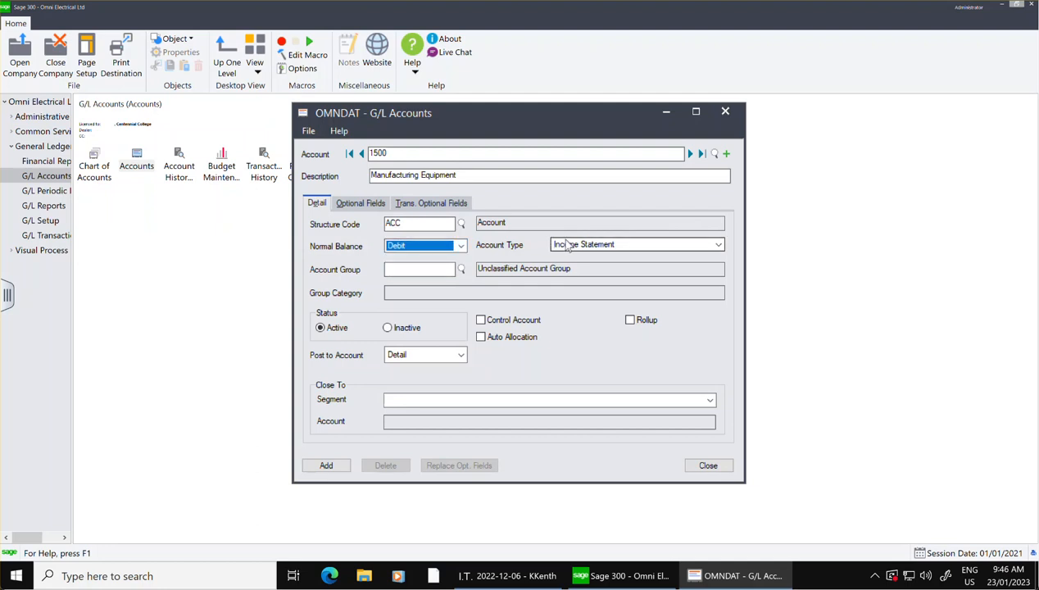
left_click(574, 244)
left_click(565, 265)
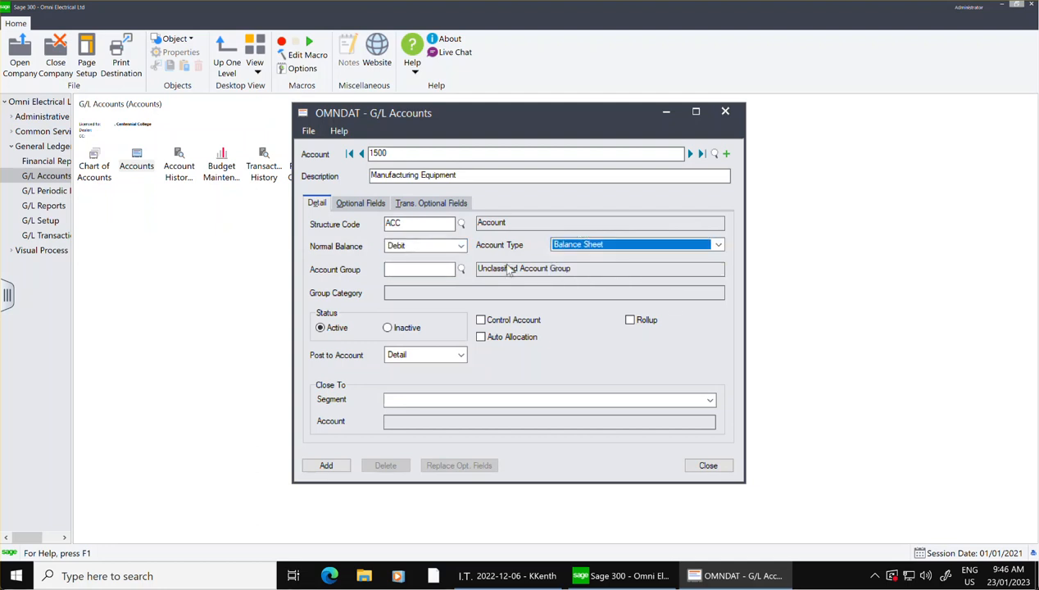
left_click(461, 269)
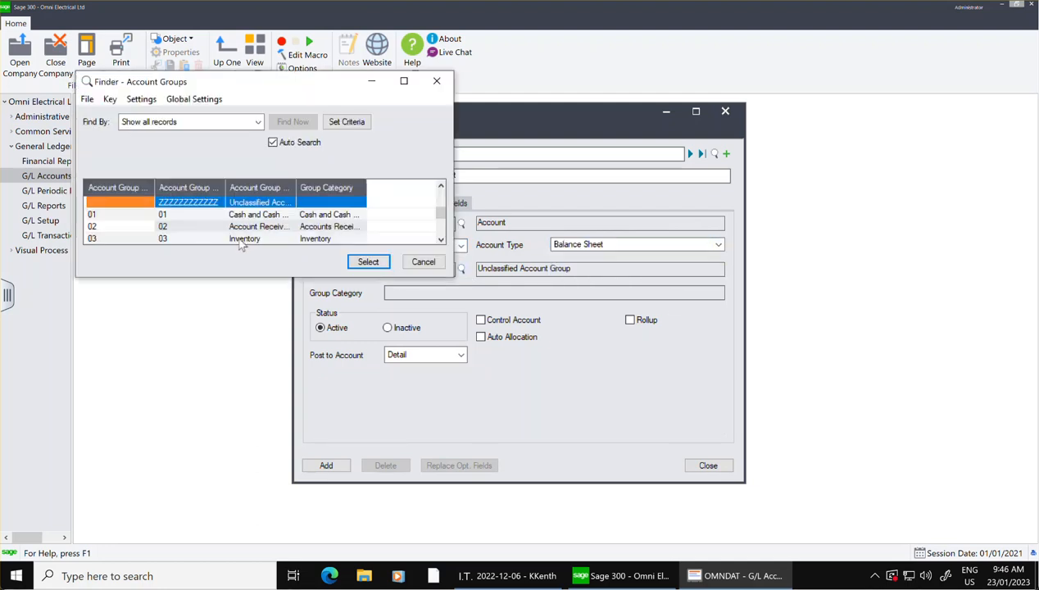
key("Down")
key("Down")
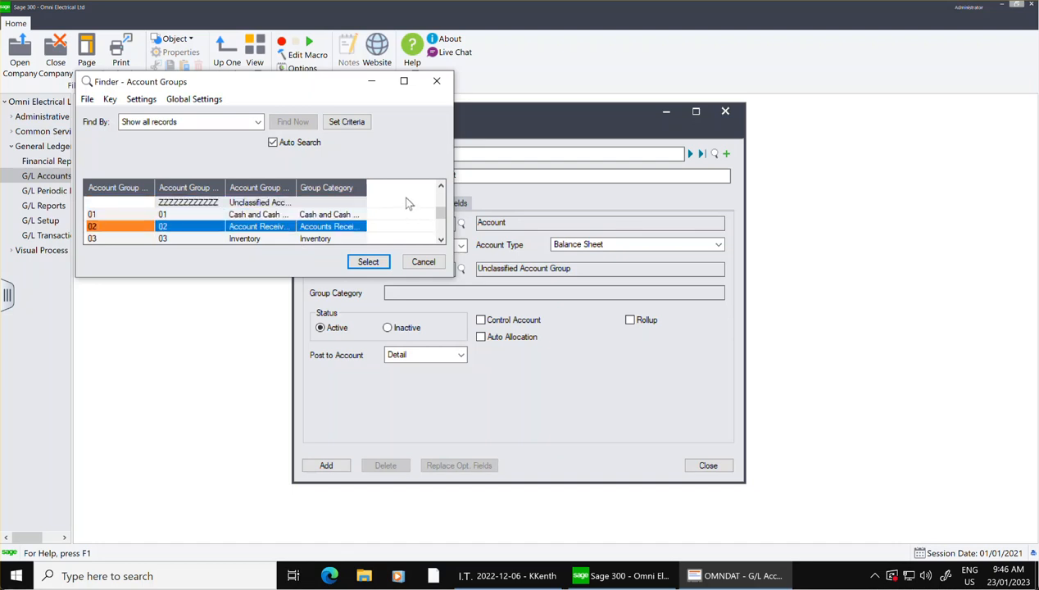
key("Down")
key("Down")
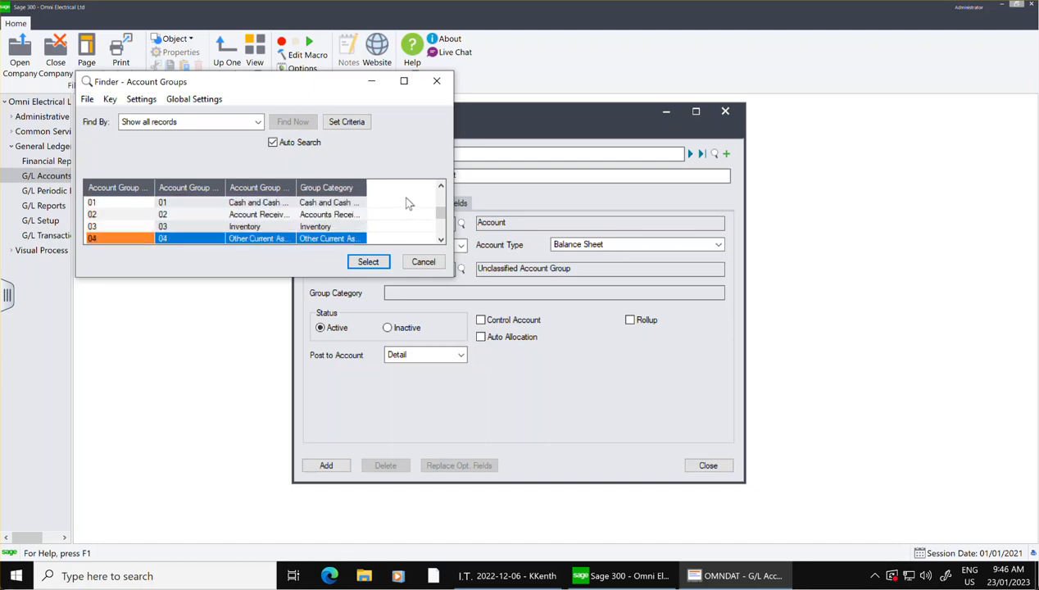
key("Down")
key("Down")
left_click(327, 228)
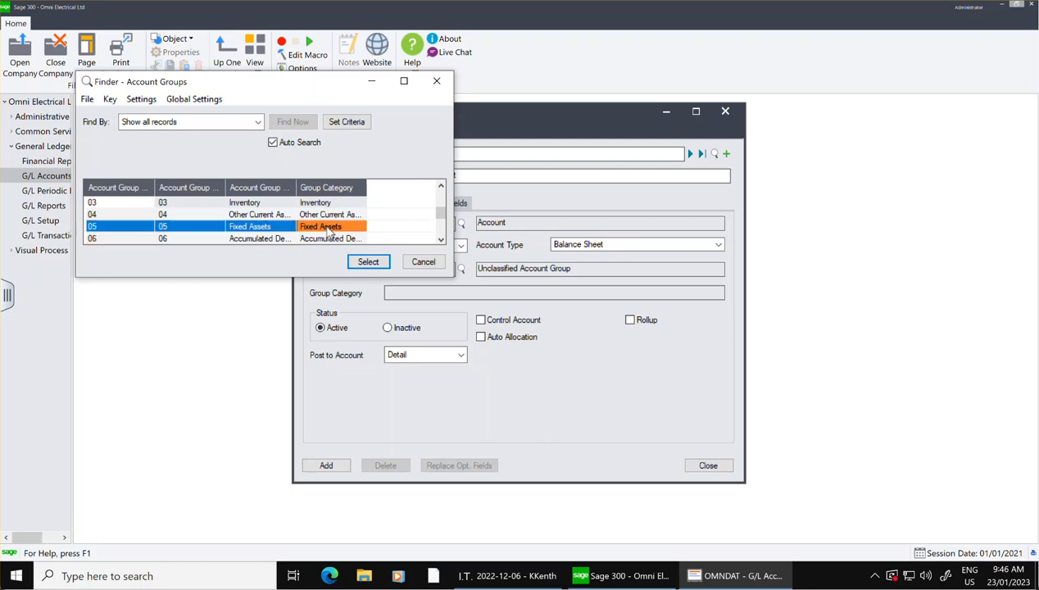
left_click(361, 262)
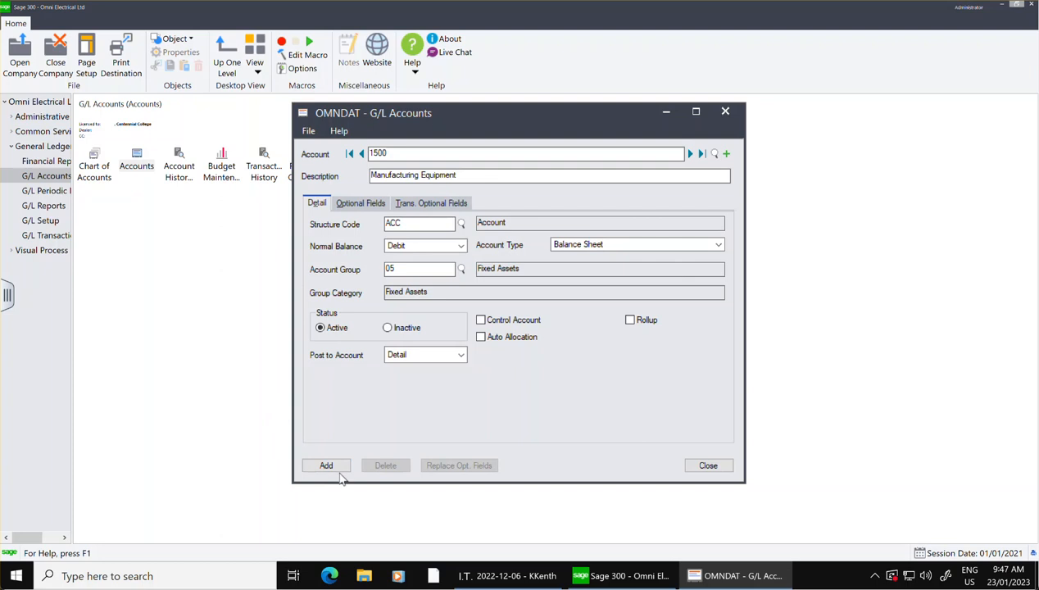
Add account 1500 and start account 1510 with the description Furniture & Fixtures and structure code ACC.
left_click(326, 465)
left_click(726, 154)
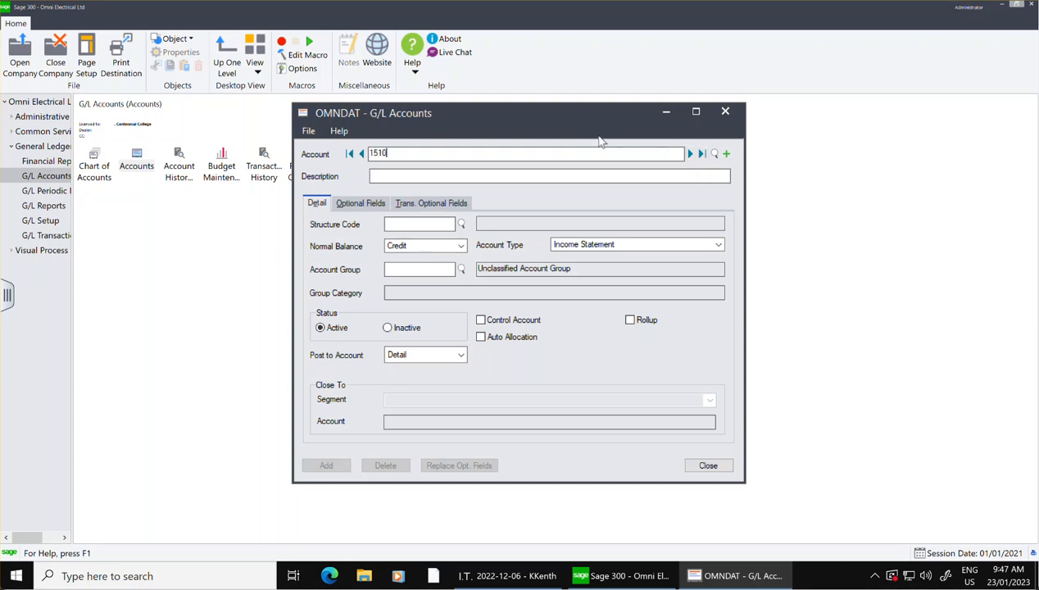
left_click(581, 173)
type("Furniture ")
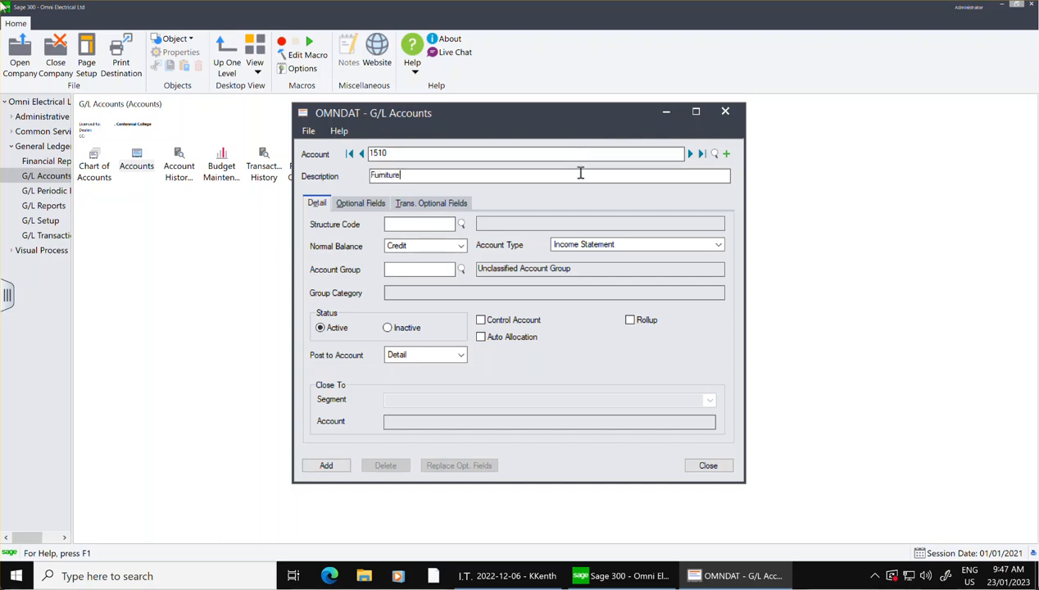
type("& Fixtures")
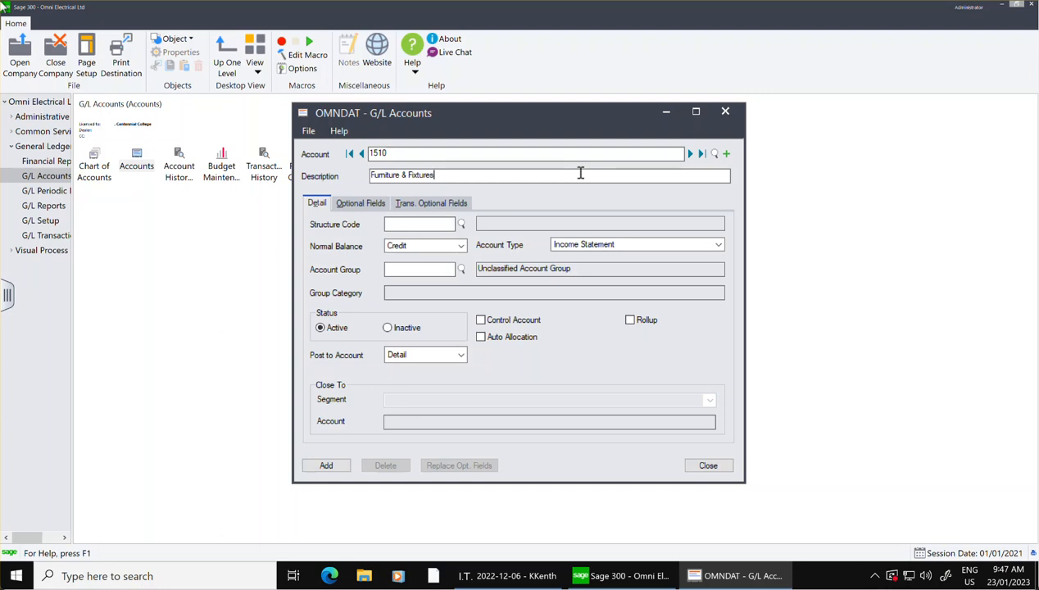
left_click(460, 223)
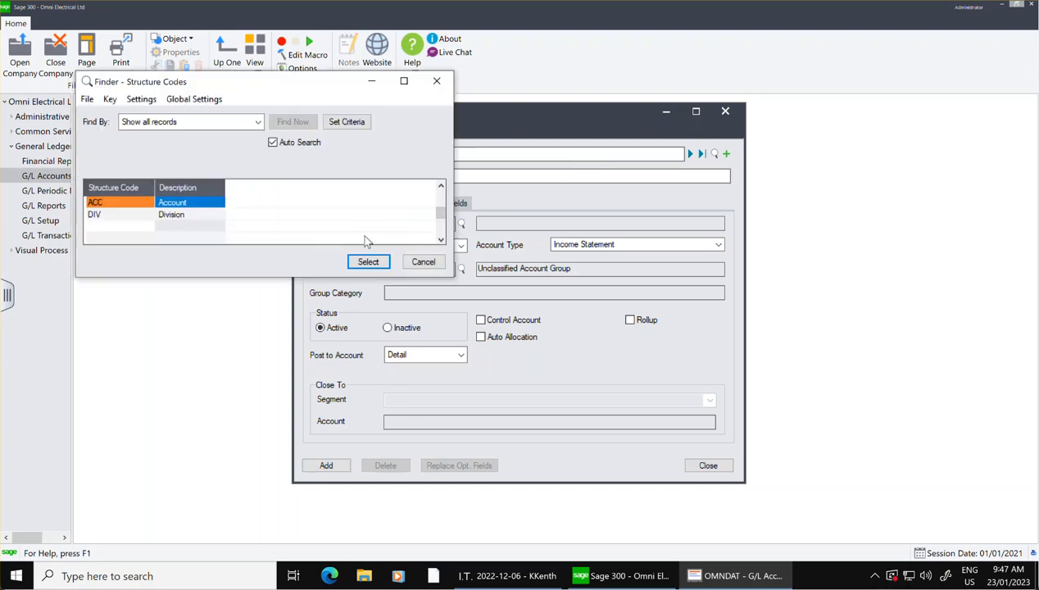
left_click(368, 262)
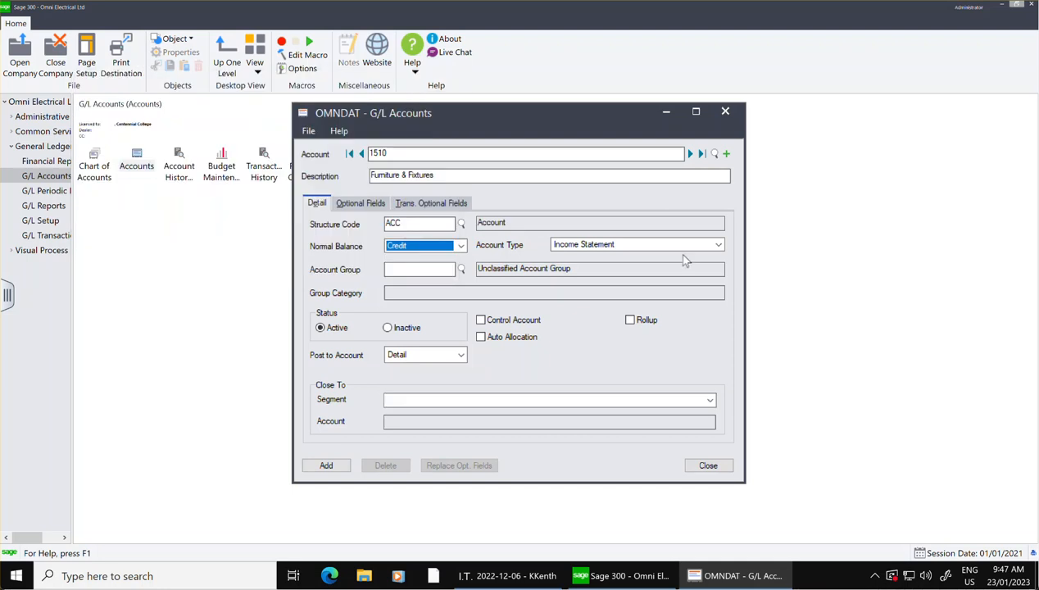
Set account 1510 to Balance Sheet type and Debit normal balance.
left_click(643, 248)
left_click(594, 267)
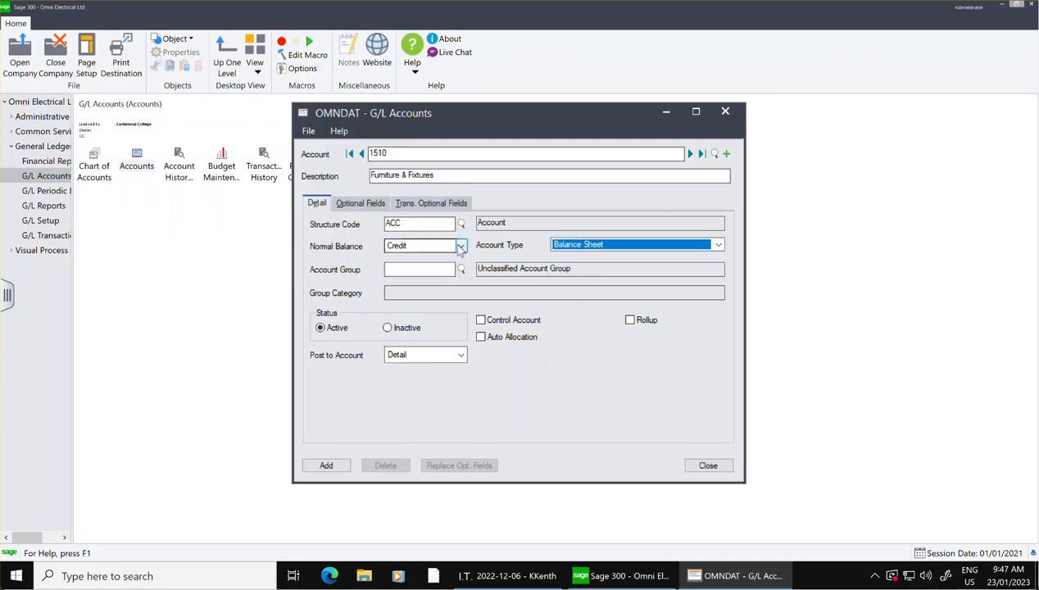
left_click(461, 245)
left_click(439, 259)
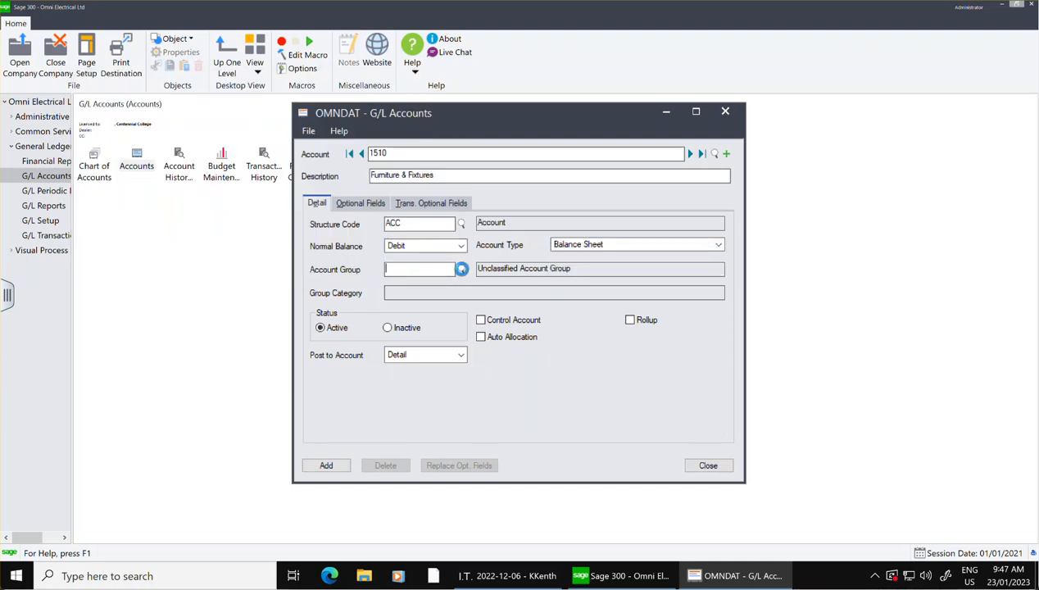
Assign account 1510 to account group 05, Fixed Assets, and add the account.
left_click(460, 269)
left_click(262, 226)
scroll(289, 201, "down", 1)
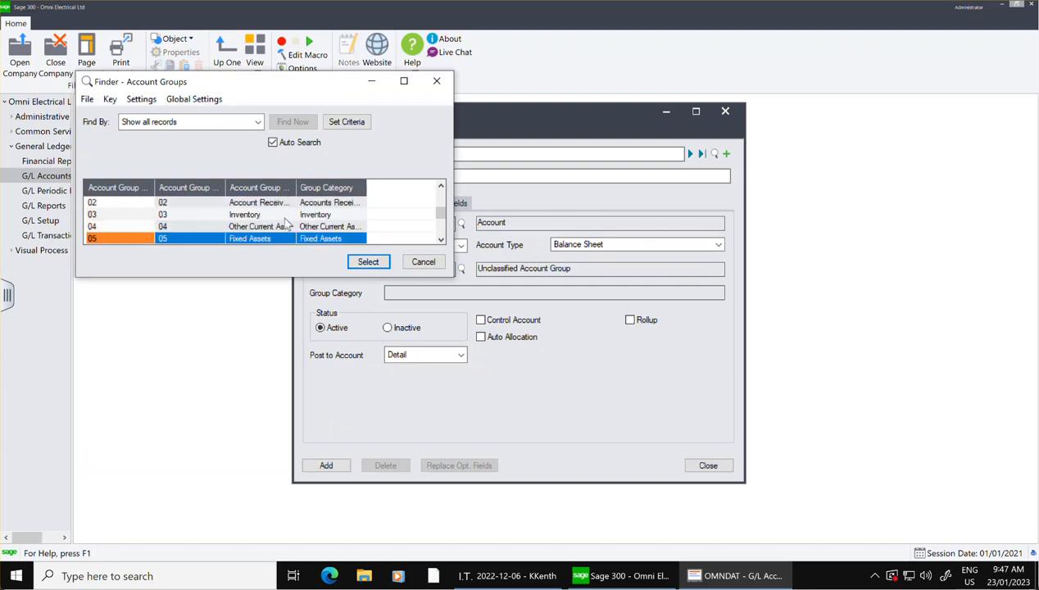
left_click(266, 238)
left_click(373, 257)
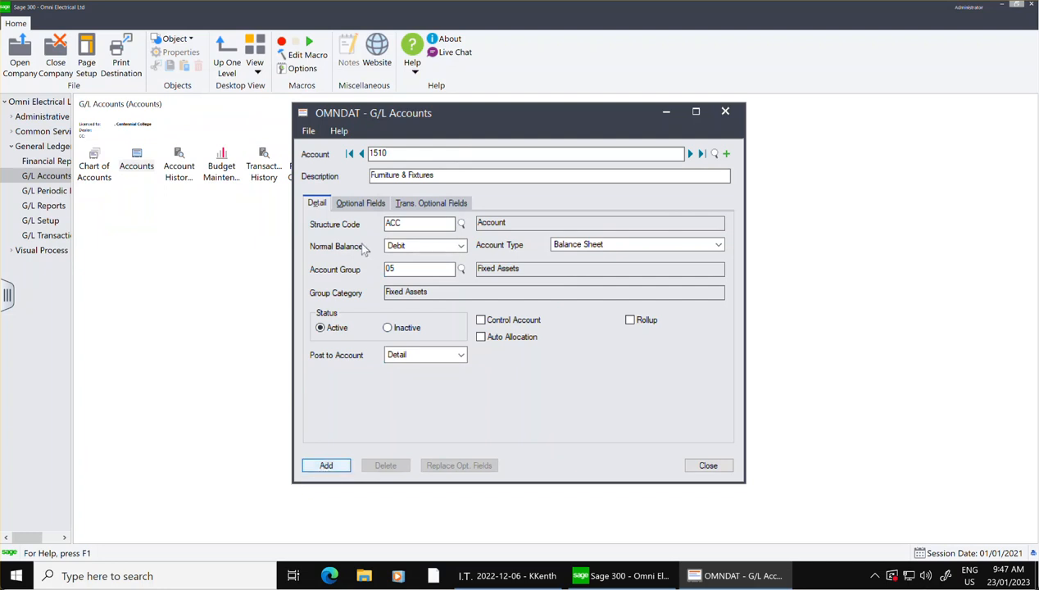
left_click(329, 465)
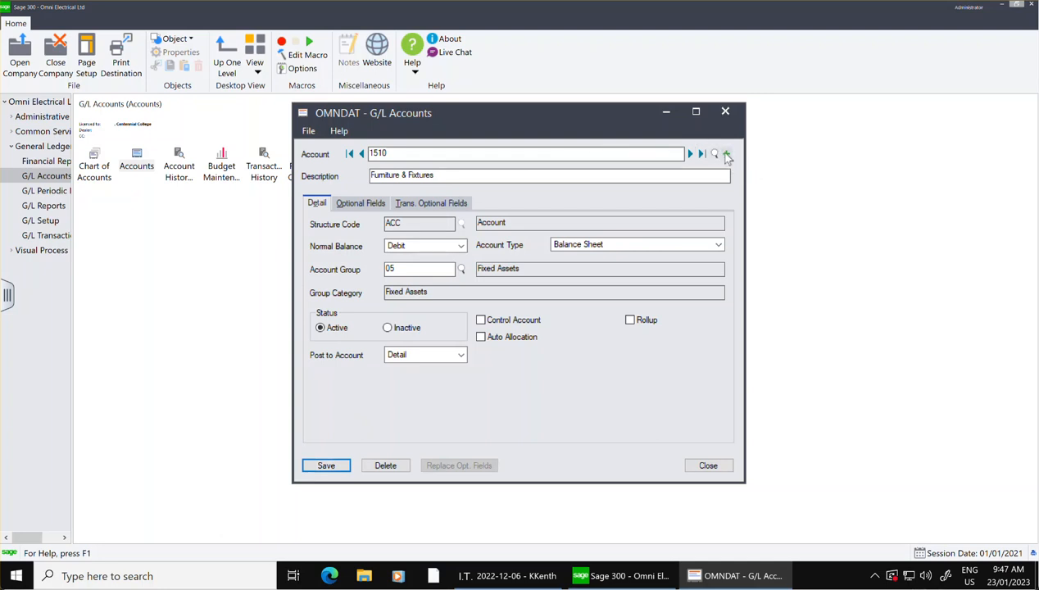
Start a new G/L account 1520 with the description Office Equipment and structure code ACC.
left_click(726, 153)
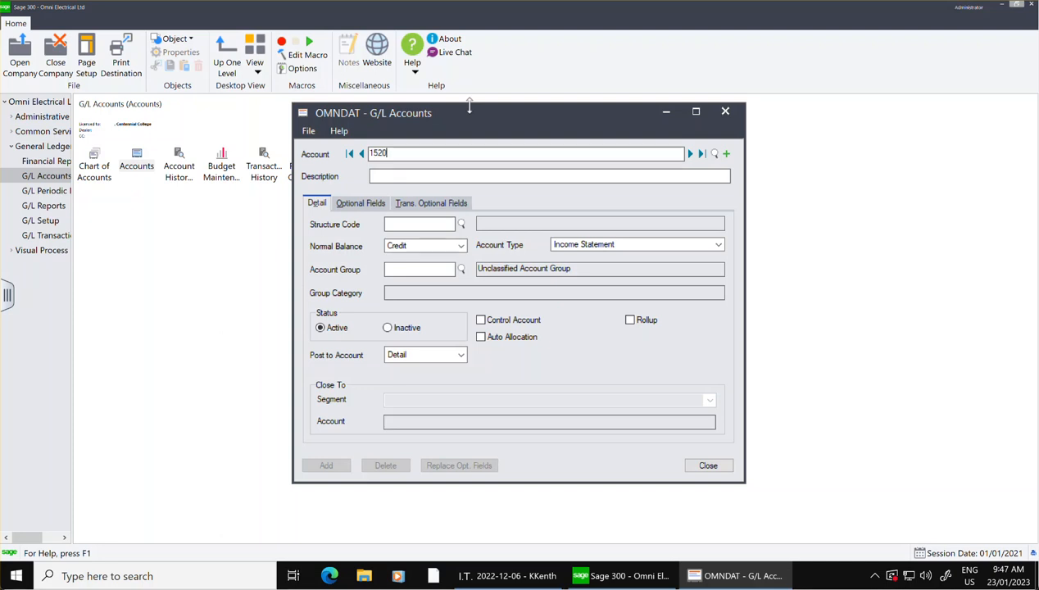
left_click(448, 175)
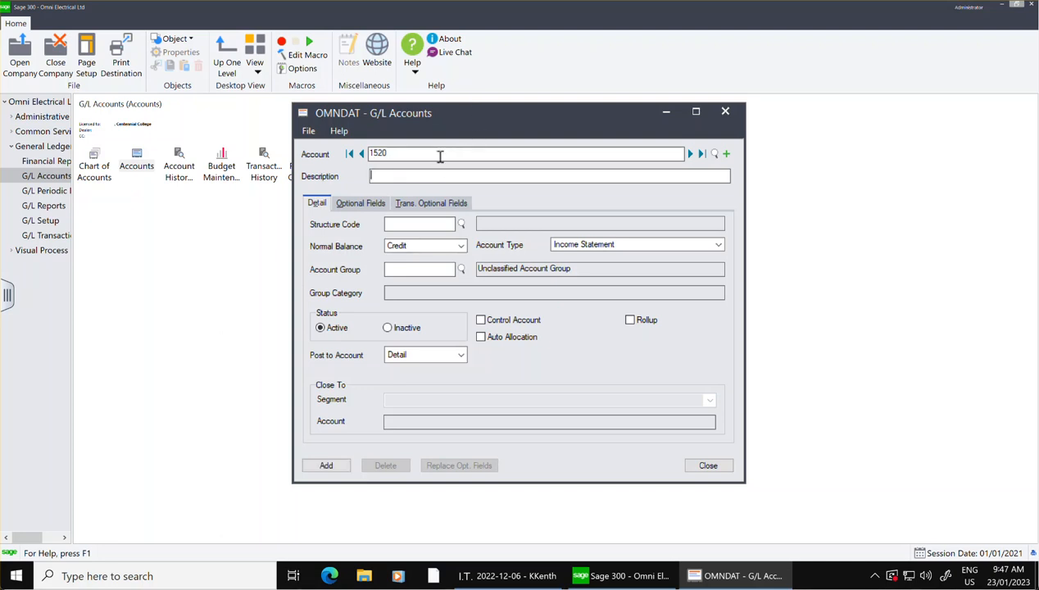
type("Office E")
key("BackSpace")
type("pment")
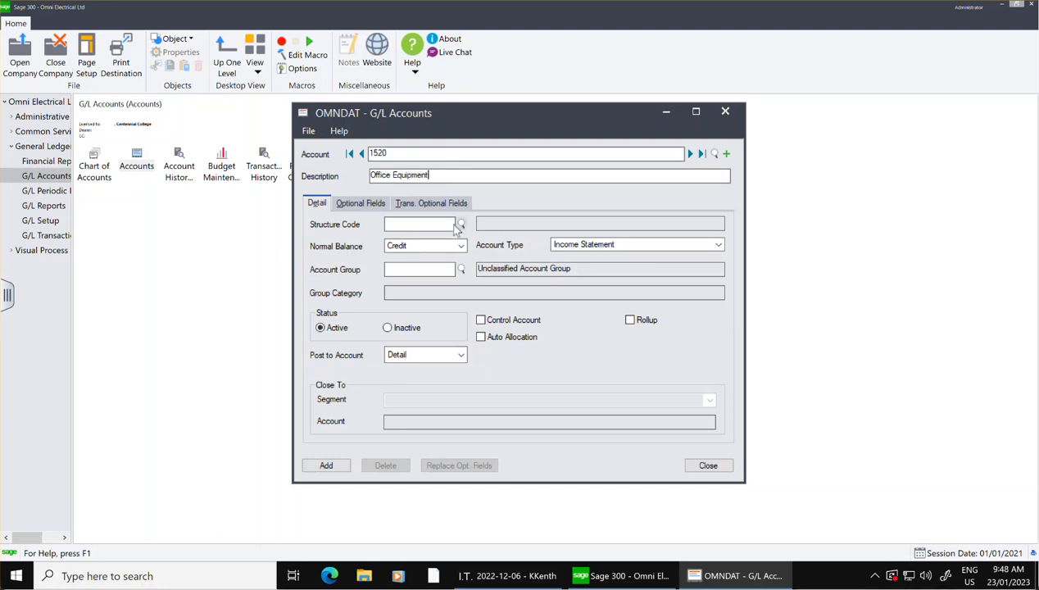
left_click(462, 224)
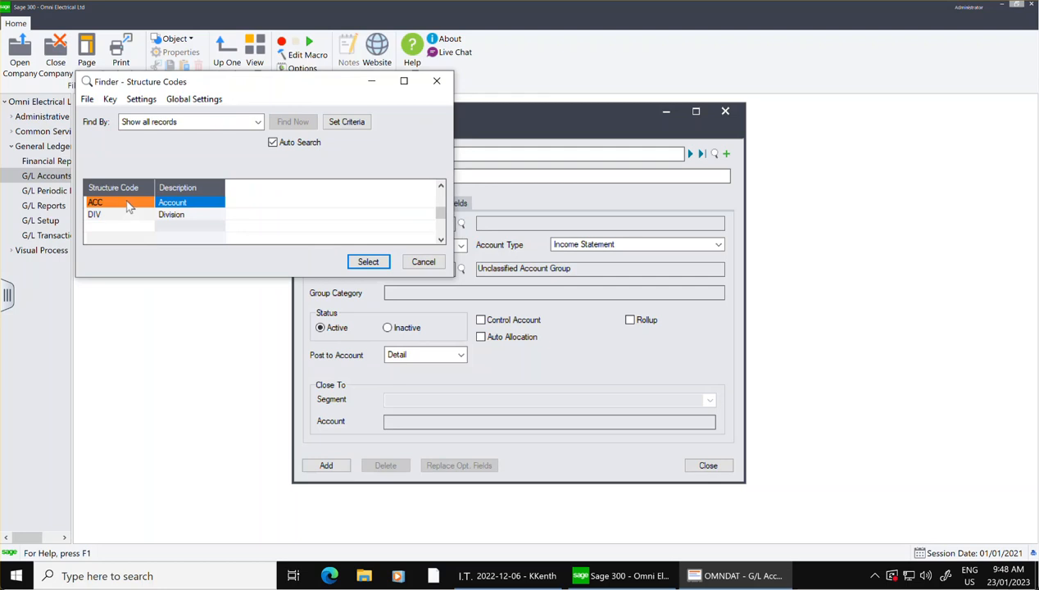
left_click(375, 264)
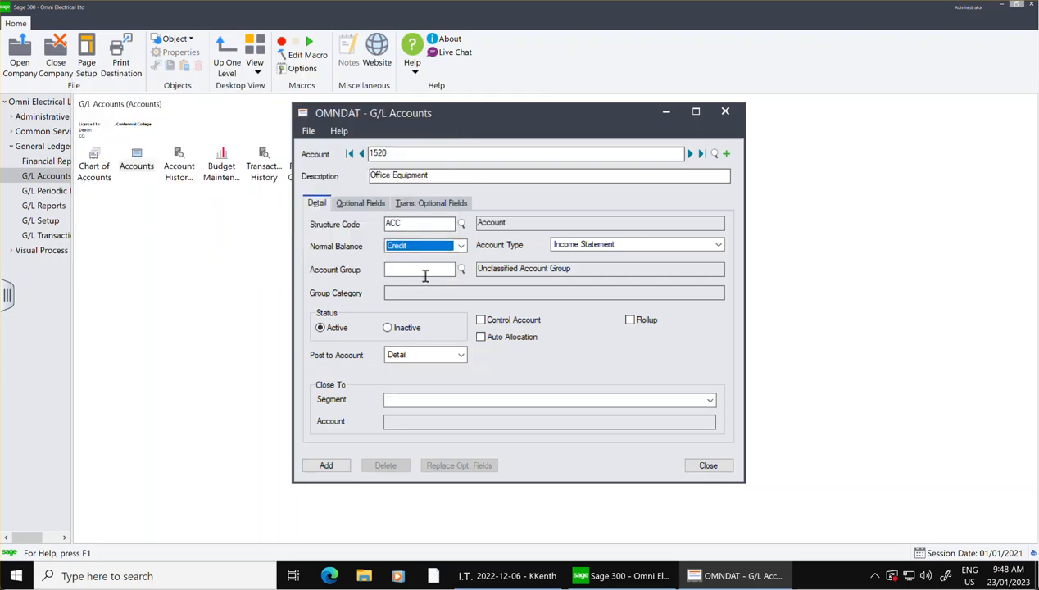
Assign account 1520 to account group 05, Fixed Assets.
left_click(461, 269)
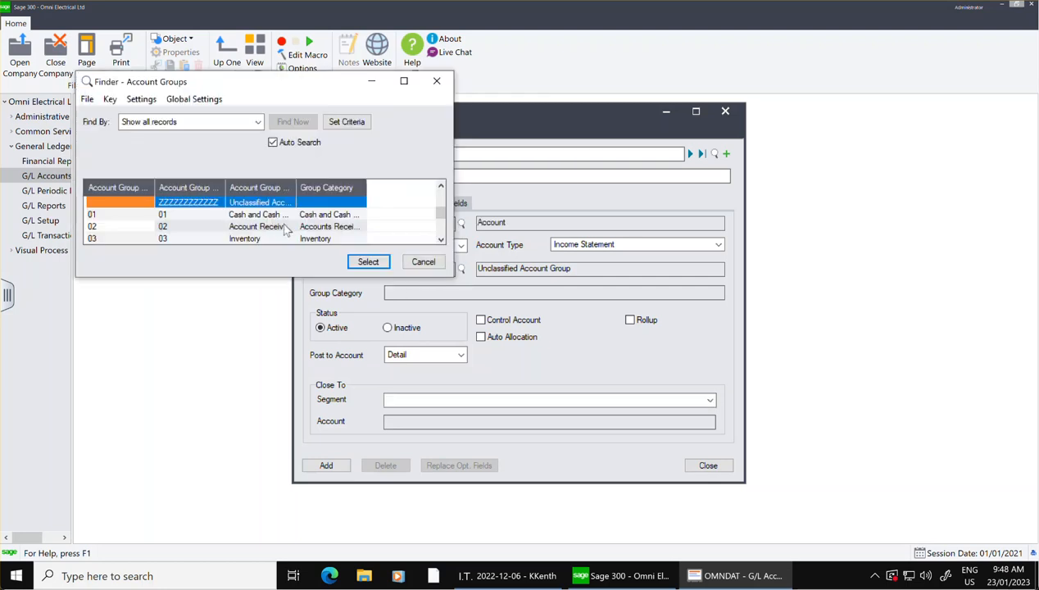
key("Down")
key("Down")
key("Down")
key("Down")
key("Down")
left_click(280, 238)
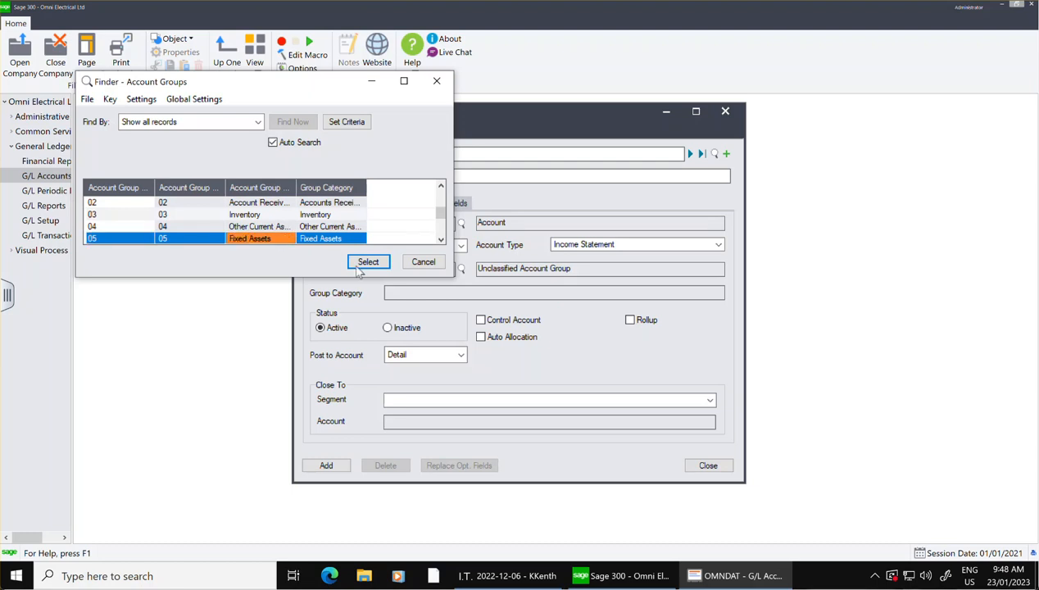
left_click(368, 263)
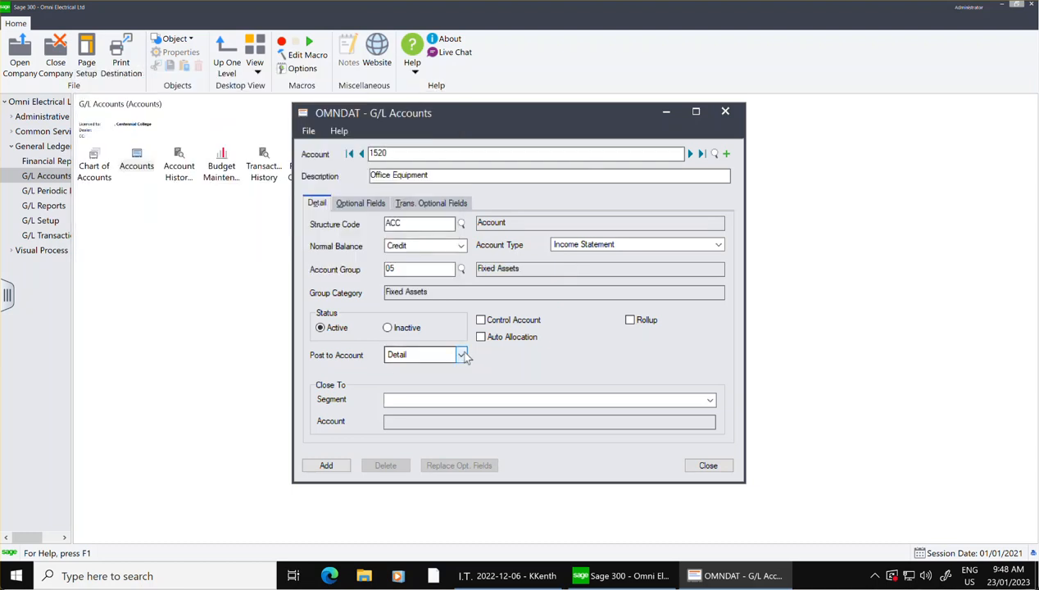
Set account 1520 to Balance Sheet type and Debit normal balance, and add the account.
left_click(608, 244)
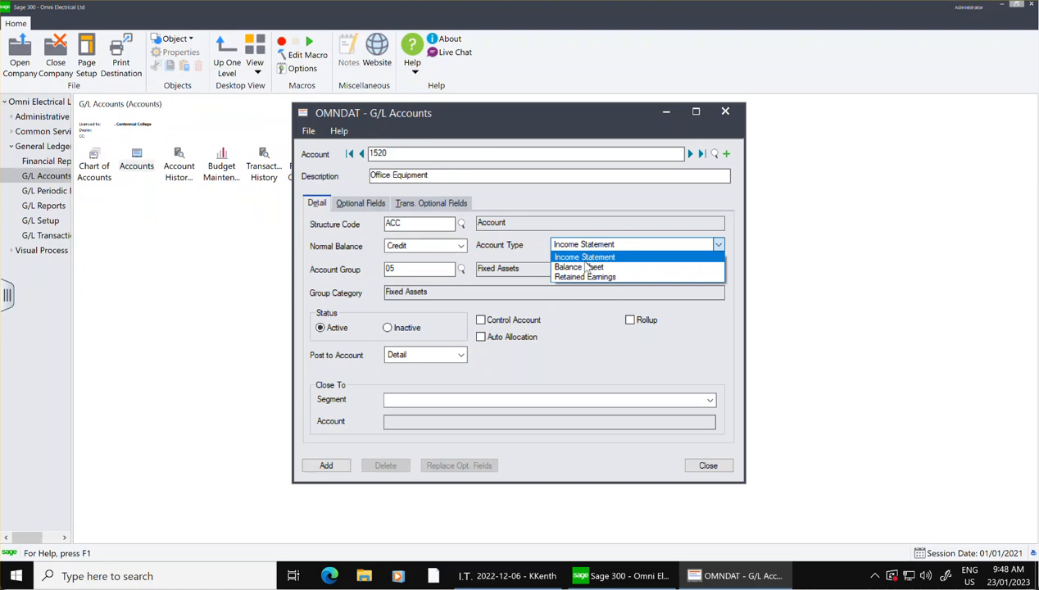
left_click(585, 267)
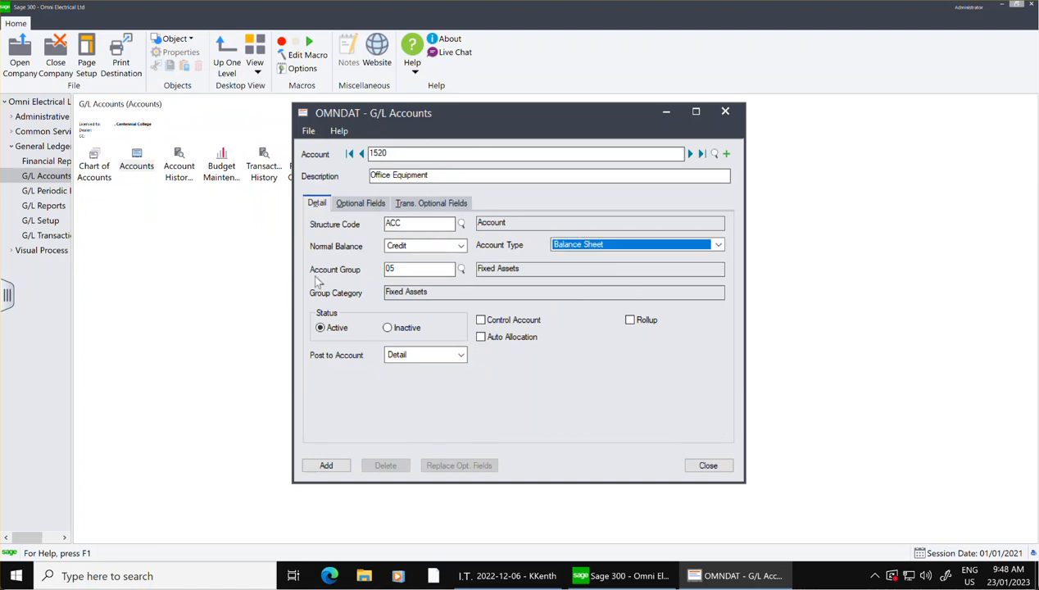
left_click(460, 246)
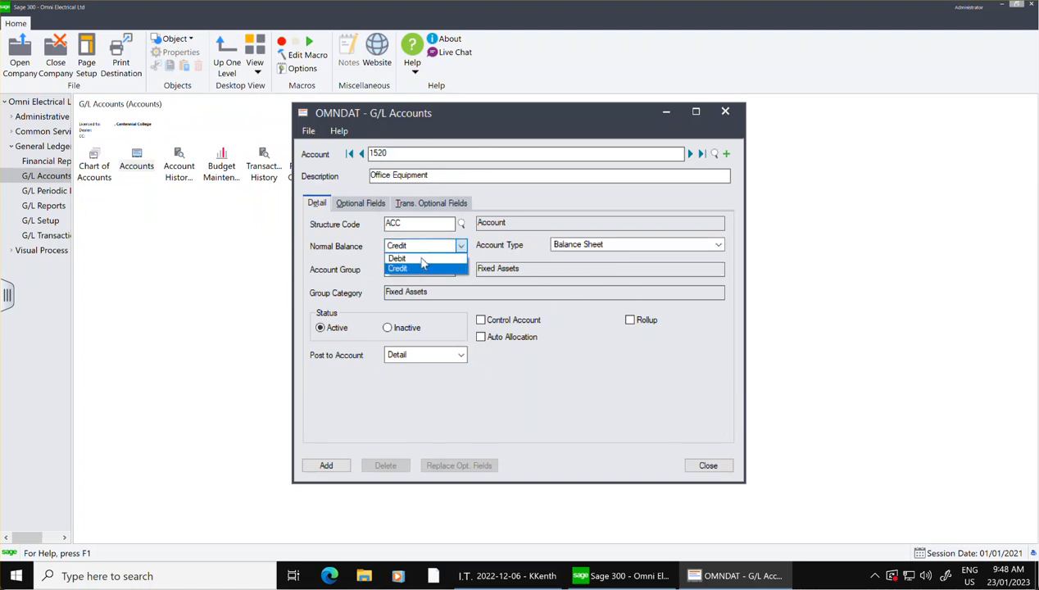
left_click(414, 258)
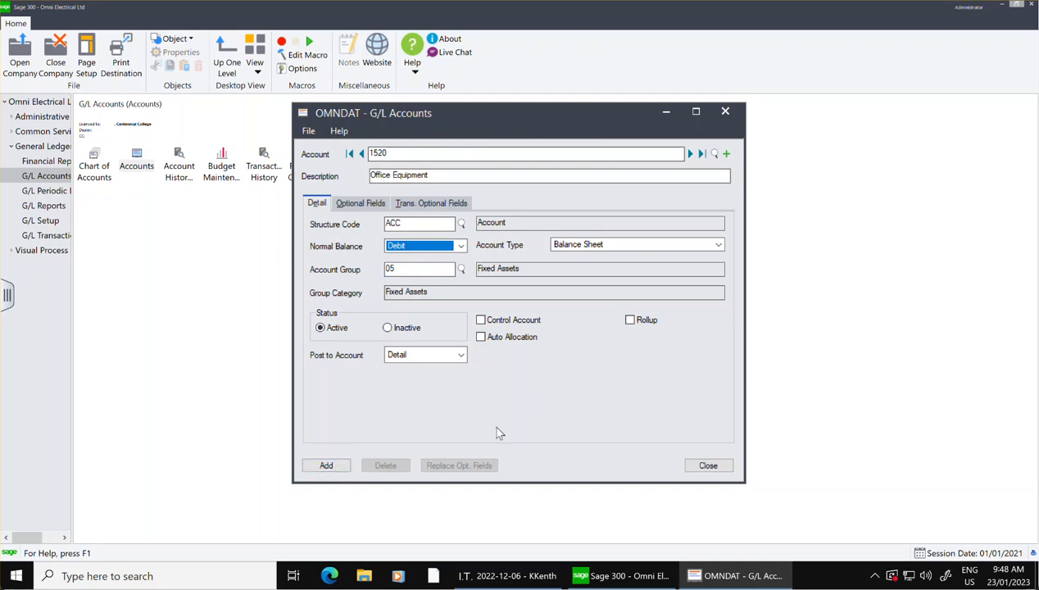
left_click(313, 466)
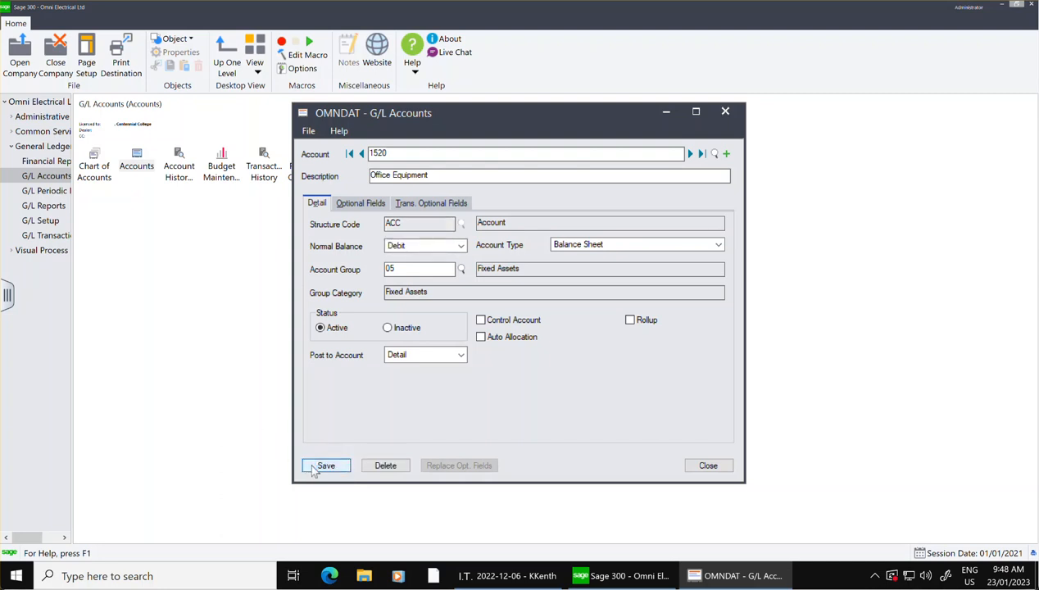
Start a new G/L account 1530 with the description Building and structure code ACC.
left_click(726, 156)
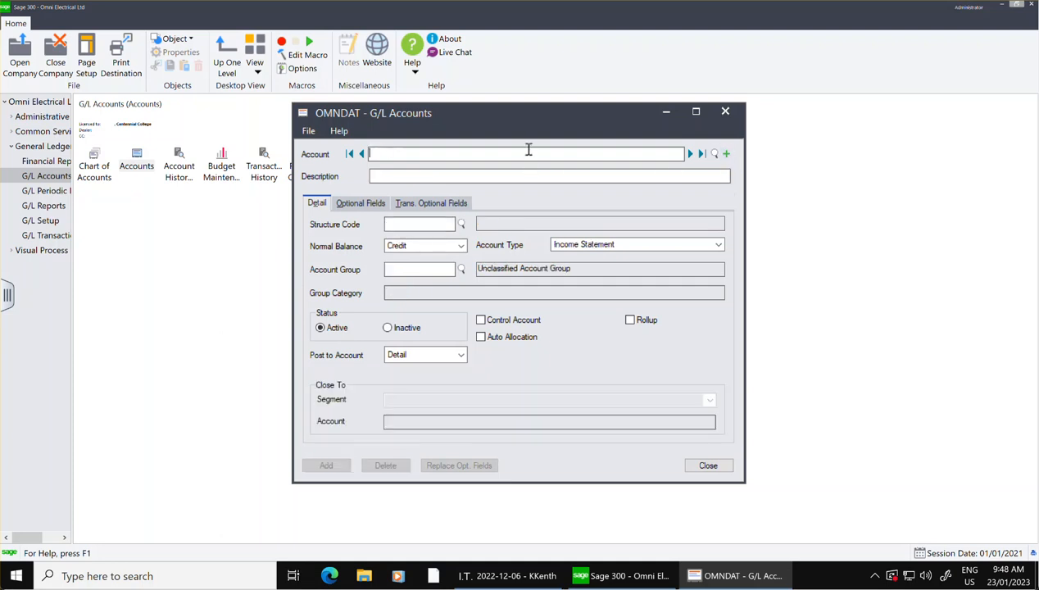
type("30")
key("Tab")
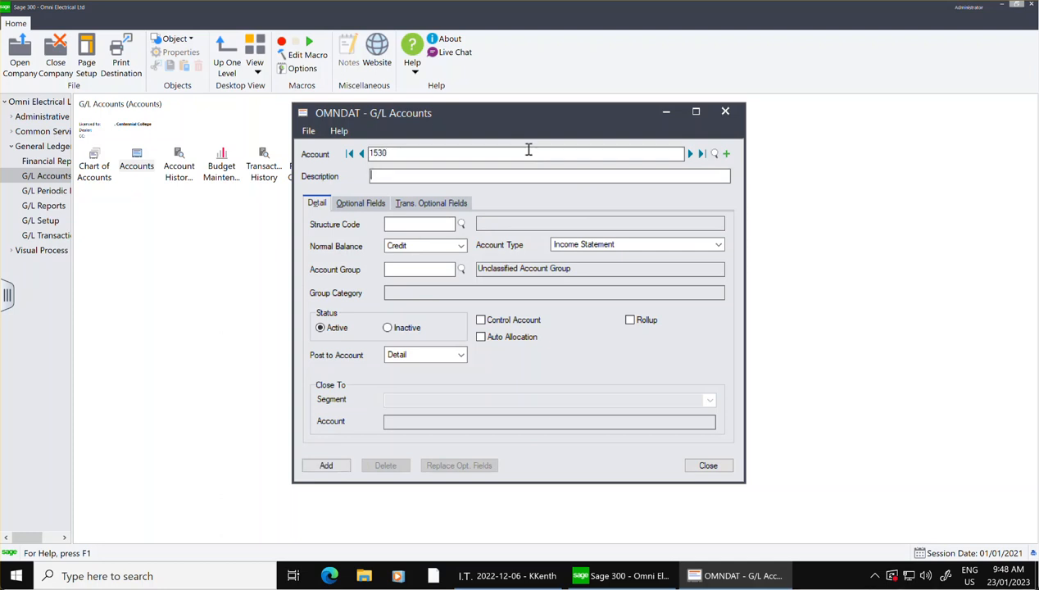
type("Building")
left_click(460, 224)
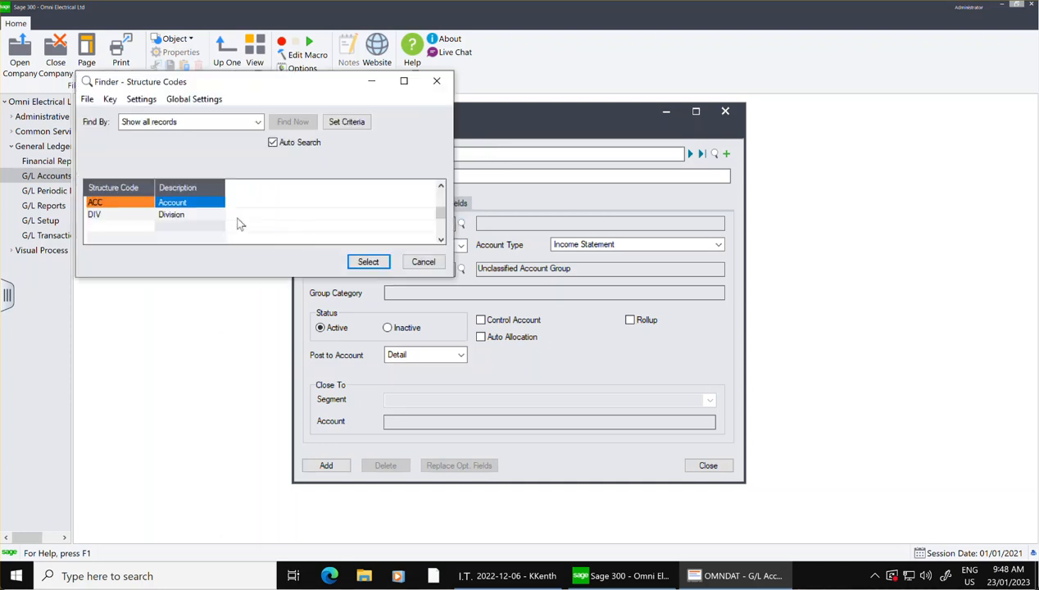
left_click(199, 203)
left_click(368, 261)
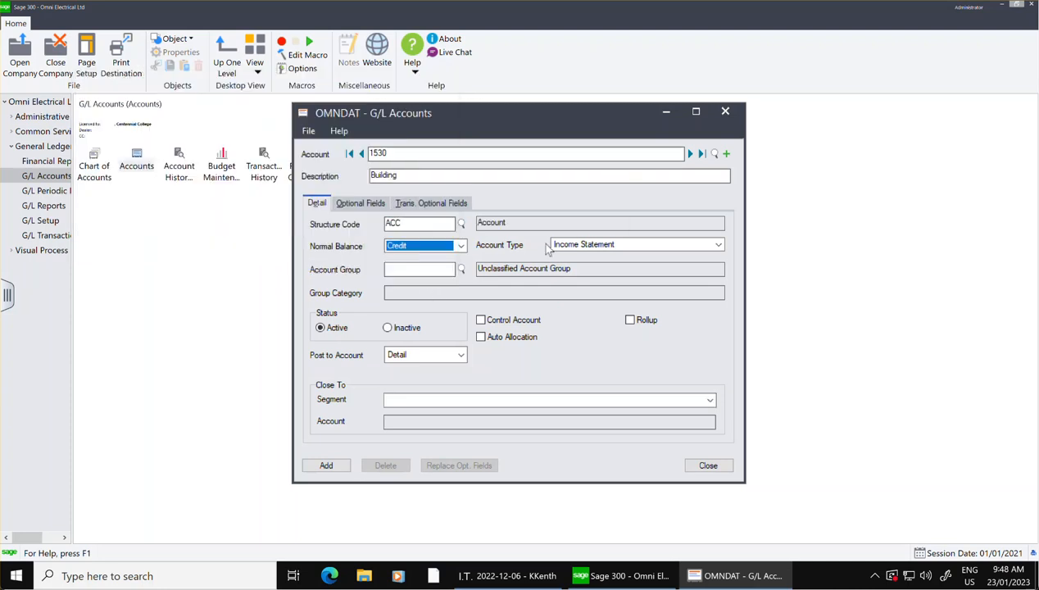
Set account 1530 to Debit normal balance and Balance Sheet type.
left_click(461, 245)
left_click(426, 256)
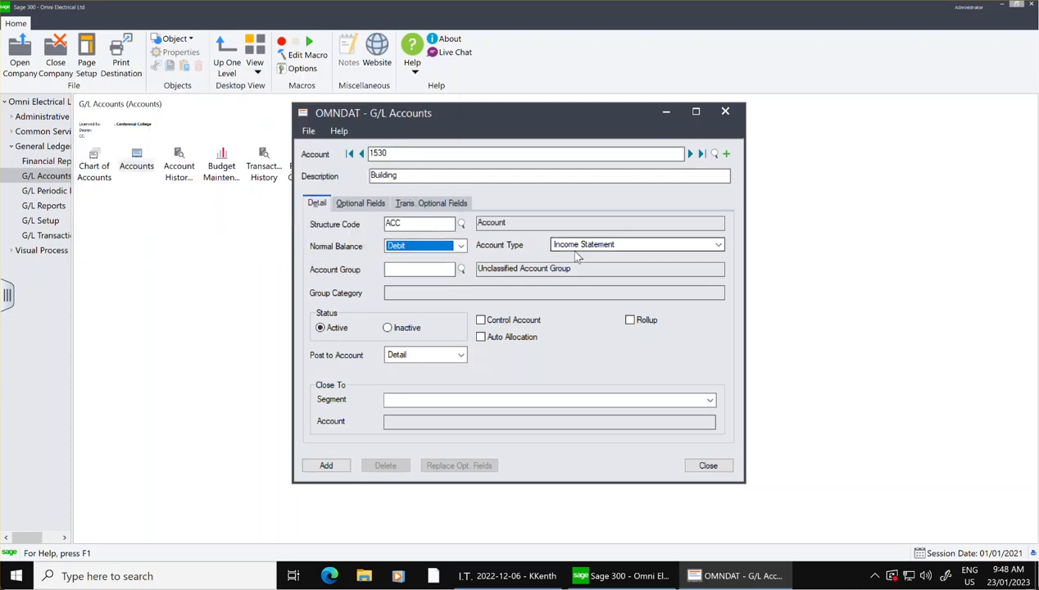
left_click(575, 245)
left_click(574, 265)
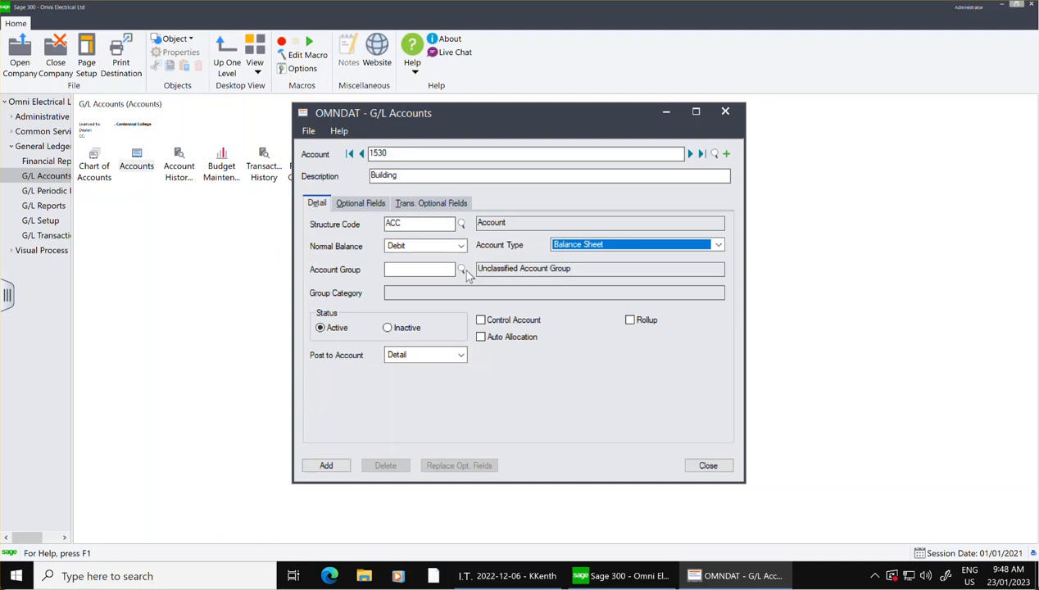
Assign account 1530 to account group 05, Fixed Assets, and add the account.
left_click(461, 269)
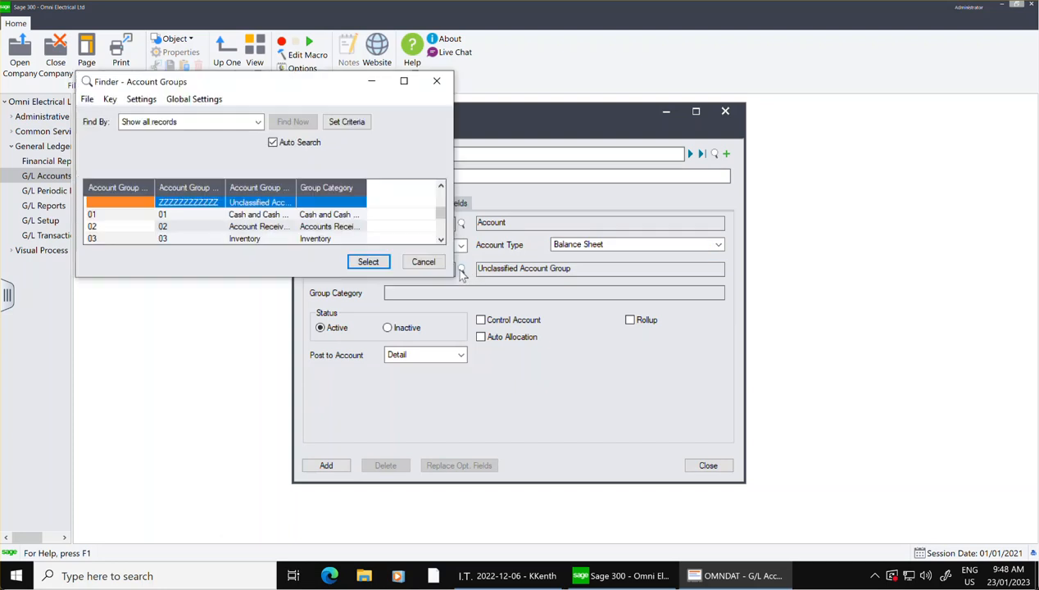
left_click(370, 226)
scroll(371, 226, "down", 2)
left_click(322, 229)
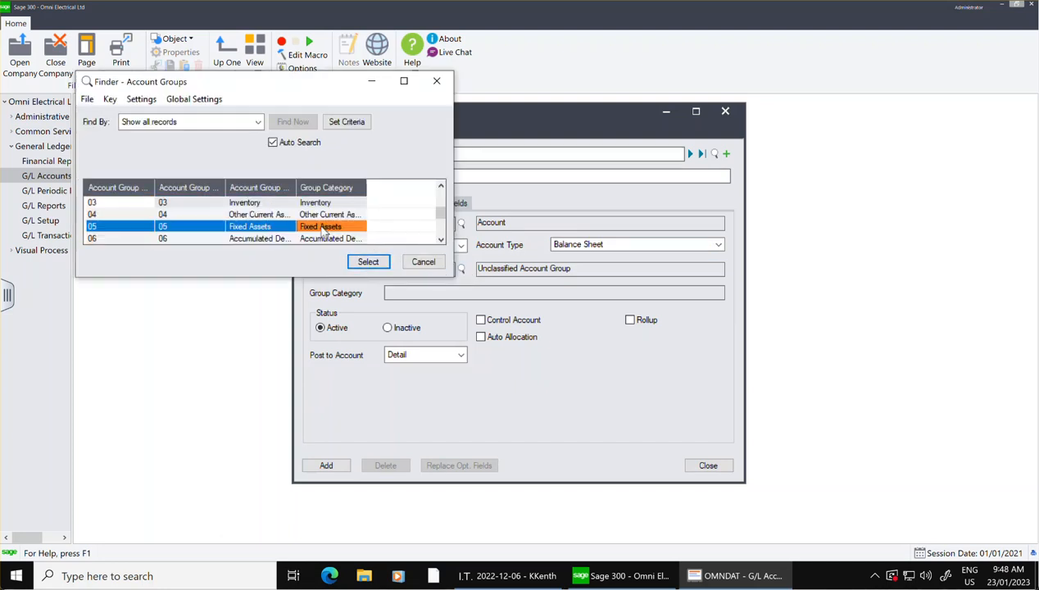
left_click(383, 262)
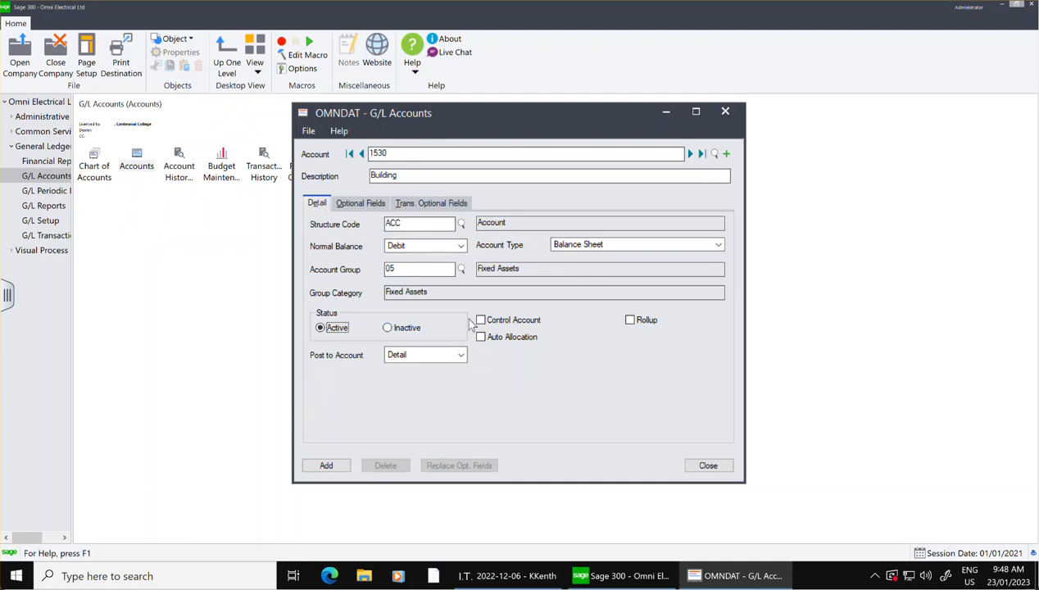
left_click(322, 465)
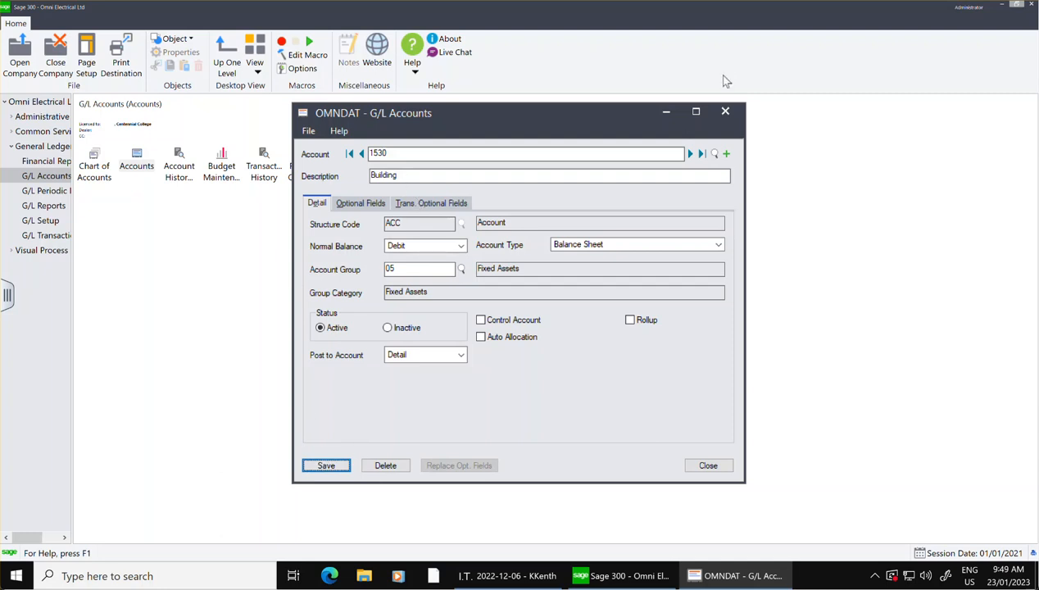
Start a new G/L account 1540 with the description Vehicles and structure code ACC.
left_click(725, 154)
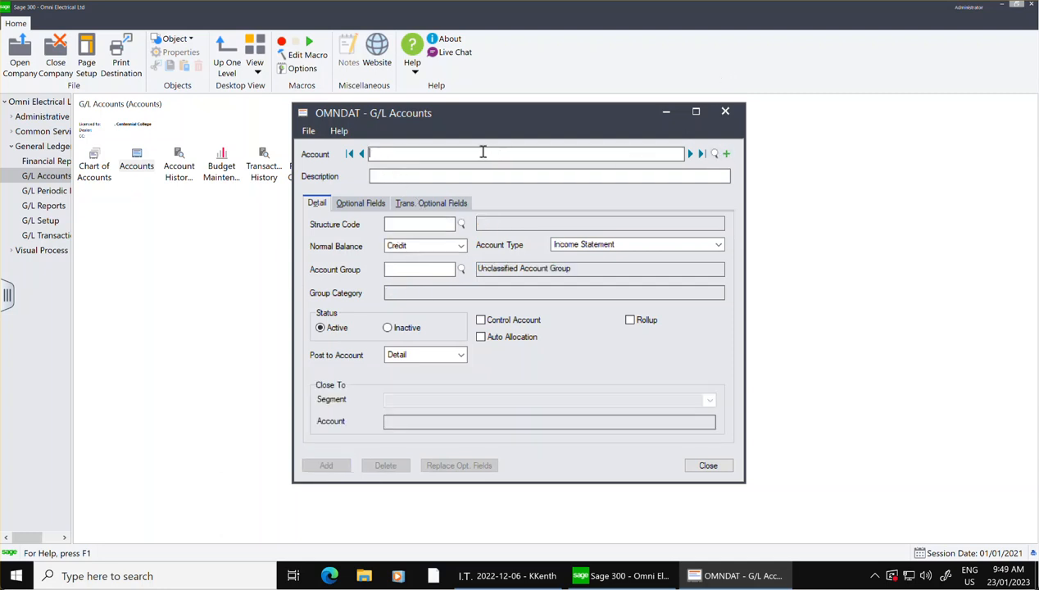
type("1540")
left_click(458, 174)
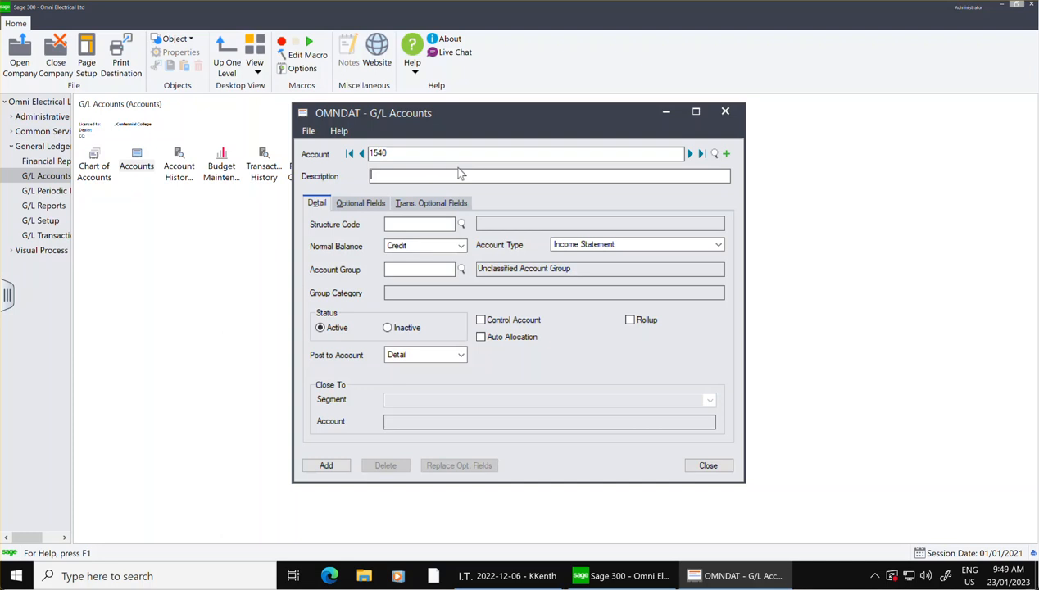
type("Vehile")
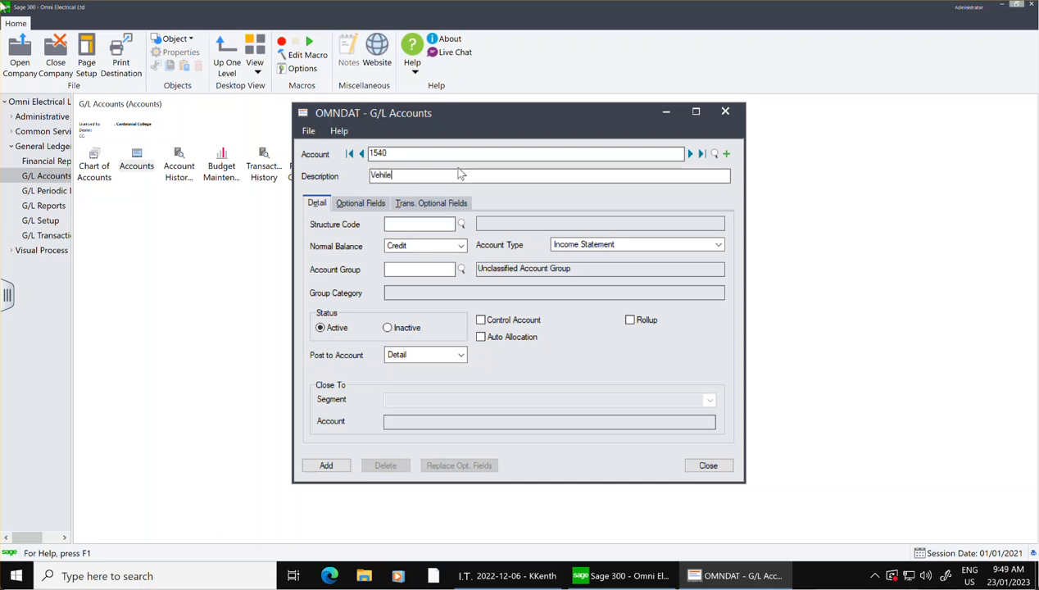
key("BackSpace")
key("BackSpace")
key("BackSpace")
key("BackSpace")
key("BackSpace")
type("hicles")
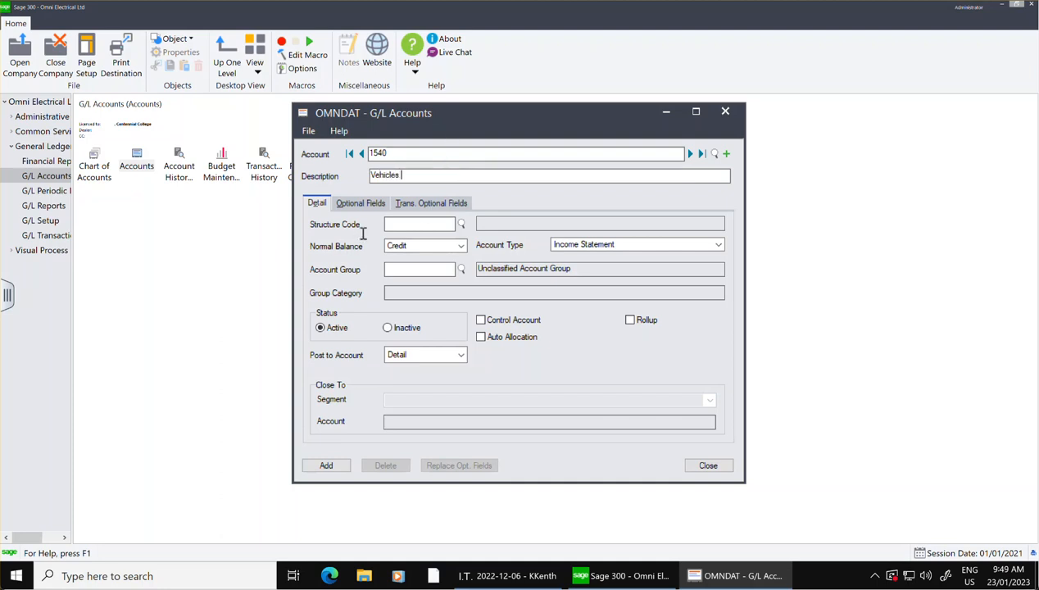
key("Tab")
left_click(463, 226)
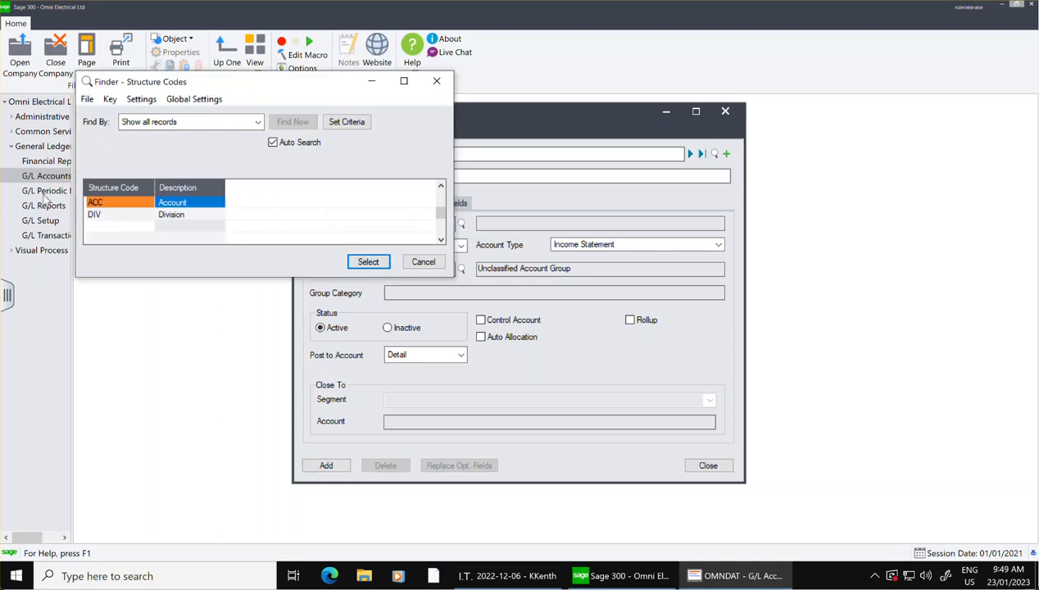
left_click(369, 262)
Set account 1540 to Debit normal balance and Balance Sheet type.
left_click(418, 246)
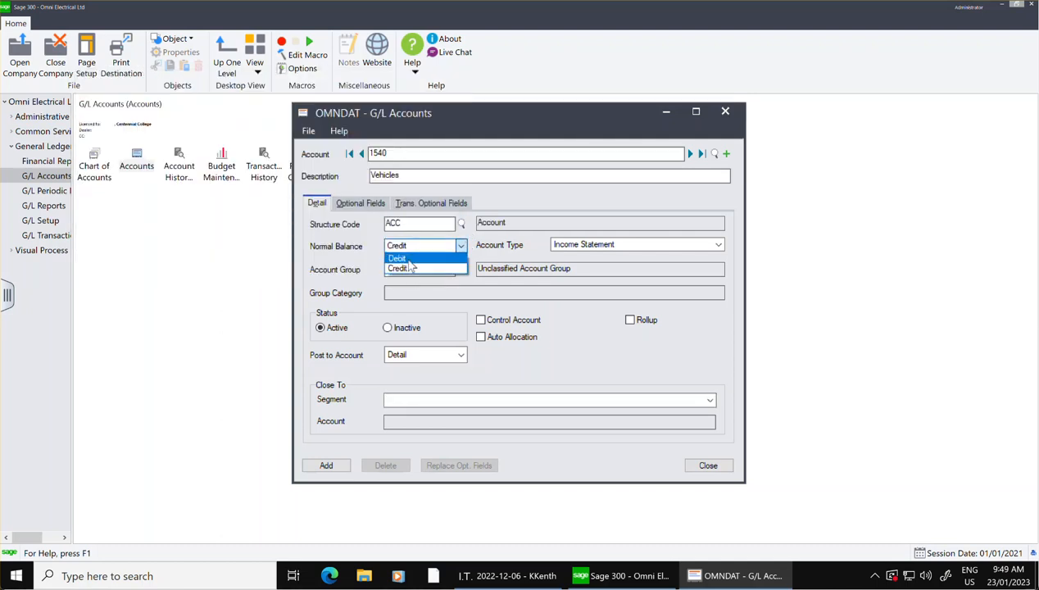
left_click(417, 259)
left_click(581, 248)
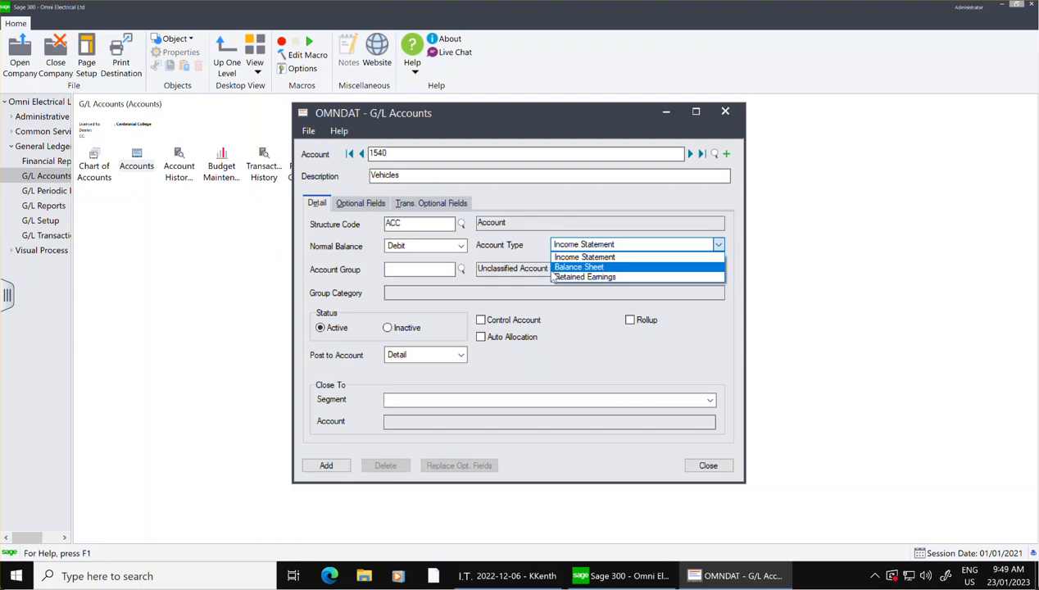
left_click(554, 268)
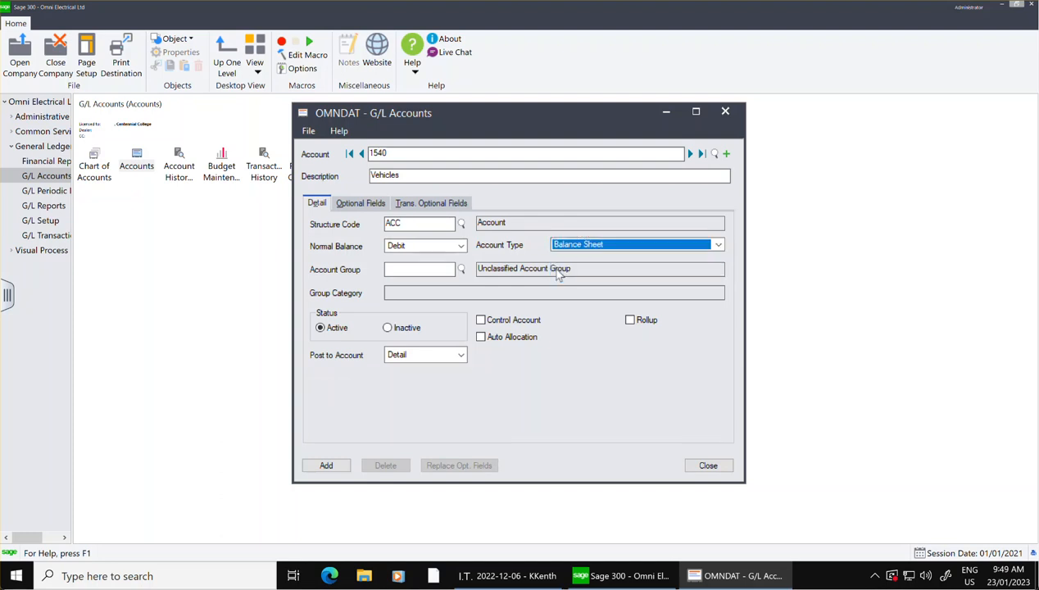
Assign account 1540 to account group 05, Fixed Assets, and add the account.
left_click(462, 268)
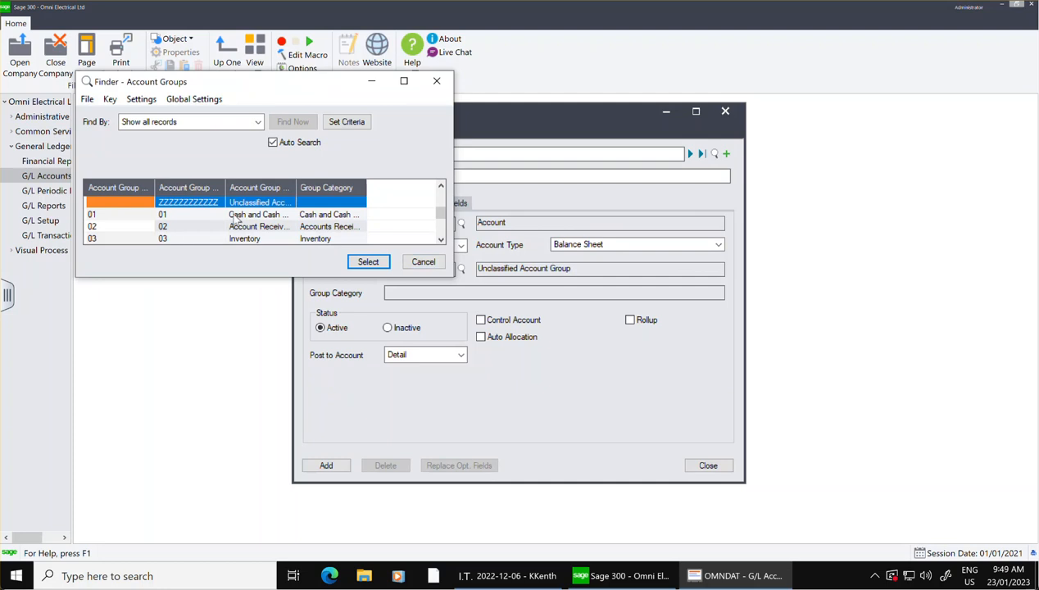
key("Down")
key("Down")
key("Down")
key("Down")
key("Down")
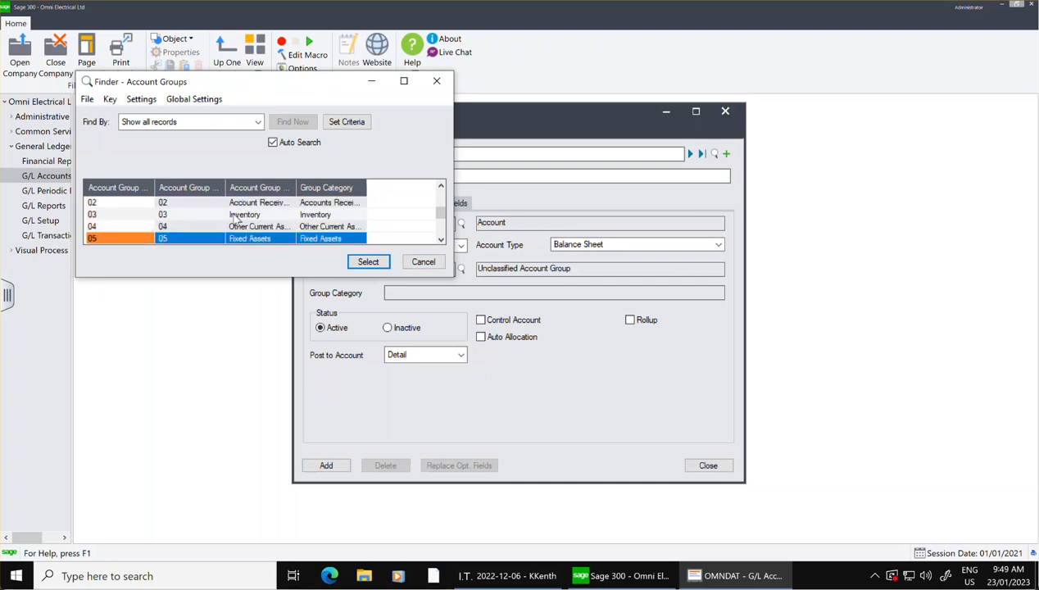
left_click(248, 238)
left_click(367, 262)
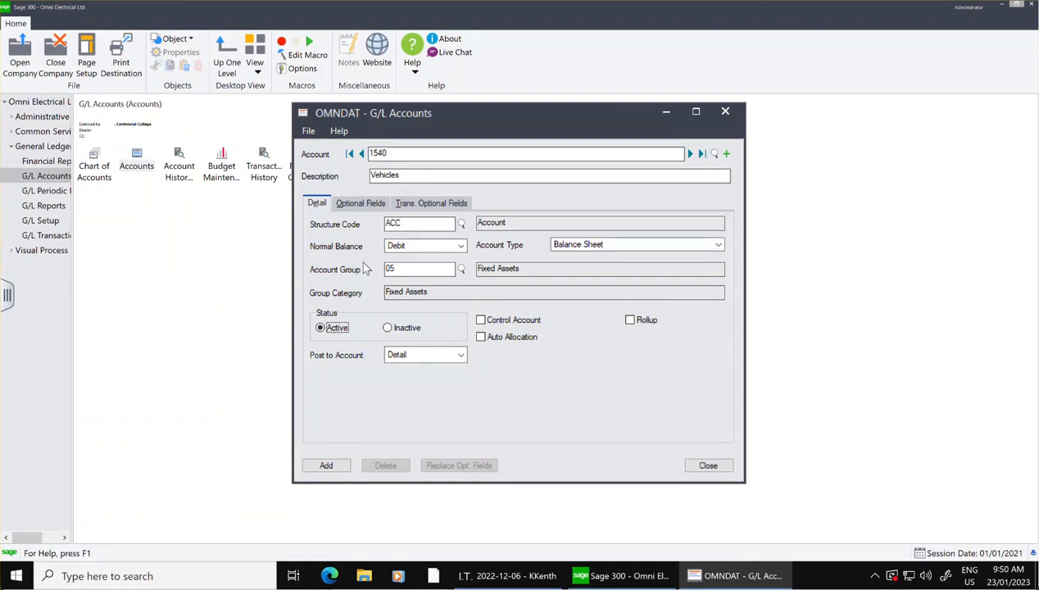
left_click(328, 465)
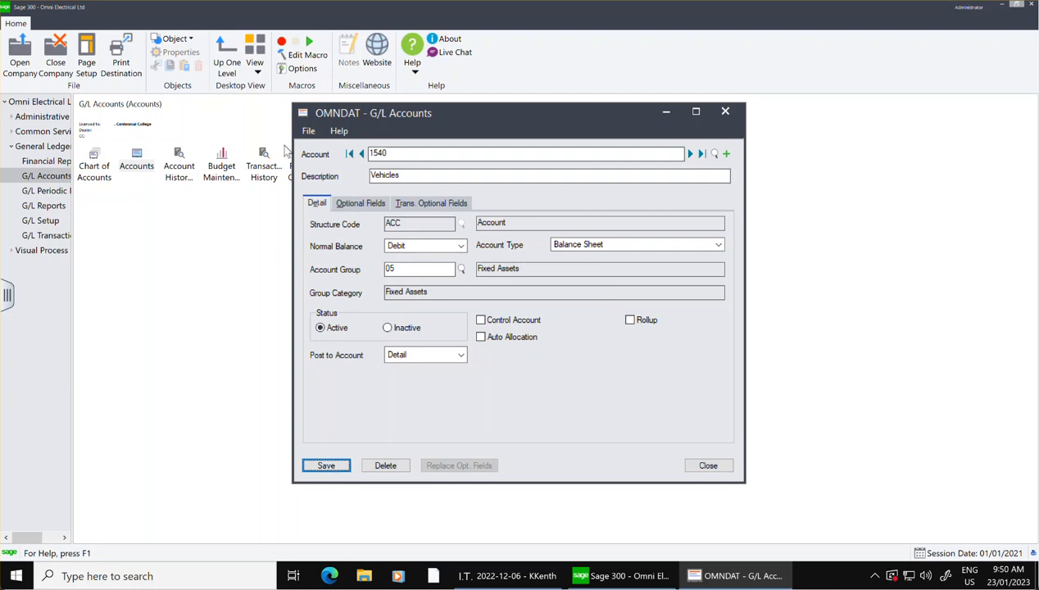
Clear the form for a new G/L account and start an account import using the Basic Account Profile.
left_click(726, 154)
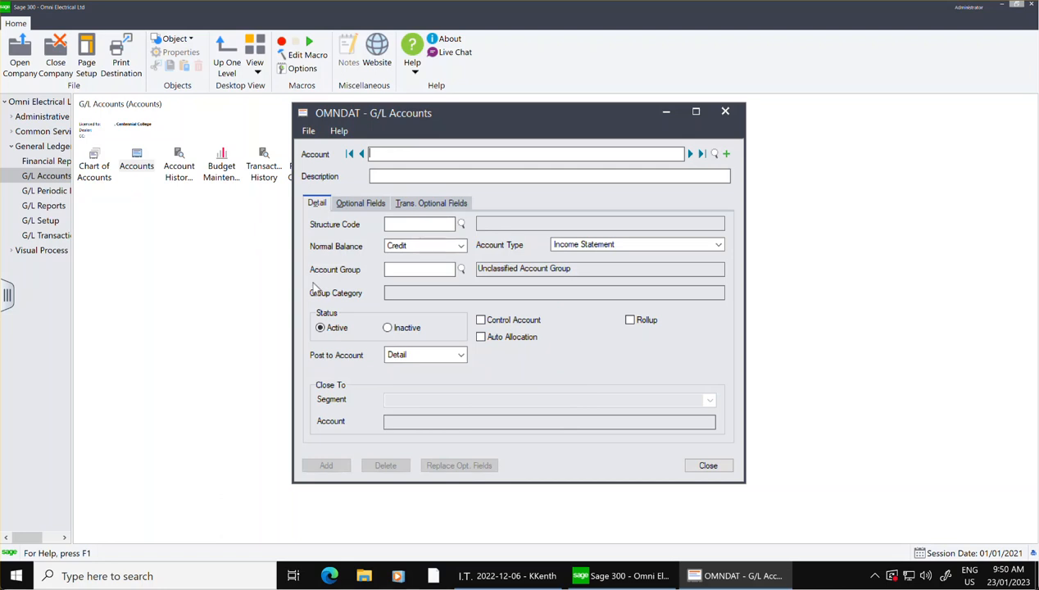
left_click(308, 132)
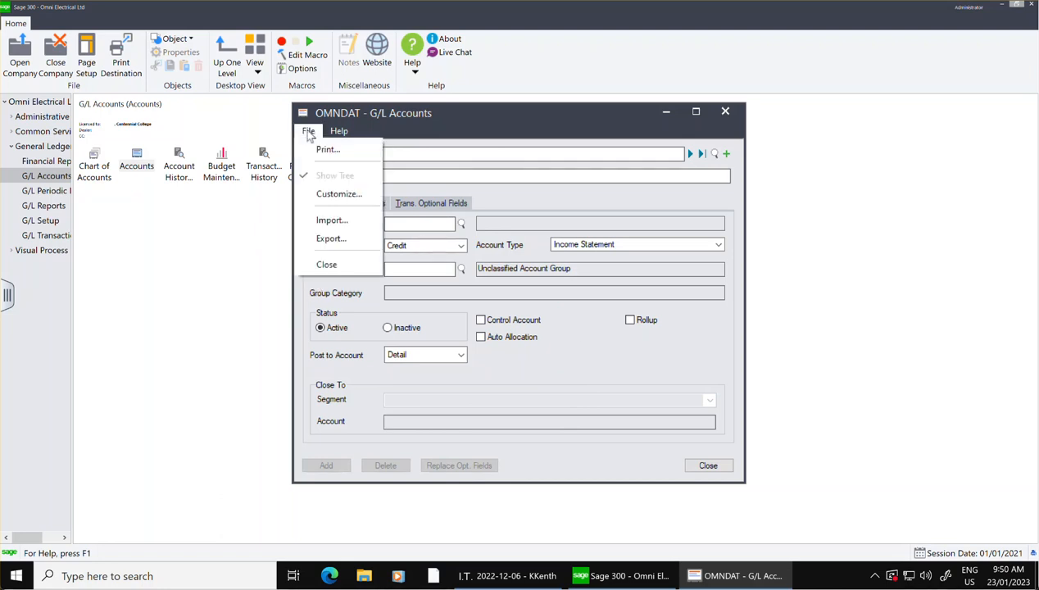
left_click(319, 226)
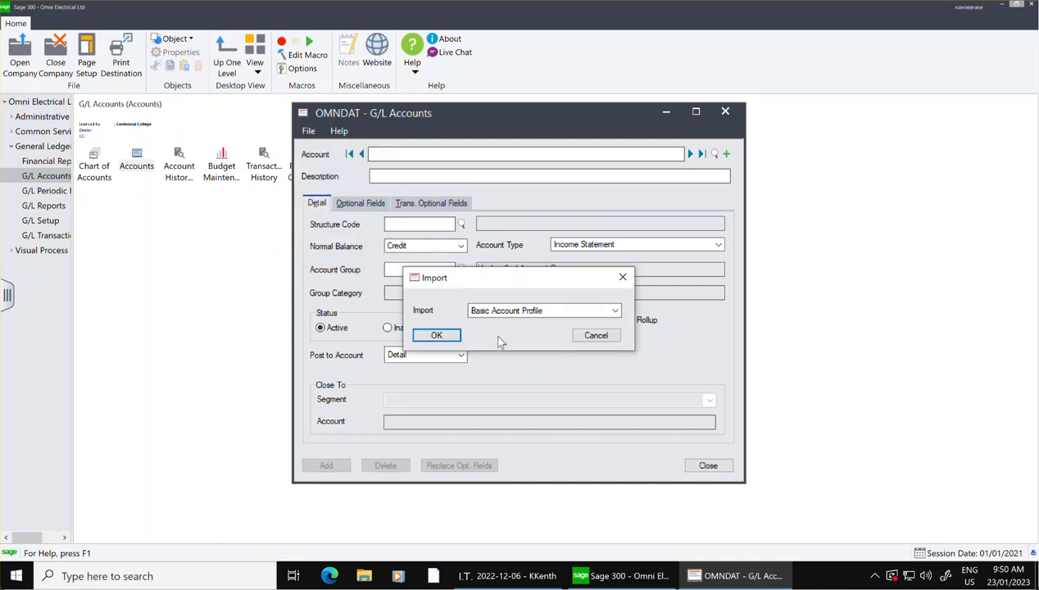
left_click(437, 335)
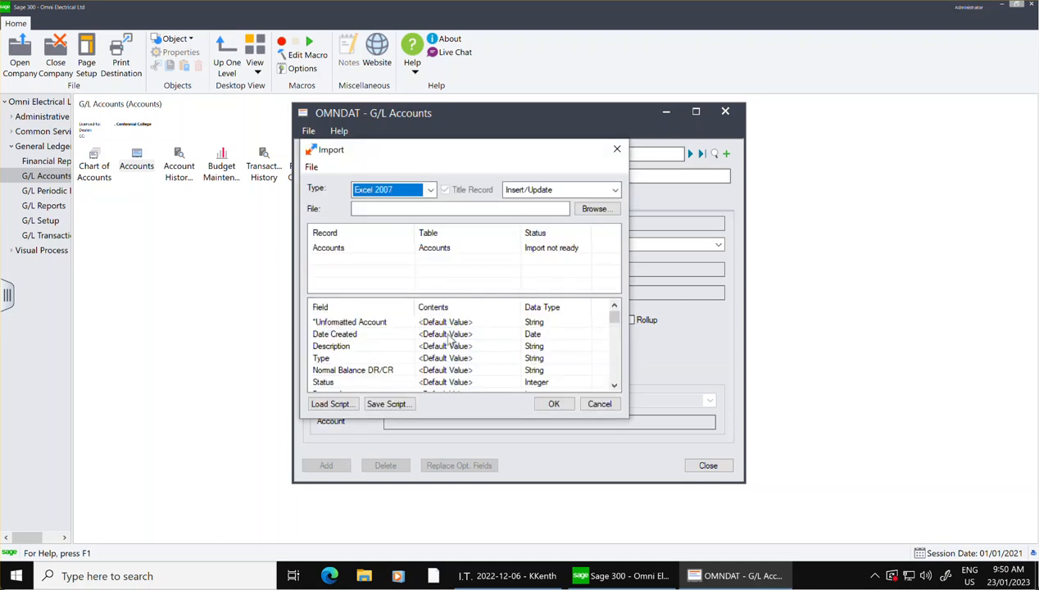
Set the account import to the Single CSV File type with the Insert/Update option.
left_click(434, 191)
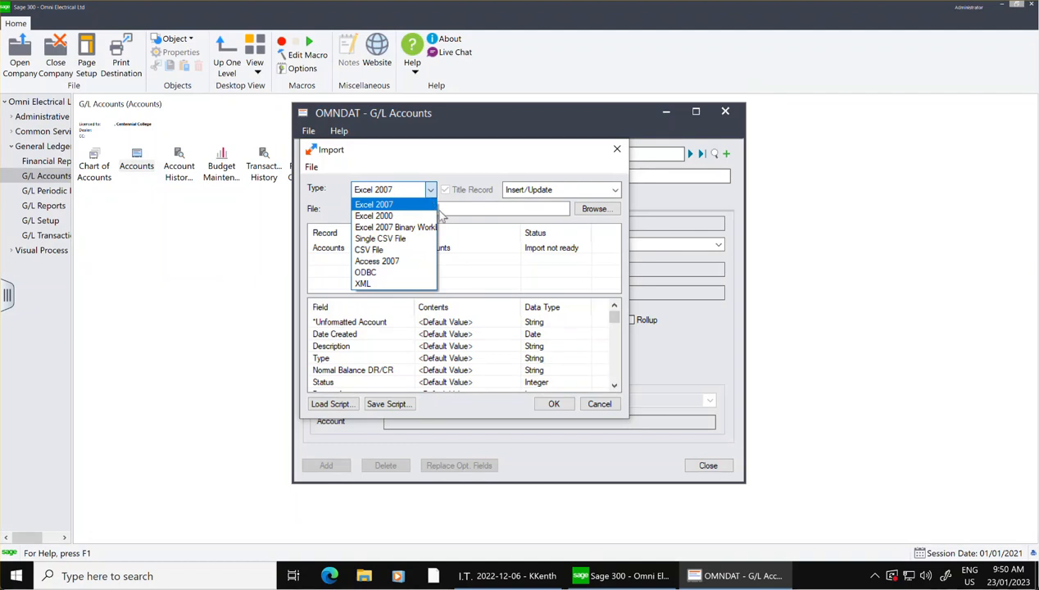
left_click(401, 240)
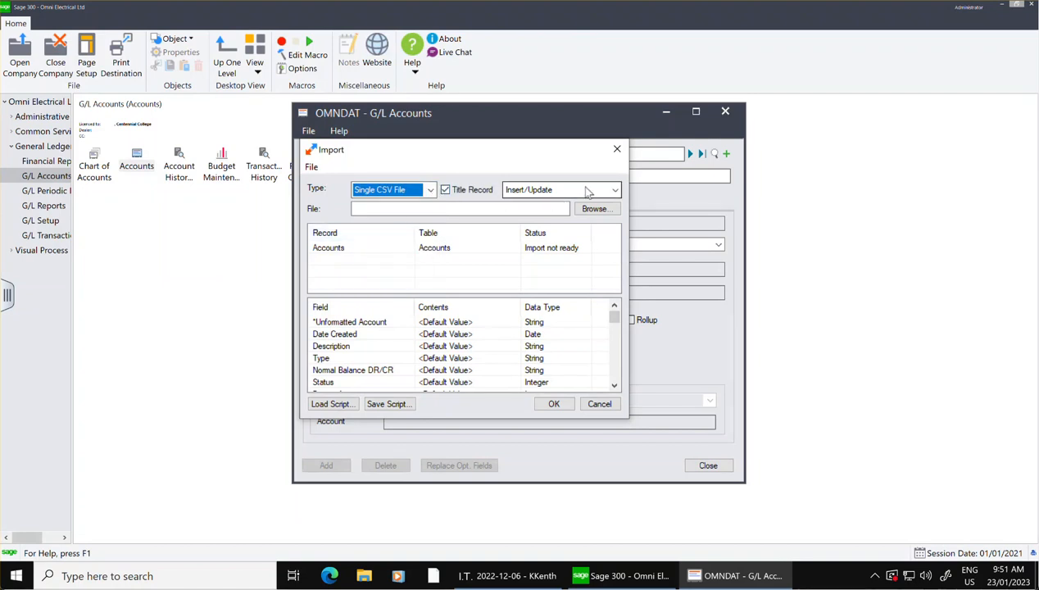
left_click(615, 190)
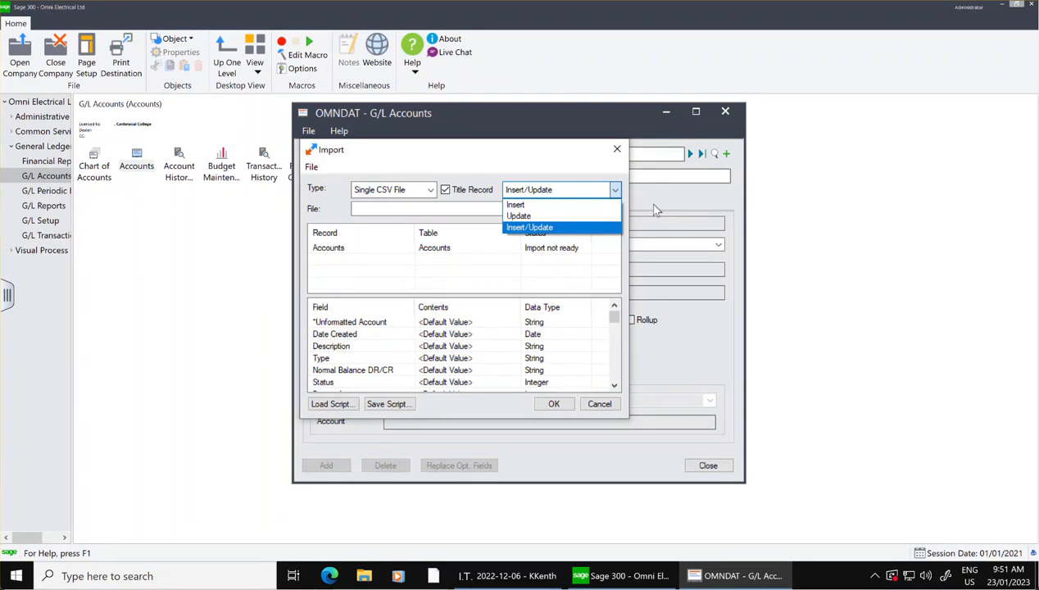
left_click(550, 228)
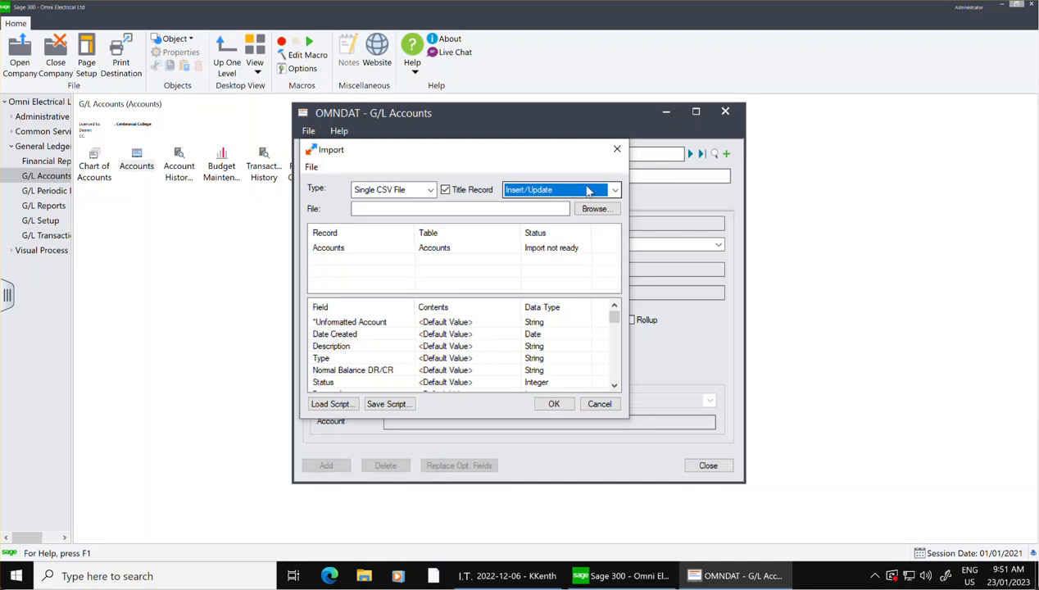
Choose Chart of Accounts.csv from the Desktop folder as the import file.
left_click(594, 210)
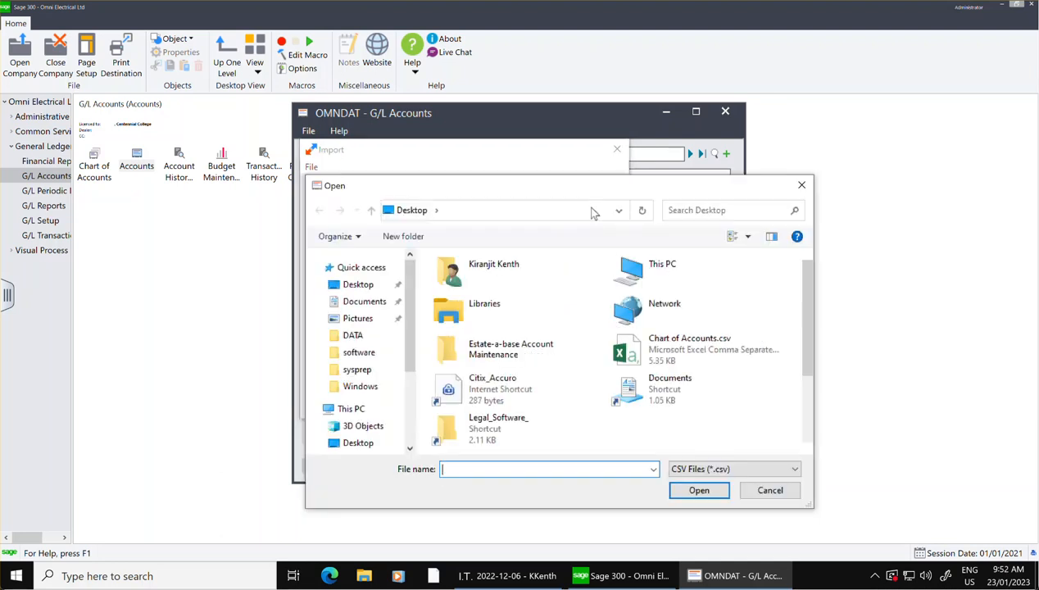
left_click(348, 414)
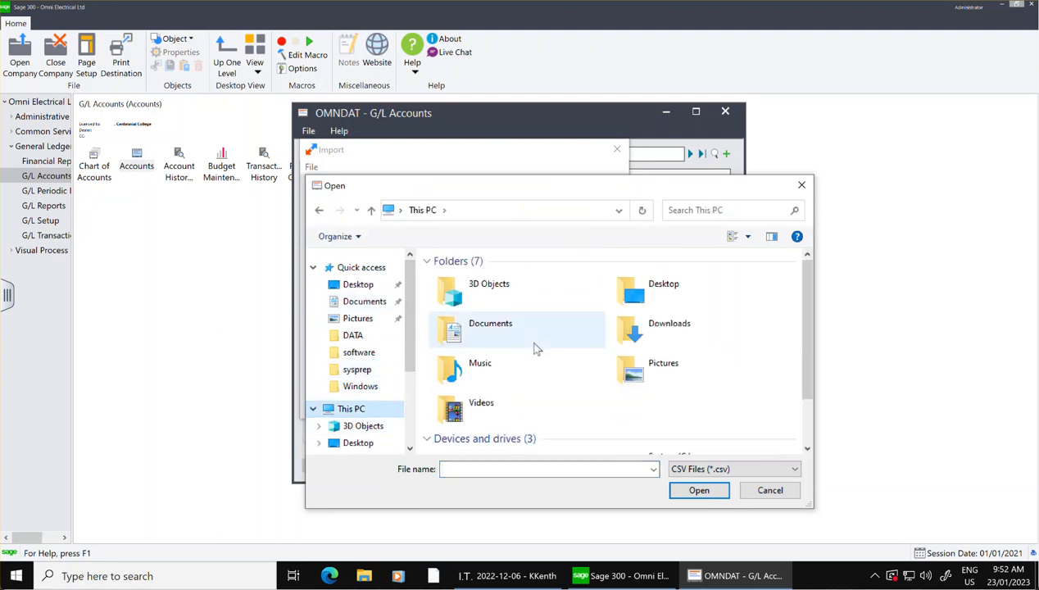
scroll(536, 349, "down", 1)
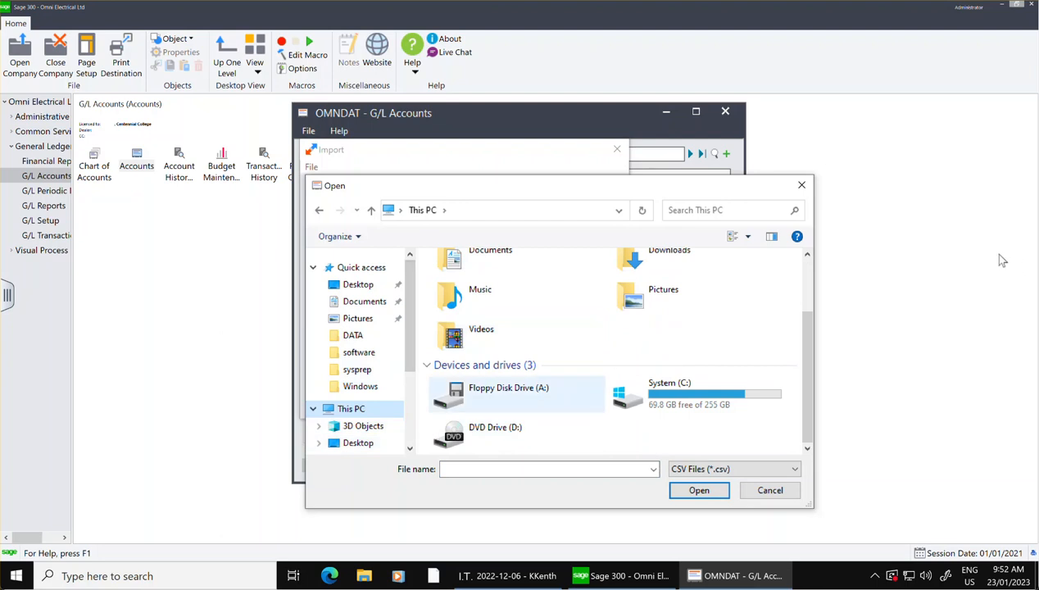
left_click(353, 448)
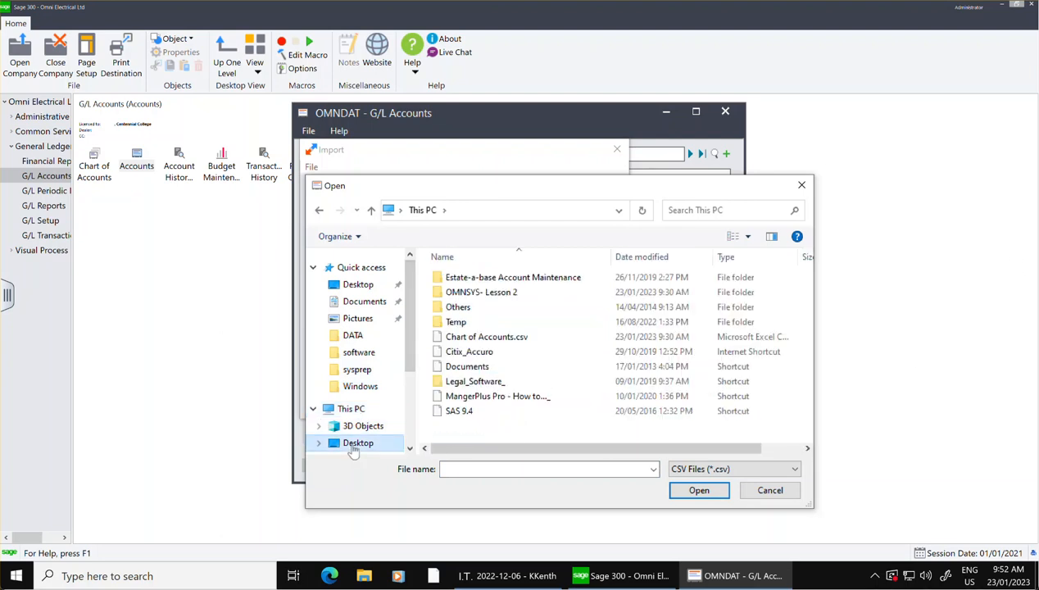
left_click(492, 339)
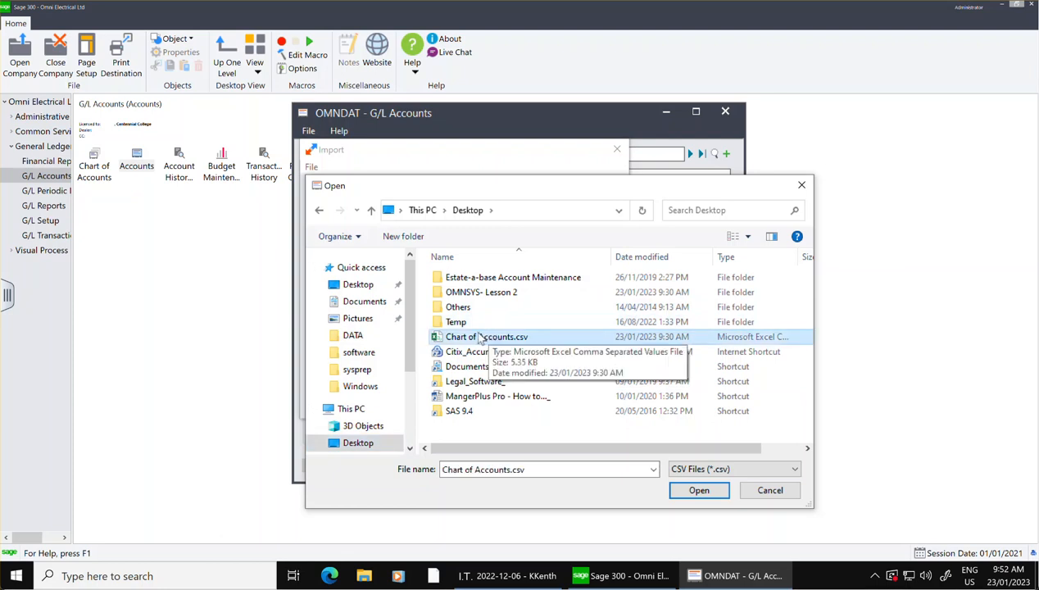
left_click(699, 489)
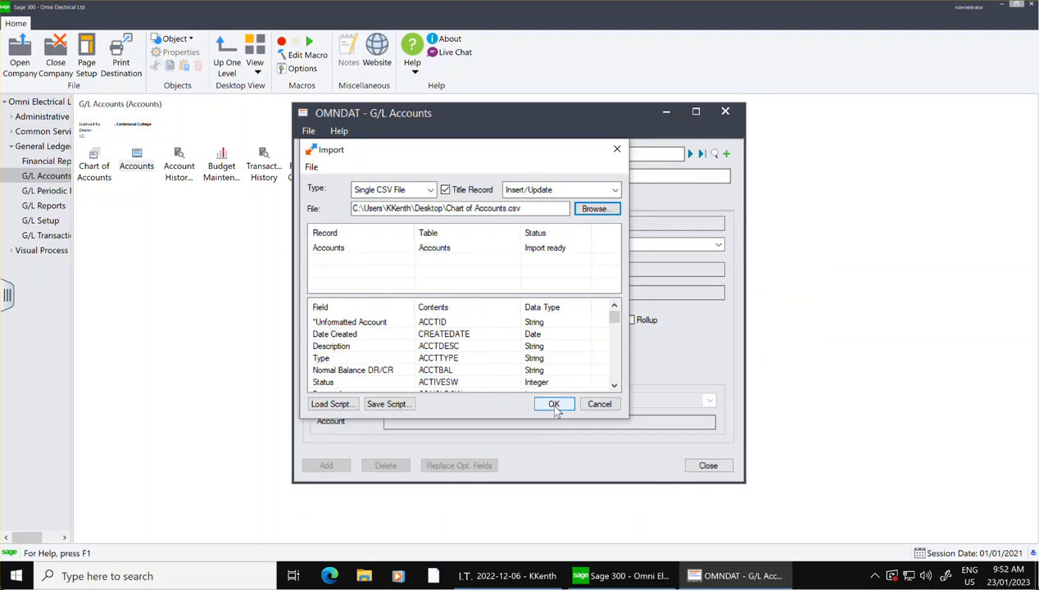
Run the account import, dismiss its result message and close the G/L Accounts window.
left_click(554, 407)
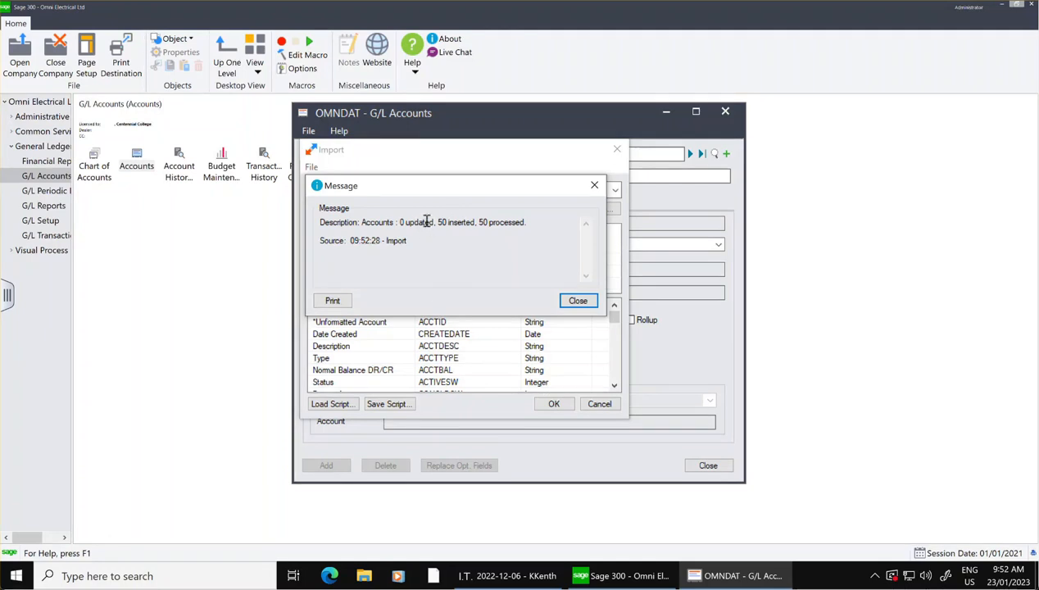
left_click_drag(441, 222, 520, 225)
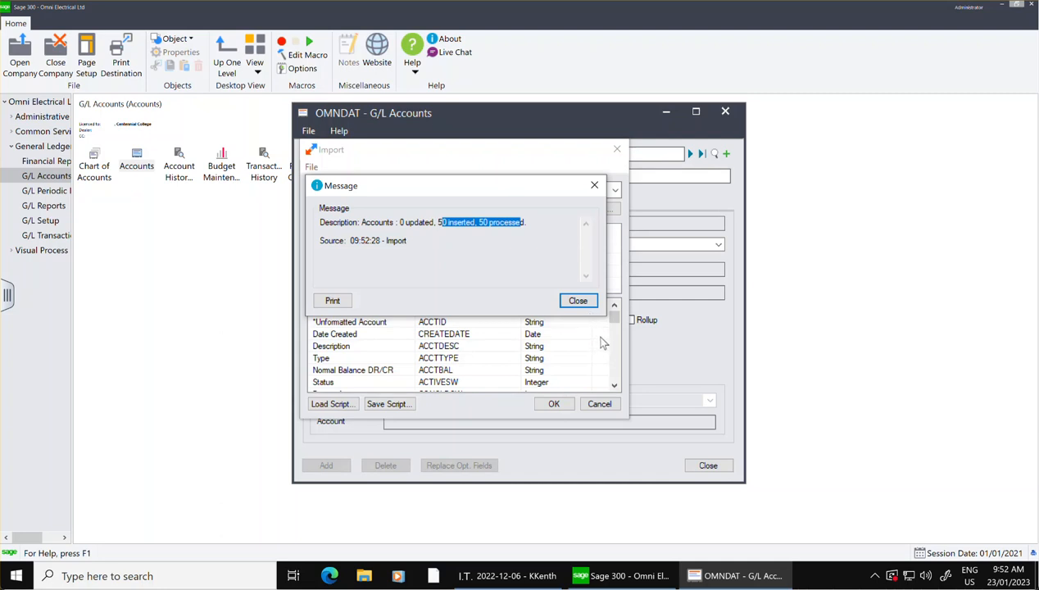
left_click(578, 301)
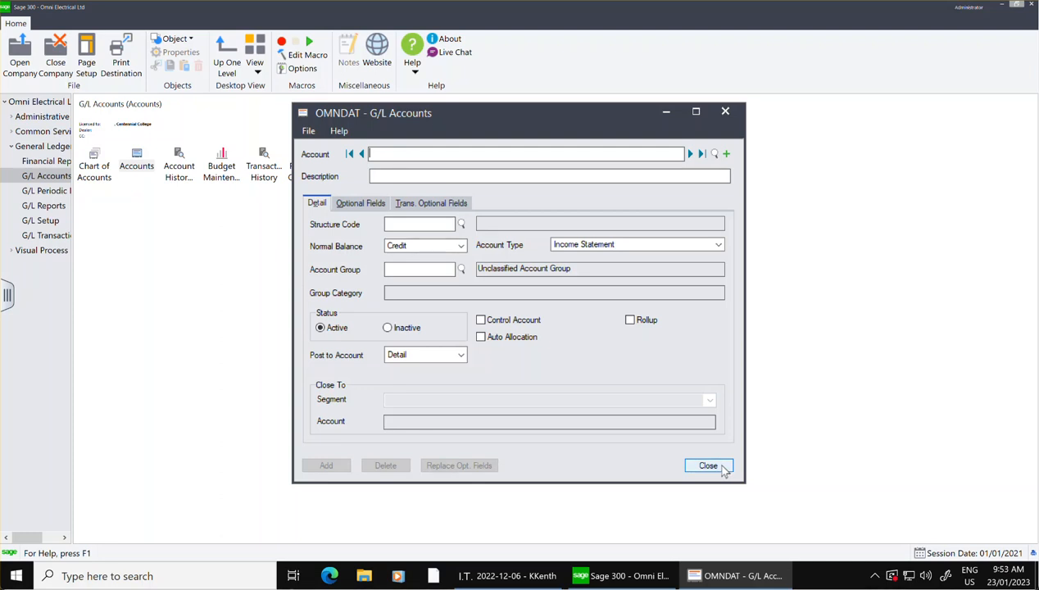
left_click(723, 465)
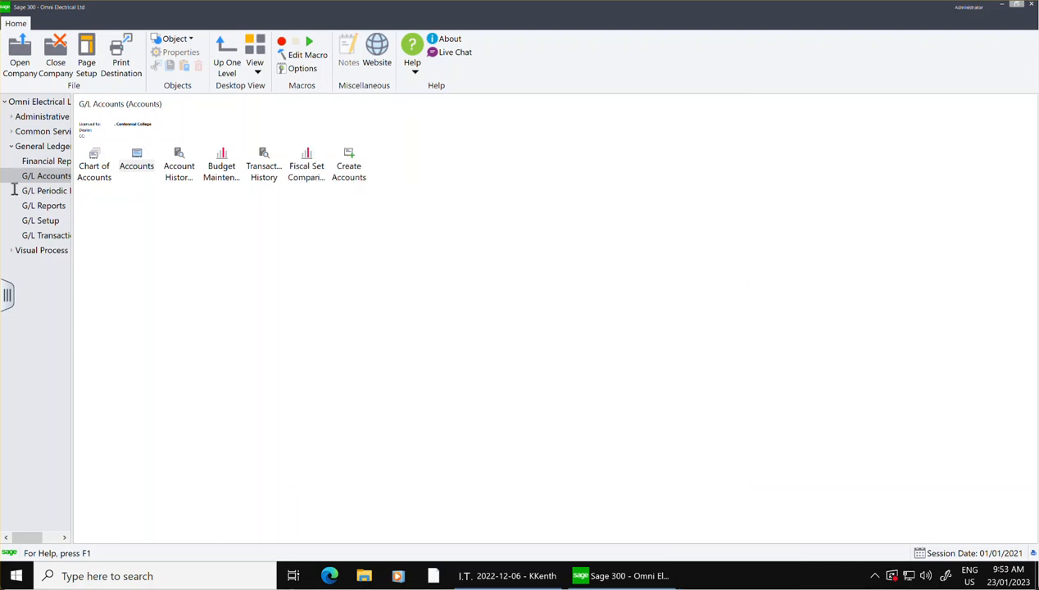
Open the G/L Chart of Accounts and review the listed accounts with their types and normal balances.
double_click(90, 168)
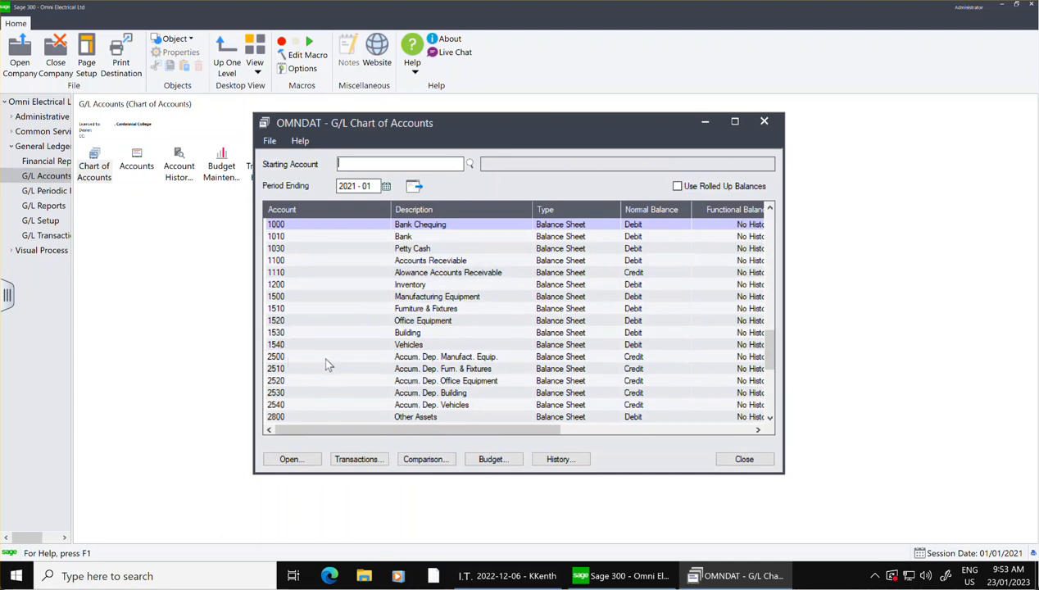
scroll(317, 369, "down", 11)
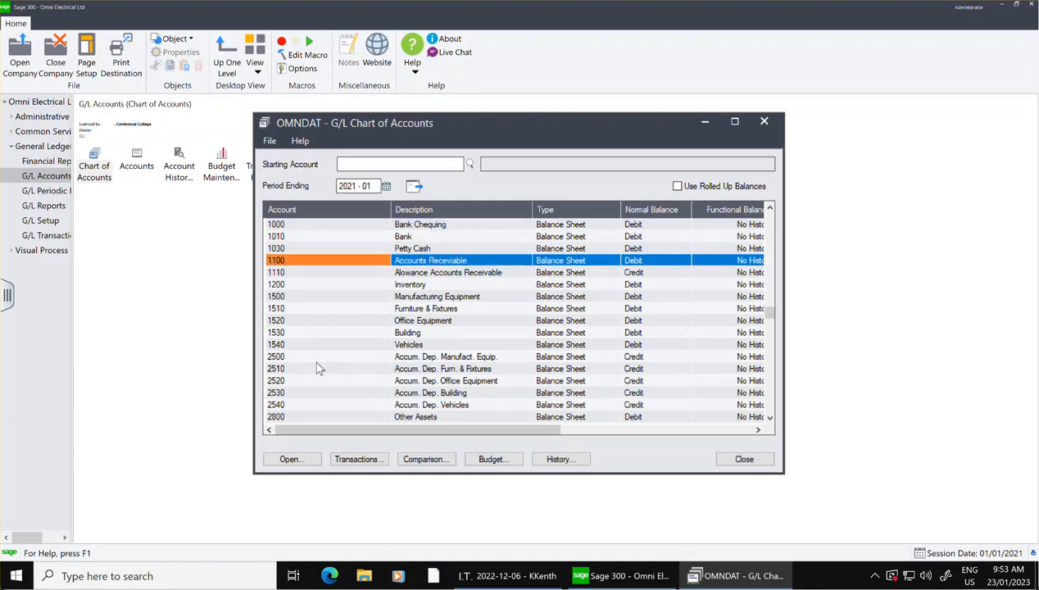
scroll(318, 368, "down", 9)
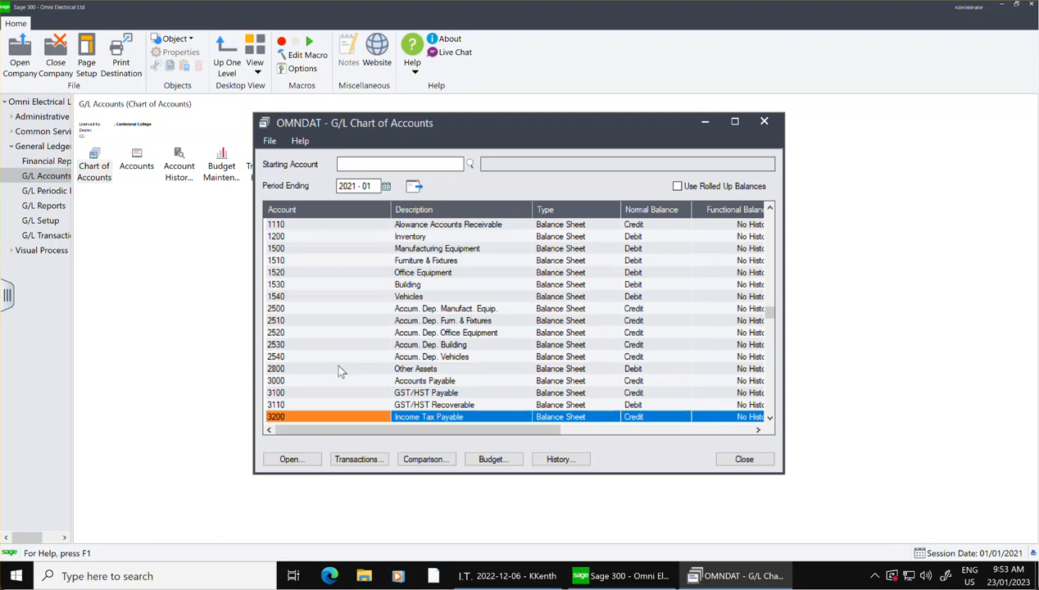
scroll(365, 355, "down", 10)
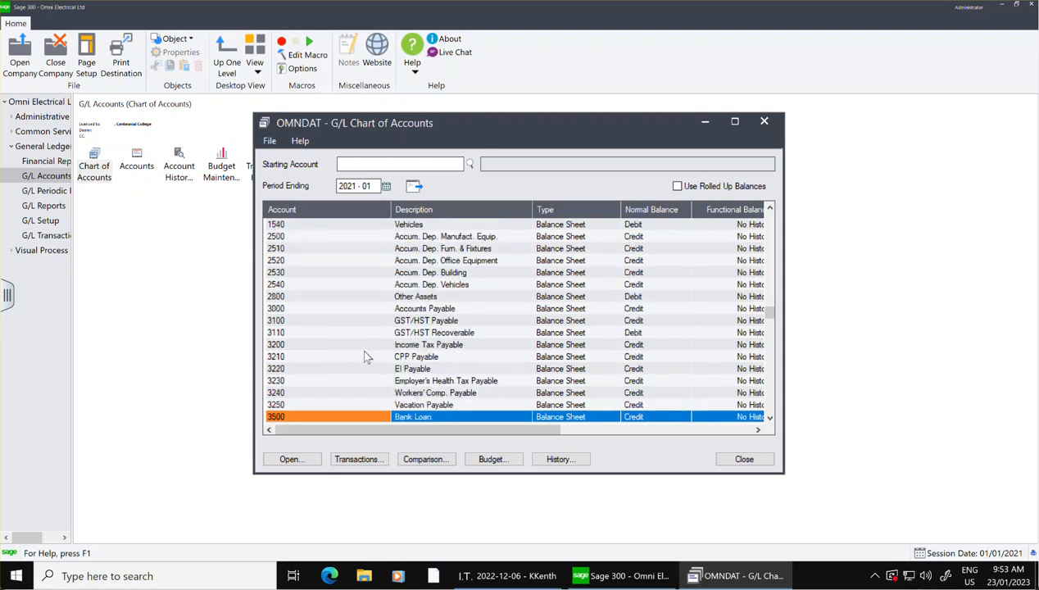
scroll(364, 355, "down", 6)
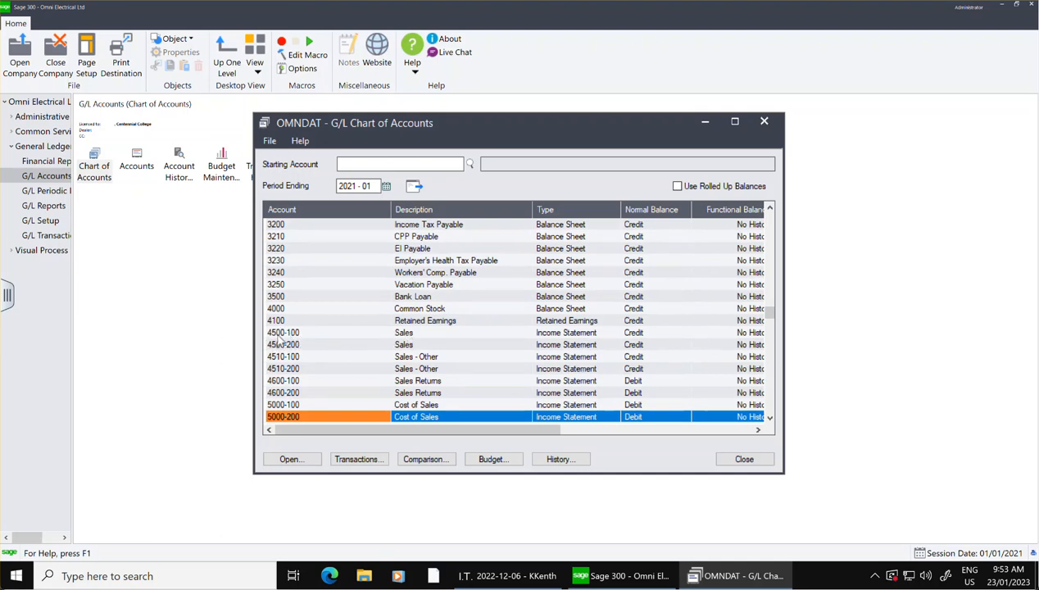
Open account 4500-100 Sales from the chart of accounts to examine its details, and close both the account and the chart.
left_click(309, 333)
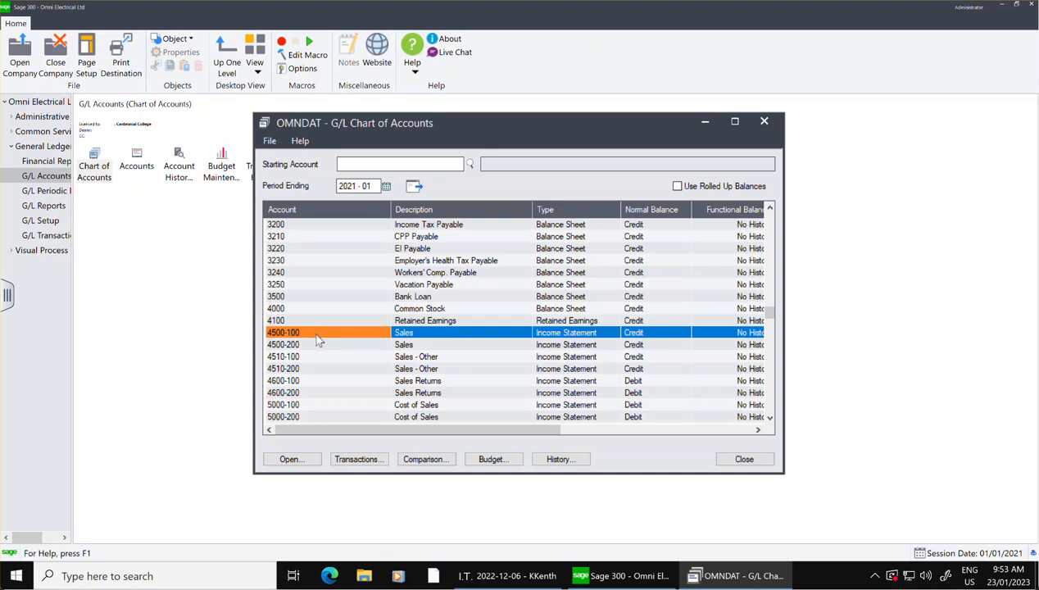
double_click(324, 332)
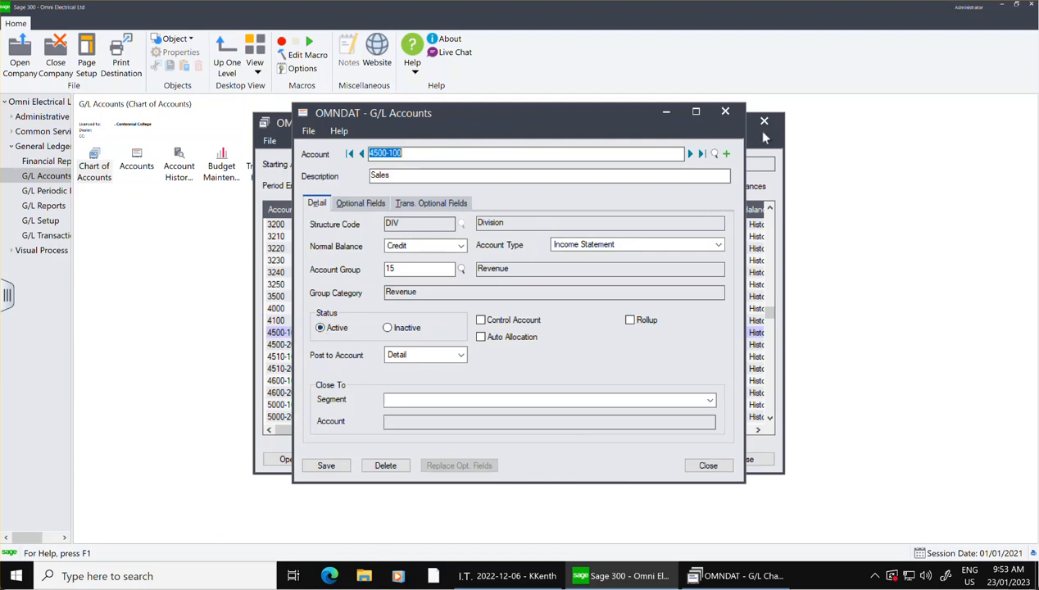
left_click(727, 113)
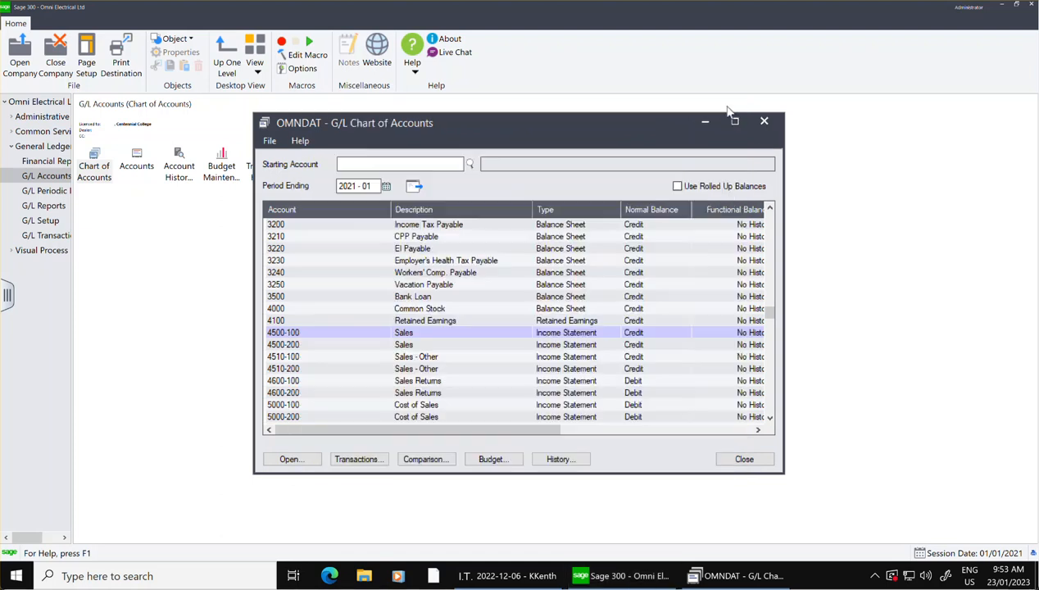
left_click(300, 333)
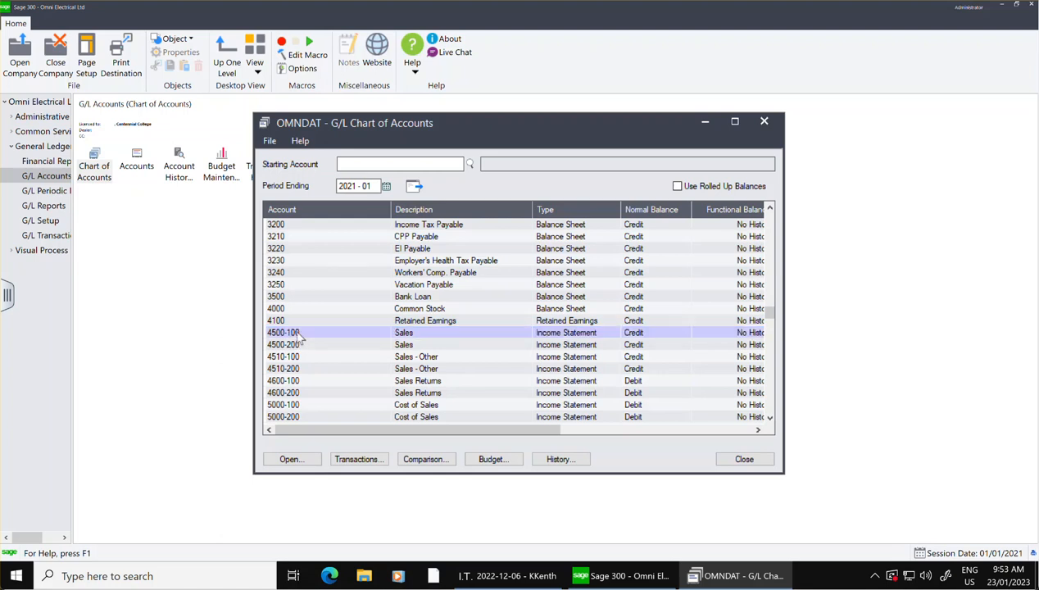
double_click(299, 333)
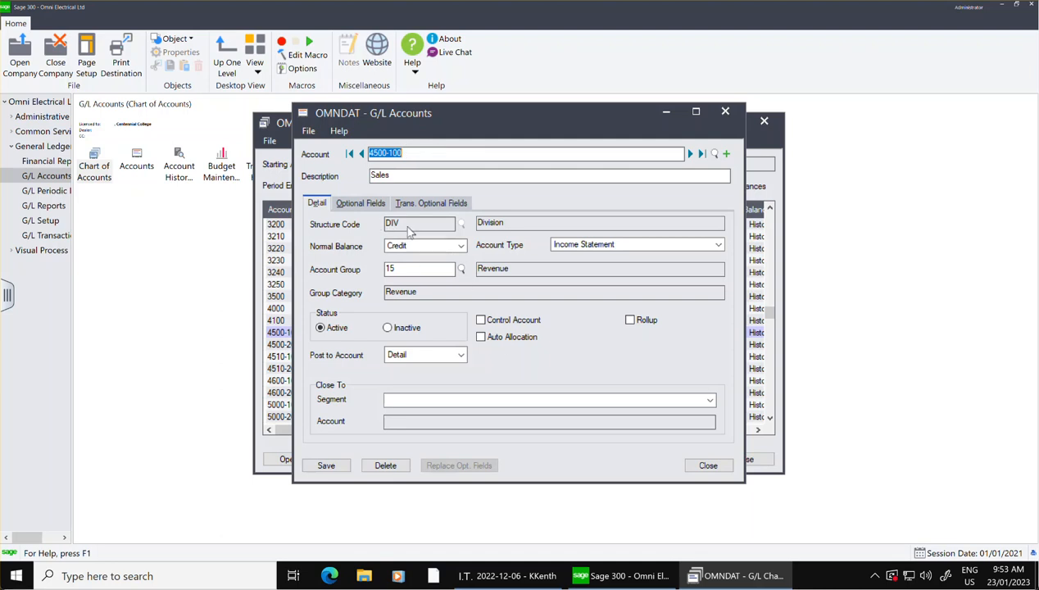
left_click(726, 112)
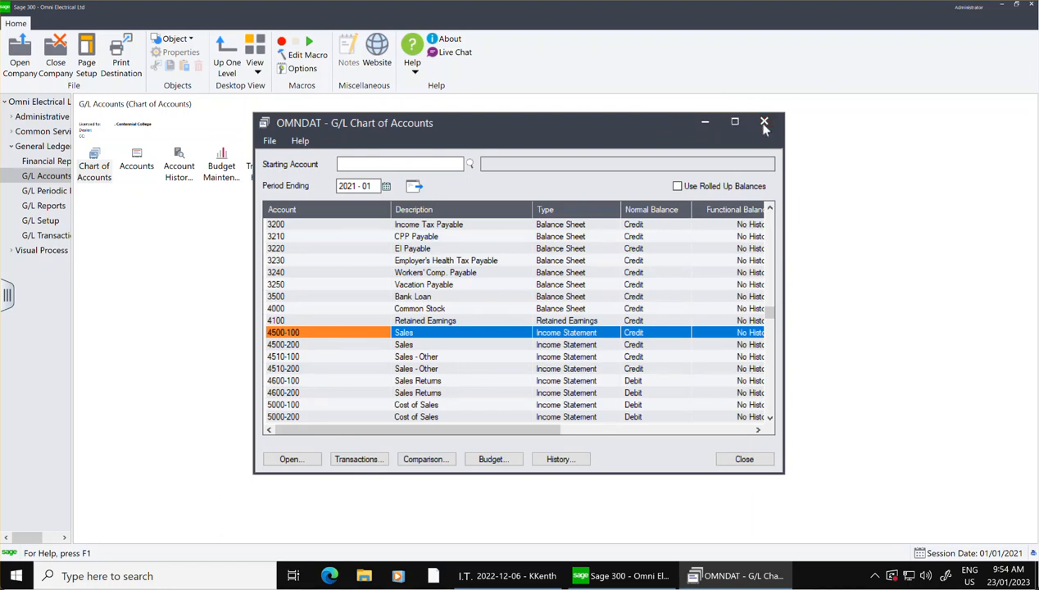
left_click(763, 122)
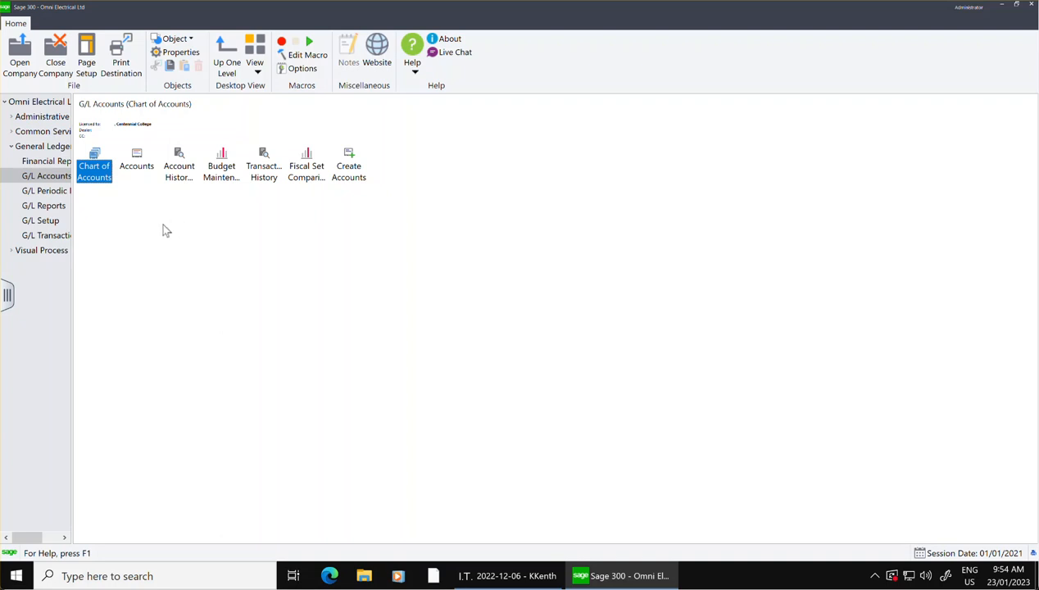
Open G/L Create Accounts and set both the source and the new accounts' structure code to DIV.
double_click(137, 161)
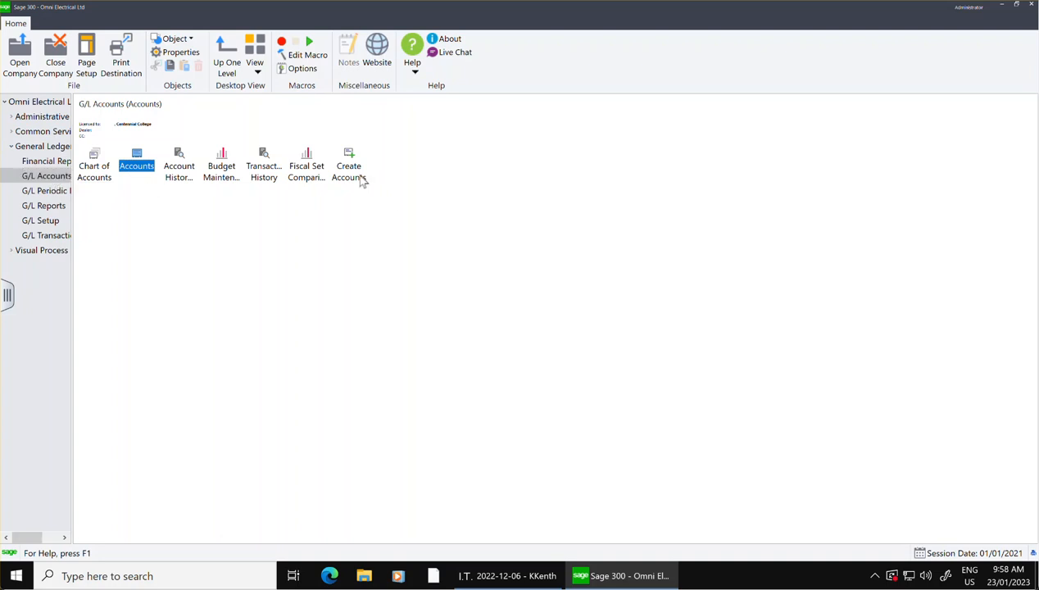
double_click(359, 174)
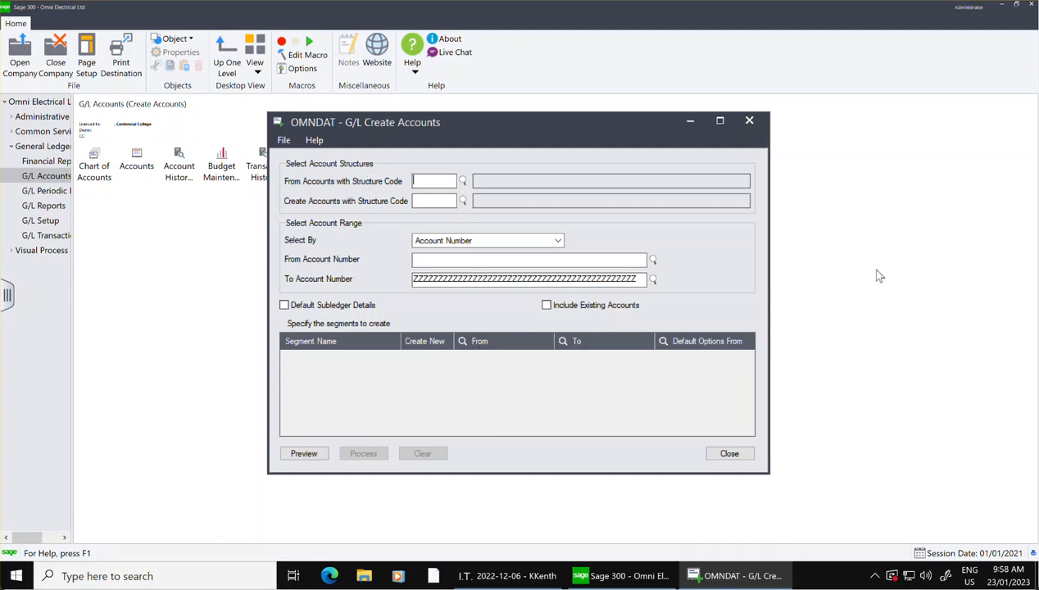
left_click(462, 180)
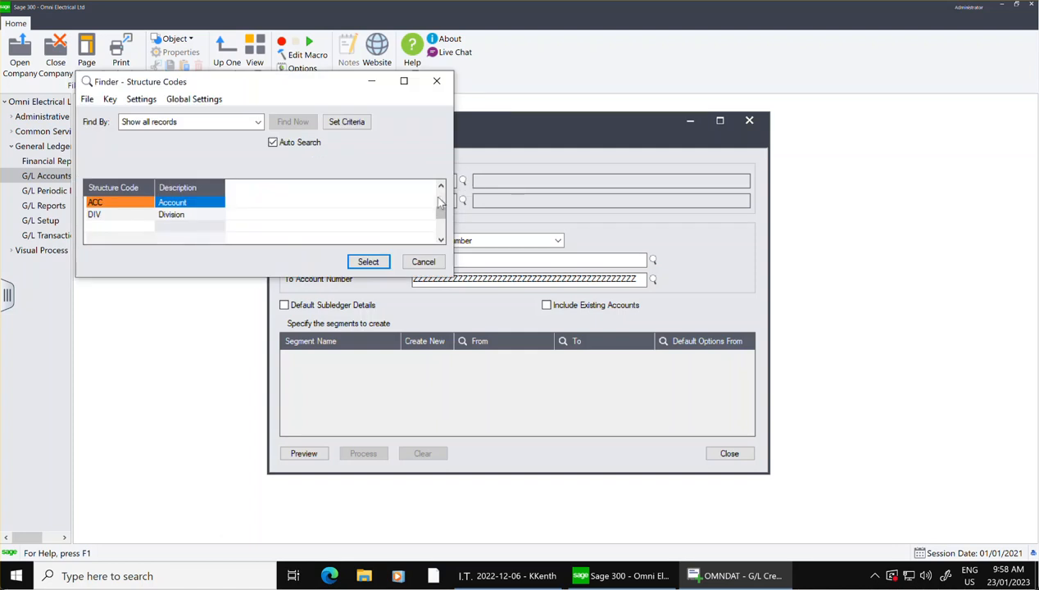
left_click(172, 215)
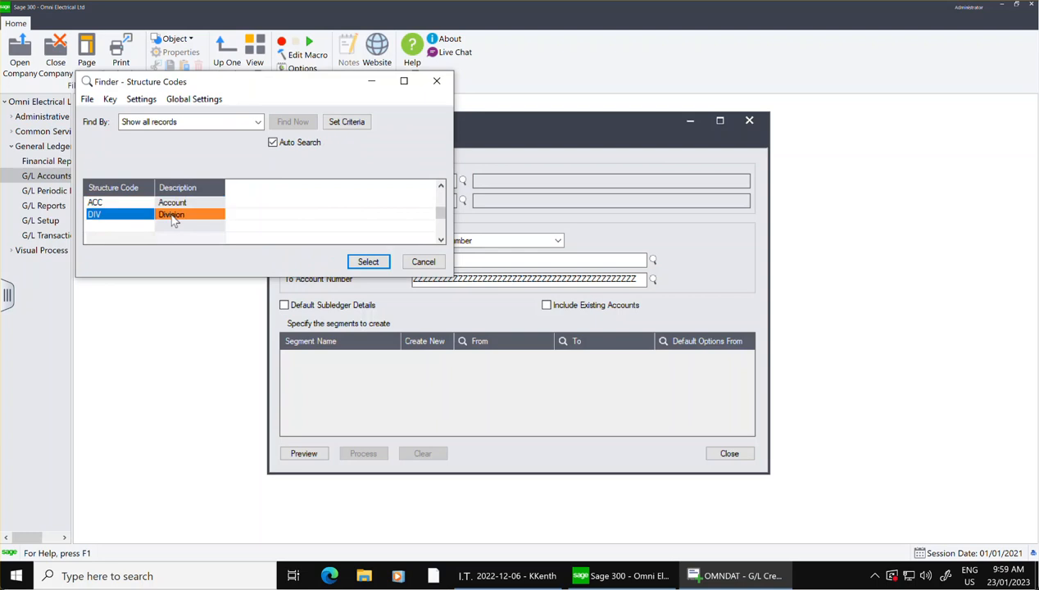
left_click(367, 263)
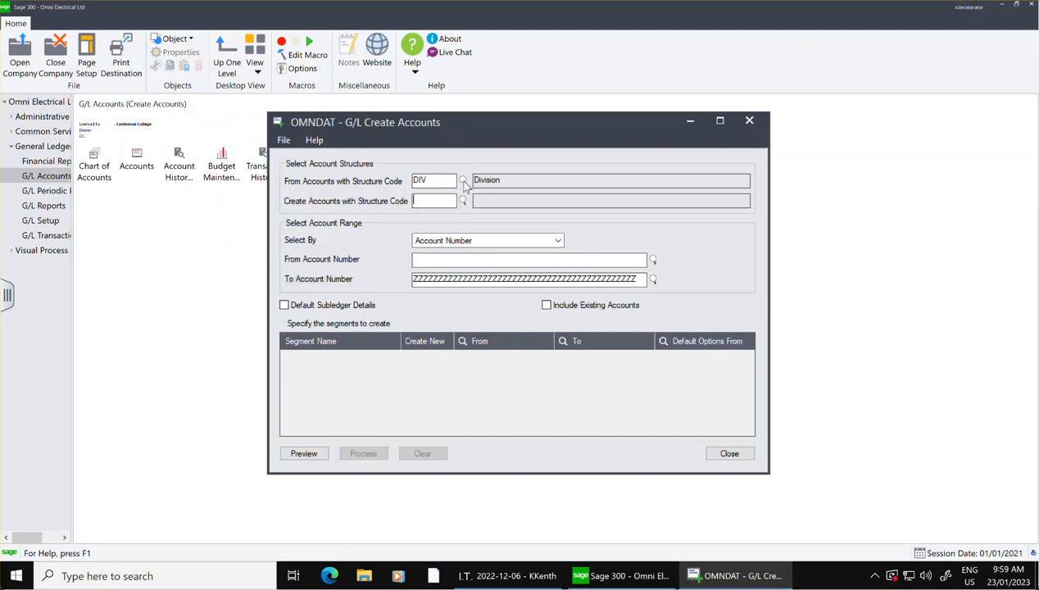
left_click(549, 273)
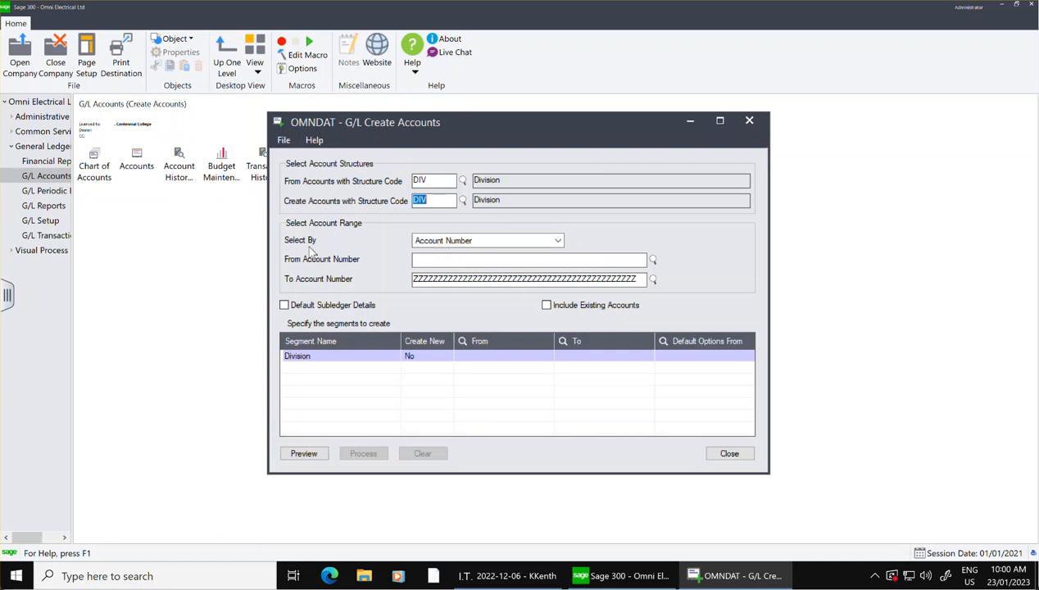
Select the account range by Segment, using the Division segment with segment code 100, Electrical Division.
left_click(523, 242)
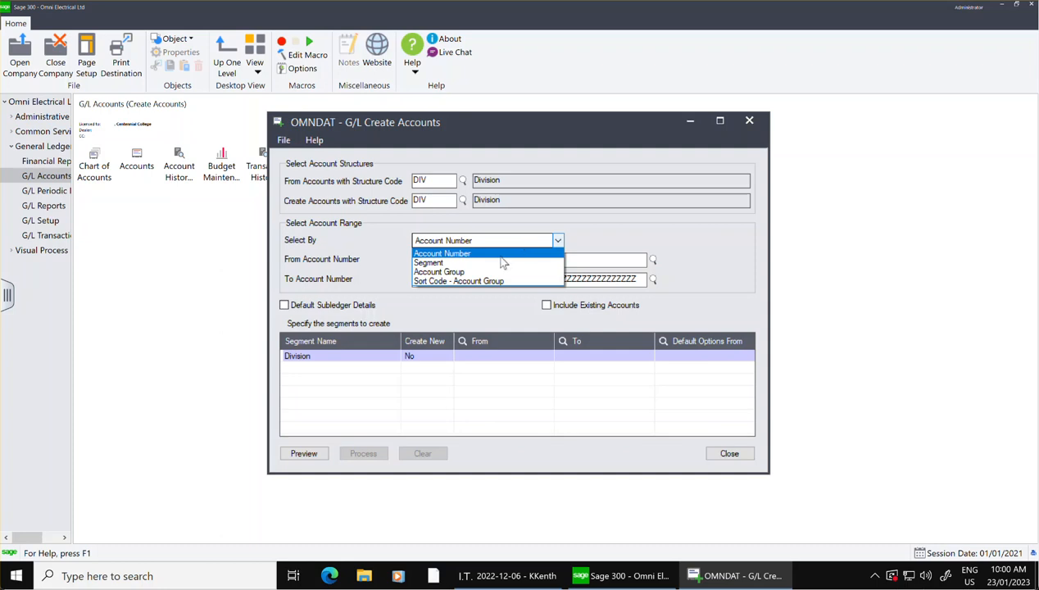
left_click(500, 262)
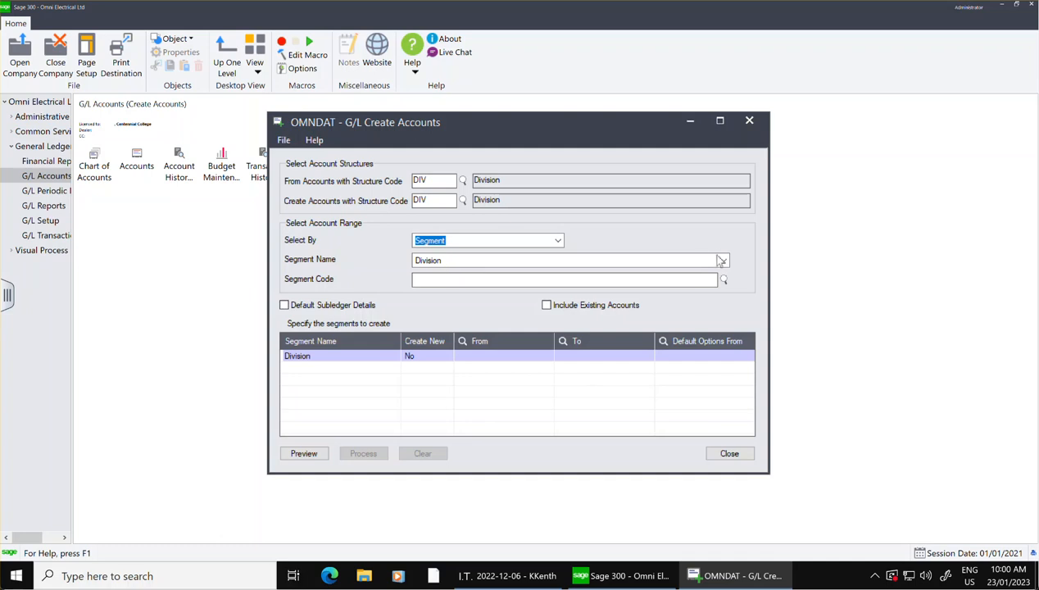
left_click(723, 280)
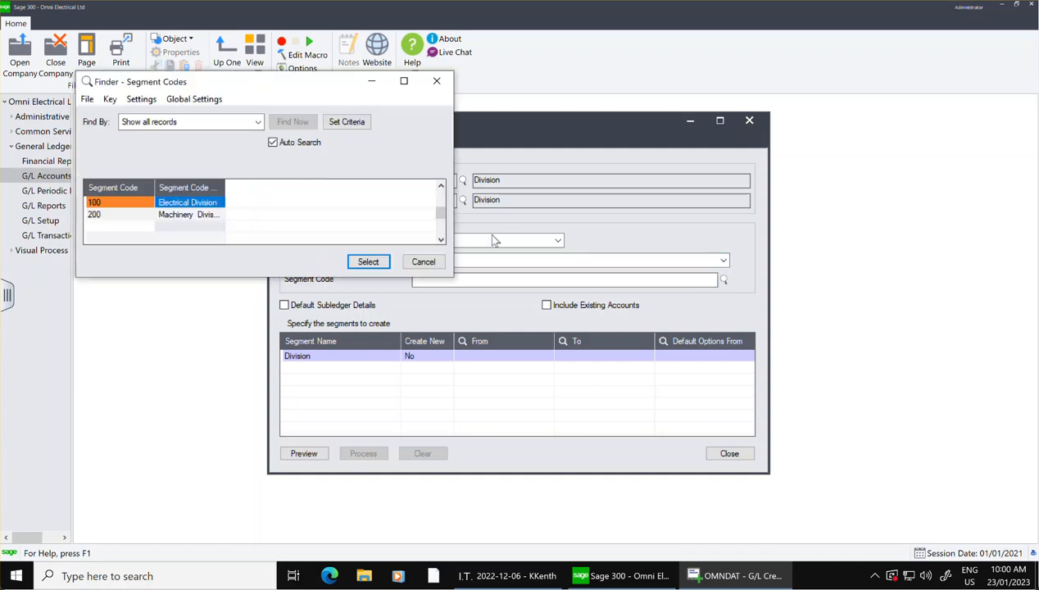
left_click(362, 260)
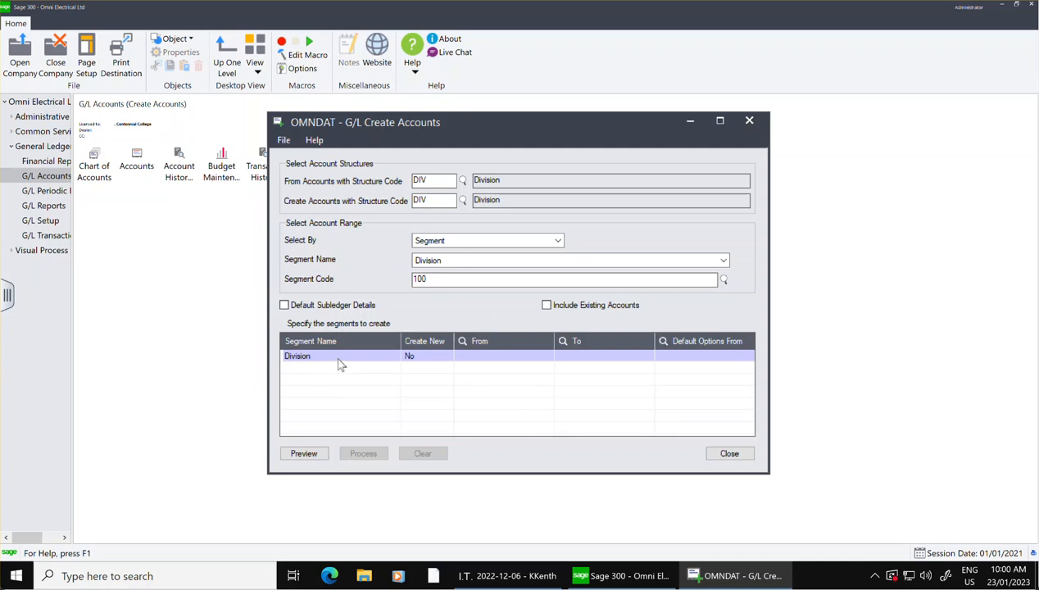
Set the Division segment to Create New Yes, from 200 to 200, with default options from 100.
double_click(443, 361)
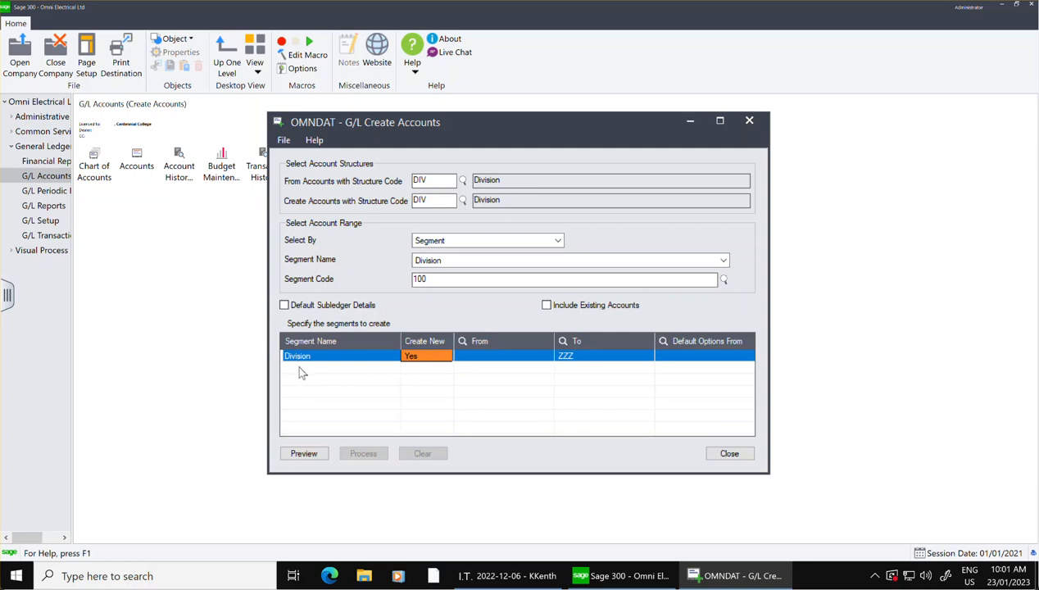
left_click(501, 358)
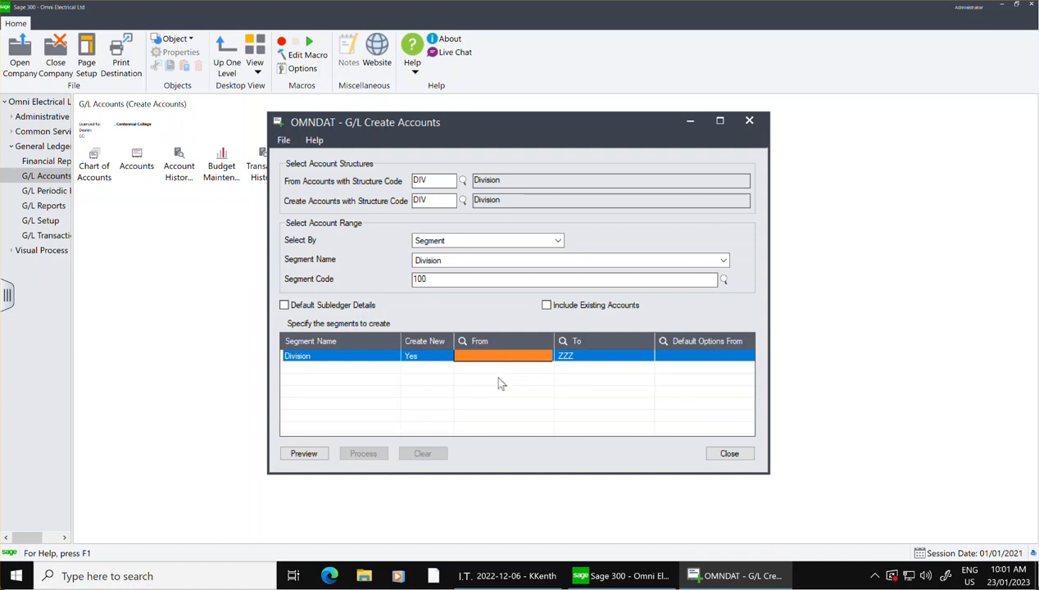
type("200")
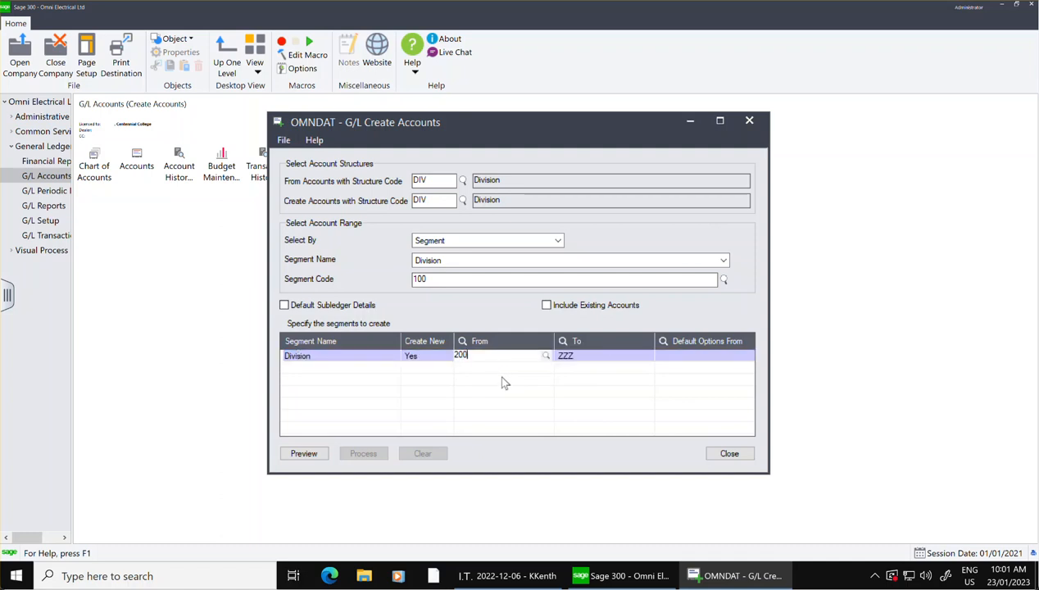
left_click(604, 353)
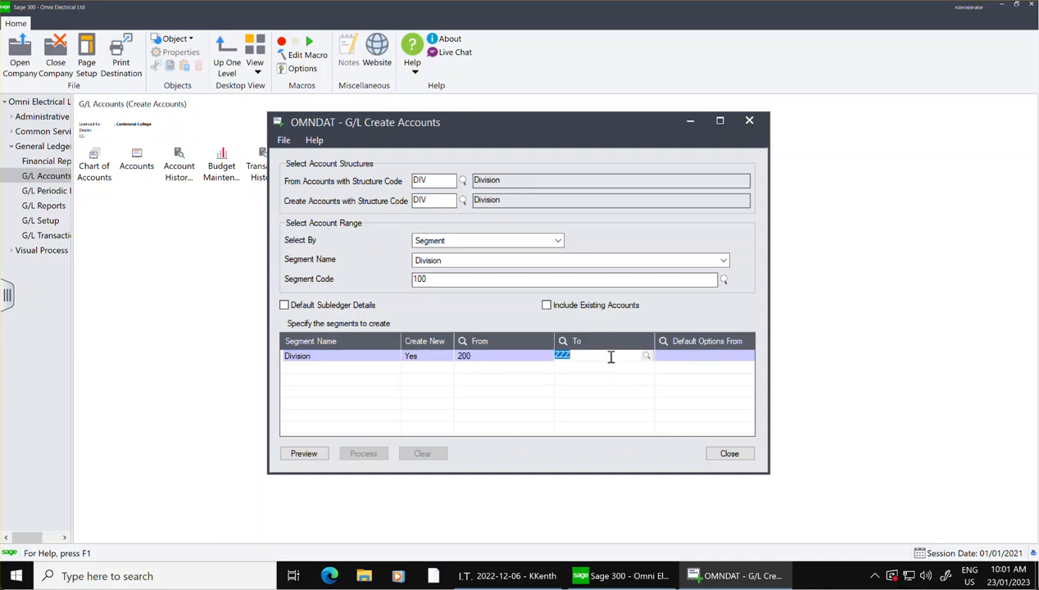
type("200")
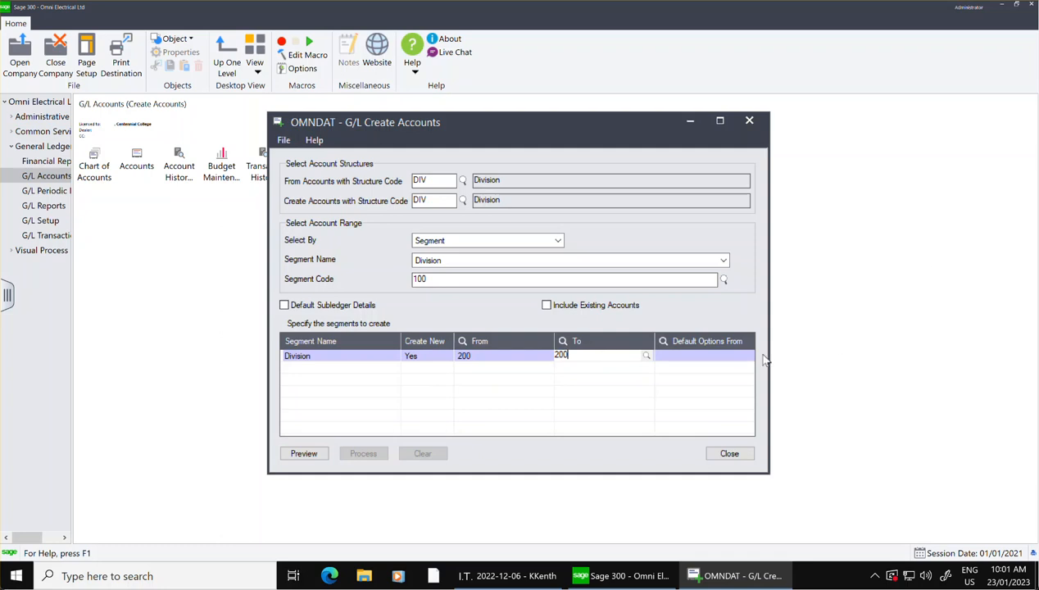
left_click(723, 357)
type("100")
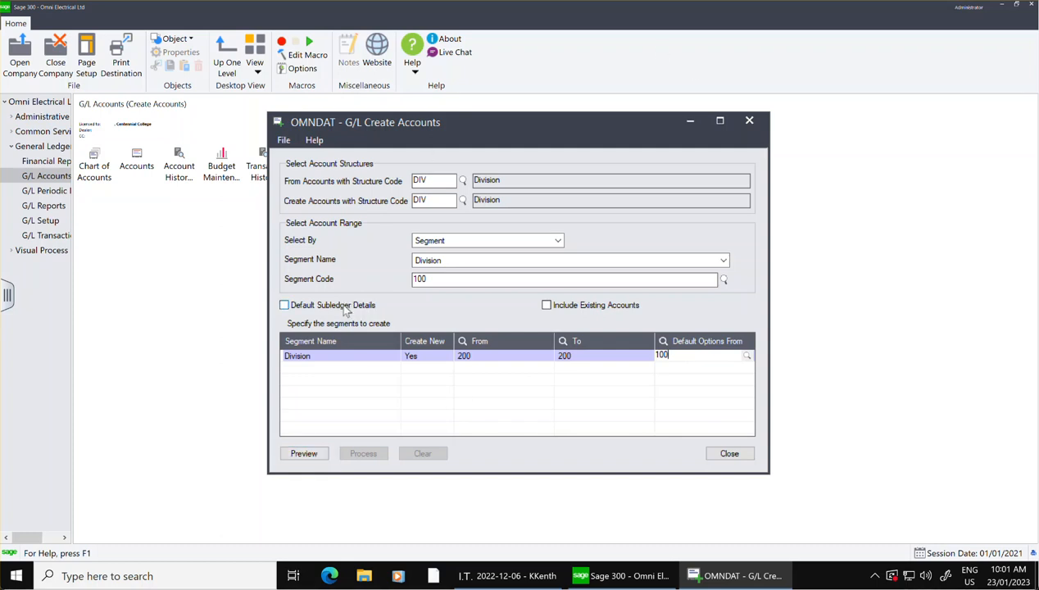
Preview the accounts to create, review the preview list, and close Create Accounts without processing them.
left_click(304, 454)
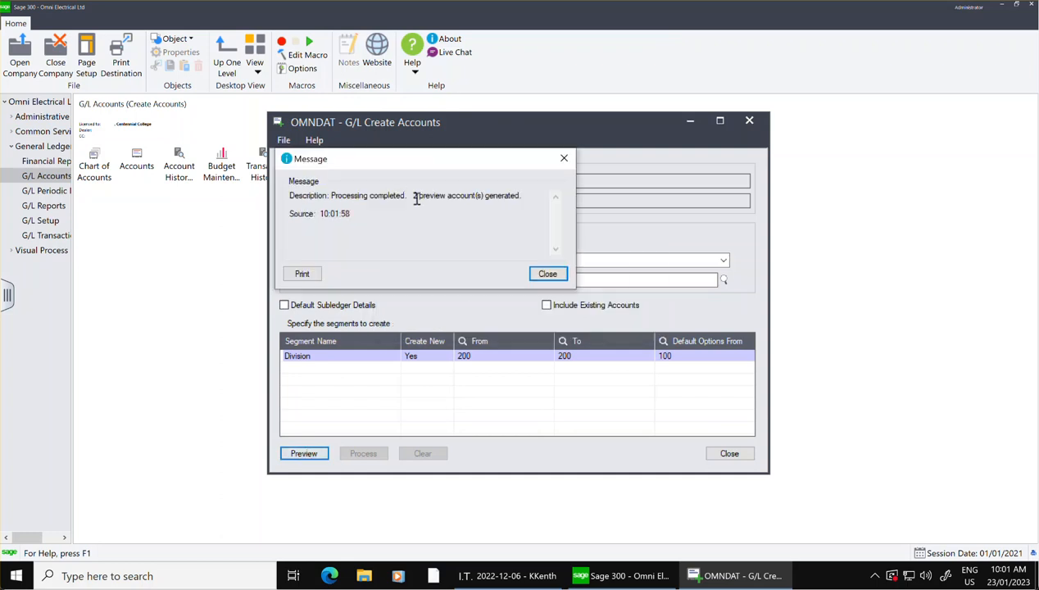
left_click(547, 273)
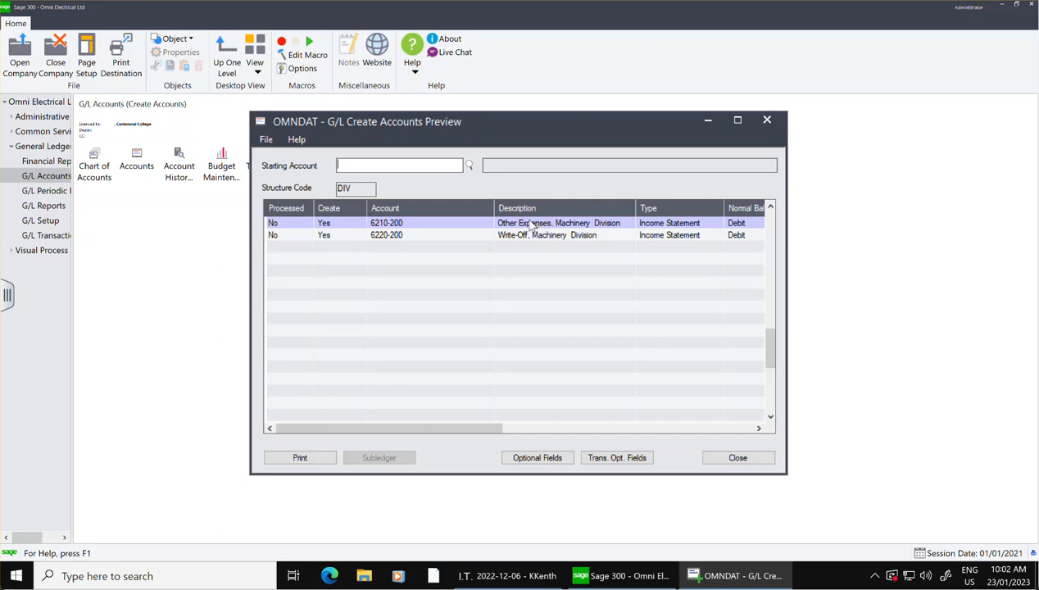
left_click(726, 457)
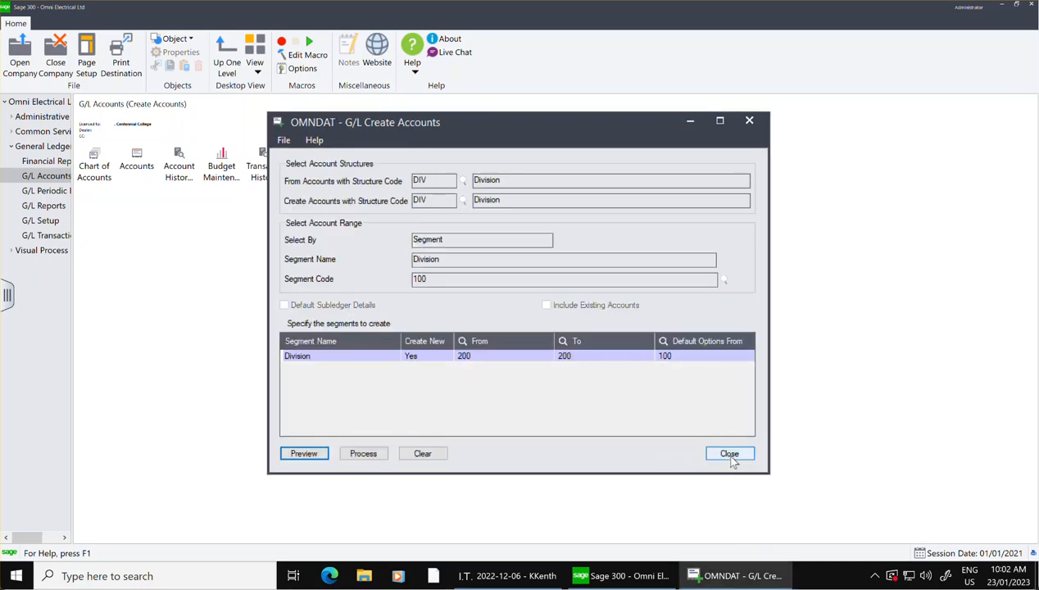
left_click(731, 455)
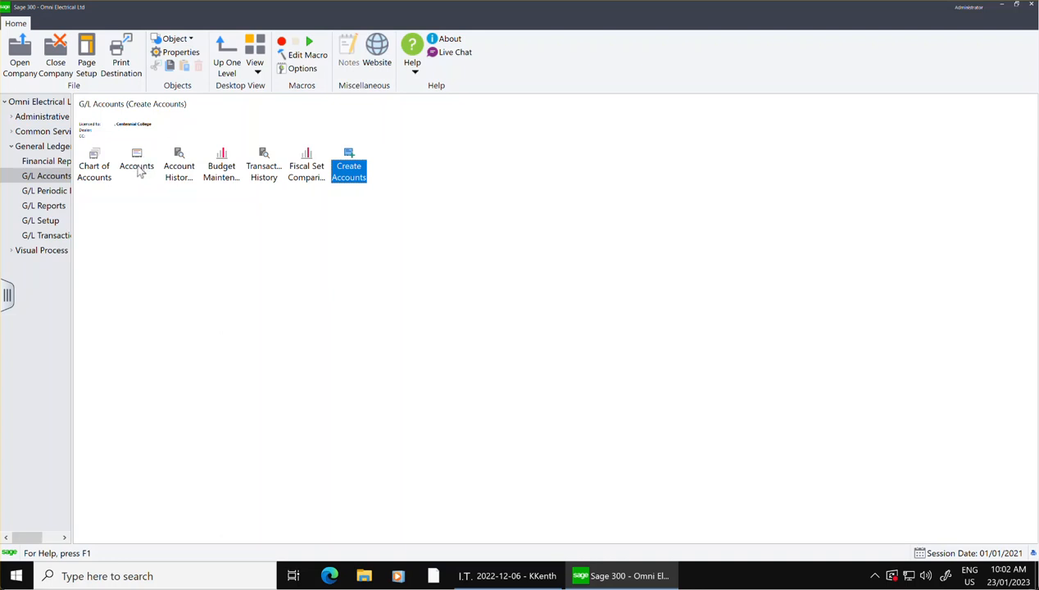
Open G/L Accounts, look through the end of the full account list in the finder, and load account 6220-100 Write-Off.
double_click(139, 167)
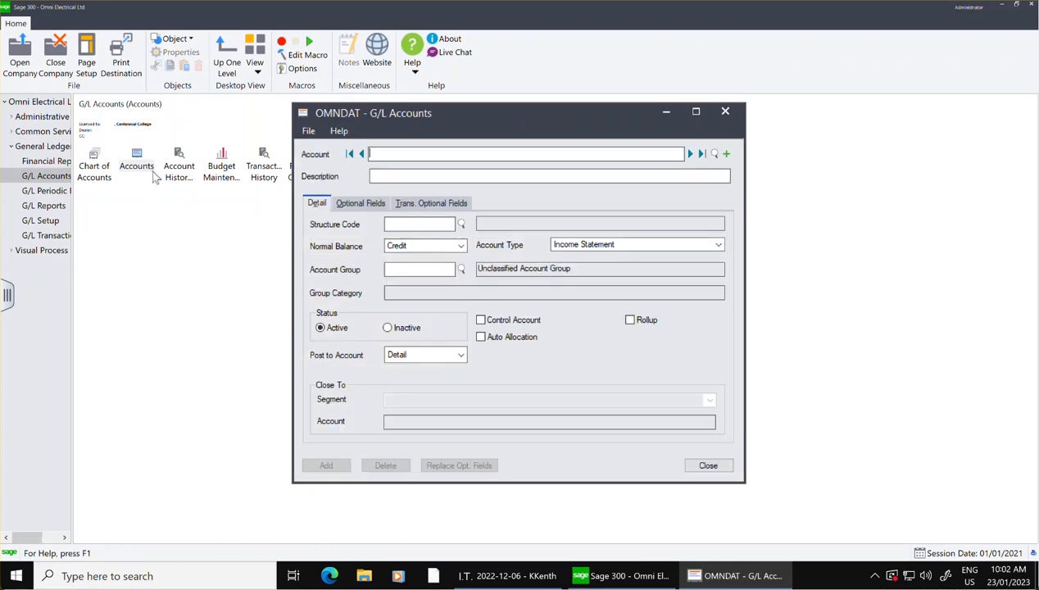
left_click(713, 155)
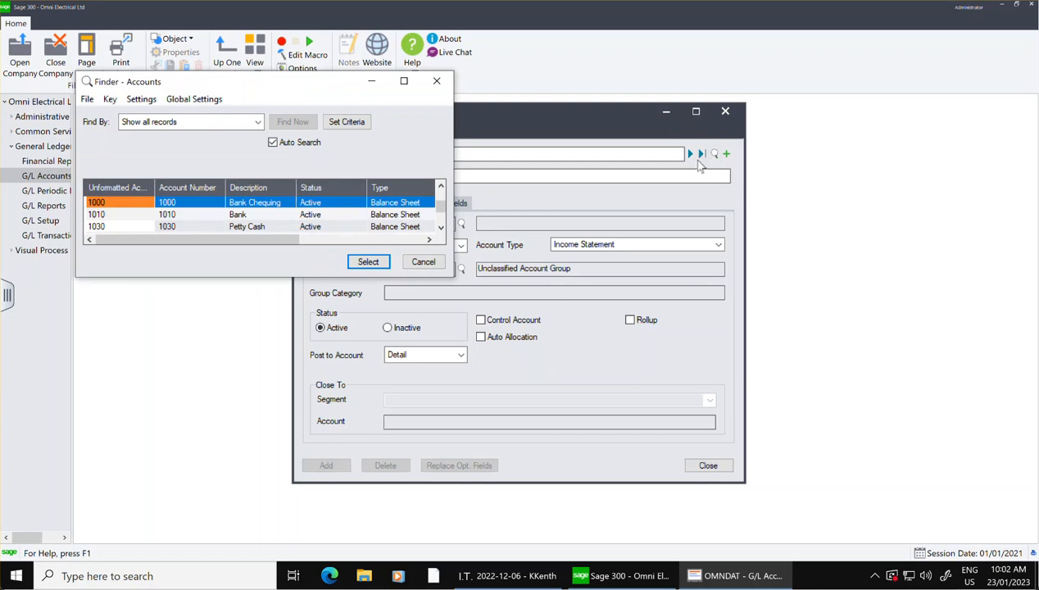
left_click(442, 211)
left_click_drag(445, 209, 441, 232)
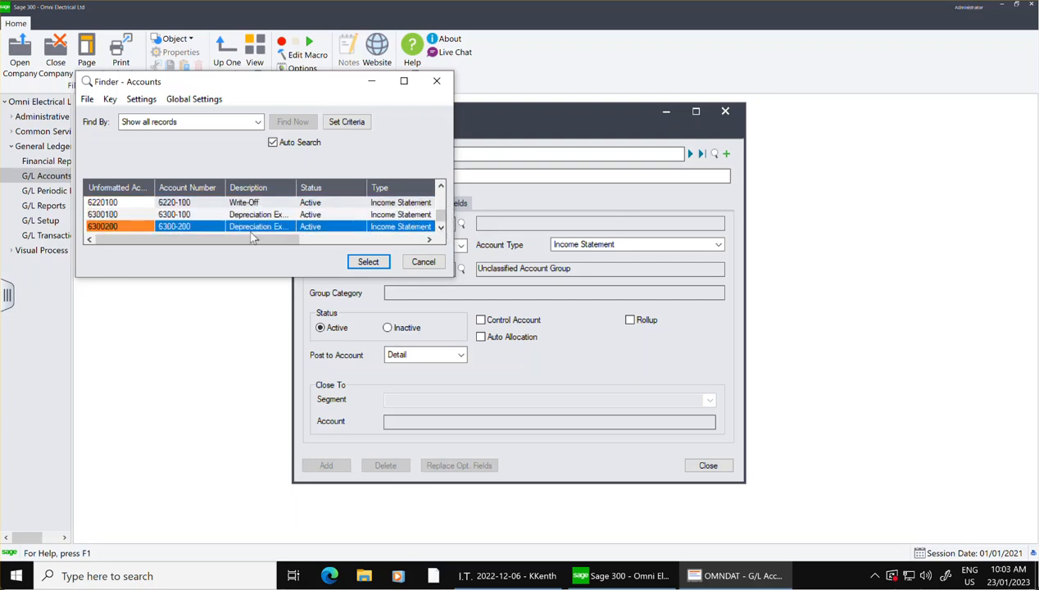
left_click(237, 216)
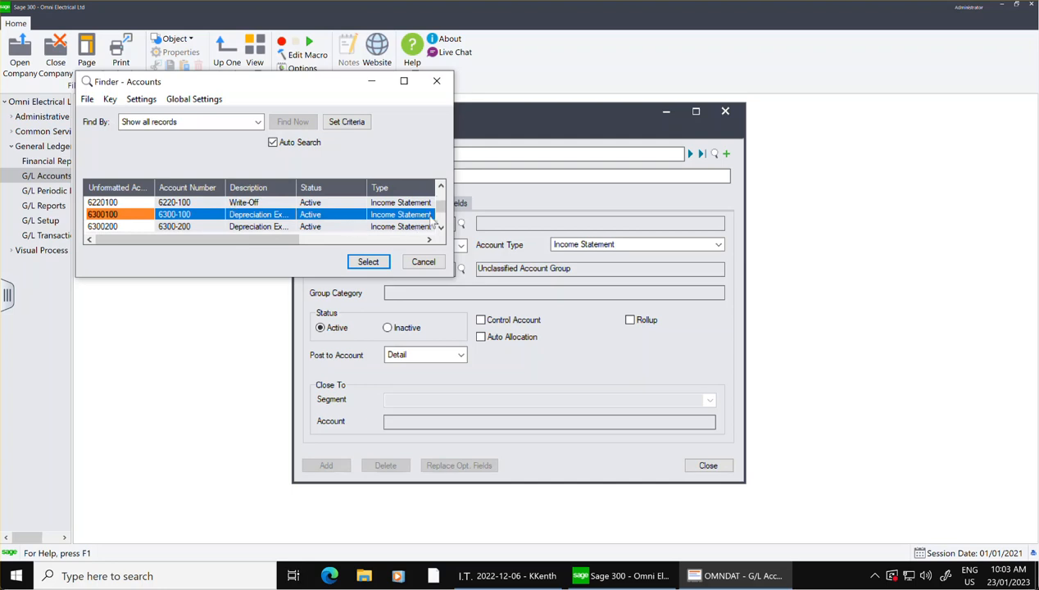
left_click(404, 81)
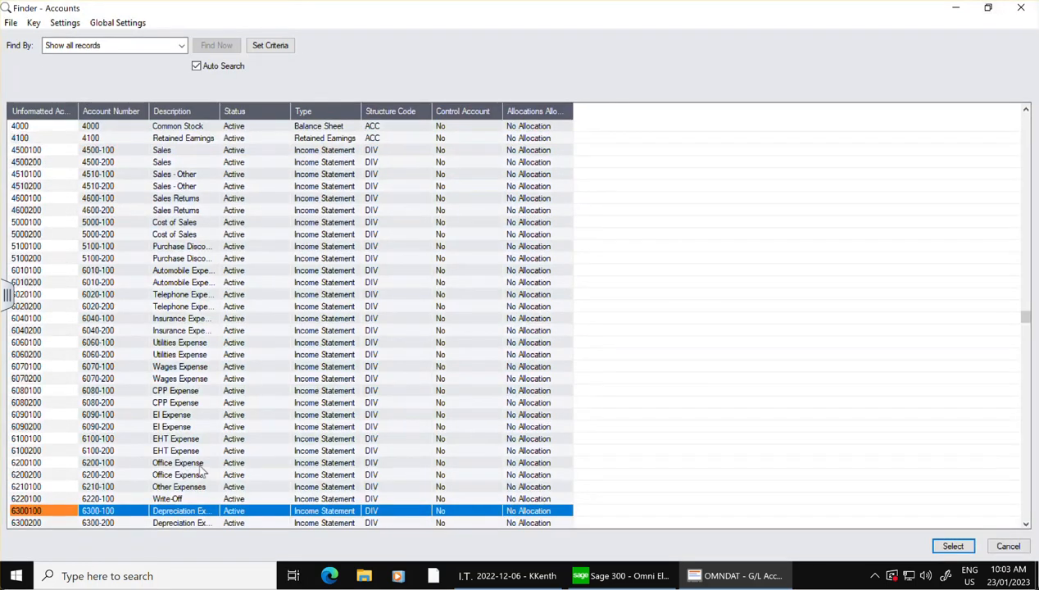
key("Down")
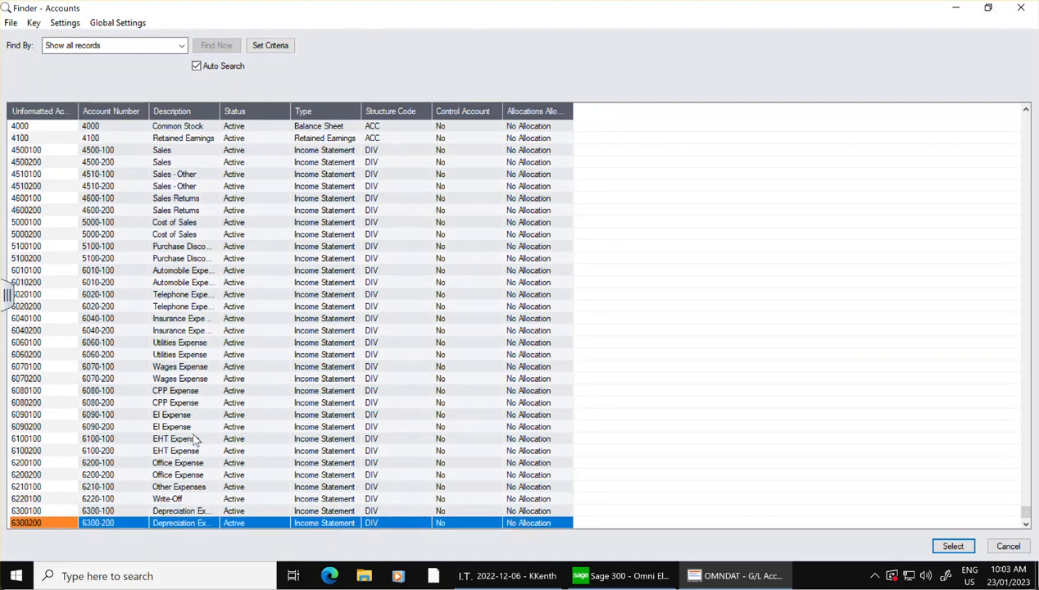
left_click(174, 499)
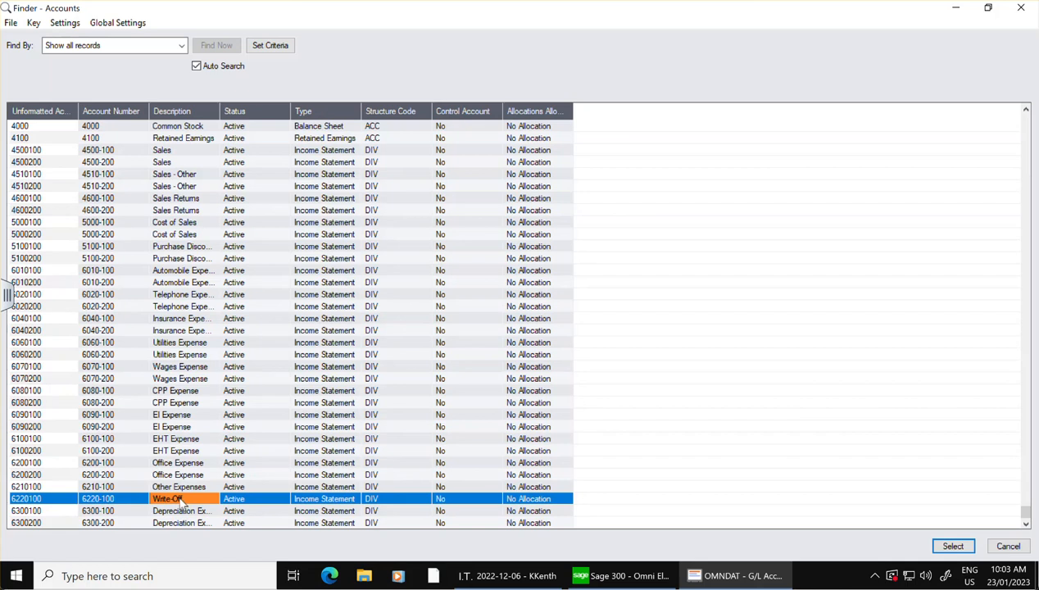
double_click(181, 500)
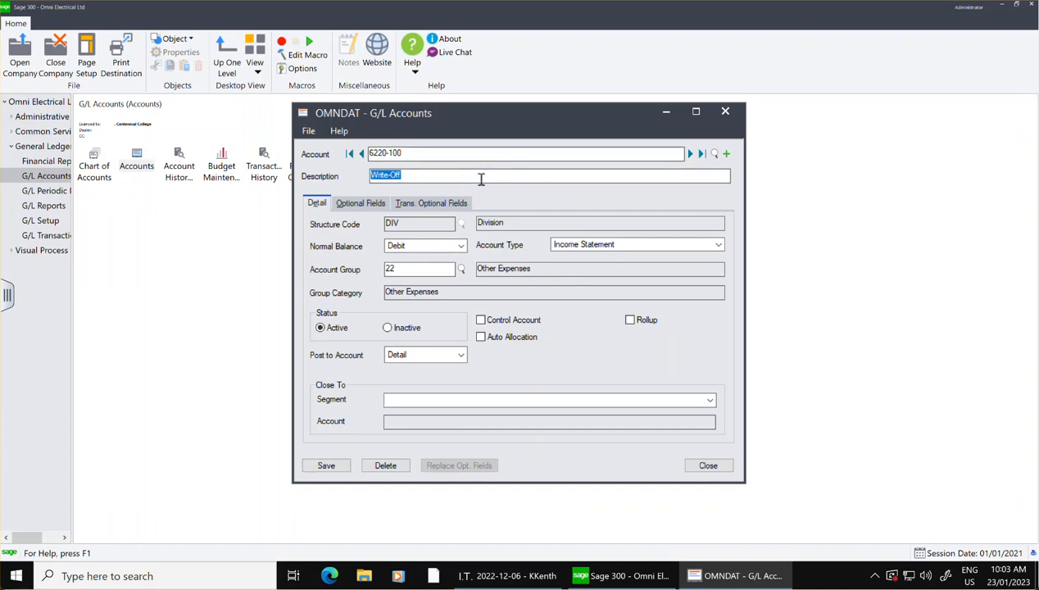
Close G/L Accounts, reopen Create Accounts, and preview the division 200 accounts based on division 100.
left_click(707, 465)
left_click(350, 176)
double_click(351, 176)
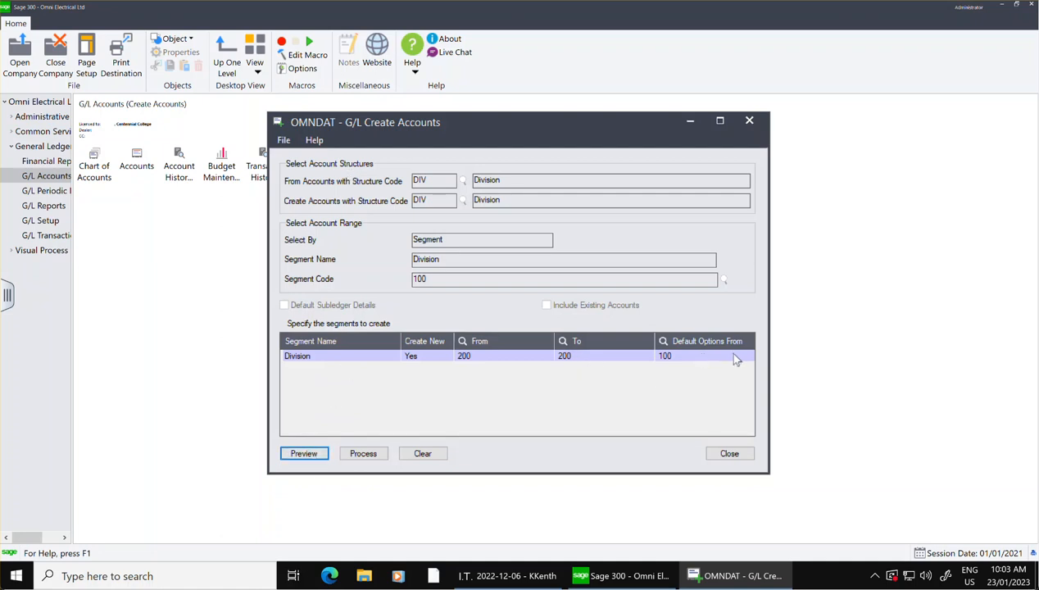
left_click(305, 455)
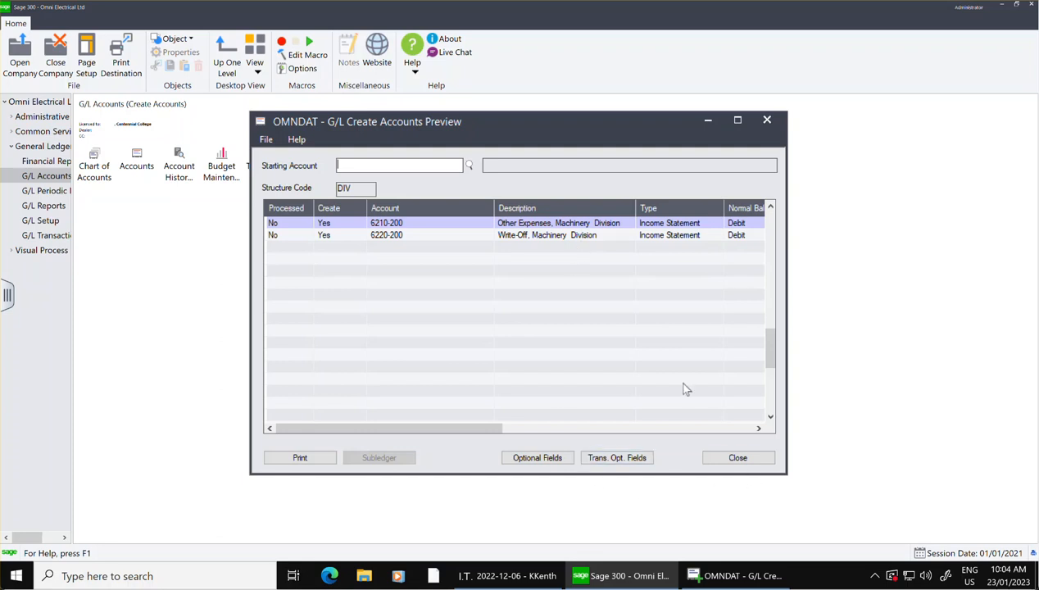
Remove the commas from the 6210-200 and 6220-200 descriptions, giving Other Expenses Machinery Division and Write-Off Machinery Division, and close the preview.
left_click(558, 222)
left_click(552, 221)
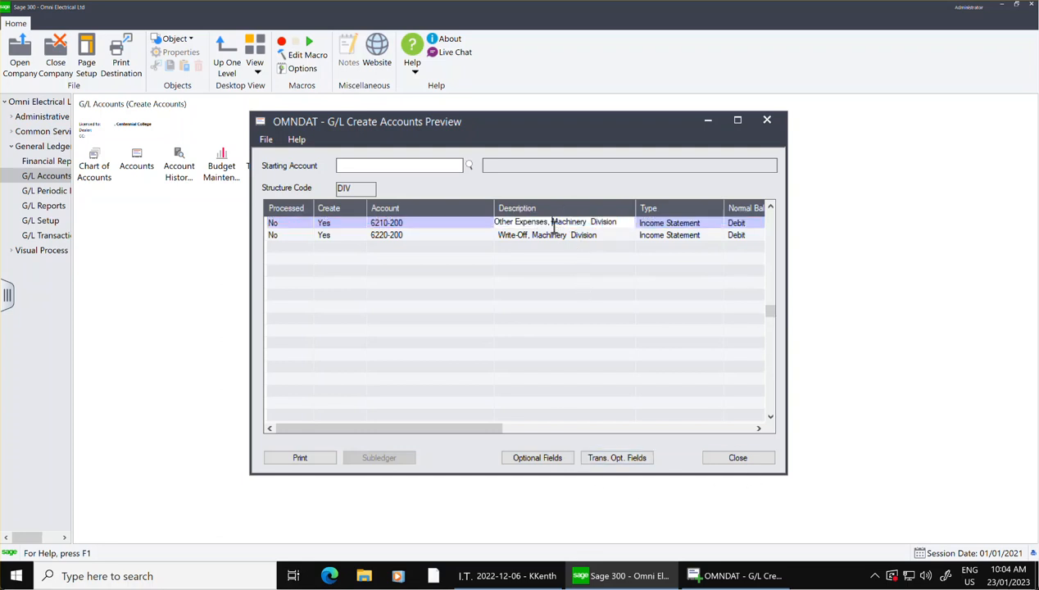
key("BackSpace")
key("BackSpace")
left_click(534, 236)
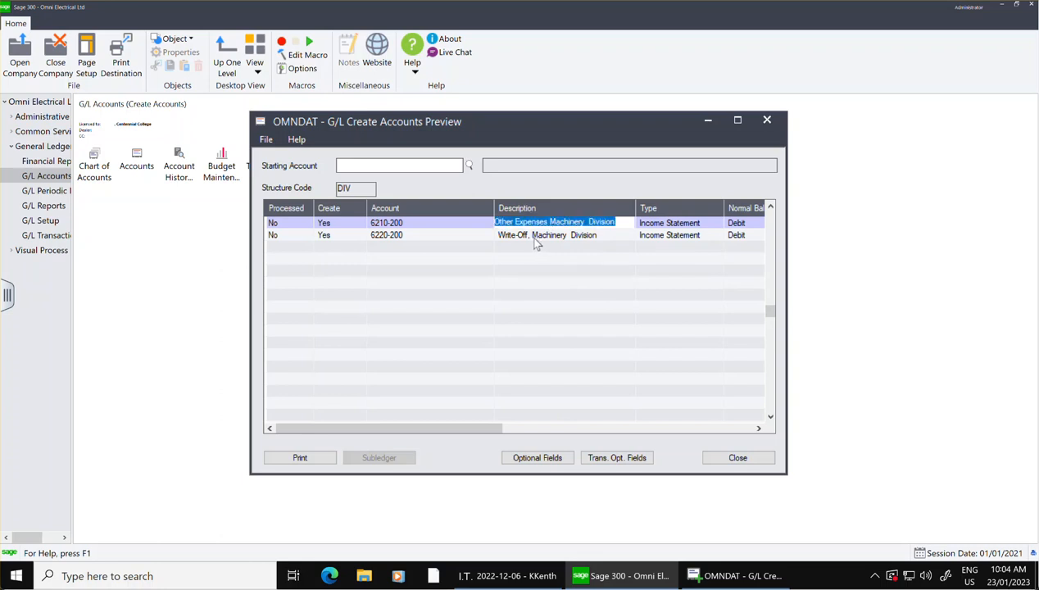
left_click(529, 234)
key("BackSpace")
key("BackSpace")
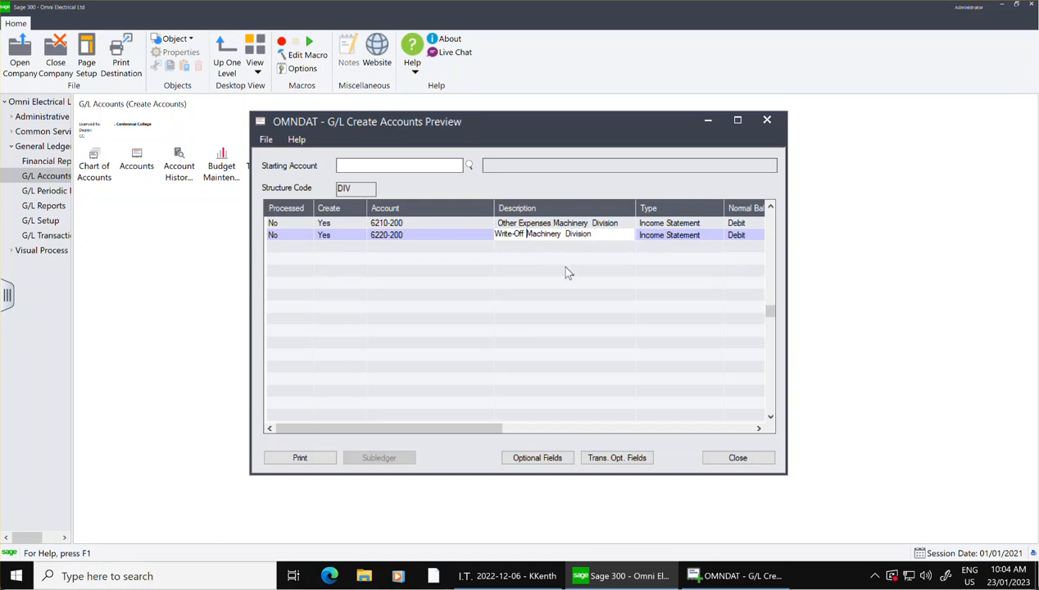
left_click(759, 463)
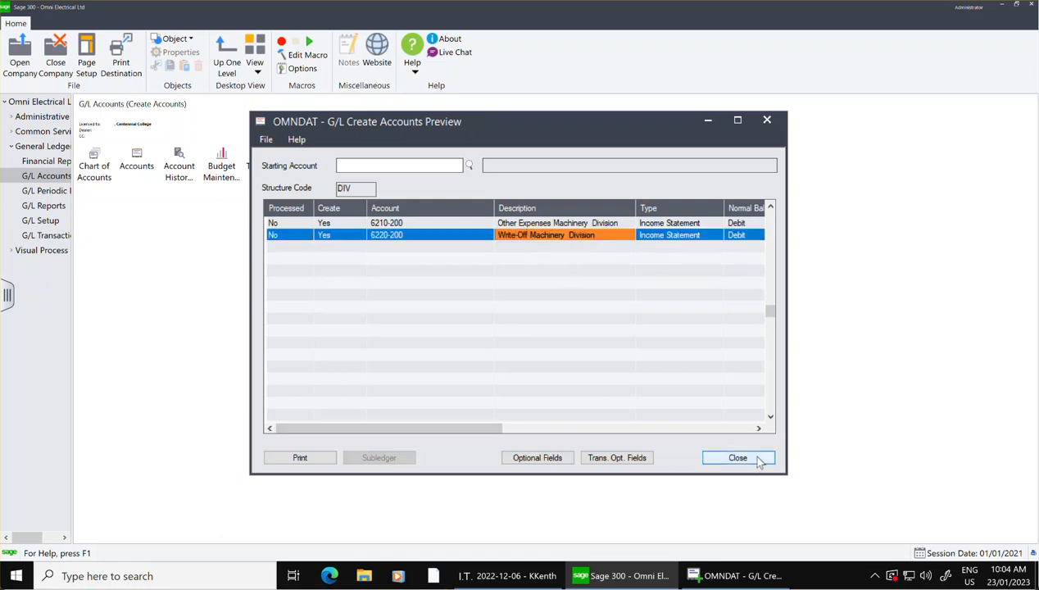
left_click(754, 459)
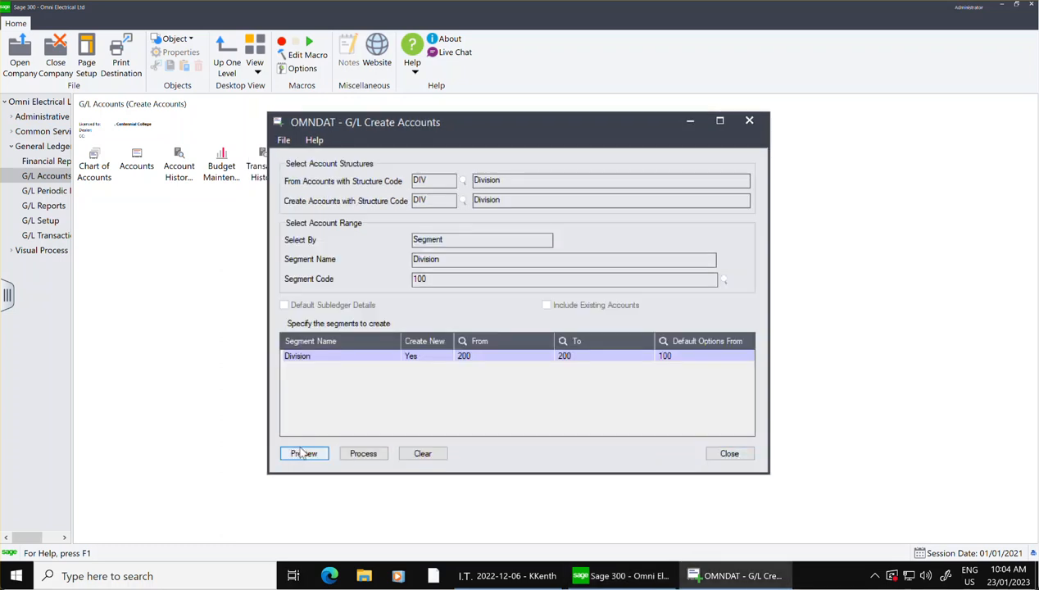
Process the previewed division 200 accounts, accept the confirmation, and close Create Accounts.
left_click(363, 454)
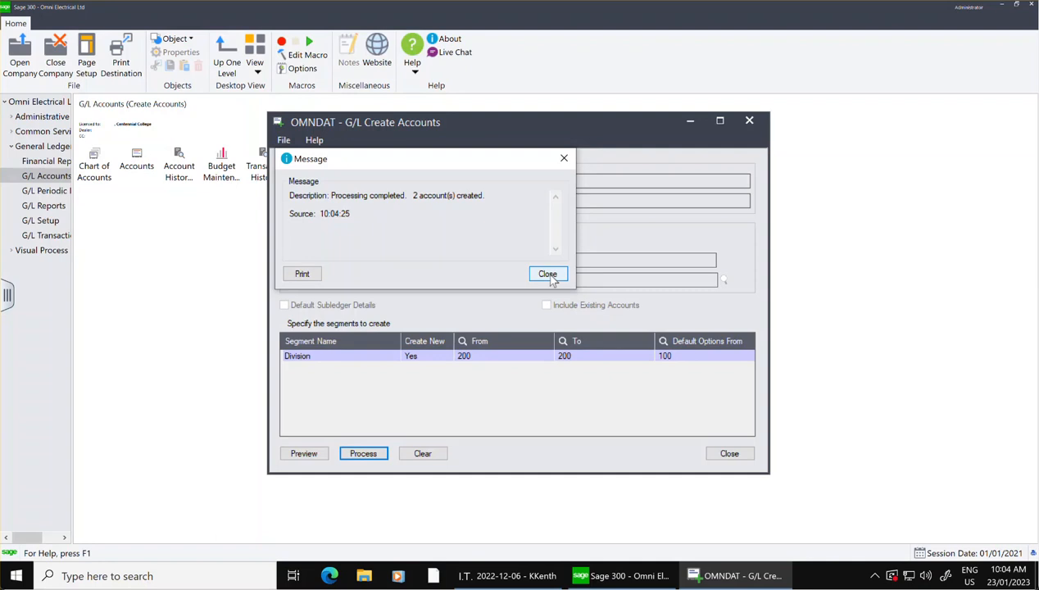
left_click(548, 275)
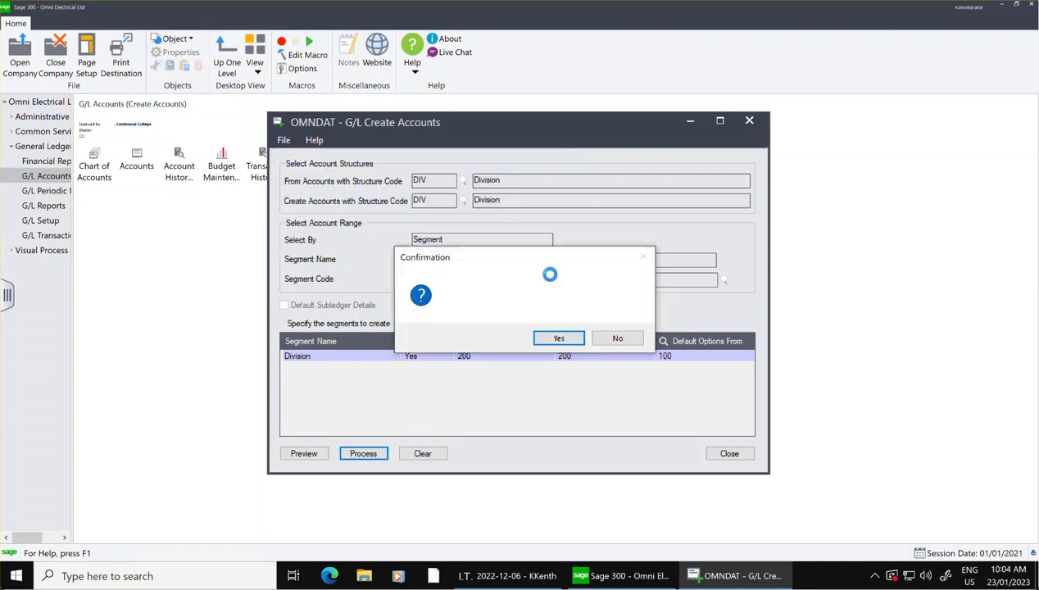
left_click(559, 338)
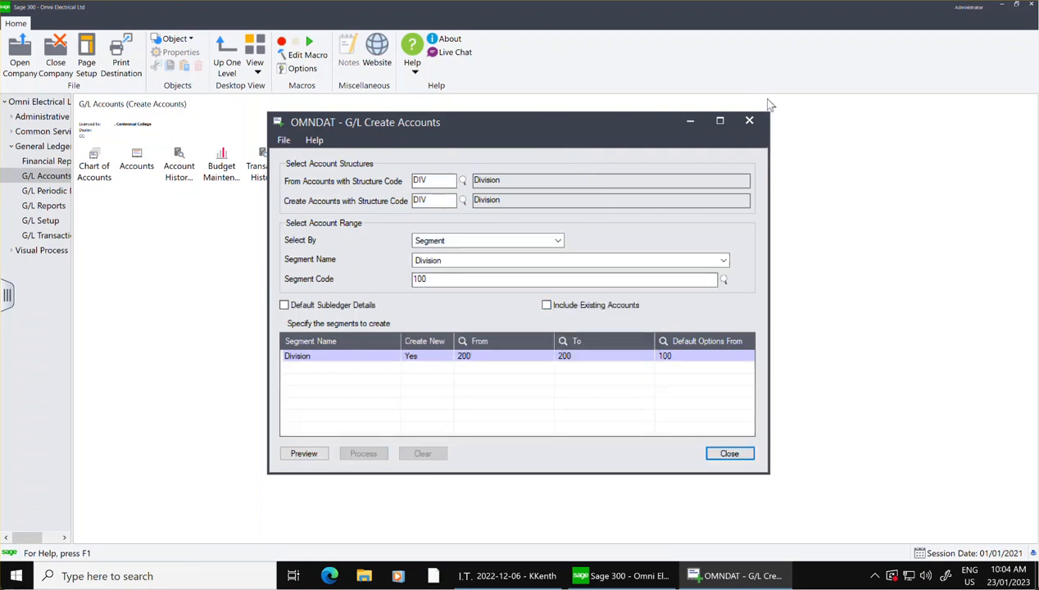
left_click(749, 120)
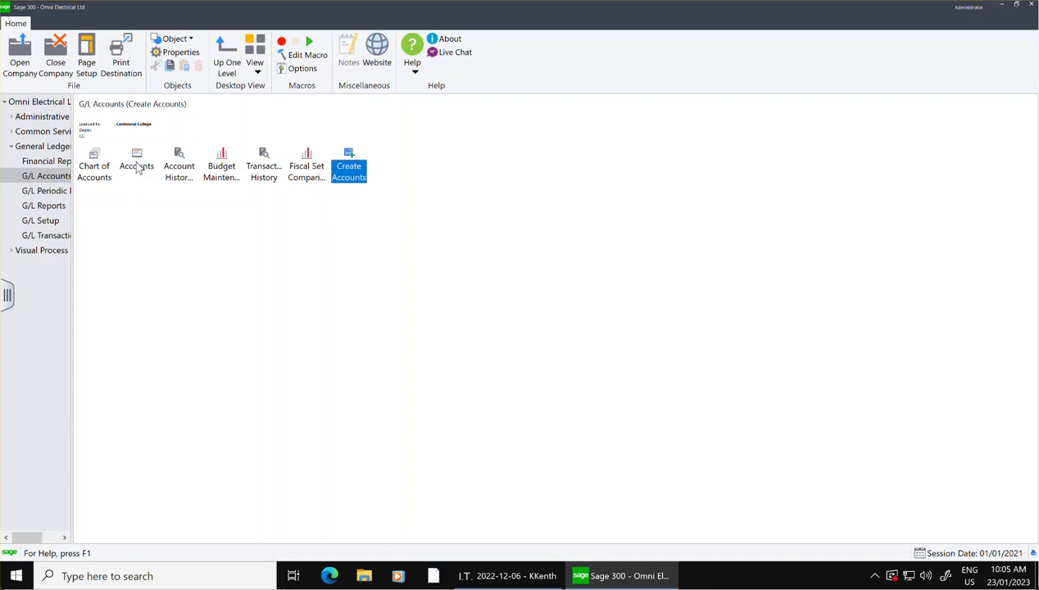
Open G/L Accounts and look through the full account list in the finder down to the Other Expenses and Write-Off accounts.
double_click(137, 168)
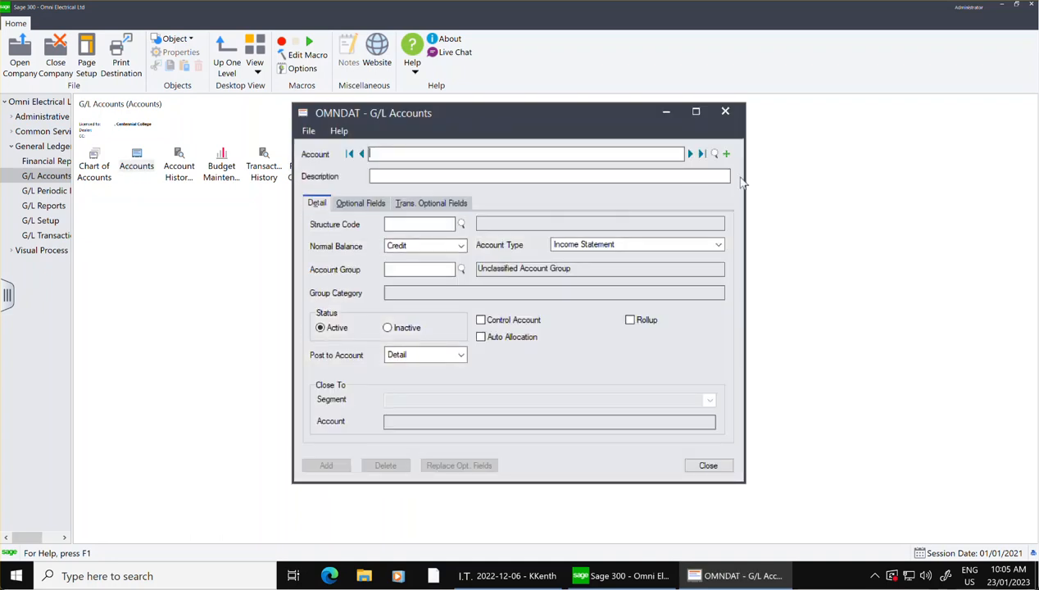
left_click(714, 154)
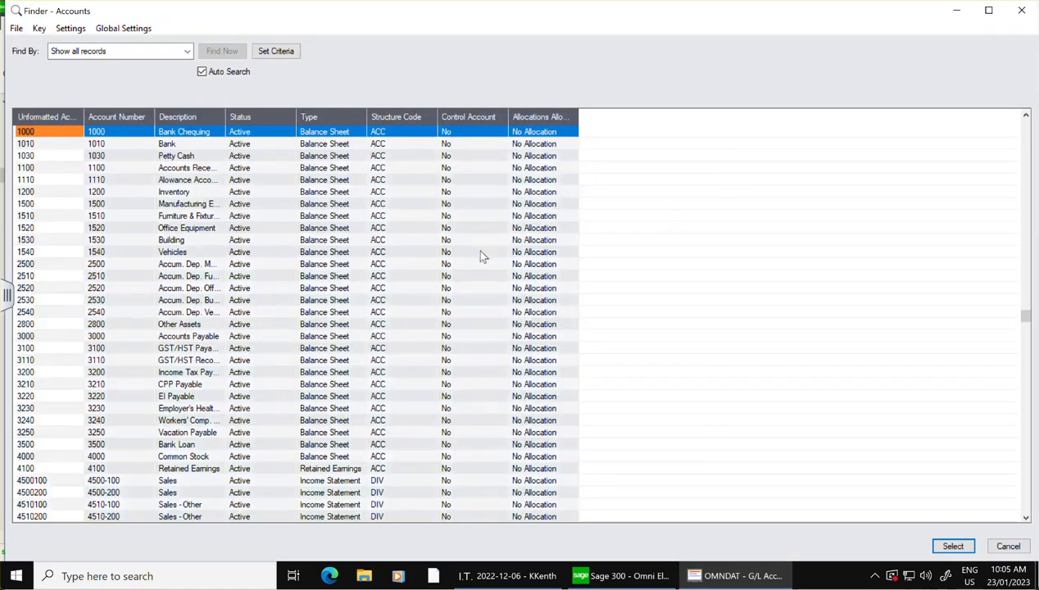
key("Down")
key("Down")
key("Down")
key("Down")
key("Down")
key("Down")
key("Down")
key("Down")
key("Down")
key("Down")
key("Down")
key("Down")
key("Down")
key("Down")
key("Down")
key("Down")
key("Down")
key("Down")
key("Down")
key("Down")
key("Down")
key("Down")
key("Down")
key("Down")
key("Down")
key("Down")
key("Down")
key("Down")
key("Down")
key("Down")
key("Down")
key("Down")
key("Down")
key("Down")
key("Down")
key("Down")
key("Down")
key("Down")
key("Down")
key("Down")
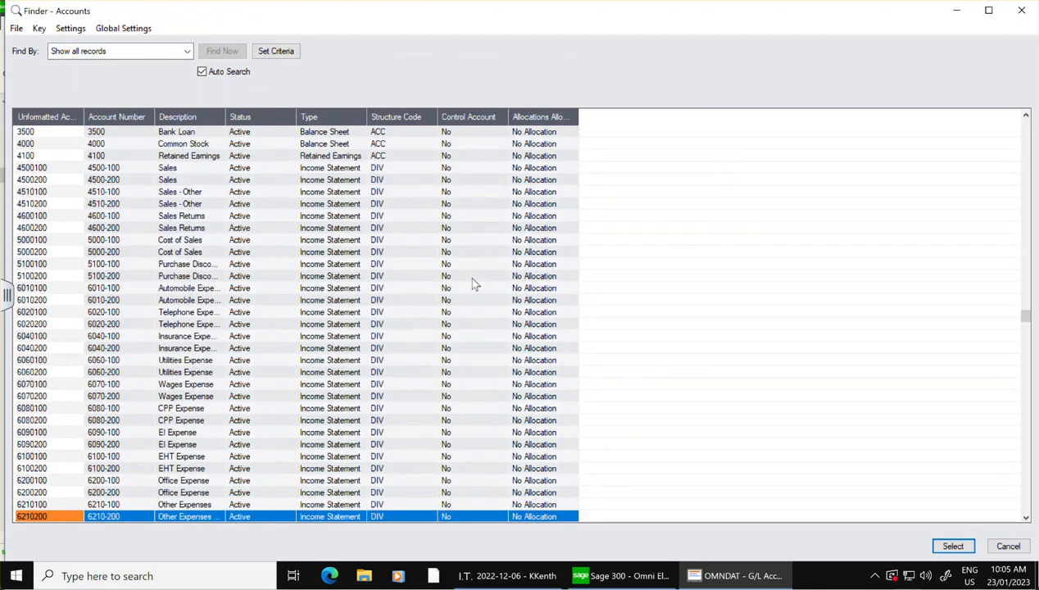
key("Down")
key("Down")
key("Down")
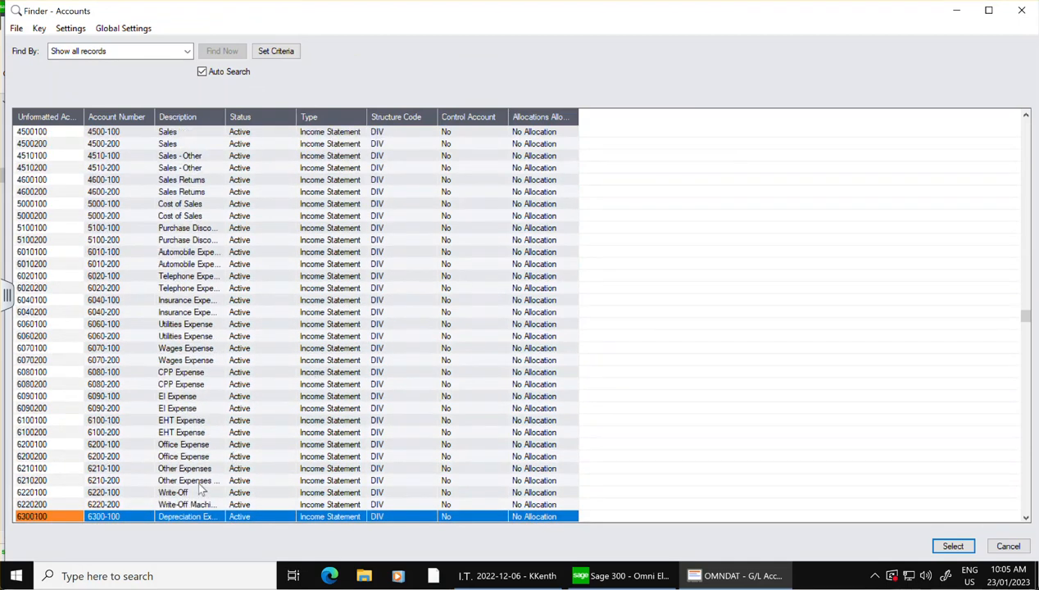
Check the descriptions of accounts 6220-100, 6220-200 and 6210-200 in the finder, then cancel it.
left_click(197, 492)
left_click(201, 504)
left_click(201, 492)
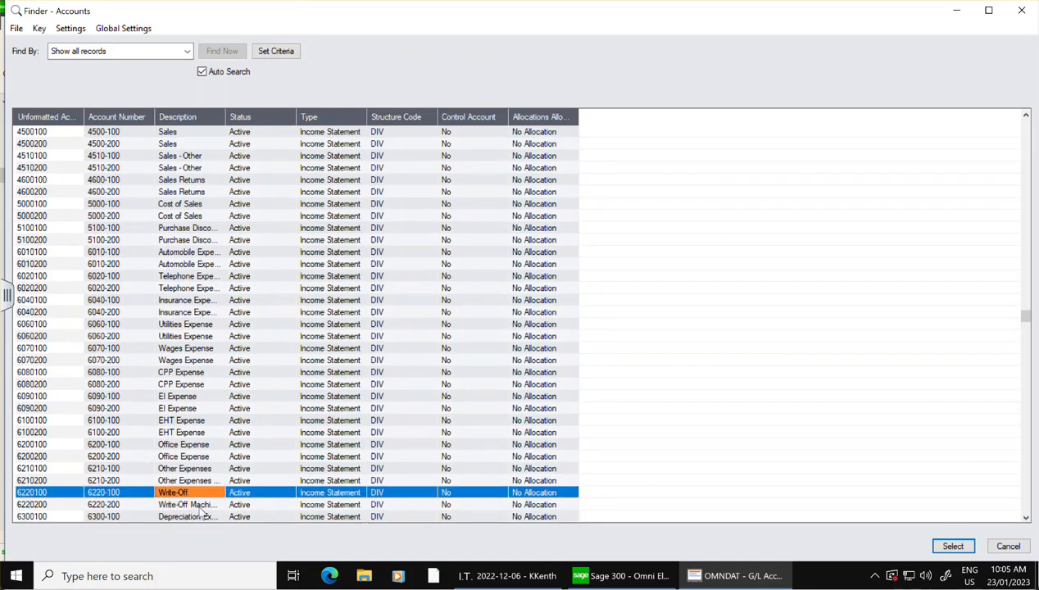
left_click(201, 506)
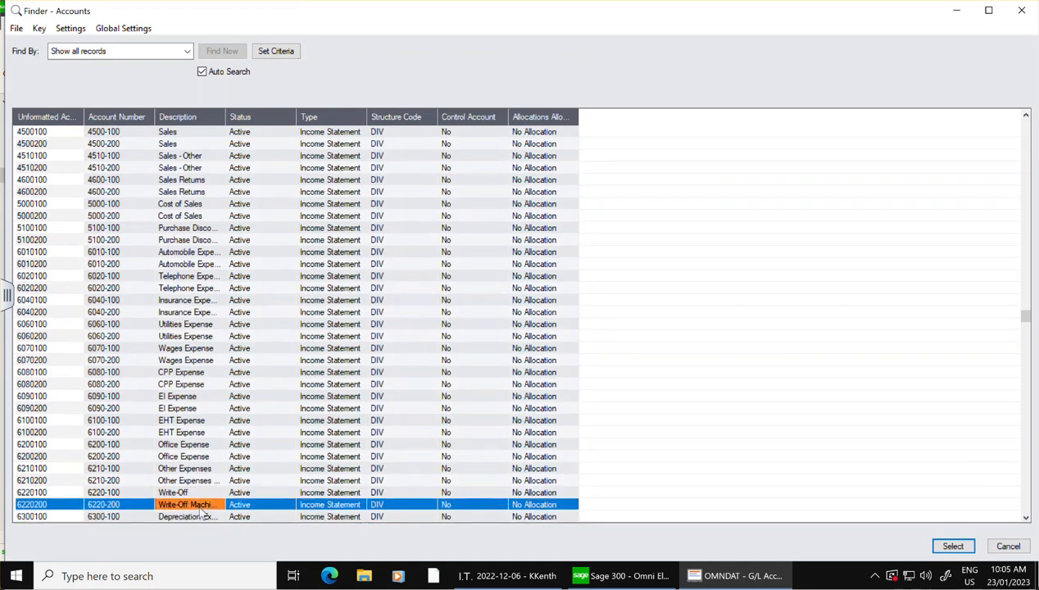
left_click(160, 481)
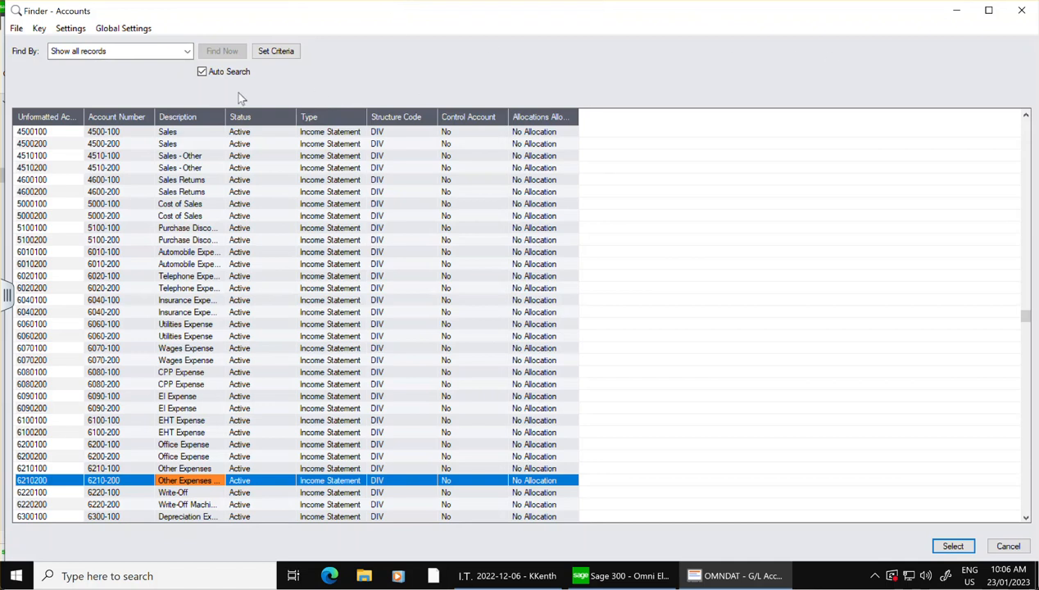
left_click(1008, 548)
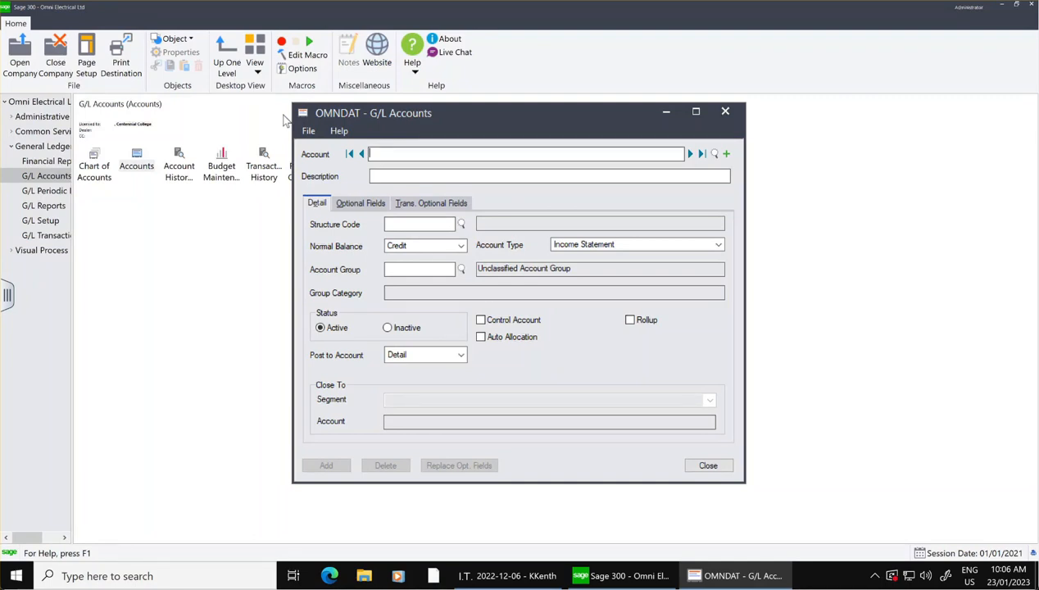
Search the account finder for accounts whose Description starts with "sales".
left_click(714, 155)
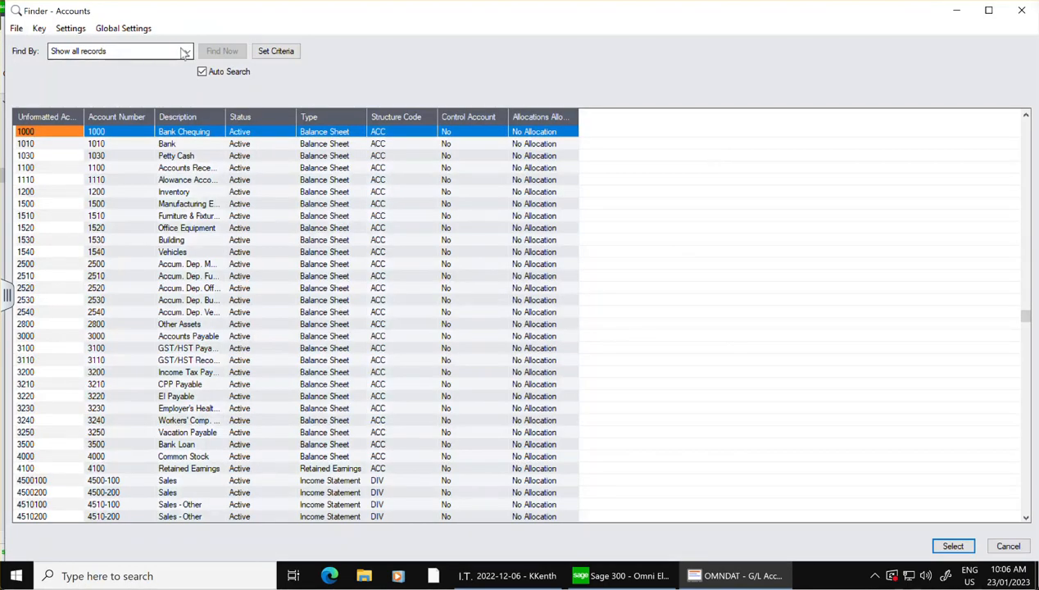
left_click(187, 51)
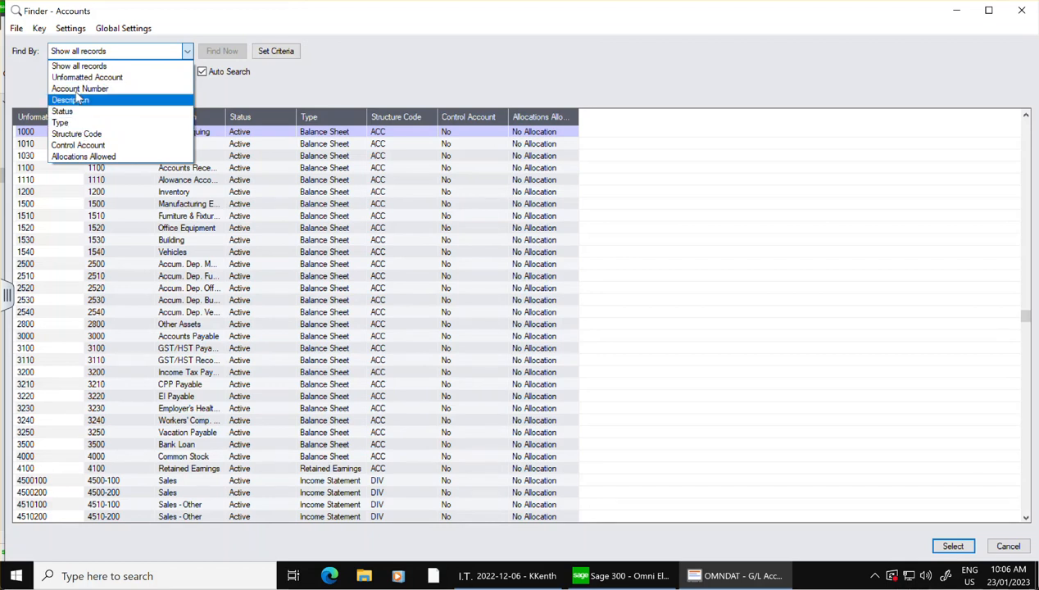
left_click(74, 99)
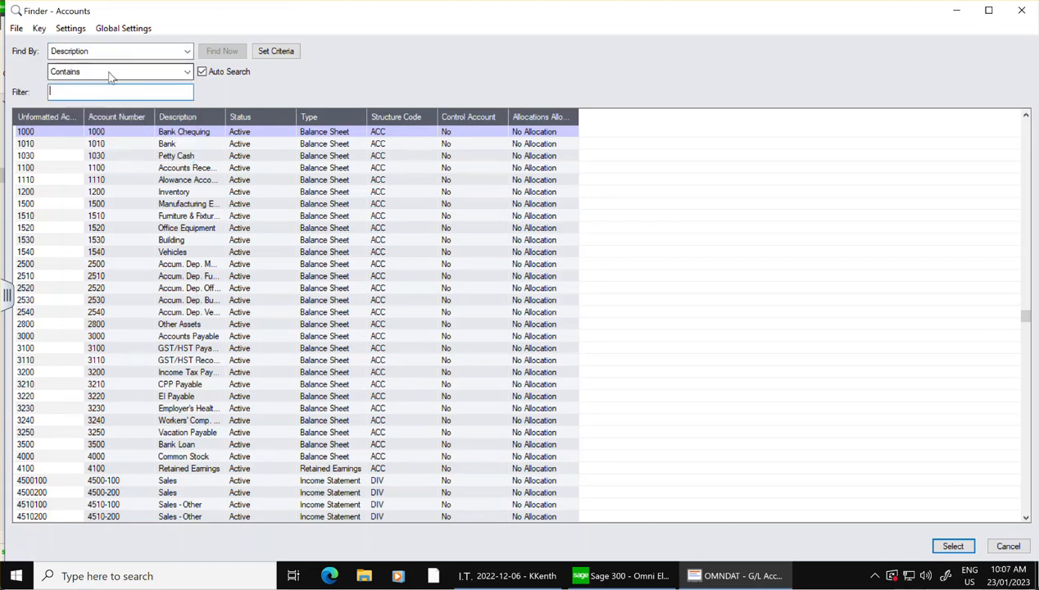
left_click(186, 75)
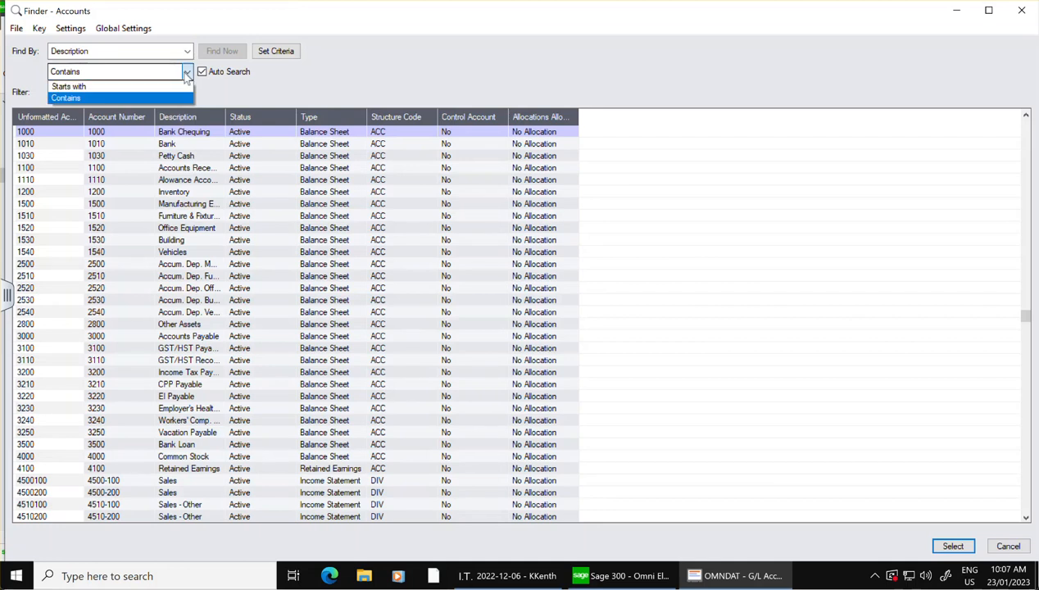
left_click(70, 86)
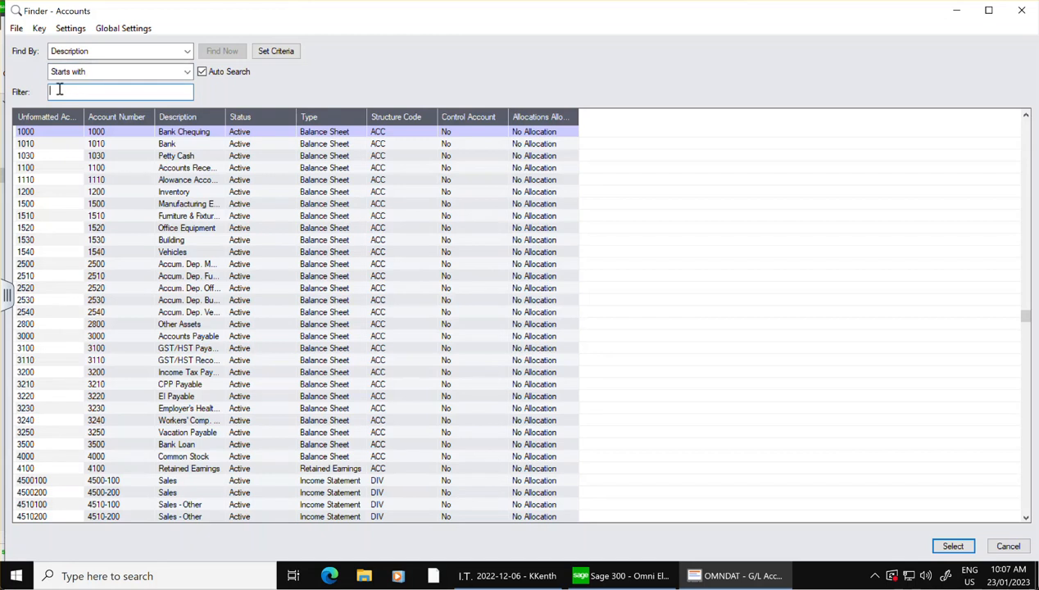
left_click(187, 73)
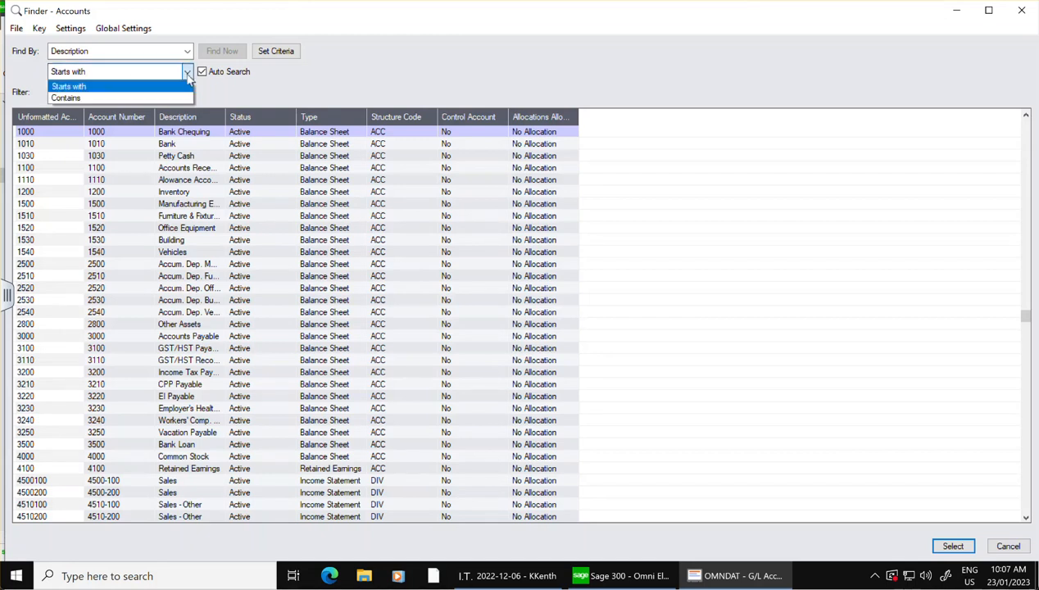
left_click(118, 87)
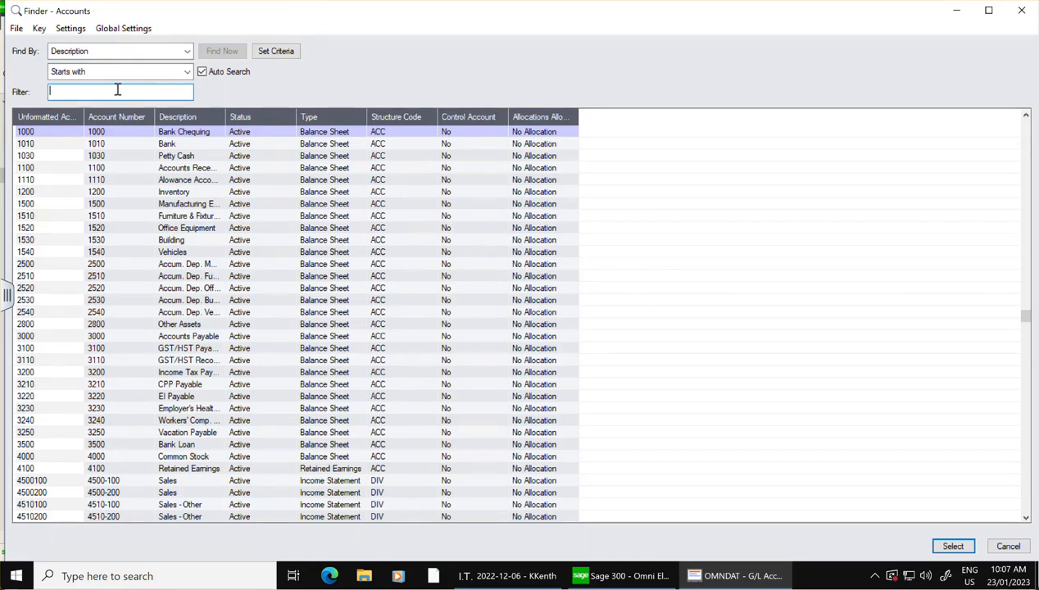
type("sales")
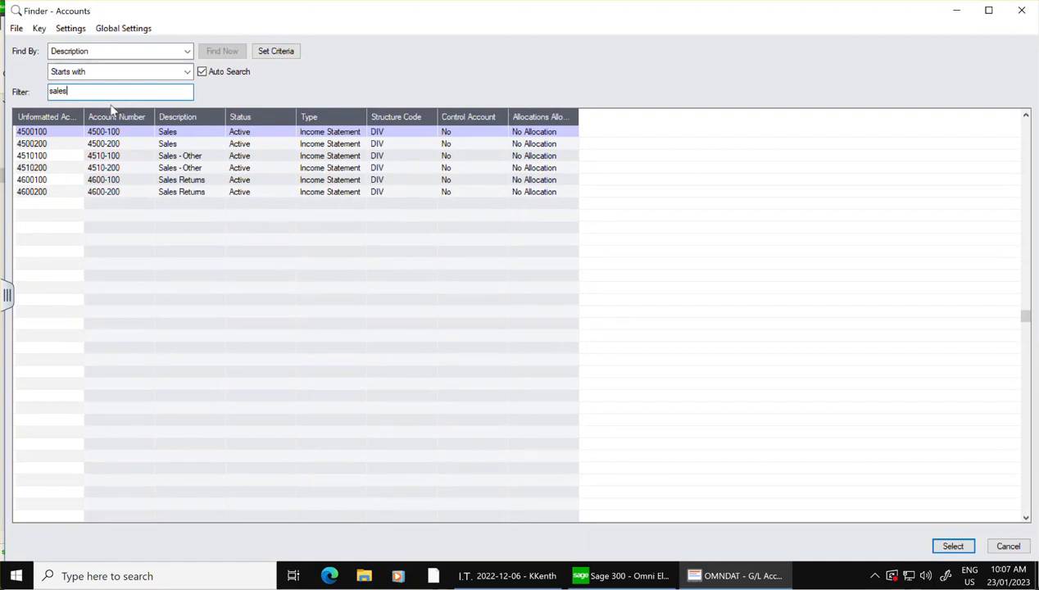
Try adding Description as a field in the finder's Set Criteria, review the other available columns, and cancel both the criteria and the finder.
left_click(286, 52)
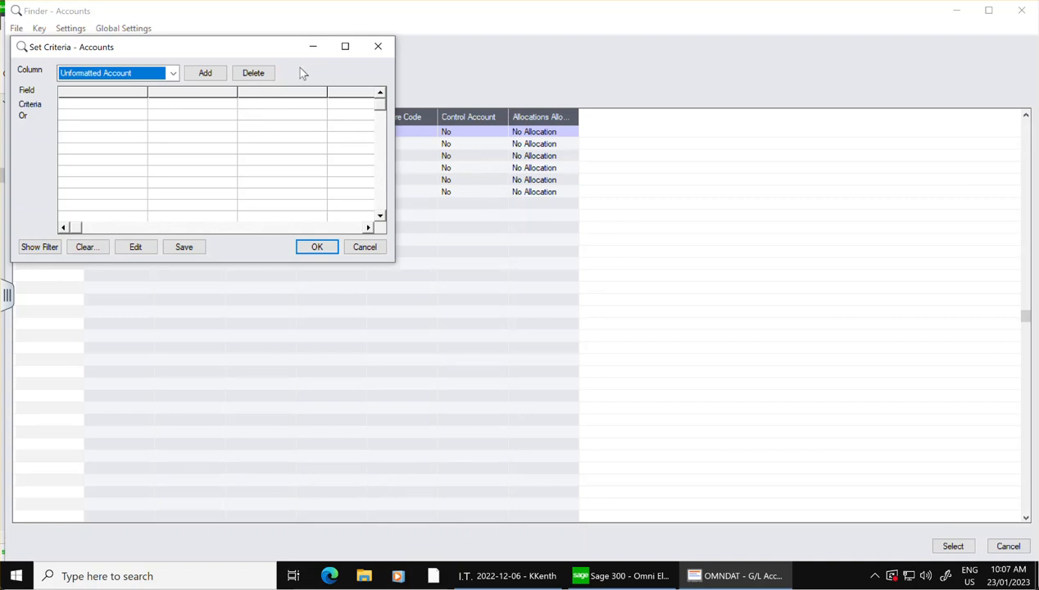
left_click(173, 74)
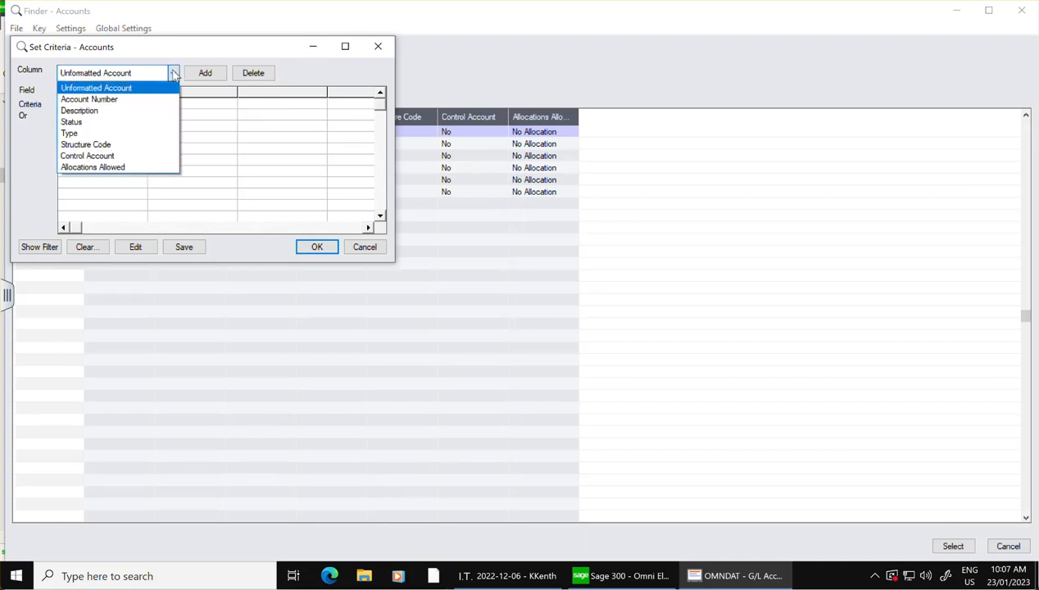
left_click(108, 111)
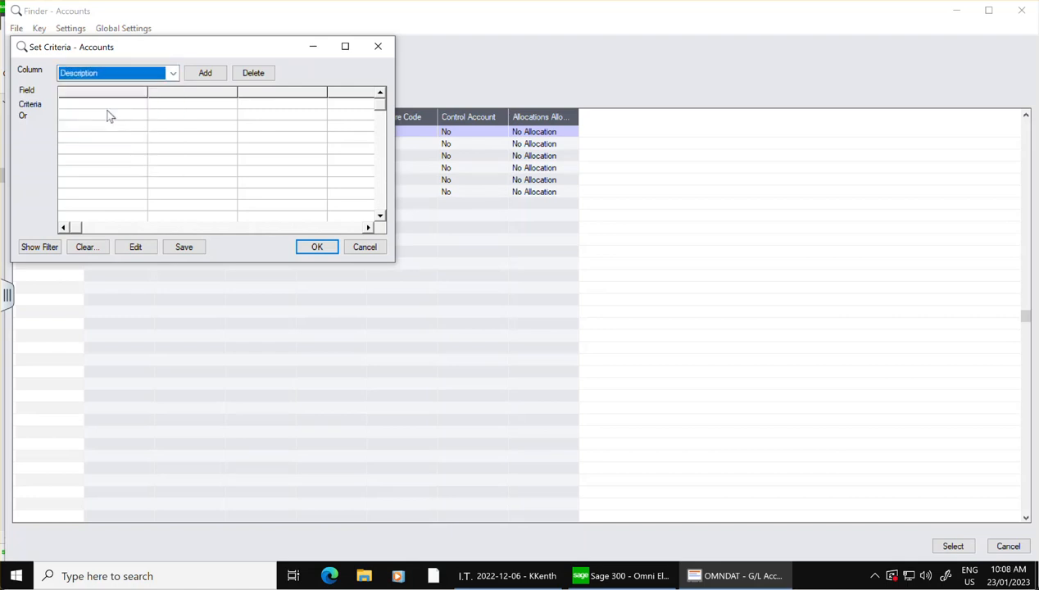
left_click(219, 77)
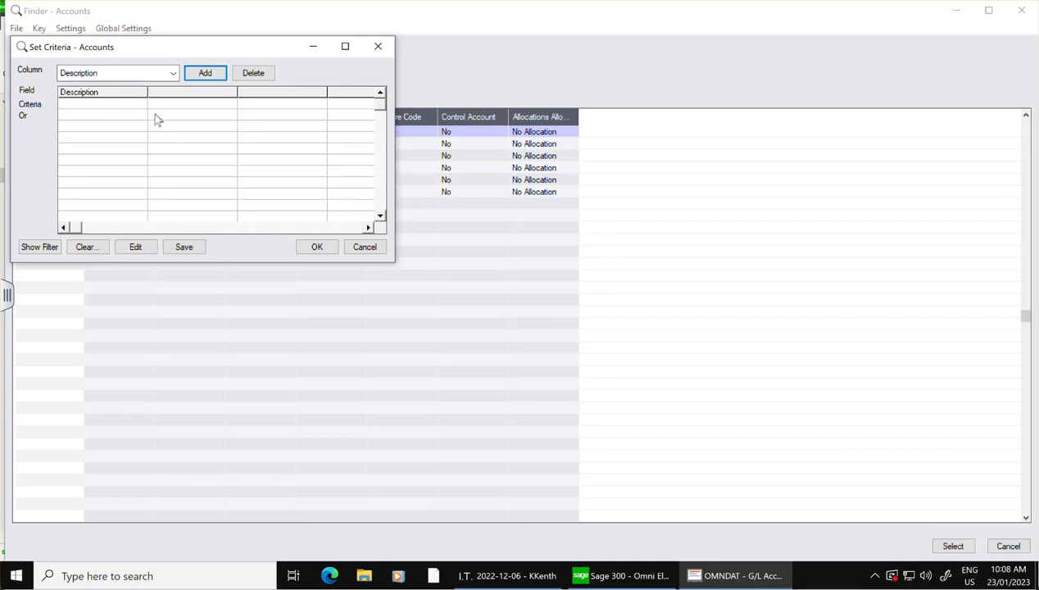
left_click(129, 104)
left_click(170, 75)
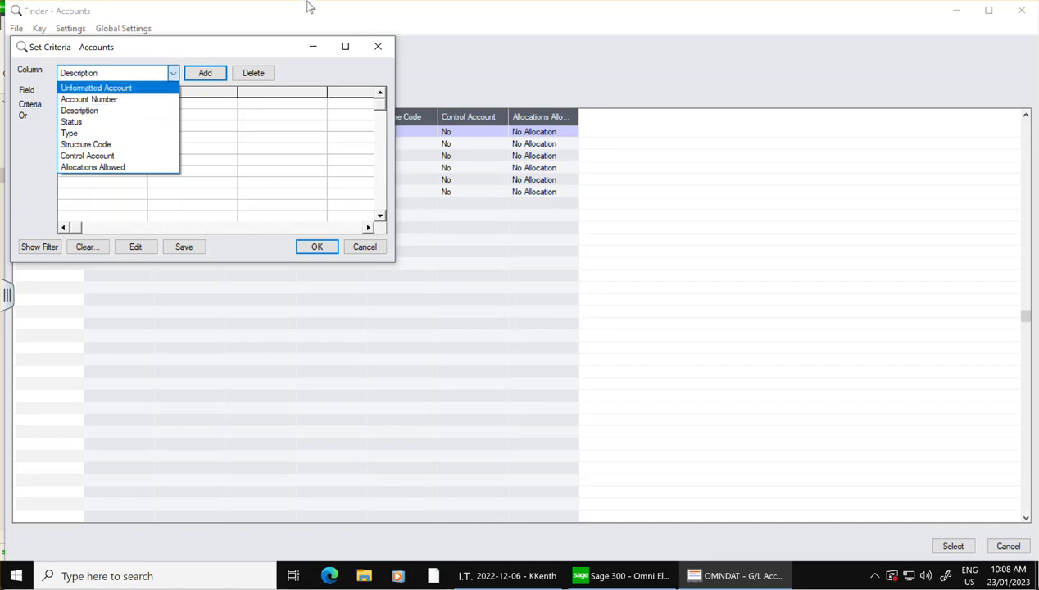
left_click(88, 250)
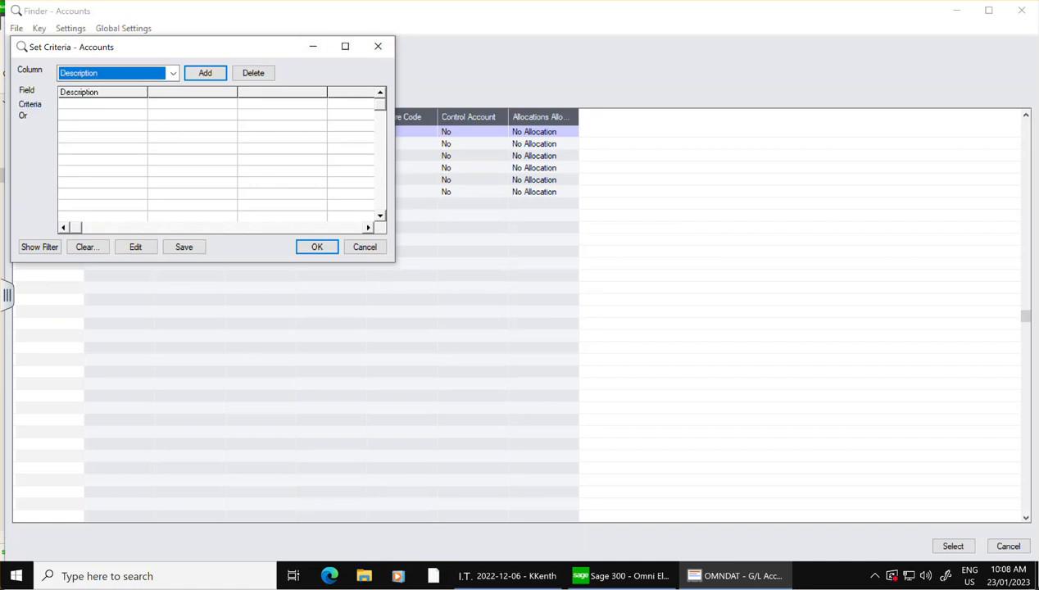
left_click(379, 46)
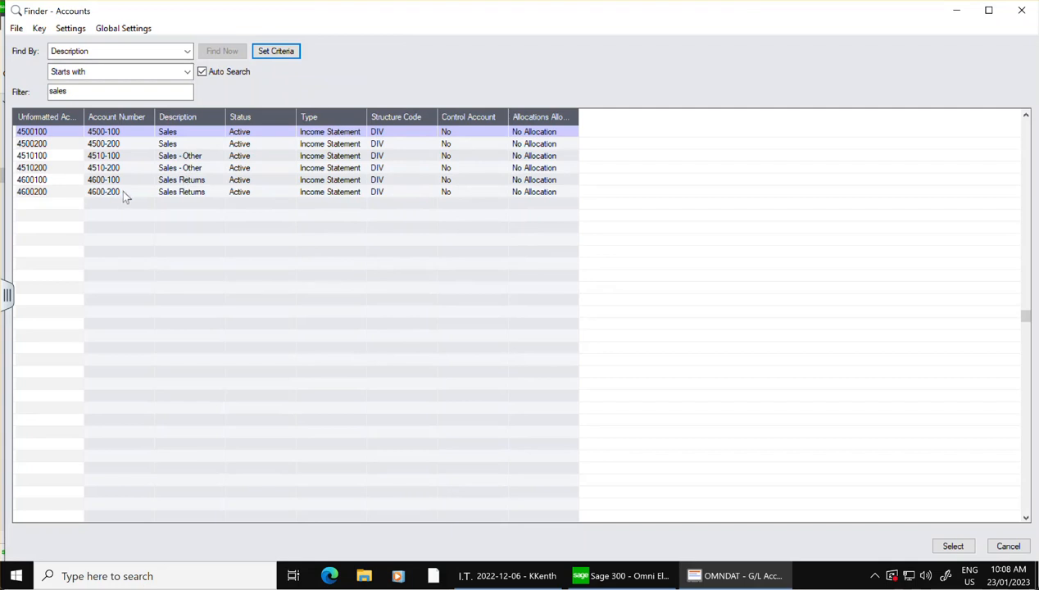
left_click(1009, 546)
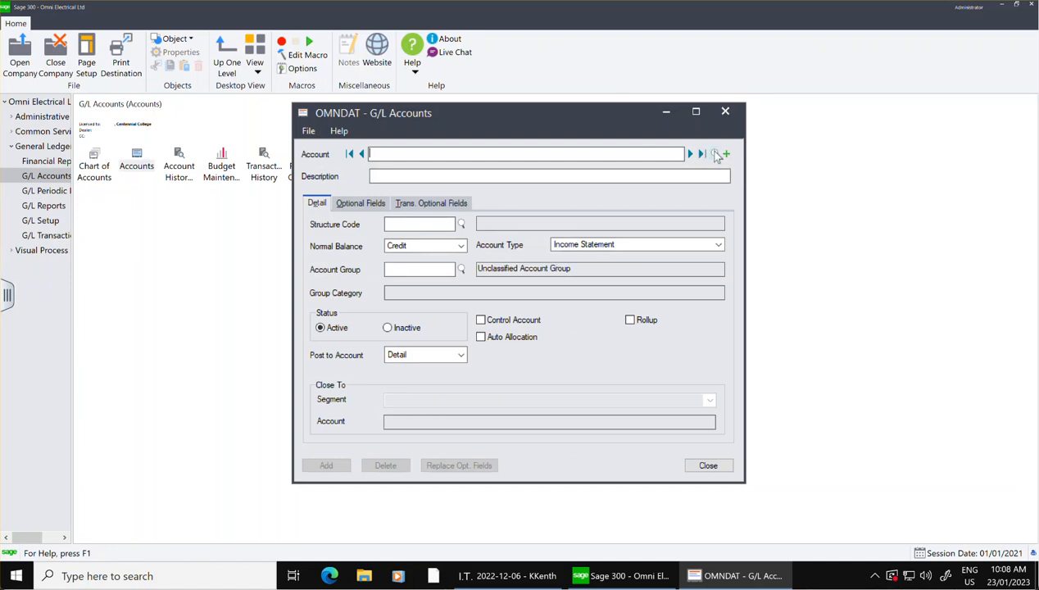
Change the description of account 1010 to "Bank-Payroll", save the account and close it.
left_click(714, 154)
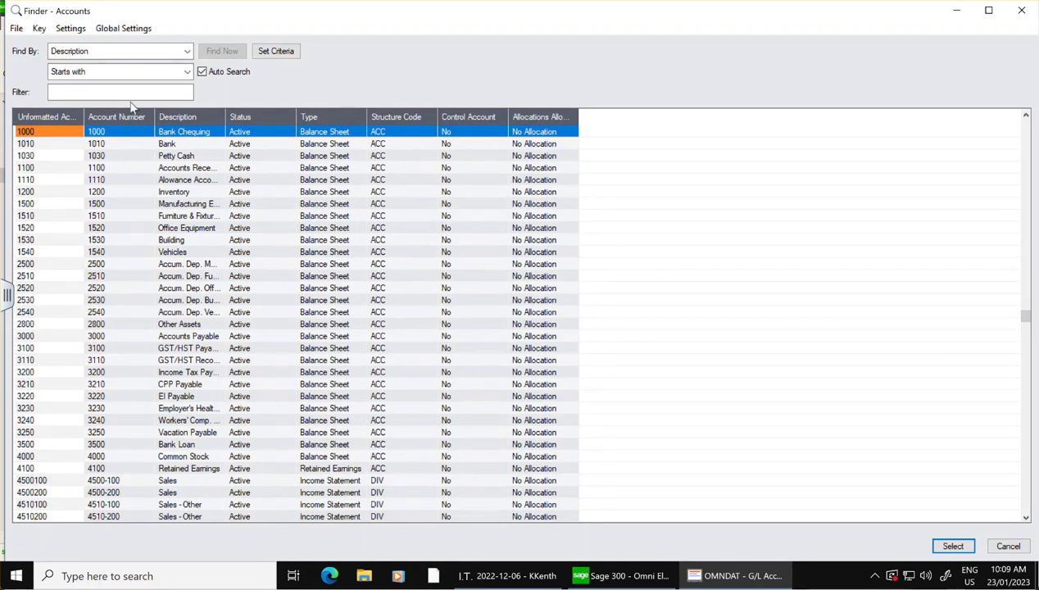
left_click(1003, 546)
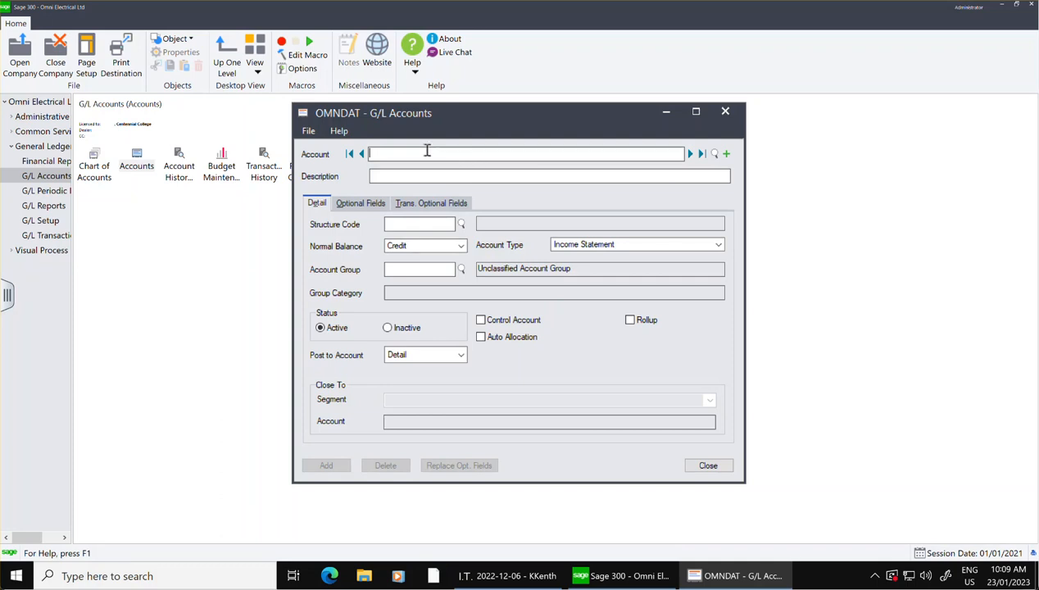
type("1010")
key("Tab")
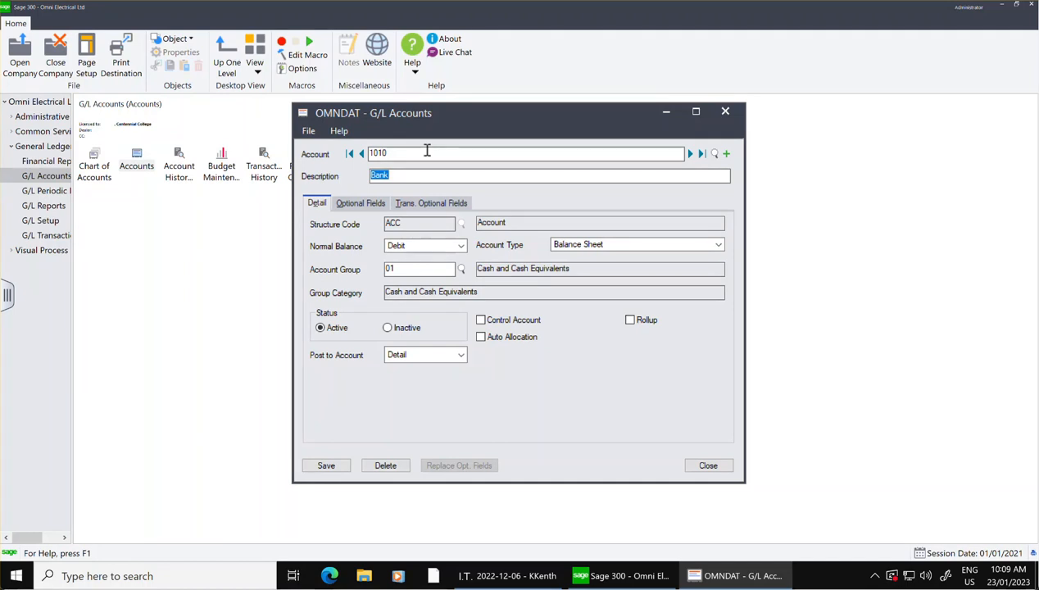
left_click(423, 174)
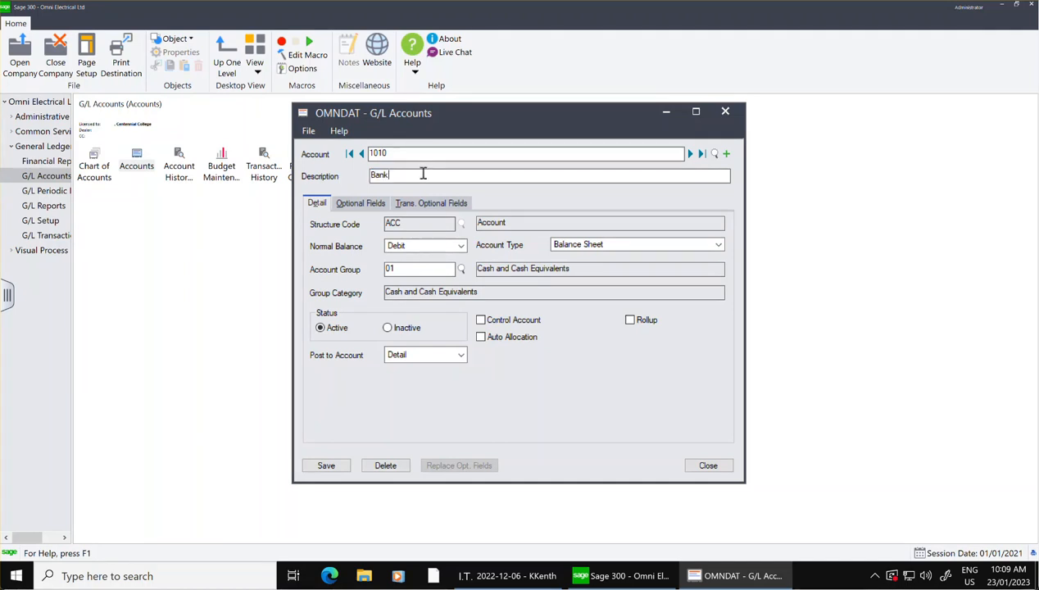
type("-Payroll")
left_click(323, 467)
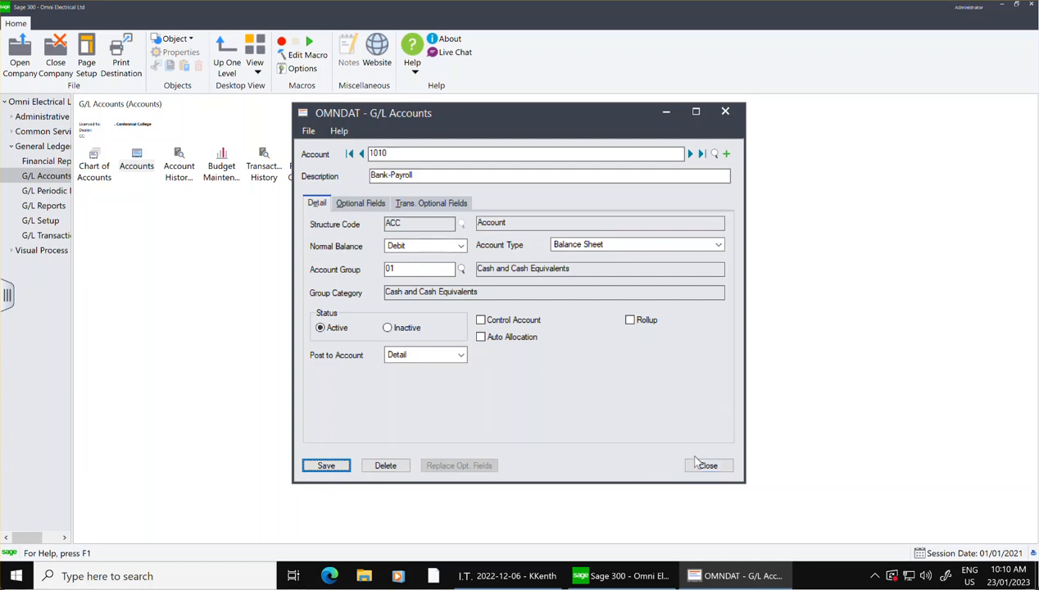
left_click(703, 466)
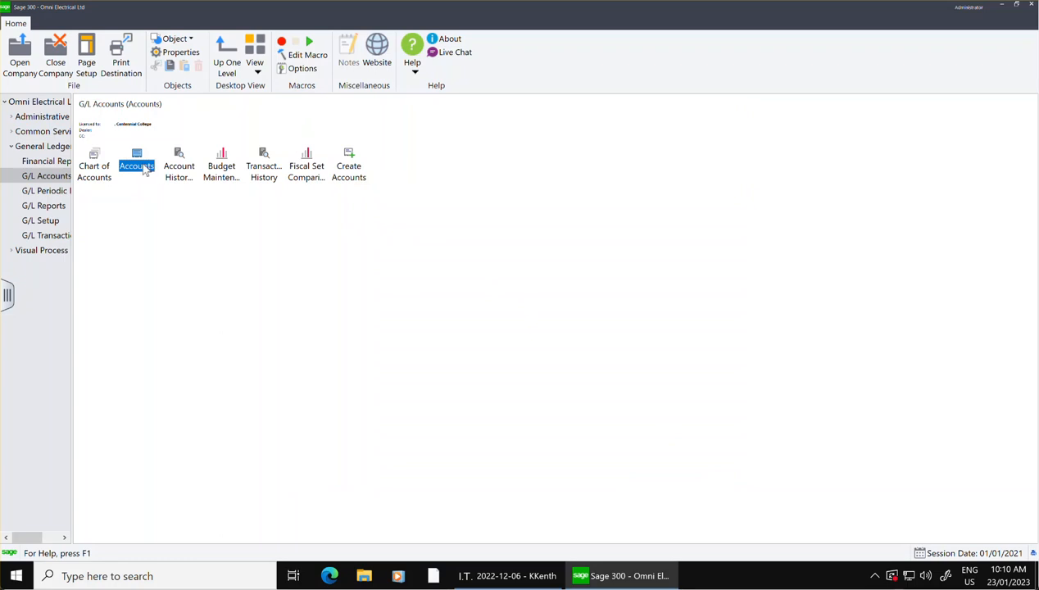
Reopen G/L Accounts and check the description of account 1010 in the account finder, then cancel the finder.
double_click(141, 167)
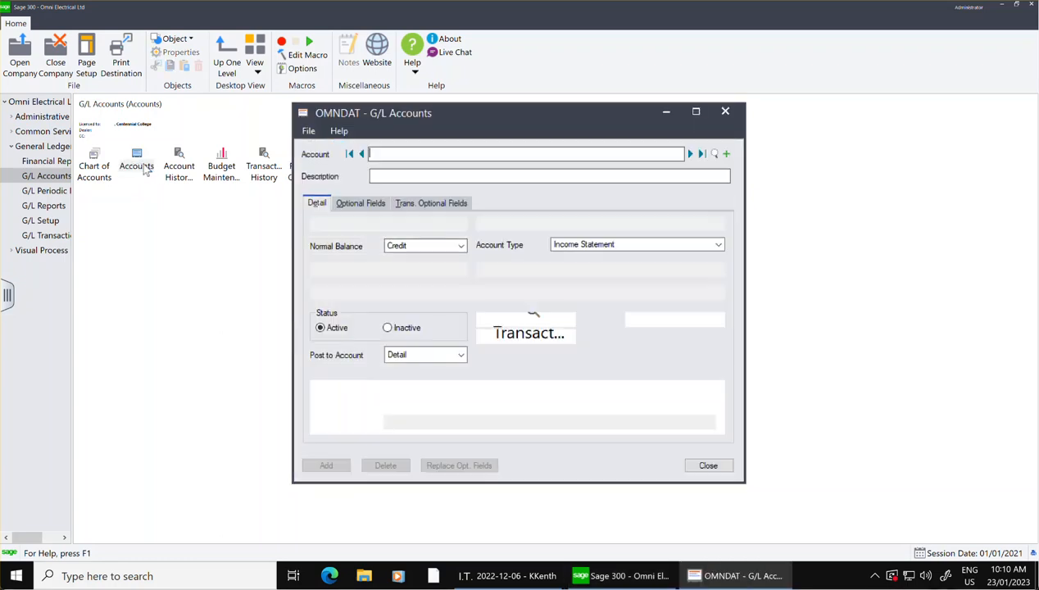
left_click(715, 154)
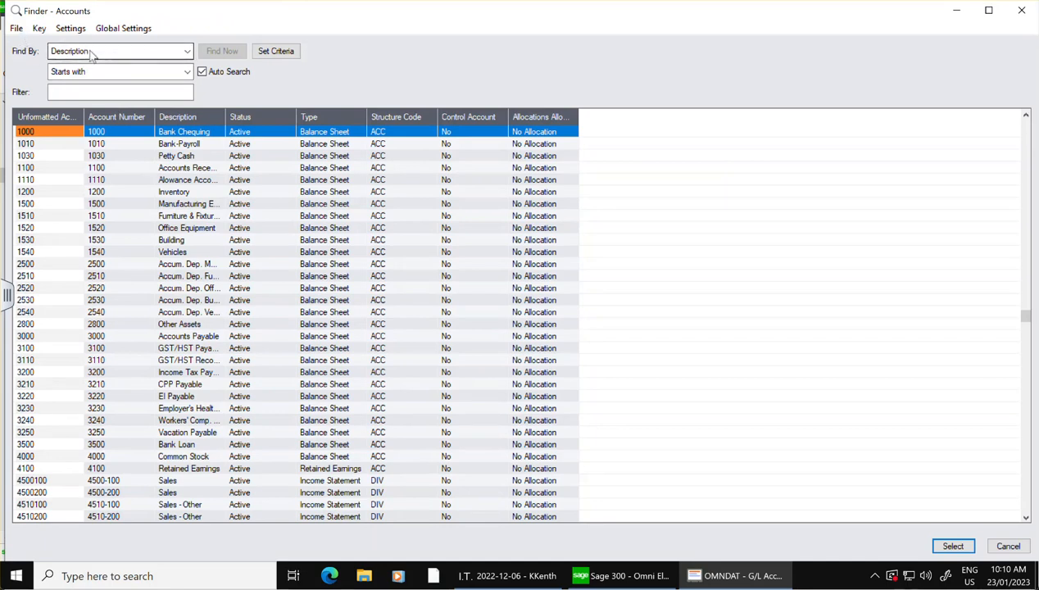
left_click(1009, 546)
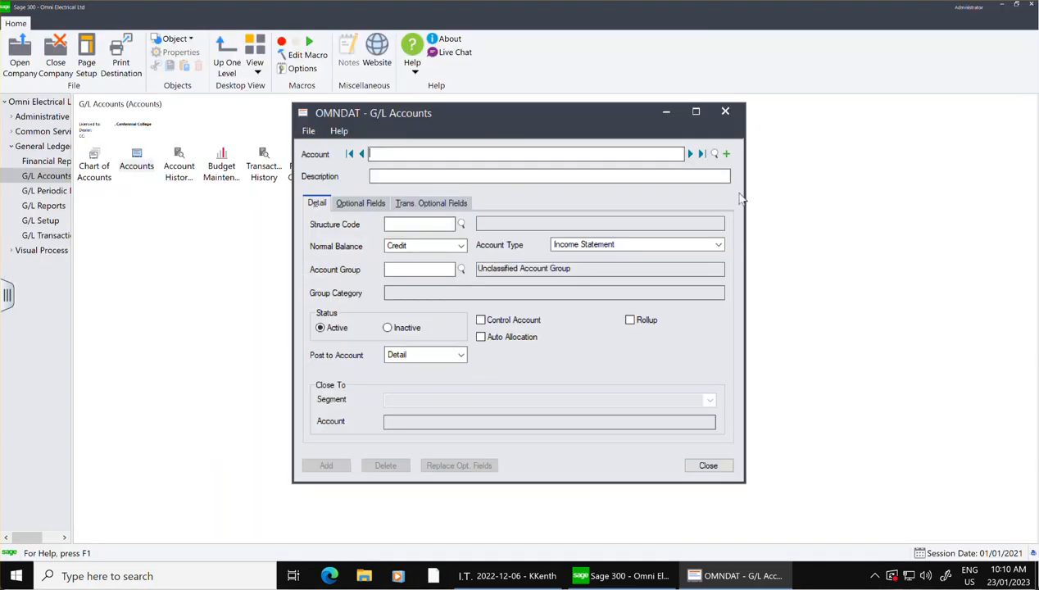
Set the account finder to show all records and open the Sales - Other account 4510-100.
left_click(714, 155)
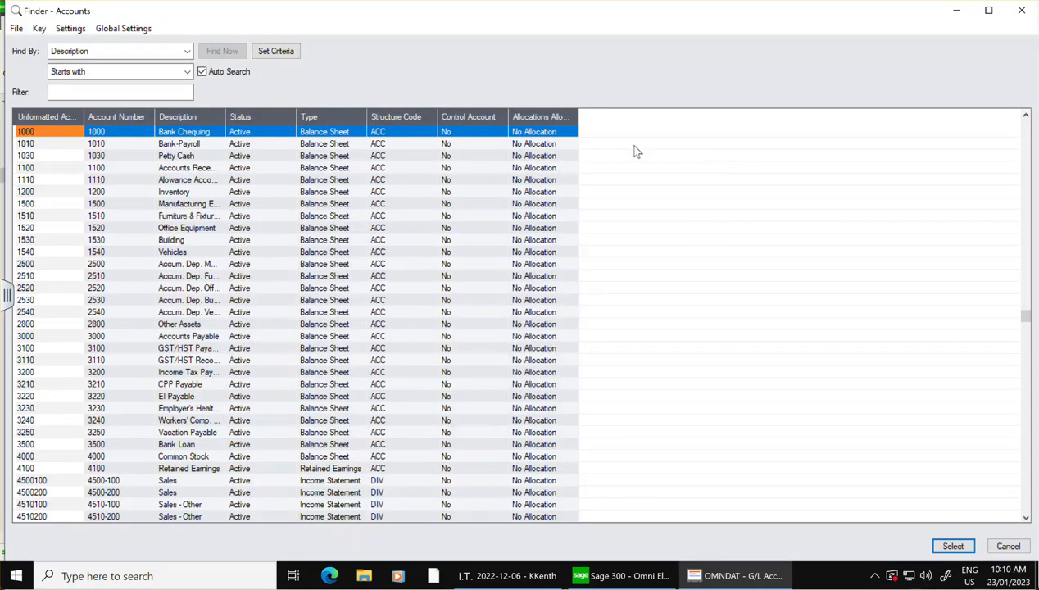
left_click(187, 51)
left_click(158, 66)
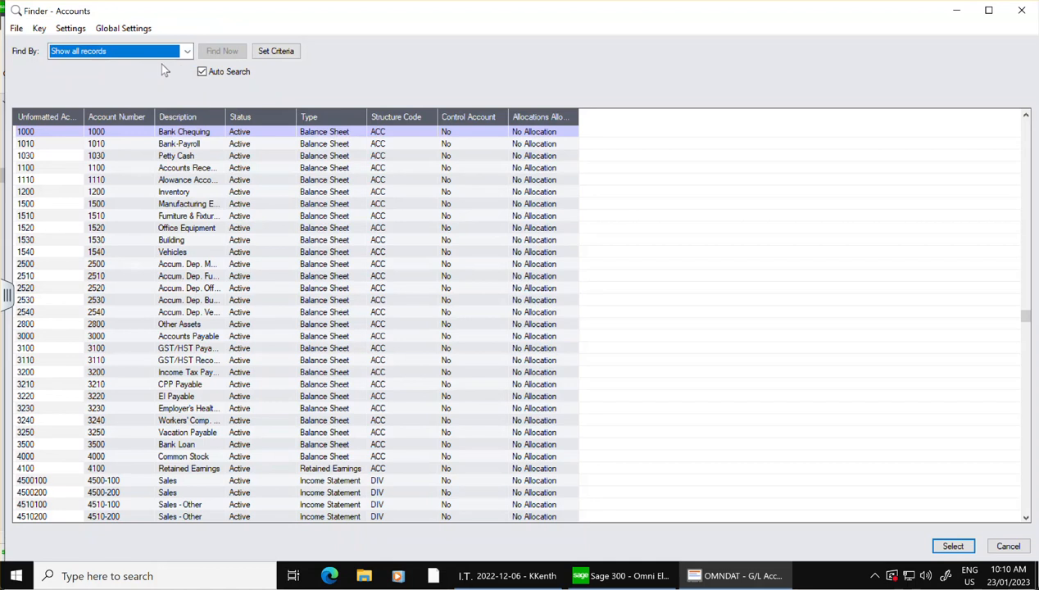
scroll(238, 336, "down", 5)
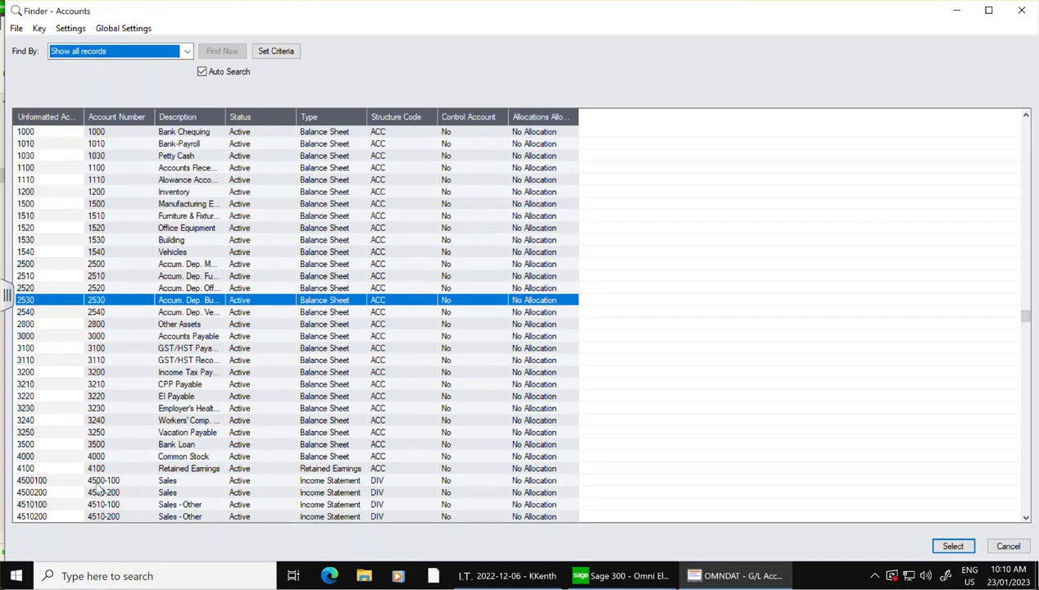
left_click(132, 481)
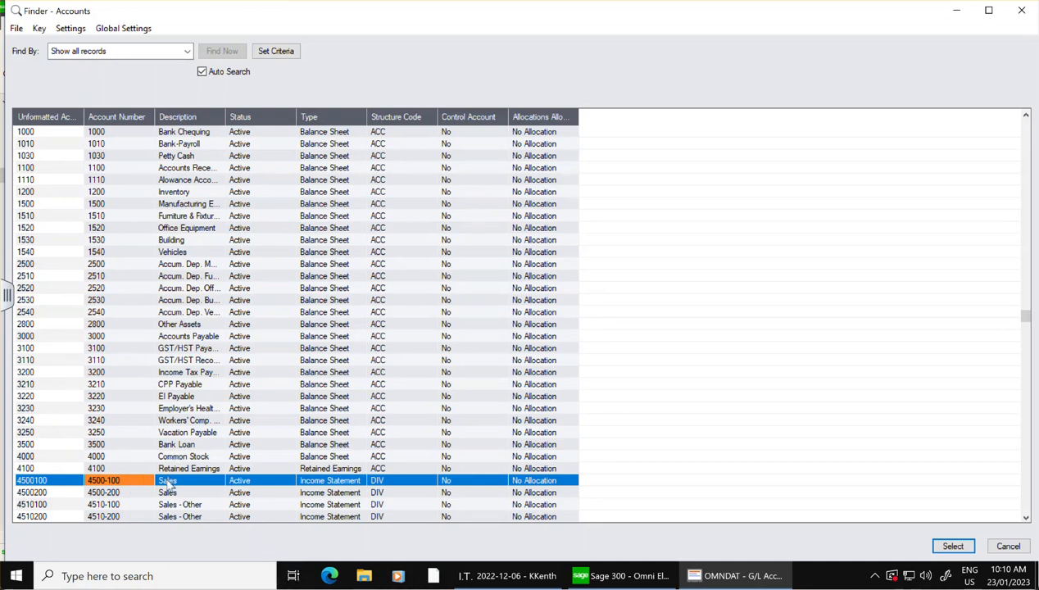
left_click(120, 505)
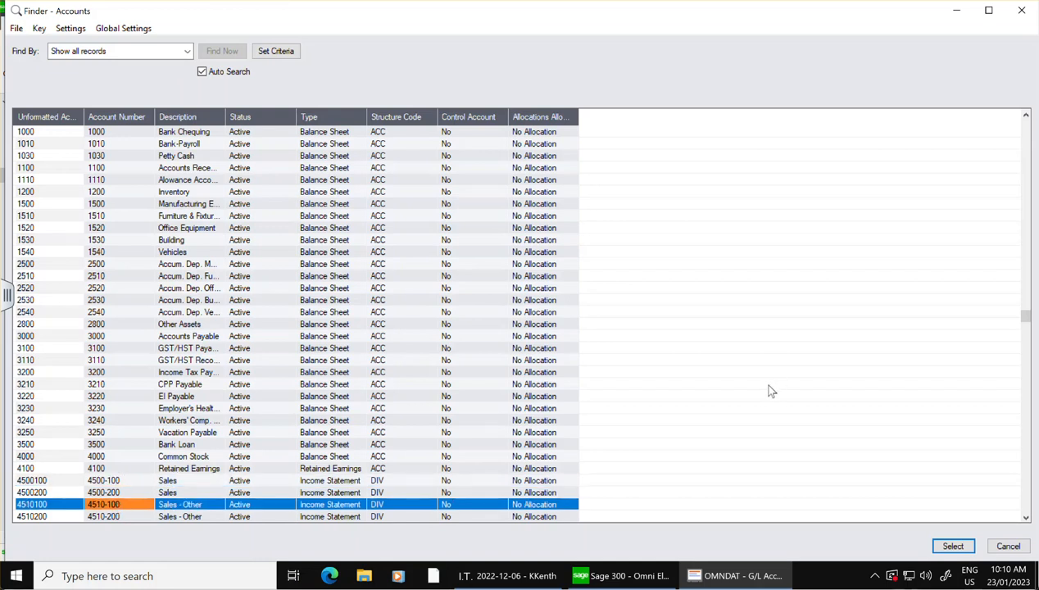
left_click(173, 505)
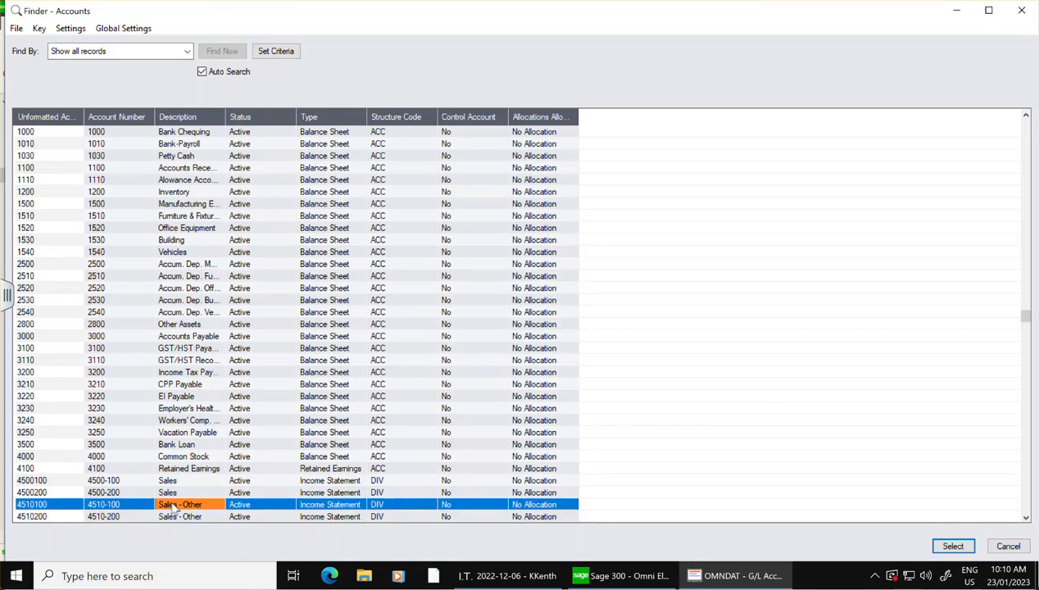
double_click(172, 506)
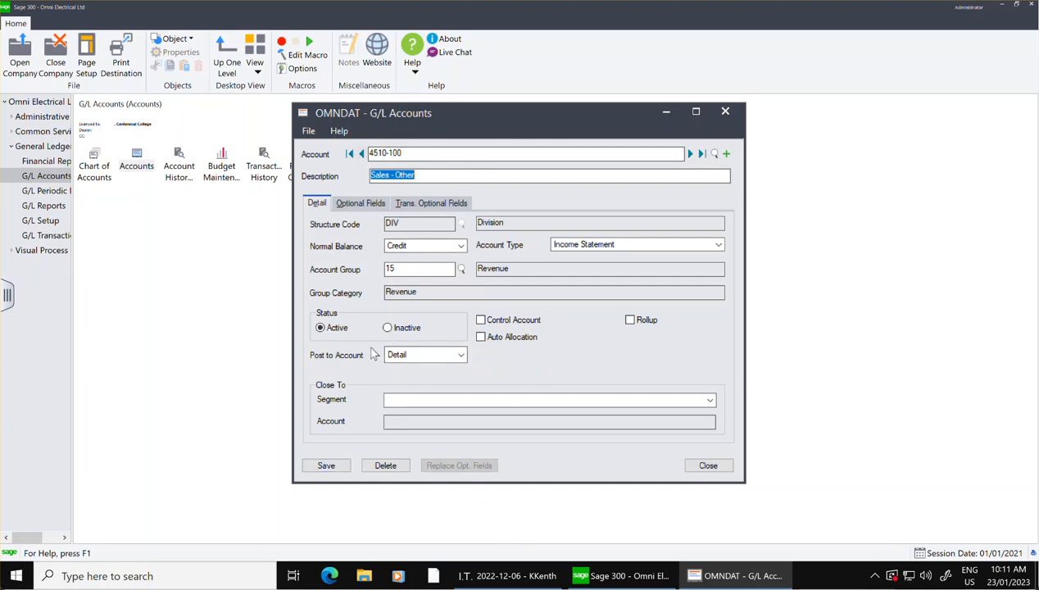
left_click(389, 328)
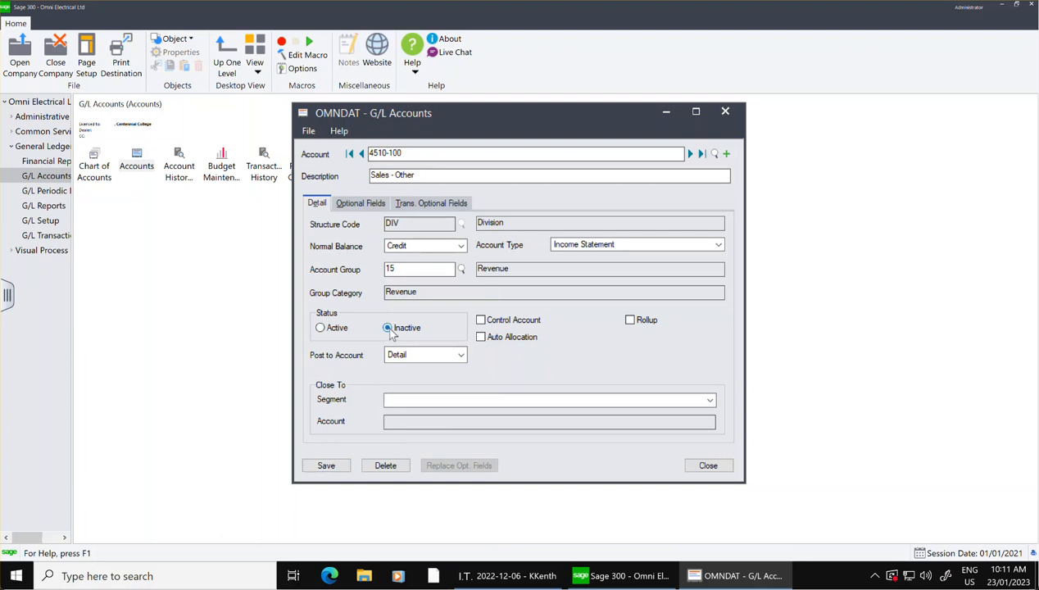
left_click(321, 328)
left_click(383, 467)
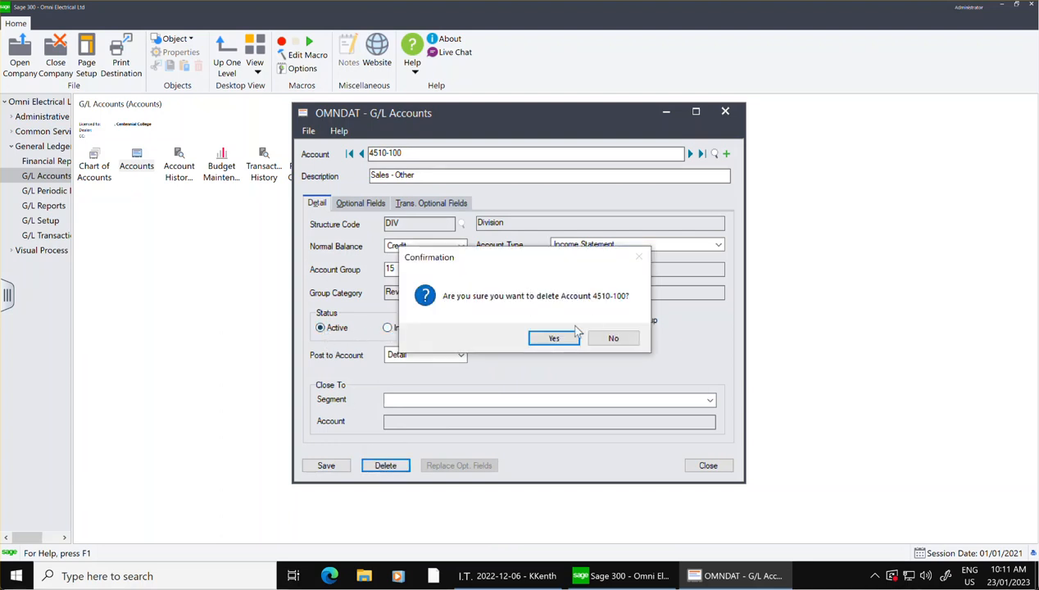
left_click(616, 339)
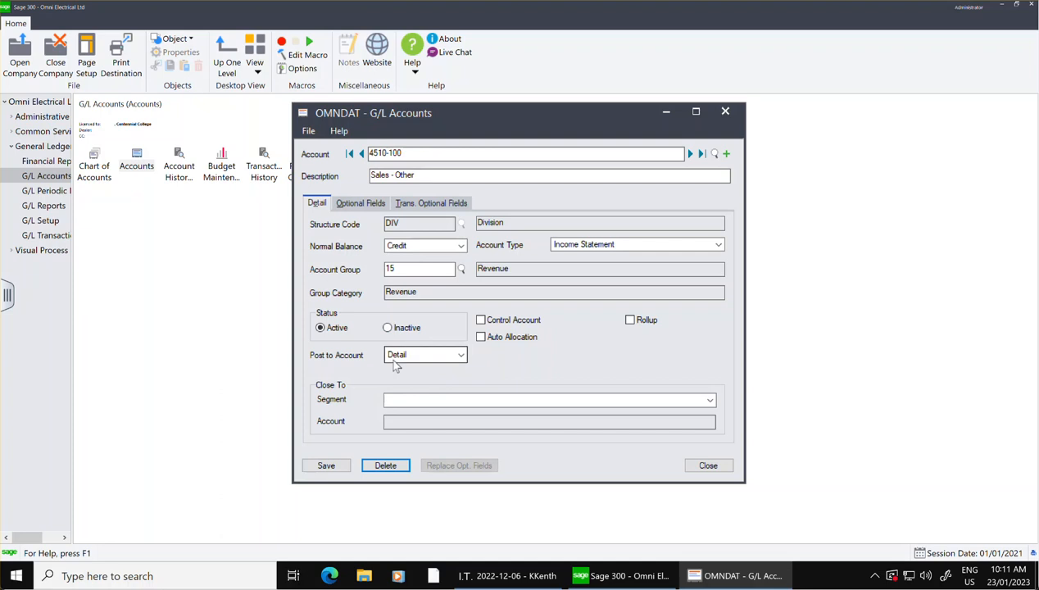
Set account 4510-100 to Inactive and delete it.
left_click(387, 328)
left_click(392, 465)
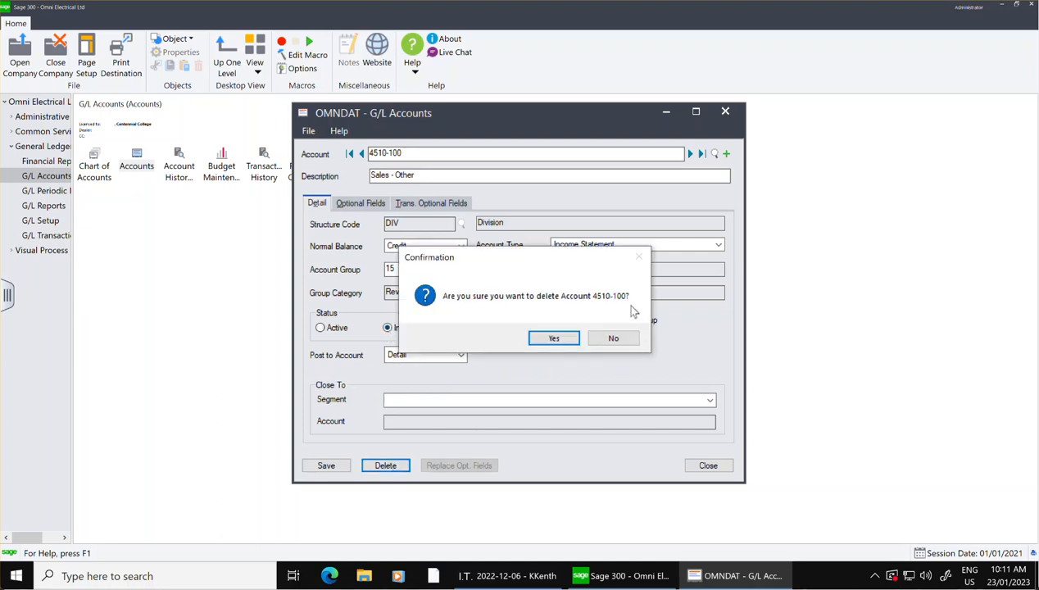
left_click(554, 338)
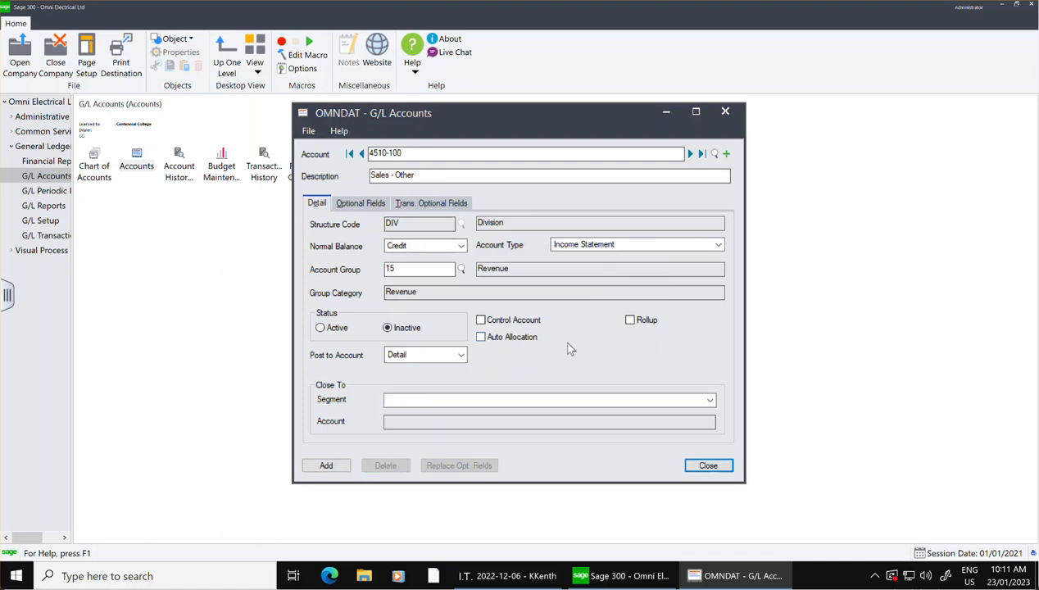
Go to the next account, 4510-200, set it to Inactive, delete it and close G/L Accounts.
left_click(690, 155)
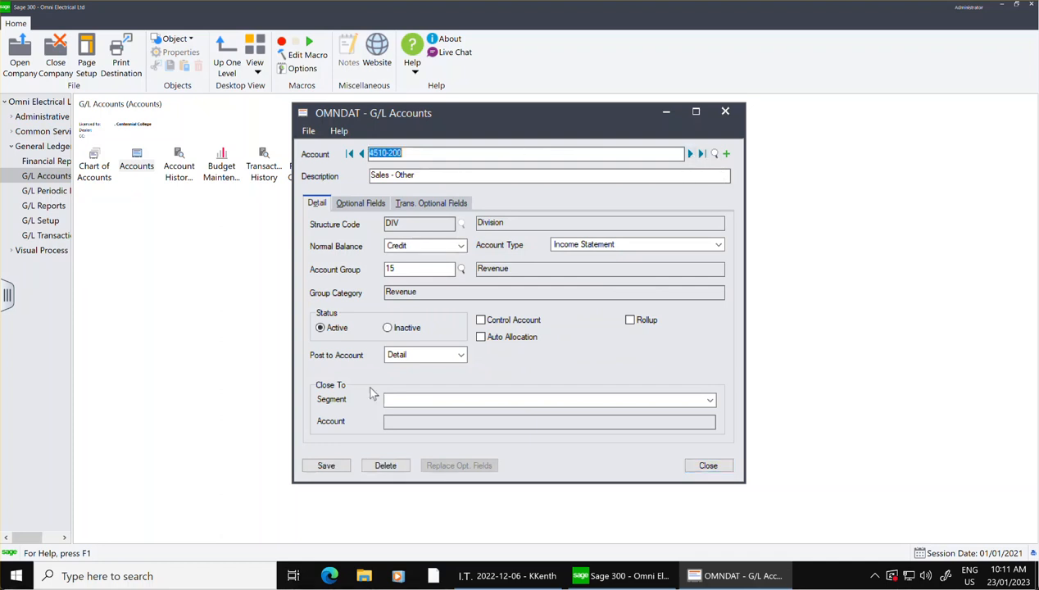
left_click(401, 332)
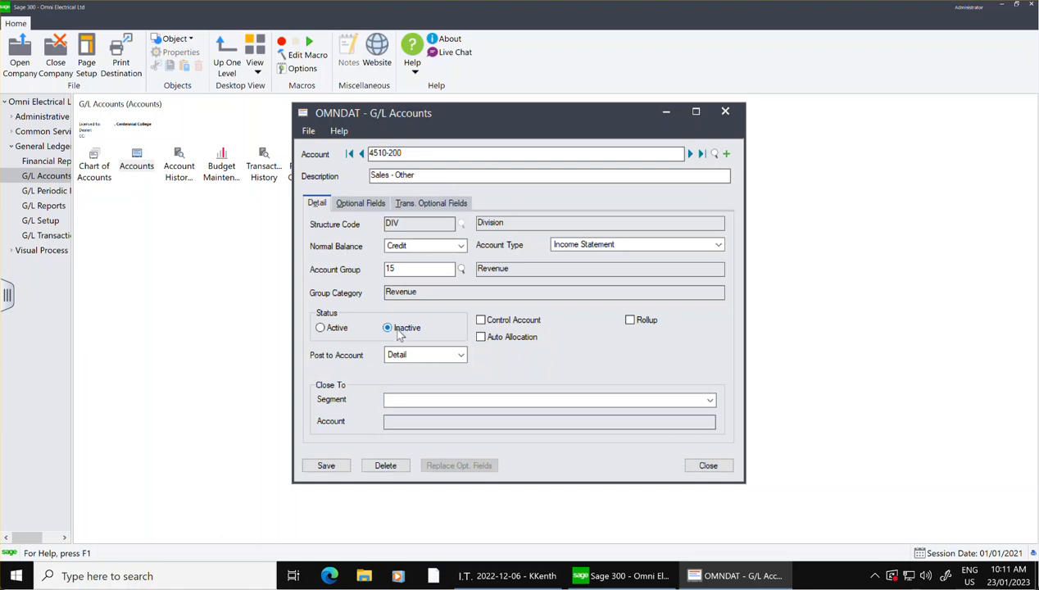
left_click(397, 467)
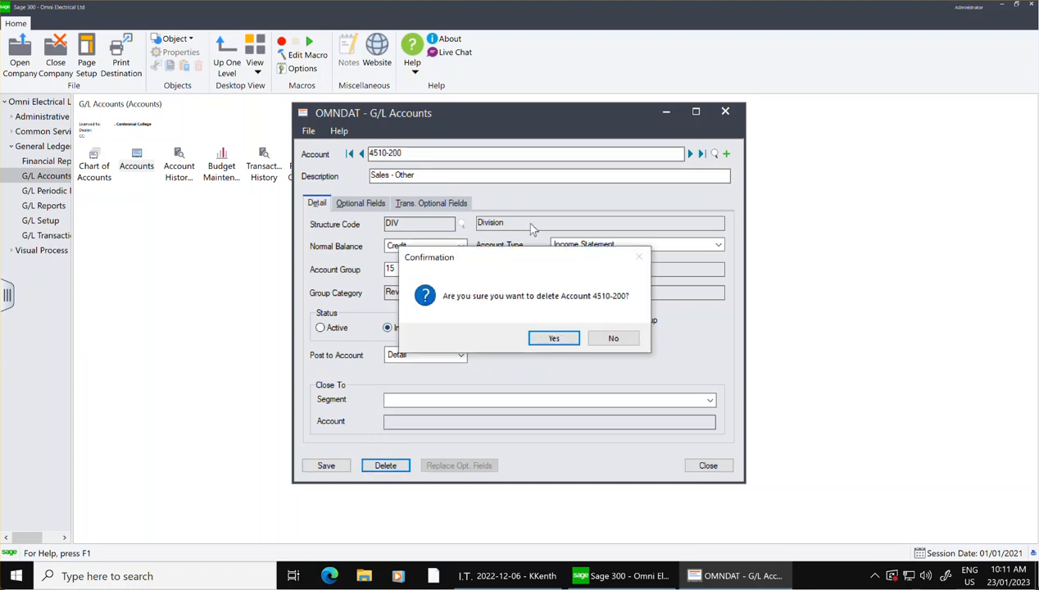
left_click(552, 338)
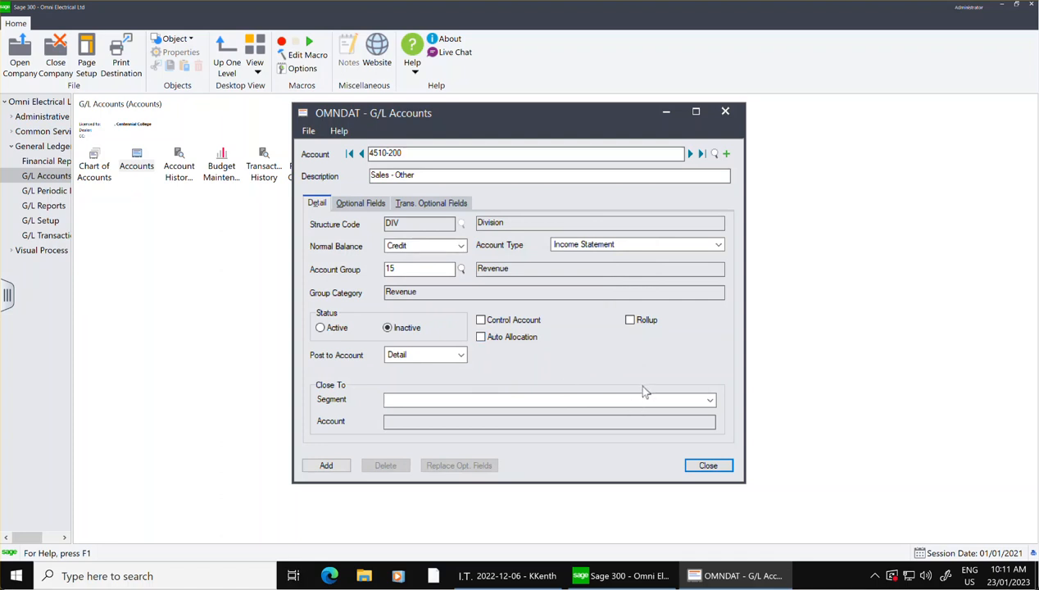
left_click(709, 465)
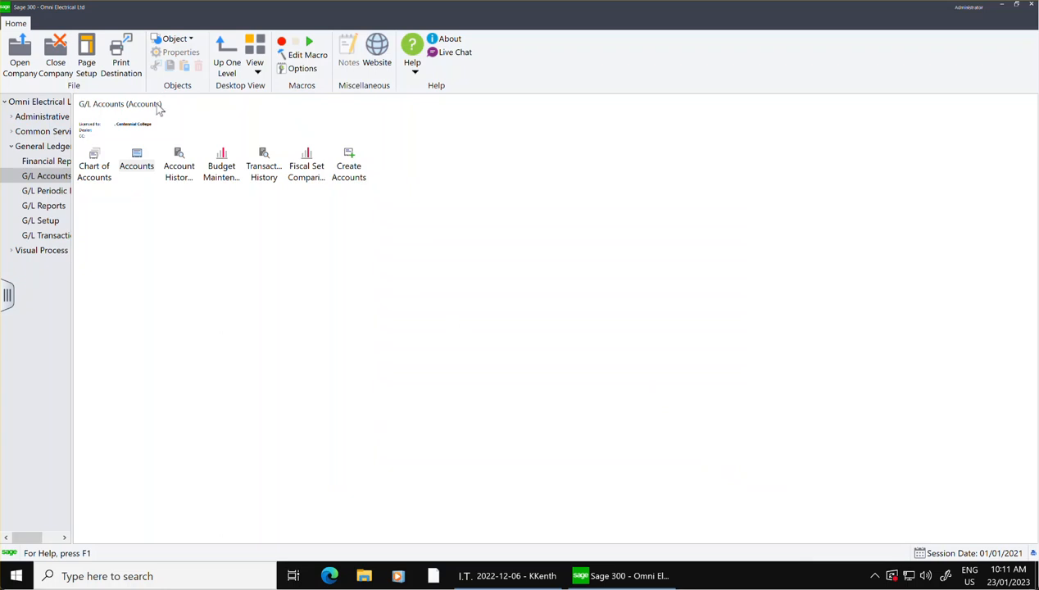
Open the G/L Chart of Accounts and look through the list from the balance sheet accounts to the sales and expense accounts.
left_click(96, 168)
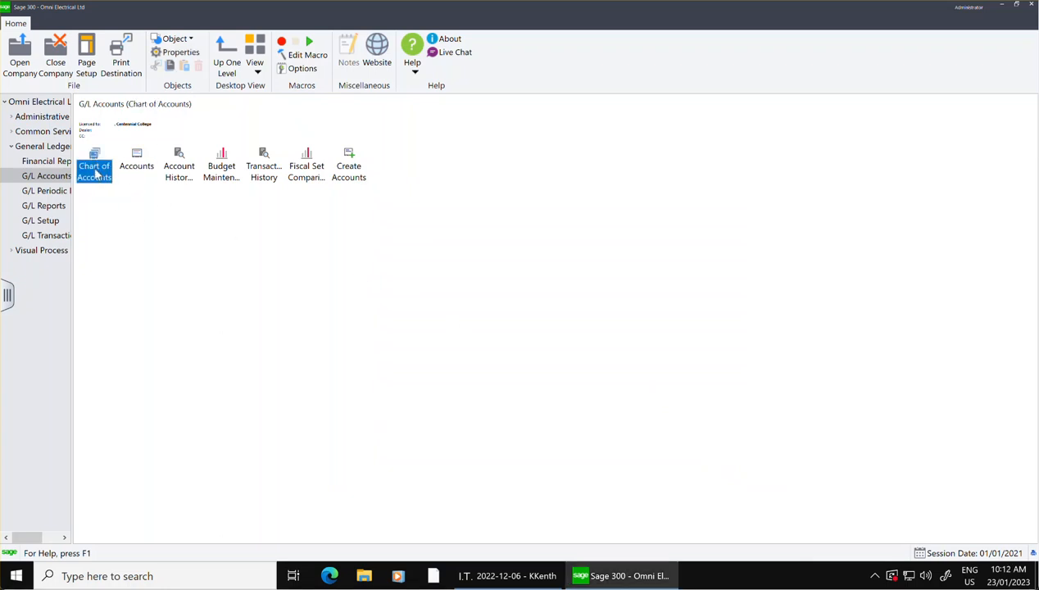
double_click(96, 170)
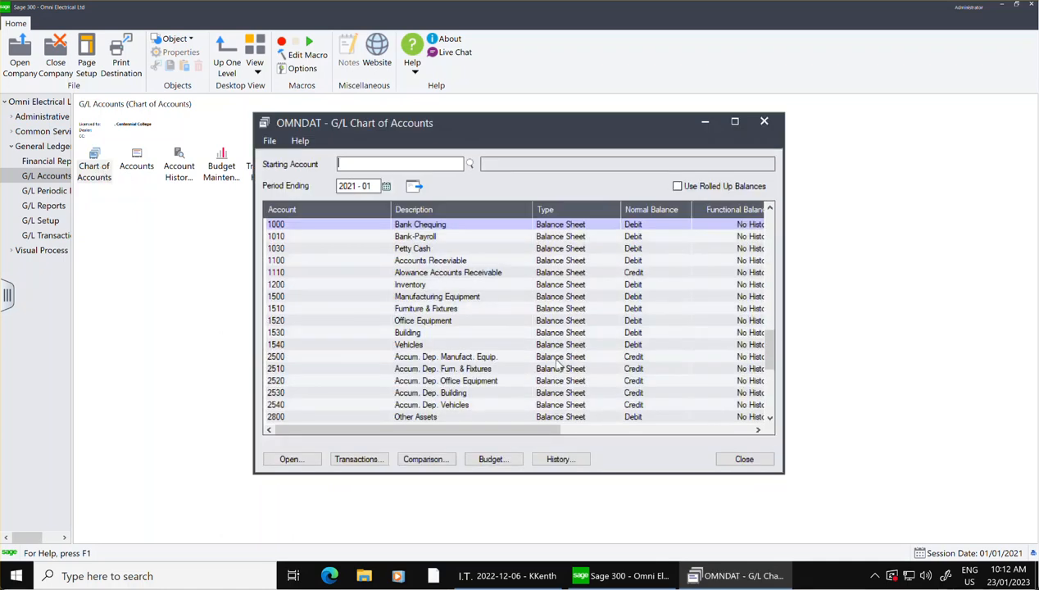
key("Down")
key("Down")
key("Down")
key("Down")
key("Down")
key("Down")
key("Down")
key("Down")
key("Down")
key("Down")
key("Down")
key("Down")
key("Down")
key("Down")
key("Down")
key("Down")
key("Down")
key("Down")
key("Down")
key("Down")
key("Down")
key("Down")
key("Down")
key("Down")
key("Down")
key("Down")
key("Down")
key("Down")
key("Down")
key("Down")
key("Down")
key("Down")
key("Down")
key("Down")
key("Down")
key("Down")
key("Down")
key("Down")
key("Down")
key("Down")
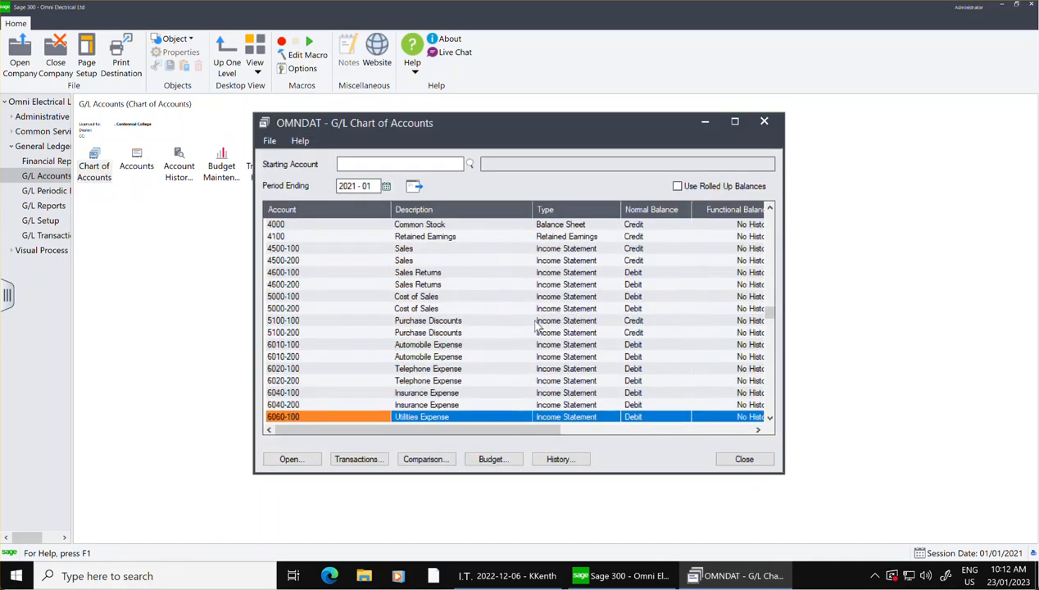
Look up starting account 4510 in the chart's account finder, then cancel the finder and close the chart.
left_click(392, 161)
type("4")
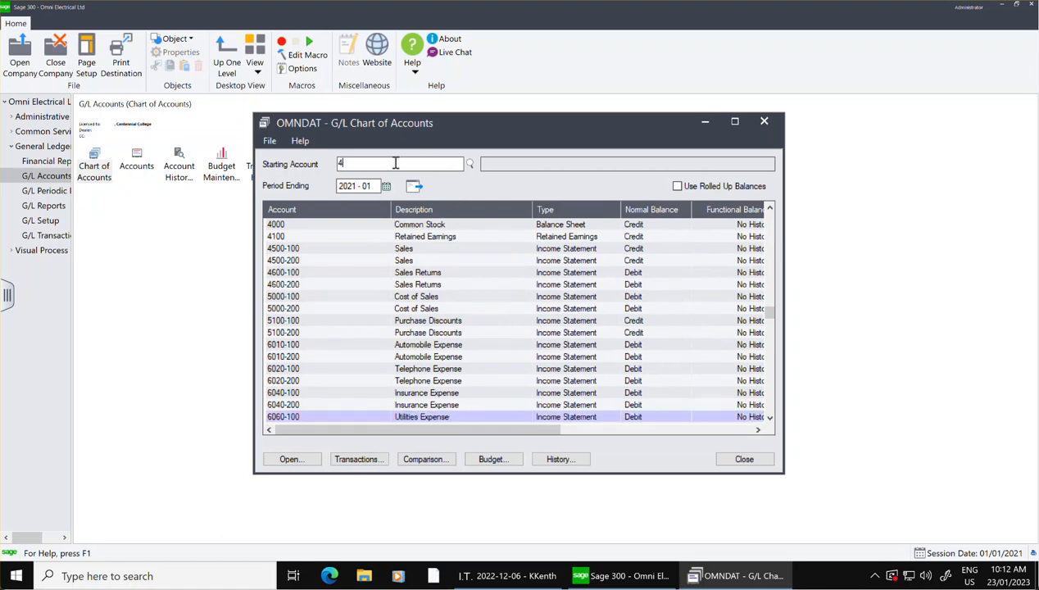
type("510")
left_click(470, 164)
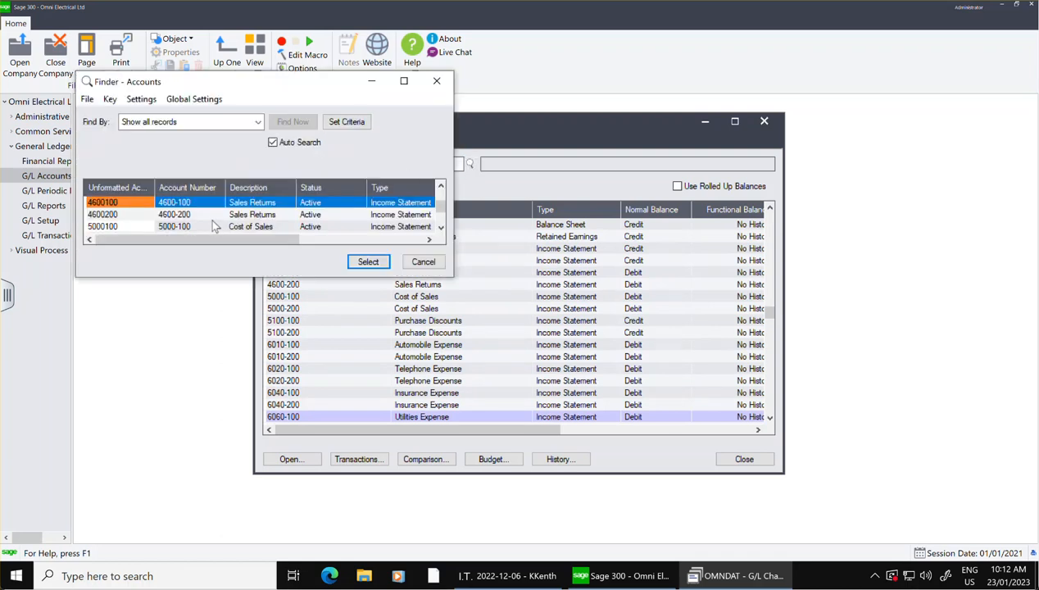
left_click(423, 261)
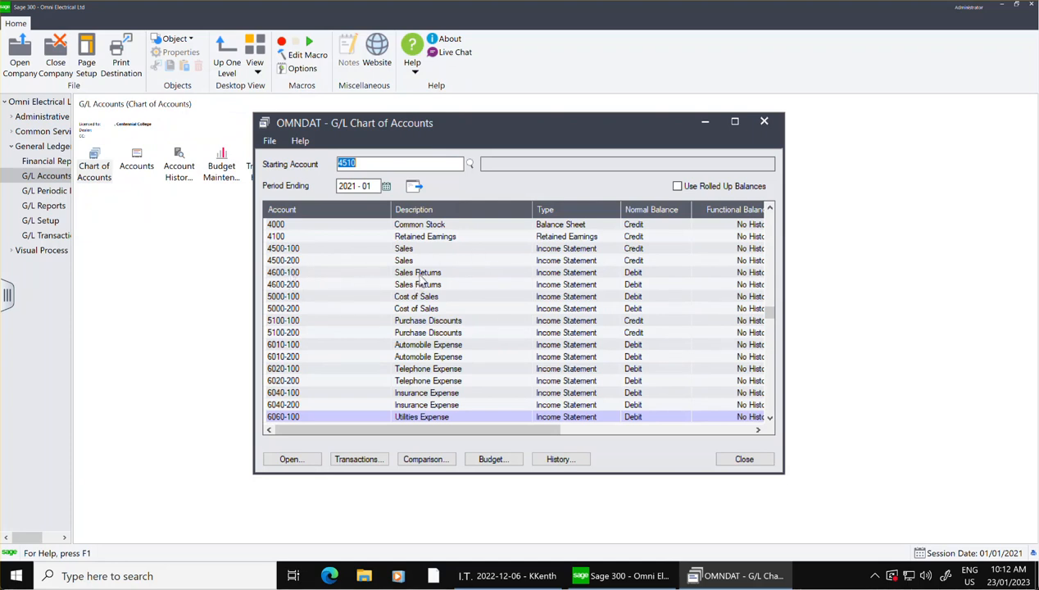
left_click(741, 459)
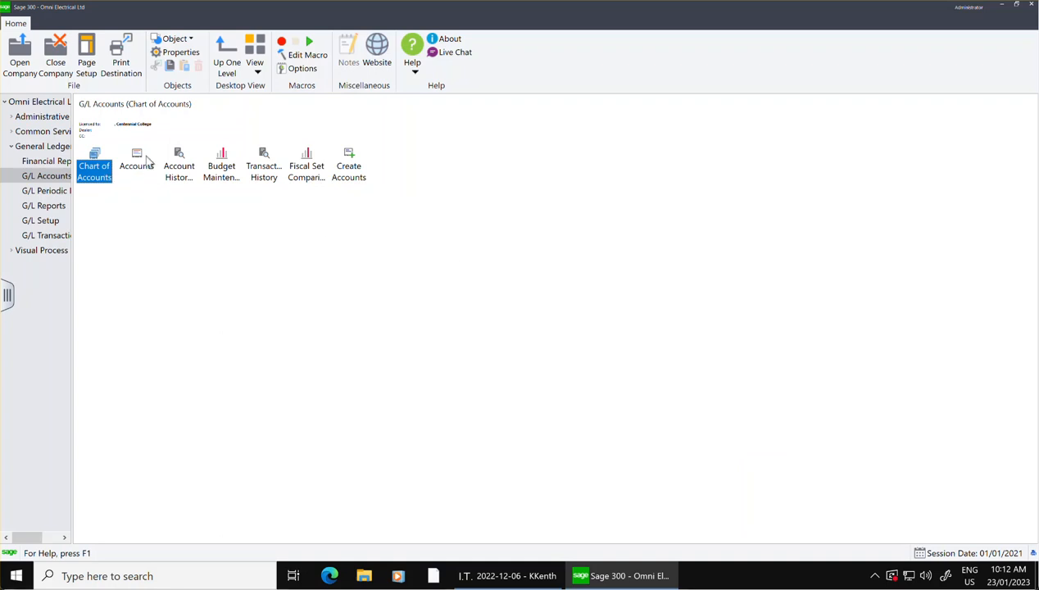
Open G/L Accounts and look up the 6020 telephone expense accounts in the account finder, then cancel the finder.
left_click(146, 158)
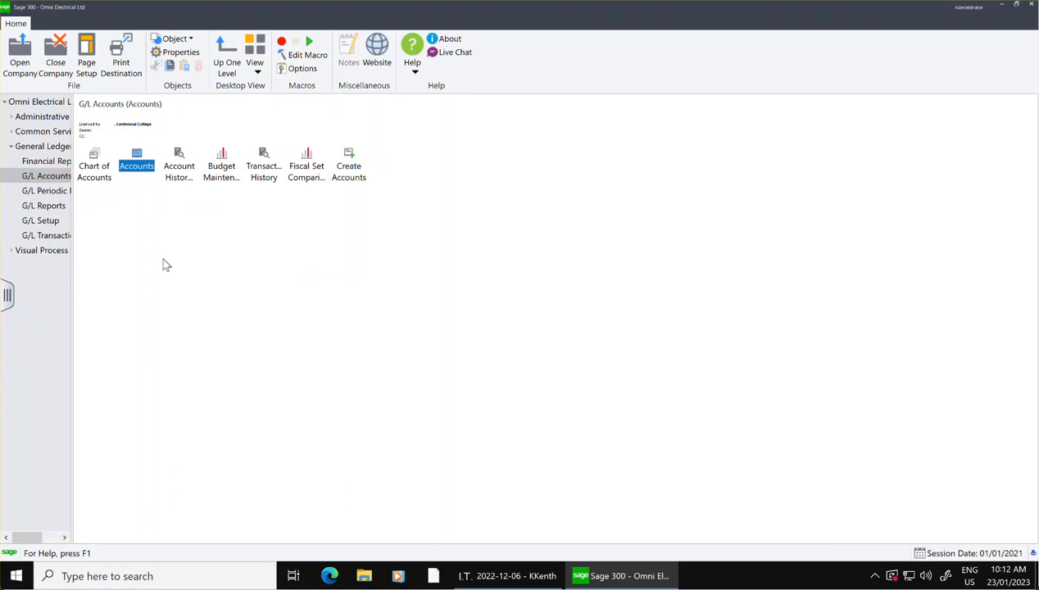
double_click(139, 166)
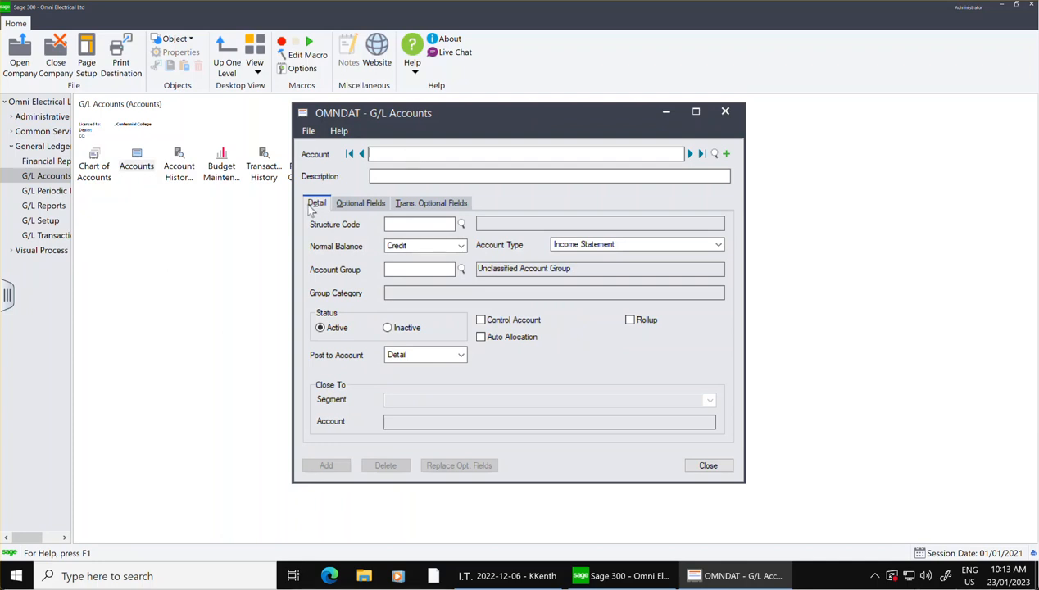
left_click(712, 155)
key("Down")
key("Down")
key("Down")
key("Down")
key("Down")
key("Down")
key("Down")
key("Down")
key("Down")
key("Down")
key("Down")
key("Down")
key("Down")
key("Down")
key("Down")
key("Down")
key("Down")
key("Down")
key("Down")
key("Down")
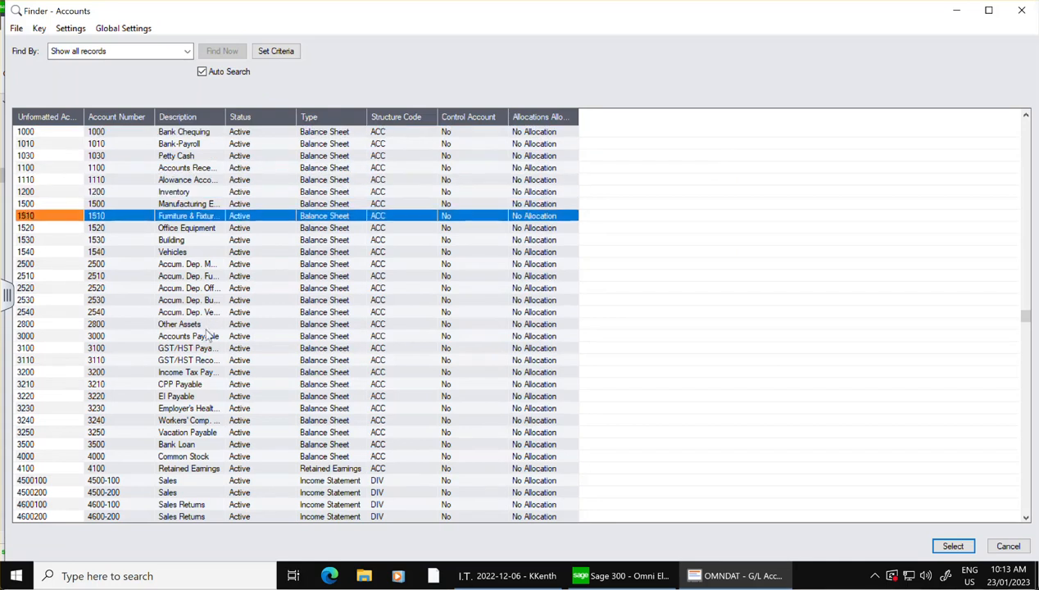
key("Down")
key("Down")
key("Down")
key("Down")
key("Down")
key("Down")
key("Down")
key("Down")
key("Down")
key("Down")
key("Down")
key("Down")
key("Down")
key("Down")
key("Down")
key("Down")
key("Down")
key("Down")
key("Down")
key("Down")
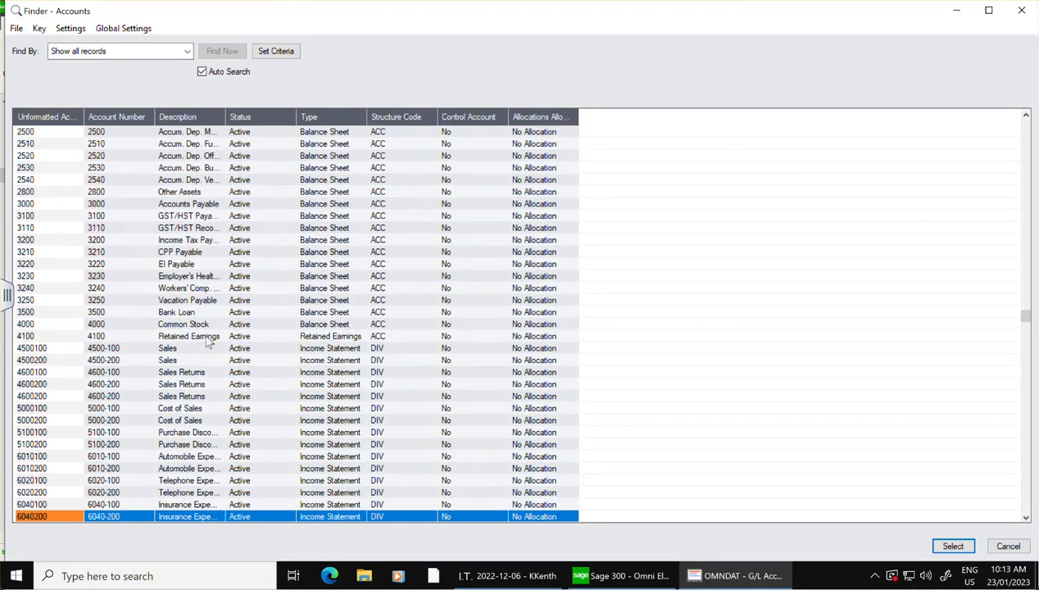
left_click(145, 446)
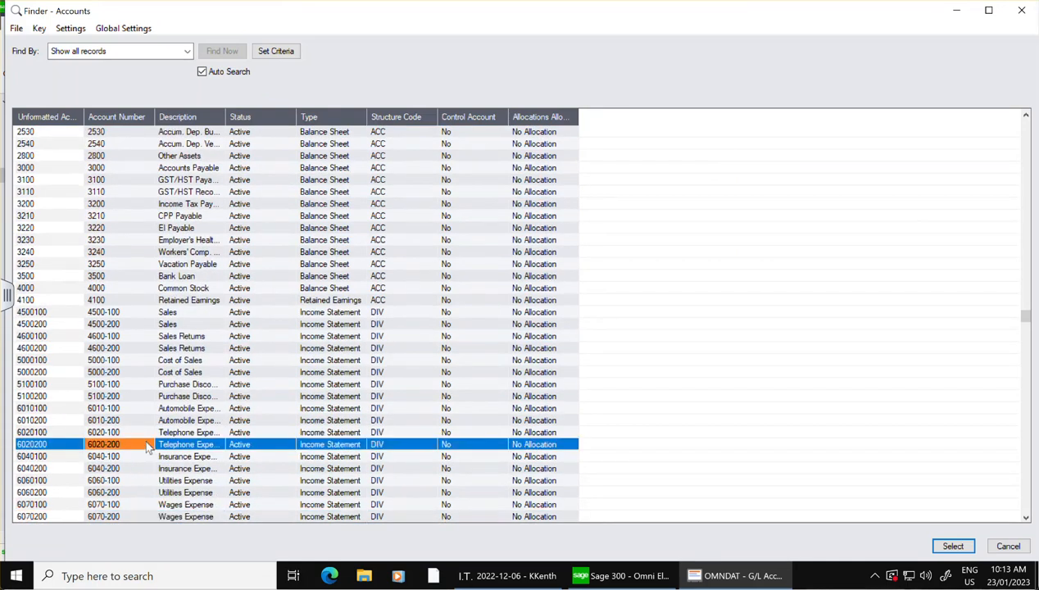
left_click(147, 435)
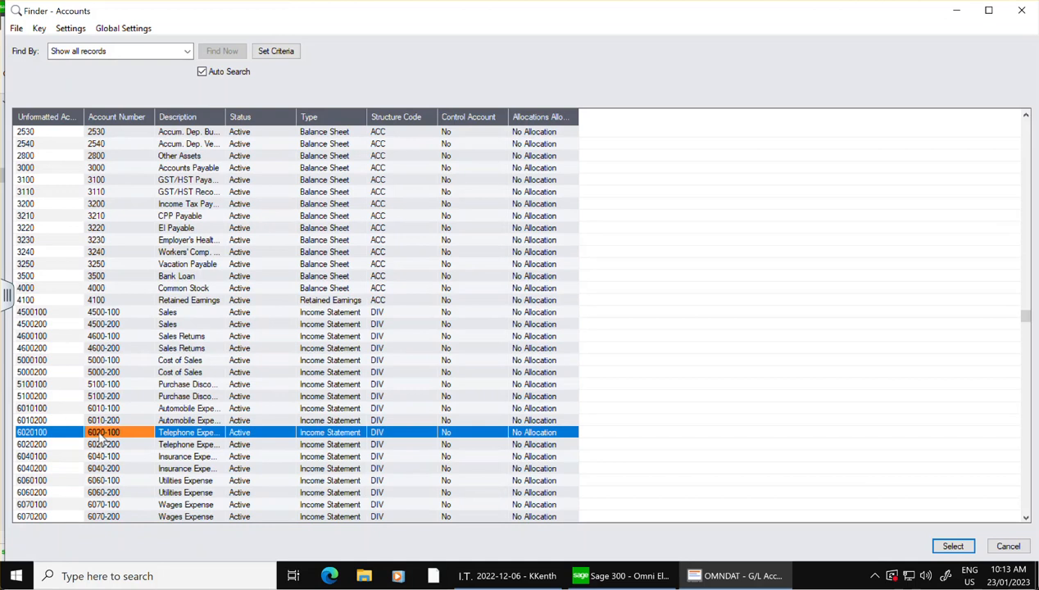
key("Up")
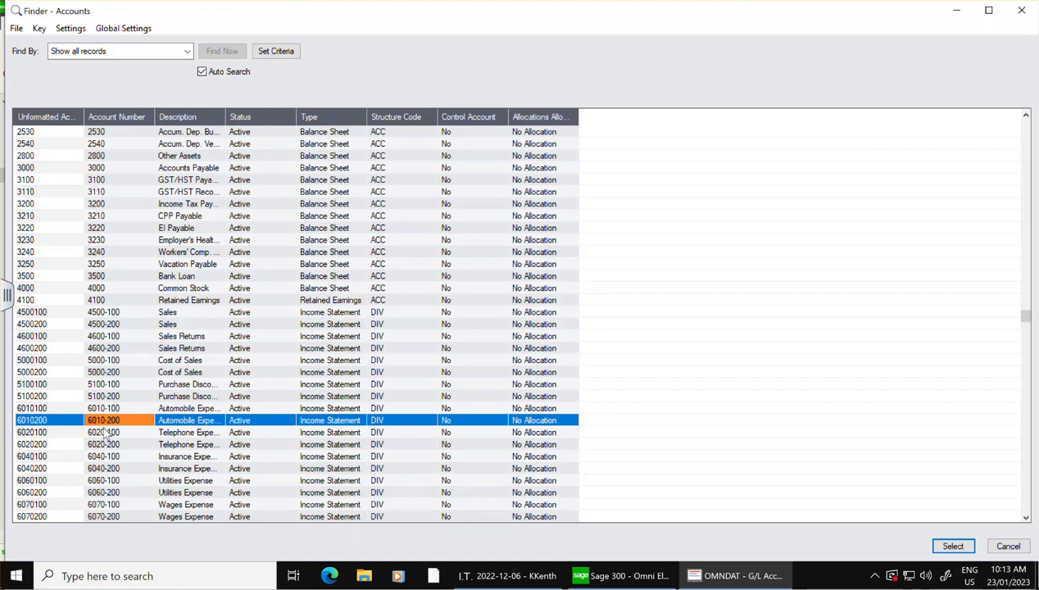
left_click(1008, 546)
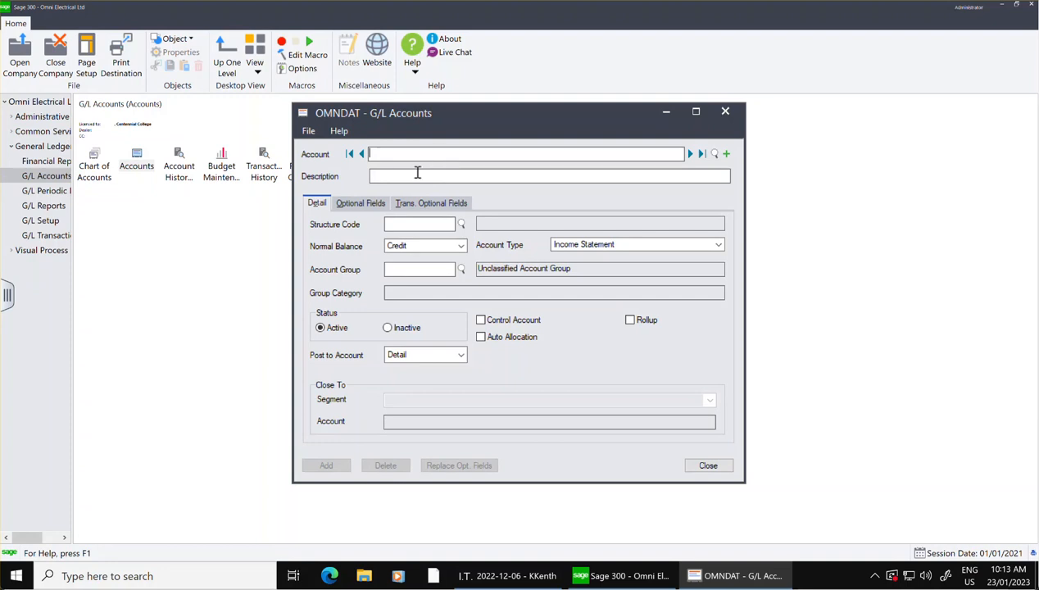
Start a new account numbered 6020 with the description Telephone.
type("020")
key("Tab")
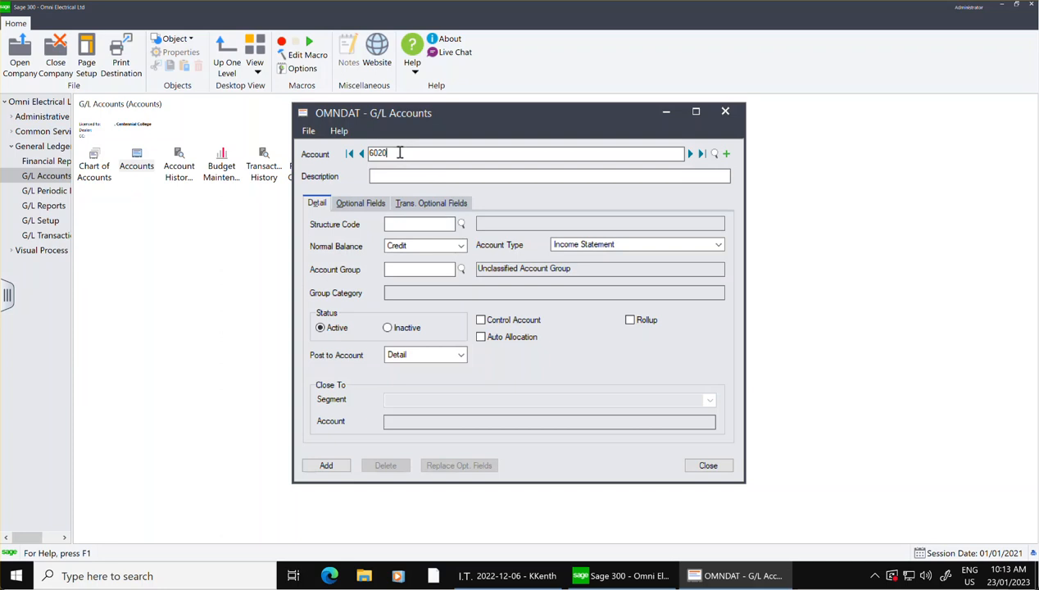
left_click(424, 177)
type("TElphone")
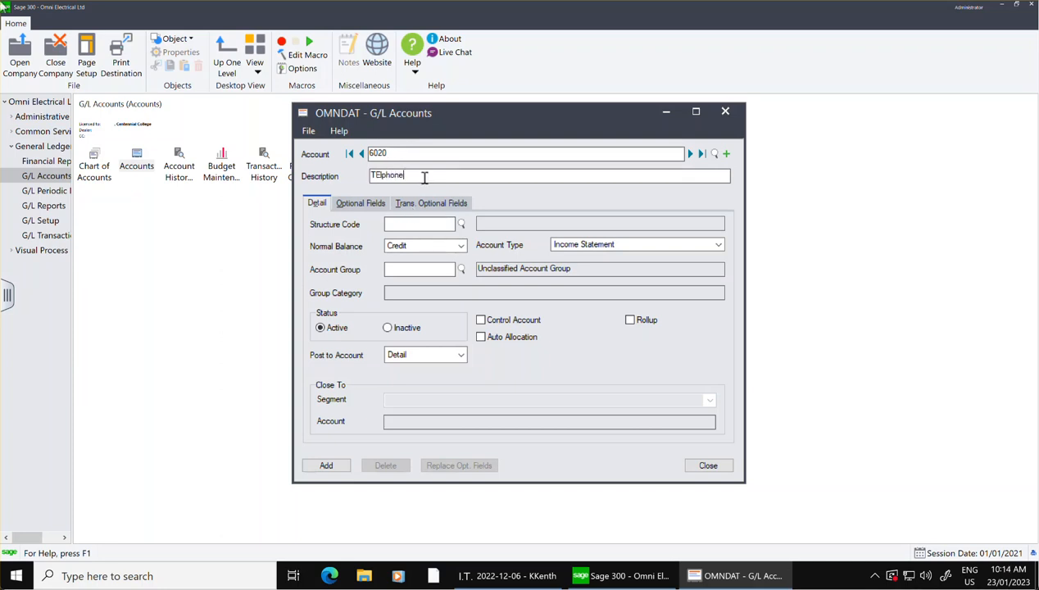
key("BackSpace")
key("BackSpace")
type("Telepohne")
left_click_drag(424, 177, 394, 177)
key("BackSpace")
key("BackSpace")
type("honeo")
Assign structure code ACC to account 6020 and set its normal balance to Debit.
left_click(463, 226)
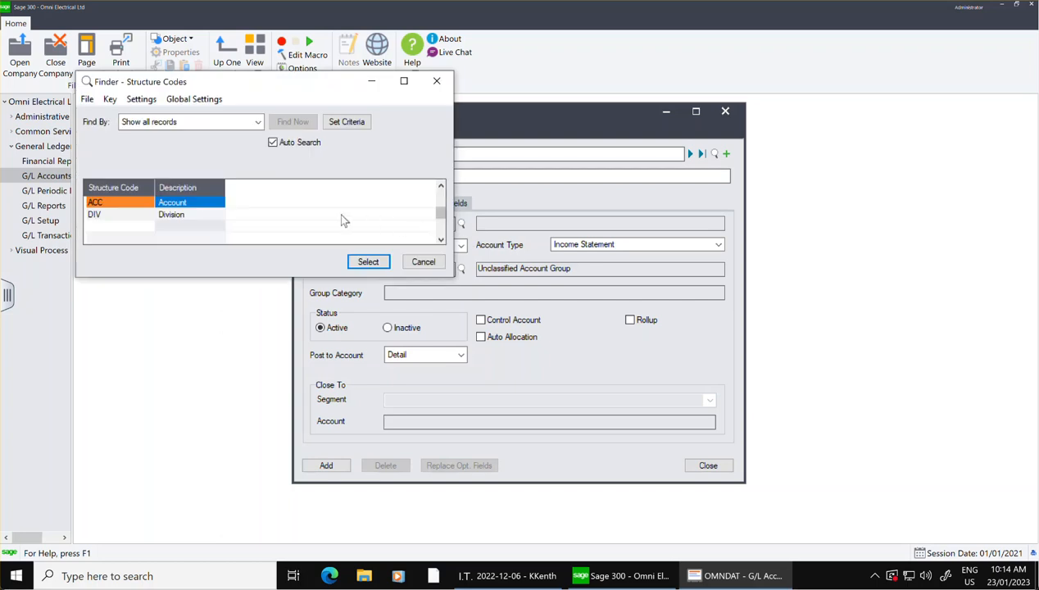
left_click(184, 205)
left_click(368, 262)
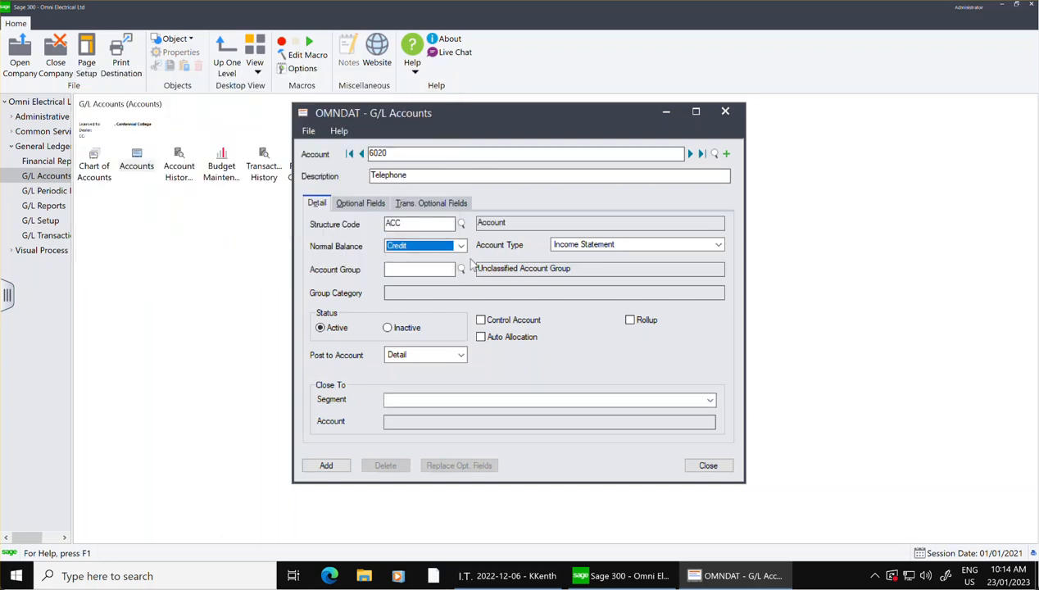
left_click(460, 246)
left_click(417, 258)
Complete the description of account 6020 as Telephone Expense and choose Income Statement as the account type.
left_click(445, 177)
type("Expense")
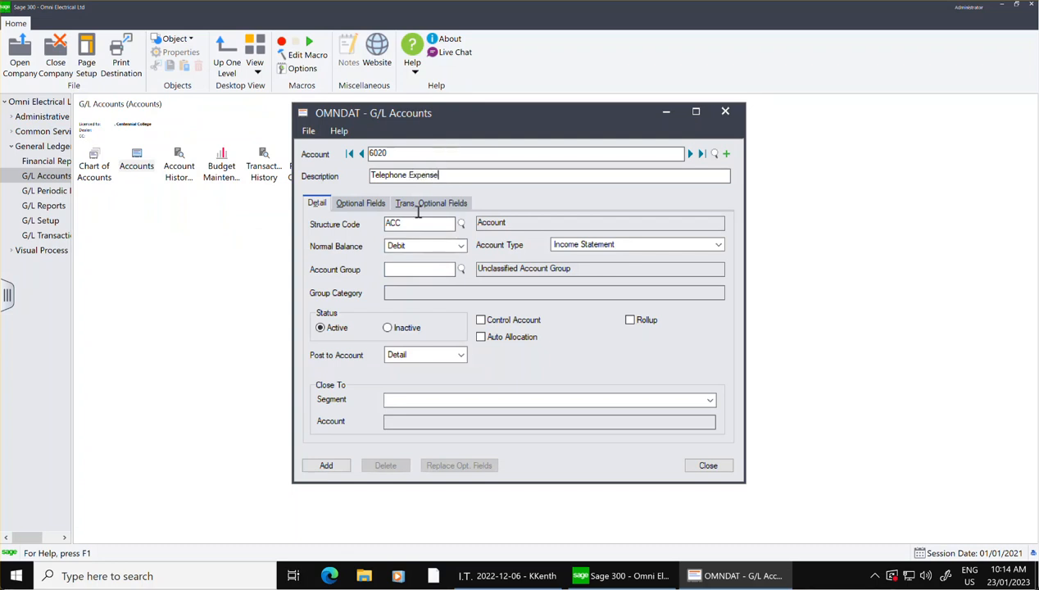
left_click(574, 244)
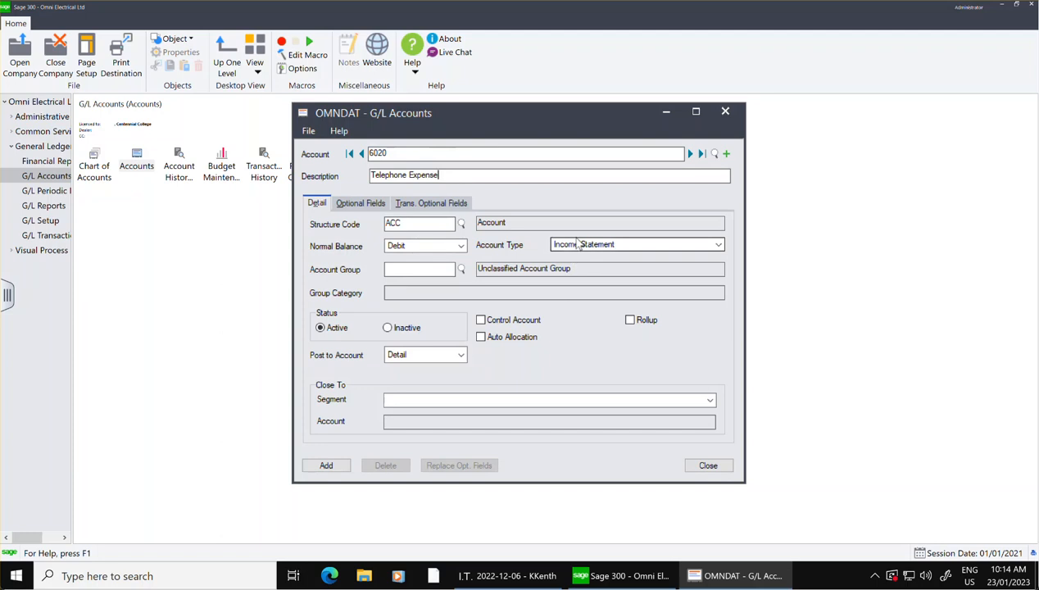
left_click(578, 257)
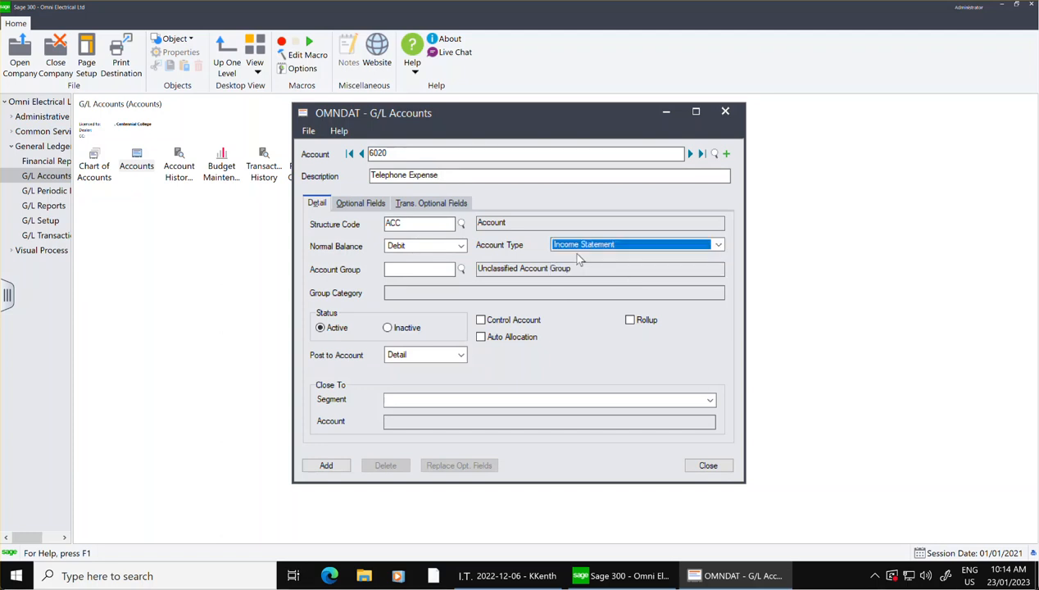
Look through the account groups and assign group 21, Fixed Charges, to account 6020.
left_click(460, 270)
left_click_drag(444, 215, 419, 235)
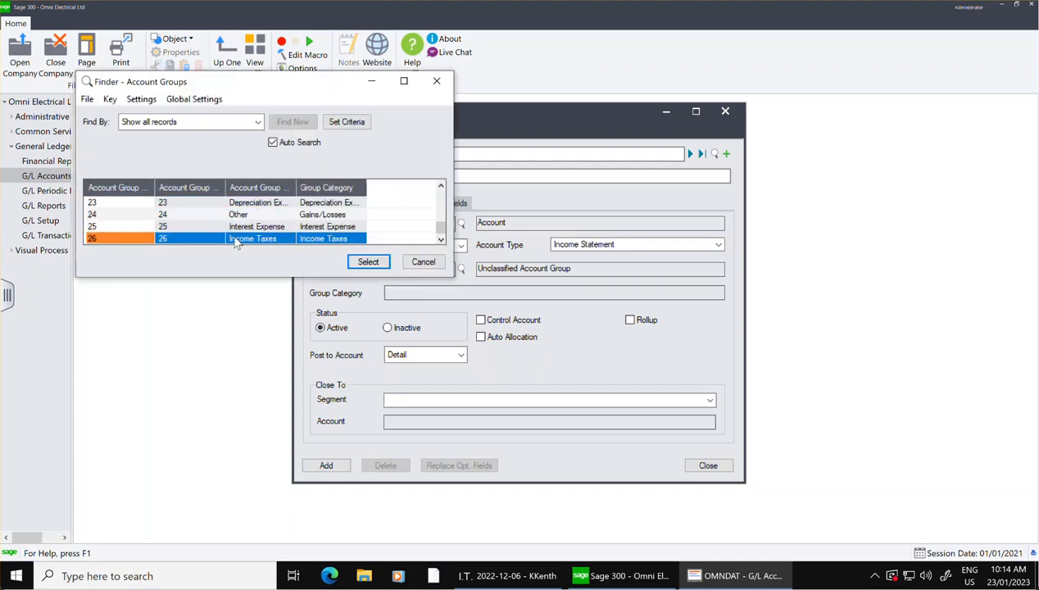
left_click(244, 226)
left_click(243, 219)
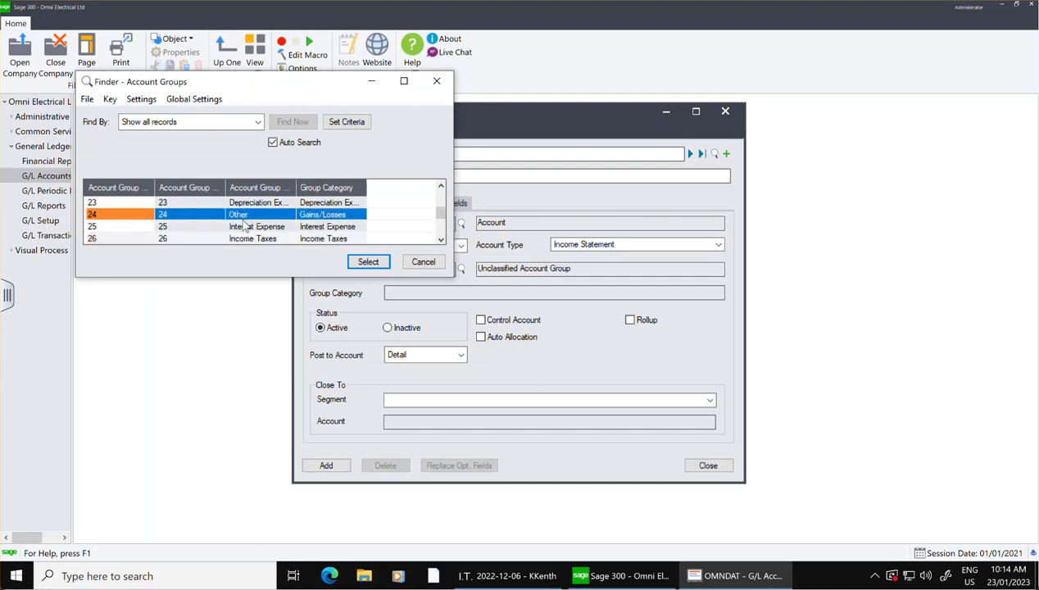
key("Up")
key("Up")
key("Up")
left_click(245, 204)
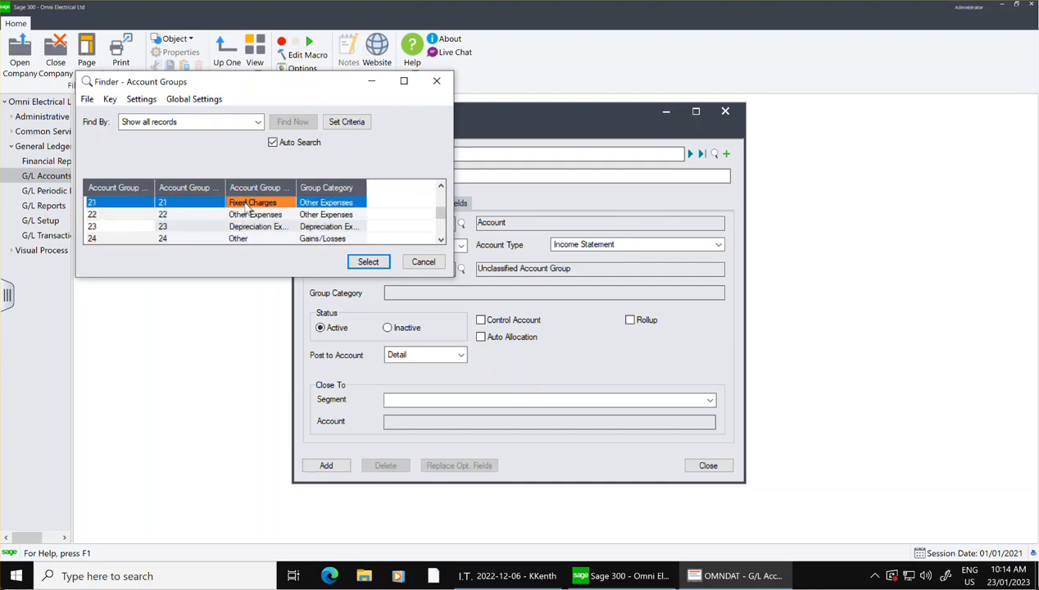
left_click(367, 266)
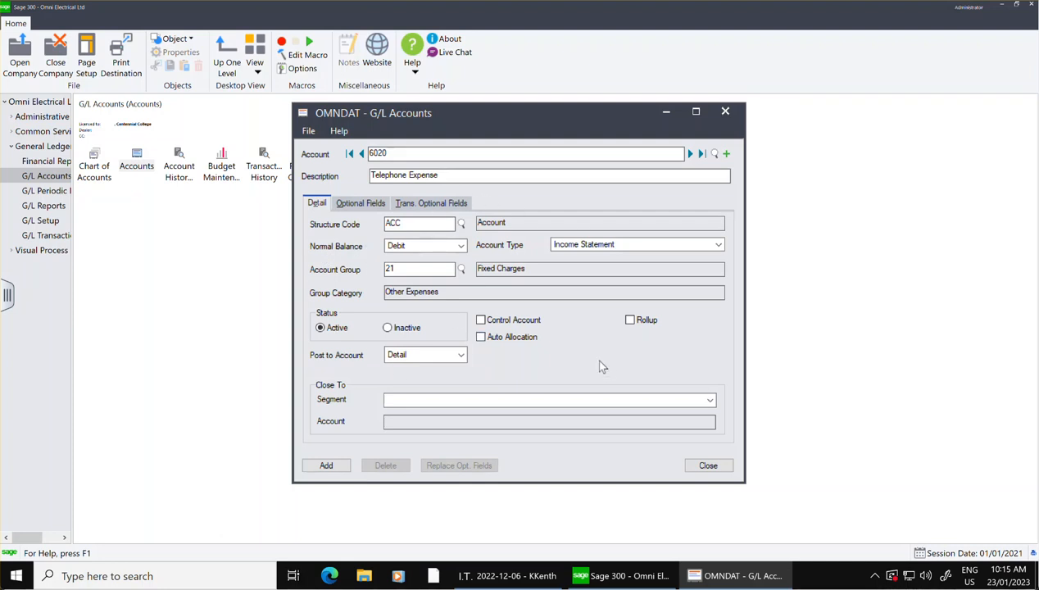
Turn on Auto Allocation for account 6020 and open its allocation details.
left_click(481, 337)
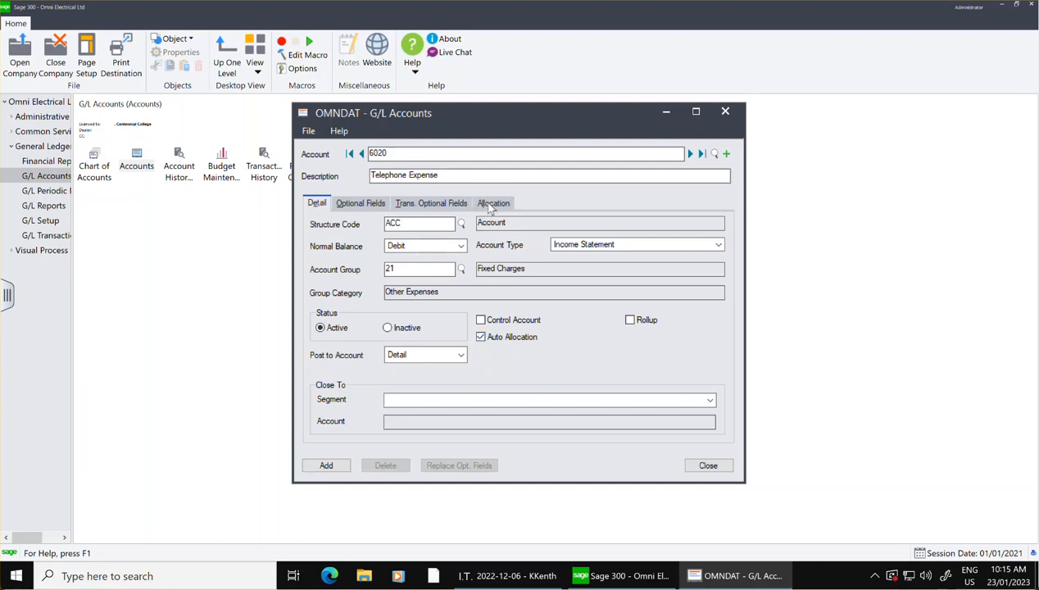
left_click(481, 339)
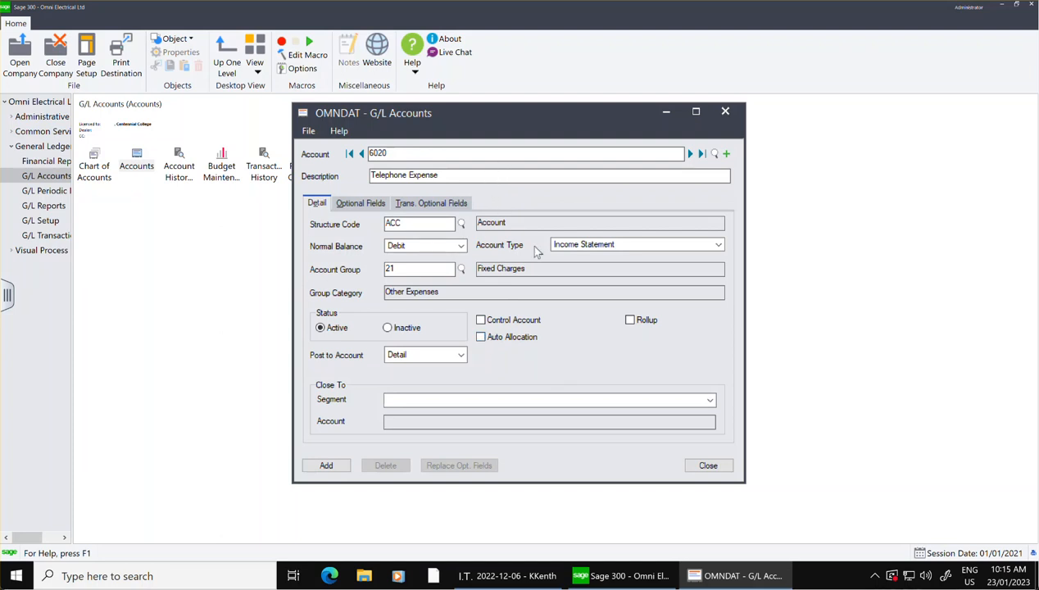
left_click(481, 336)
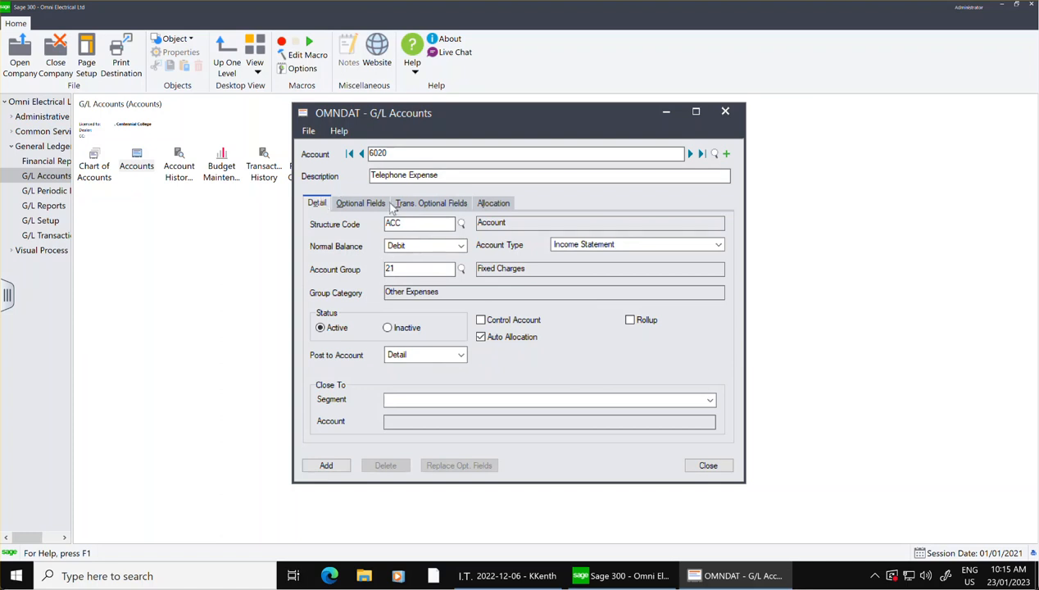
left_click(504, 205)
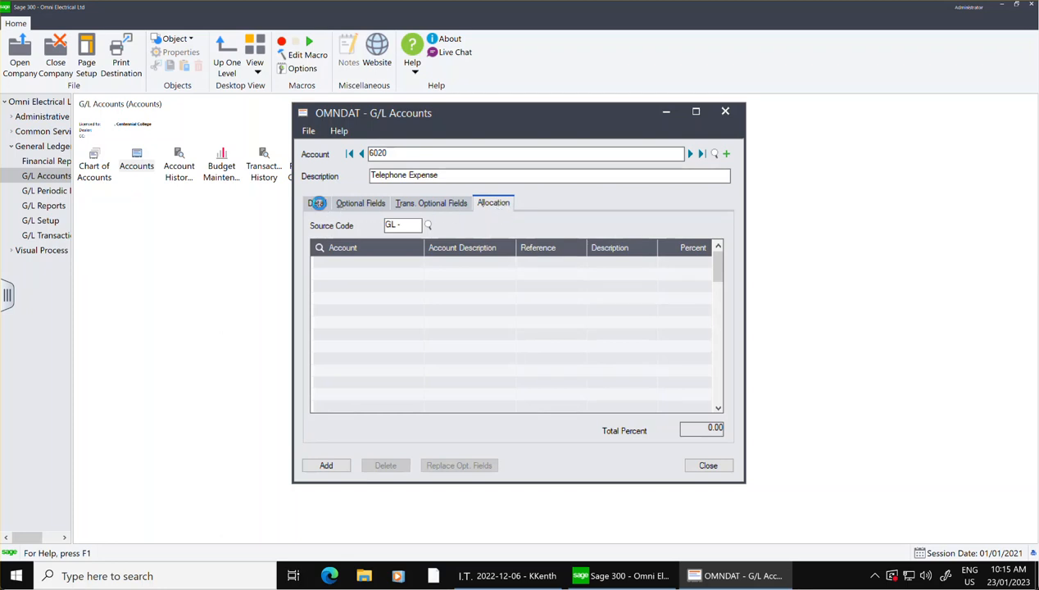
left_click(318, 205)
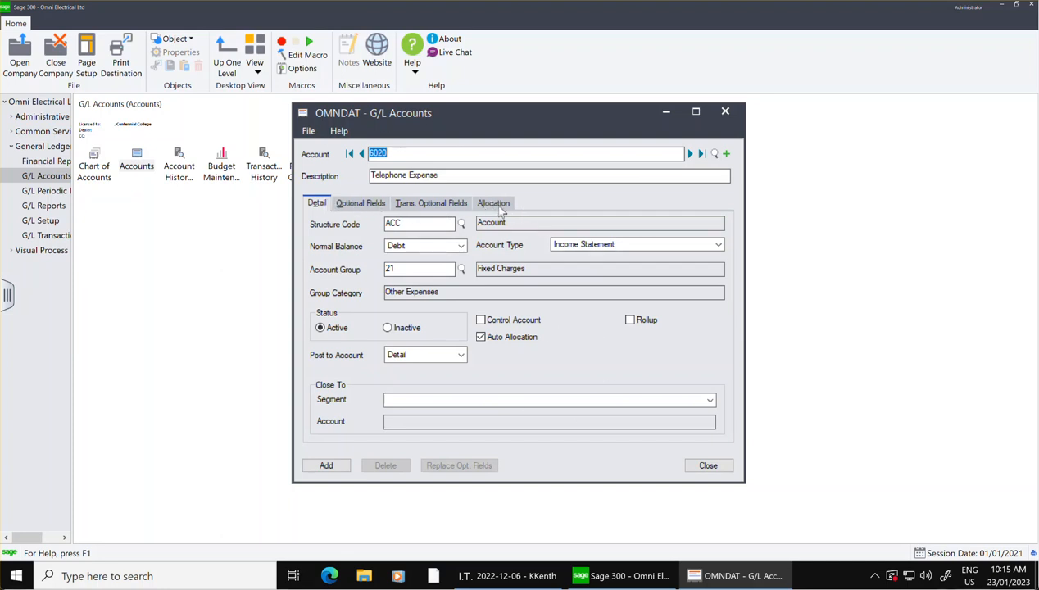
left_click(494, 204)
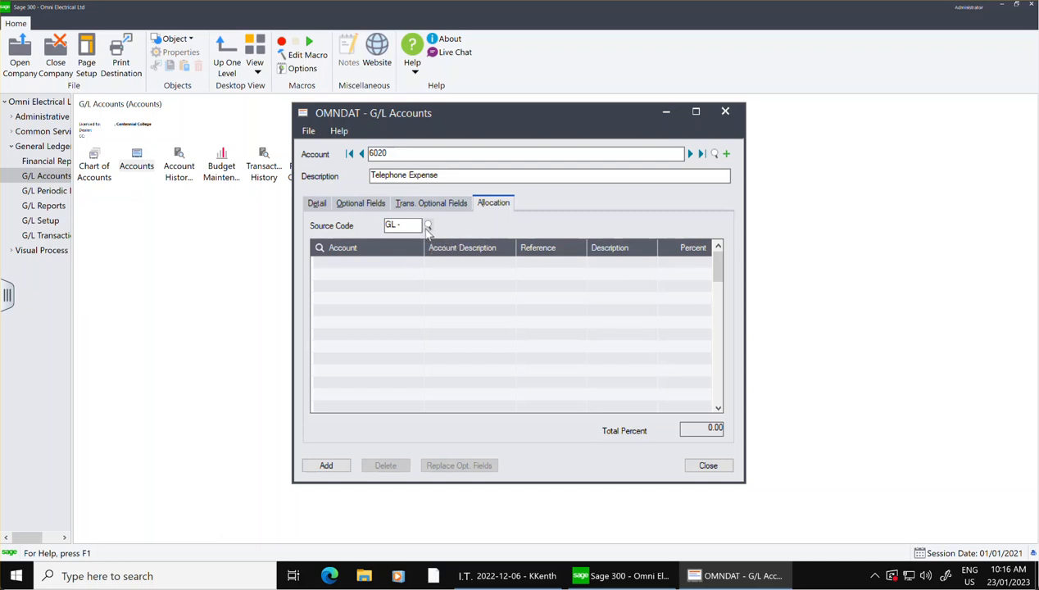
Set the allocation's source code to GL-RT, the G/L reallocation entry.
left_click(427, 226)
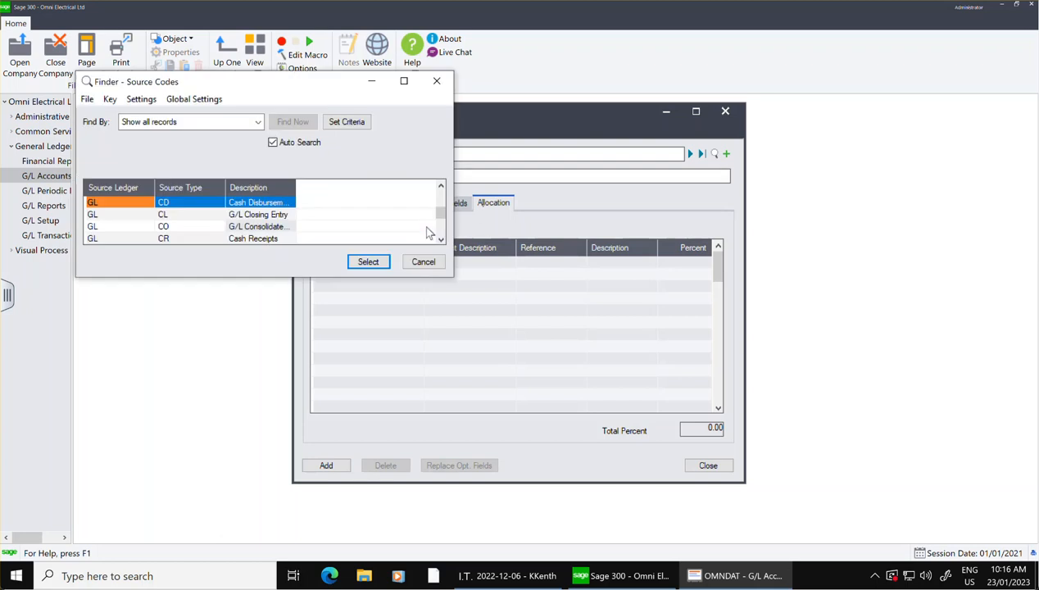
left_click(443, 240)
left_click(443, 240)
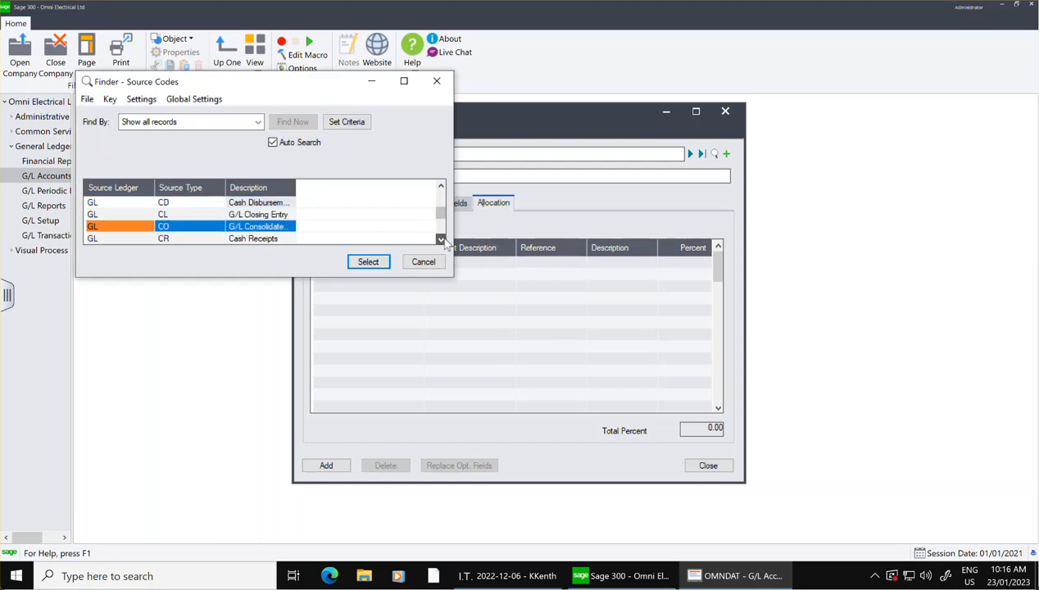
left_click(444, 240)
left_click(444, 240)
left_click(444, 240)
left_click(444, 240)
left_click(444, 240)
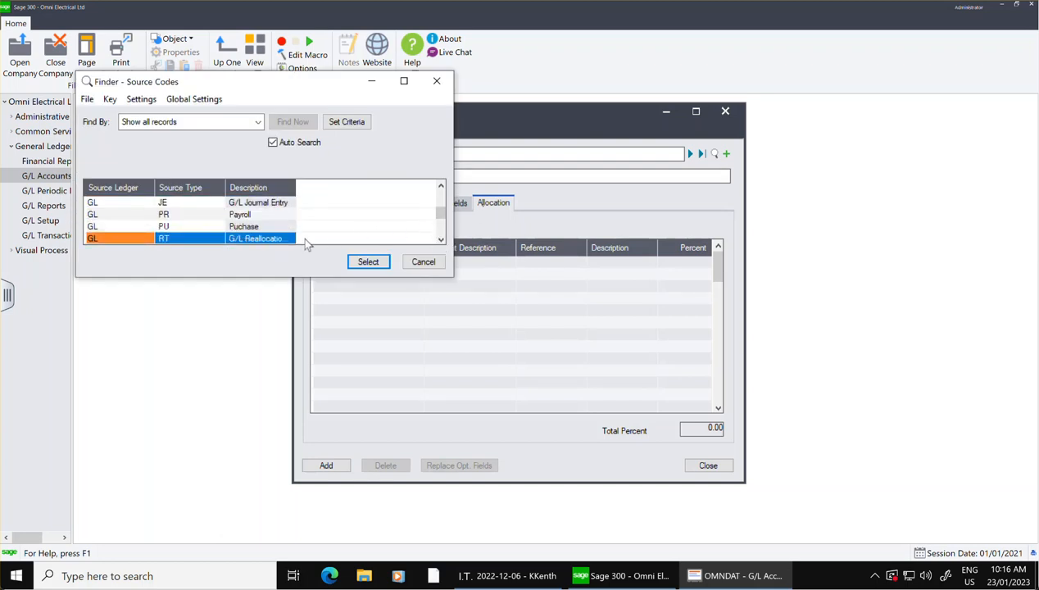
left_click(252, 238)
left_click(373, 262)
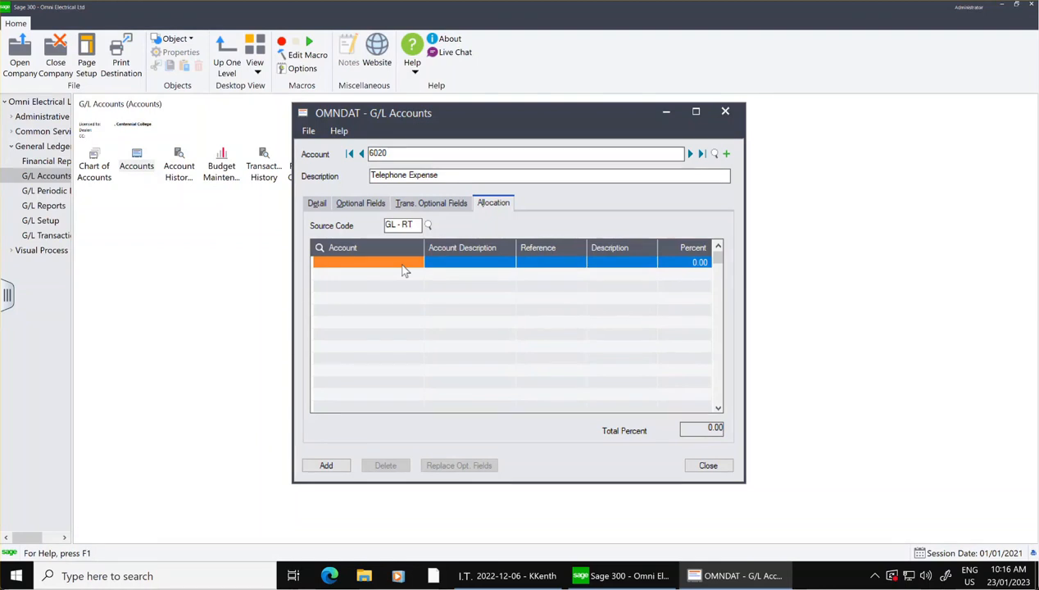
type("10")
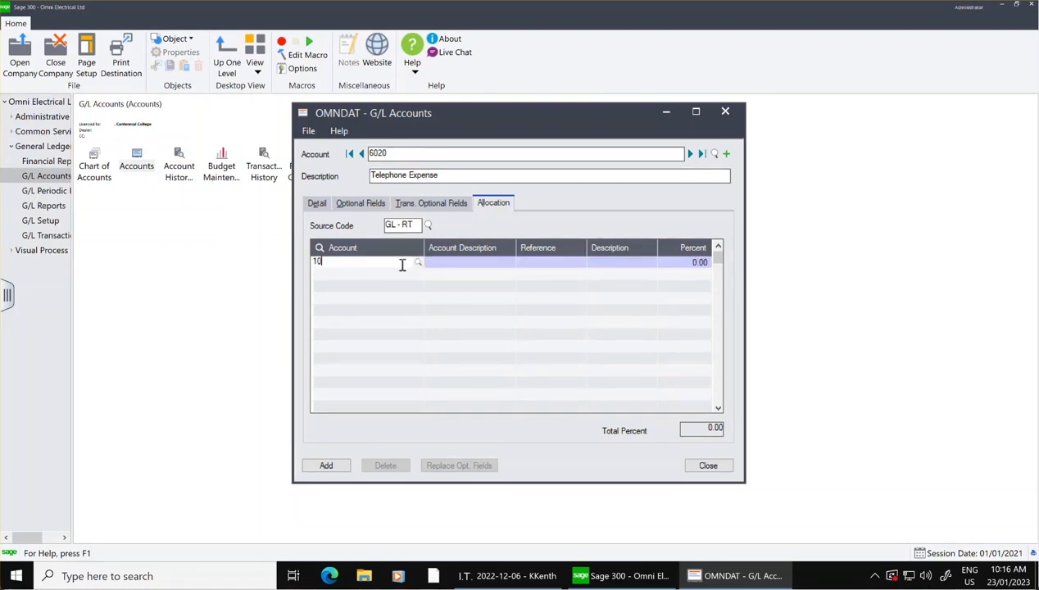
key("BackSpace")
key("BackSpace")
Look up the telephone expense accounts and assign 6020-100 as the first allocation line's account.
left_click(418, 264)
key("Down")
key("Down")
key("Down")
key("Down")
key("Down")
key("Down")
key("Down")
key("Down")
key("Down")
key("Down")
key("Down")
key("Down")
key("Down")
key("Down")
key("Down")
key("Down")
key("Down")
key("Down")
key("Down")
key("Down")
key("Down")
key("Down")
key("Down")
key("Down")
key("Down")
key("Down")
key("Down")
key("Down")
key("Down")
key("Down")
key("Down")
key("Down")
key("Down")
key("Down")
key("Down")
key("Down")
key("Down")
key("Down")
key("Down")
key("Down")
key("Down")
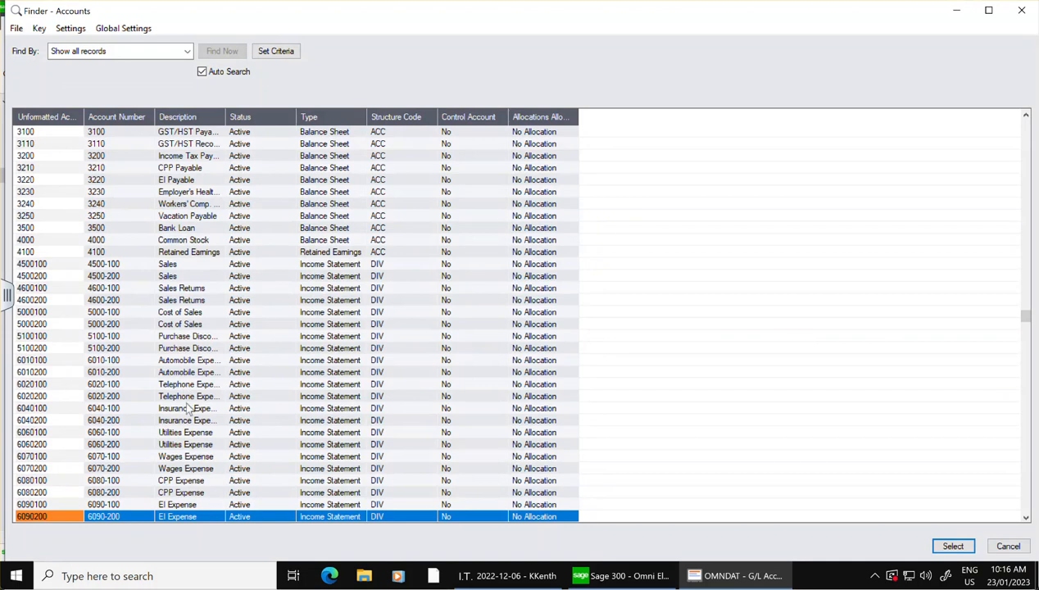
left_click(191, 373)
left_click(199, 399)
left_click(196, 387)
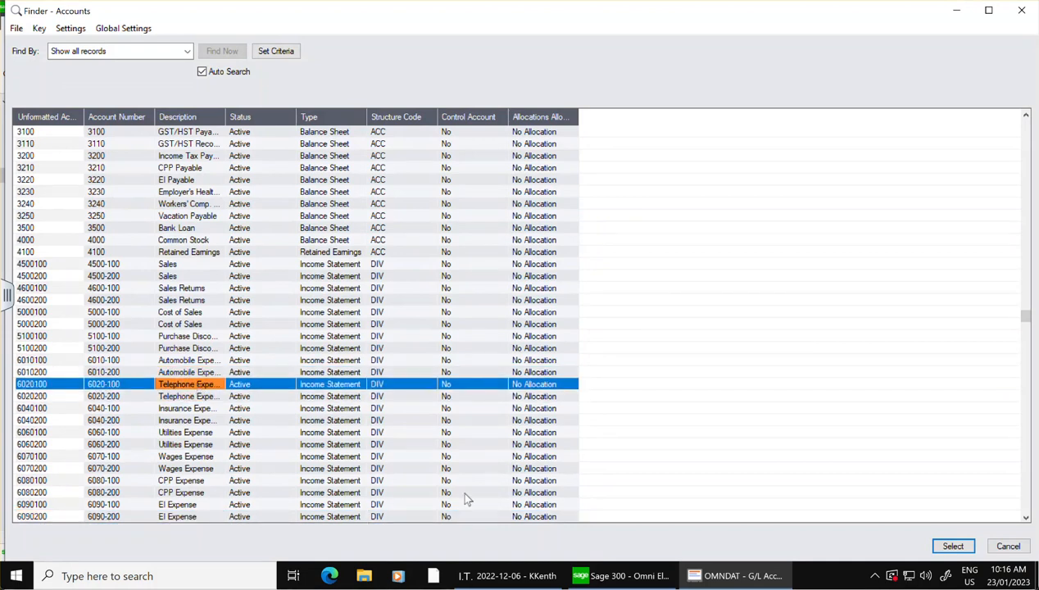
left_click(955, 545)
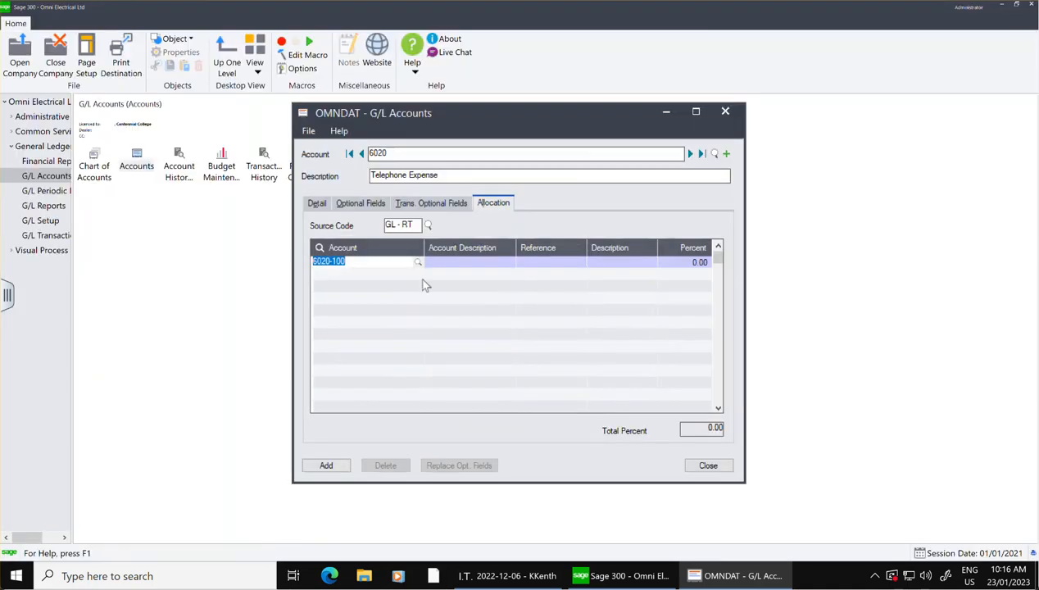
left_click(494, 265)
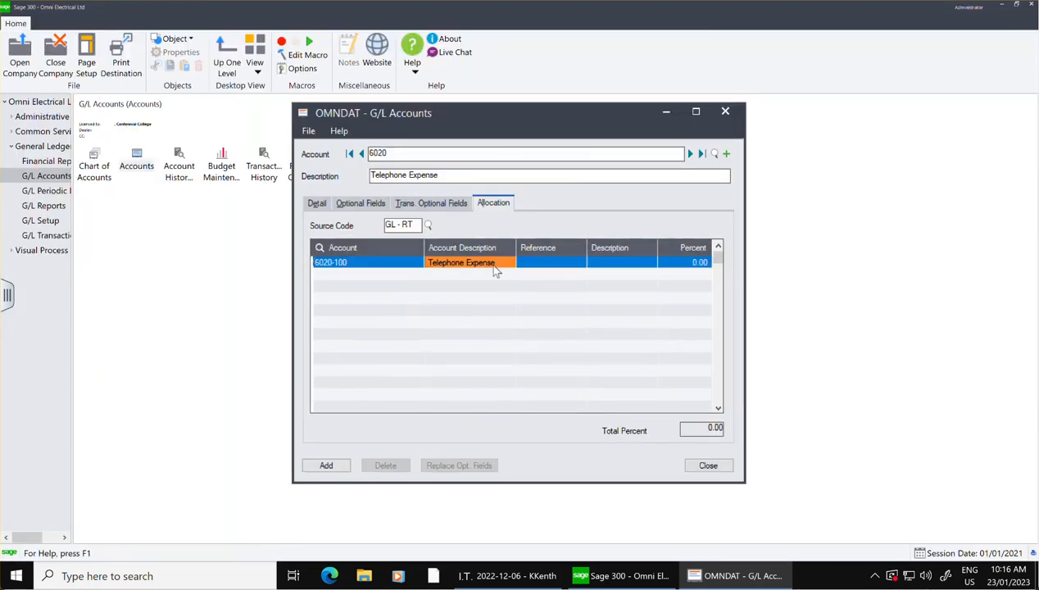
Enter Reallocation as the reference on the 6020-100 allocation line.
left_click(547, 263)
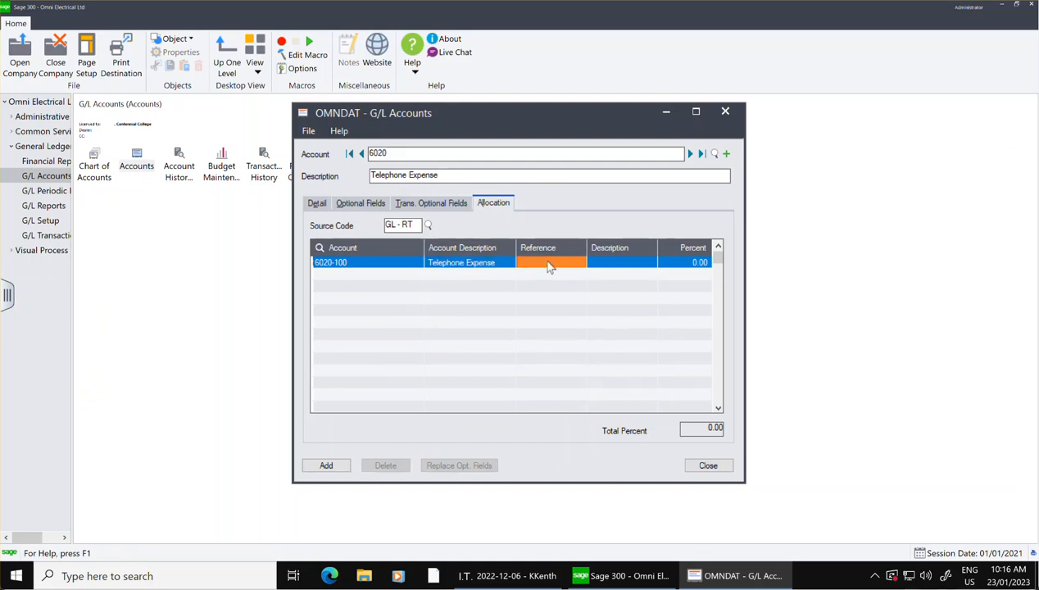
type("R")
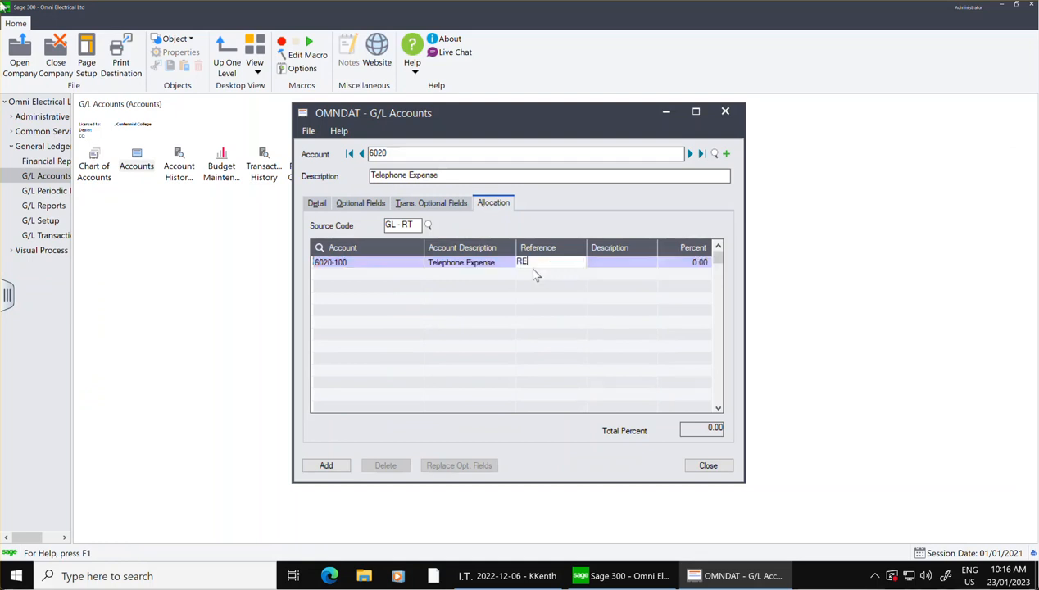
type("e")
Enter Telephone Expense as the description on the 6020-100 allocation line.
left_click(602, 263)
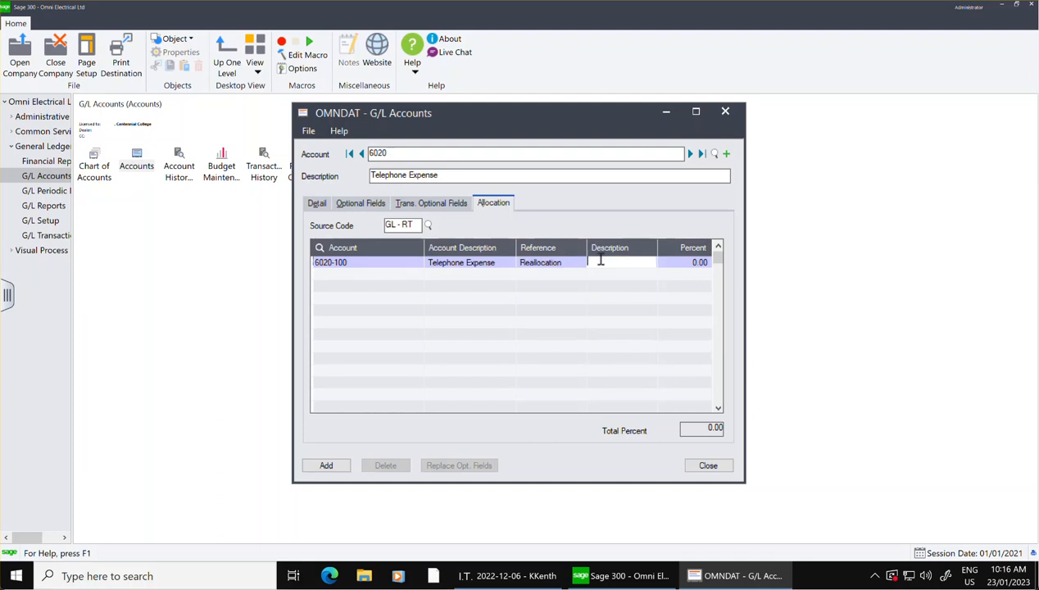
type("Telephone Expense")
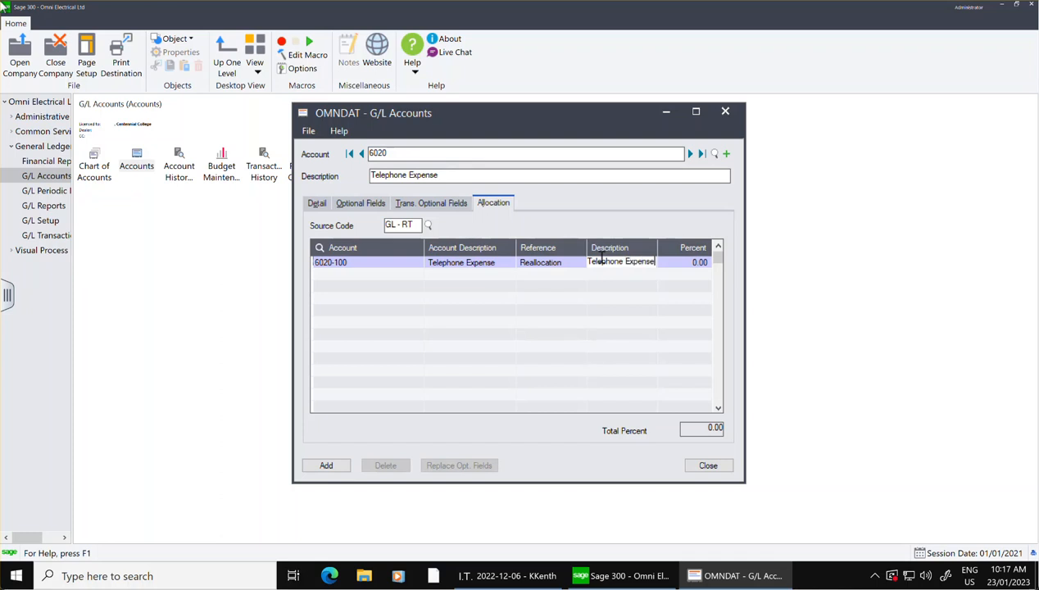
Set the allocation percentage for account 6020-100 to 30.
left_click(676, 261)
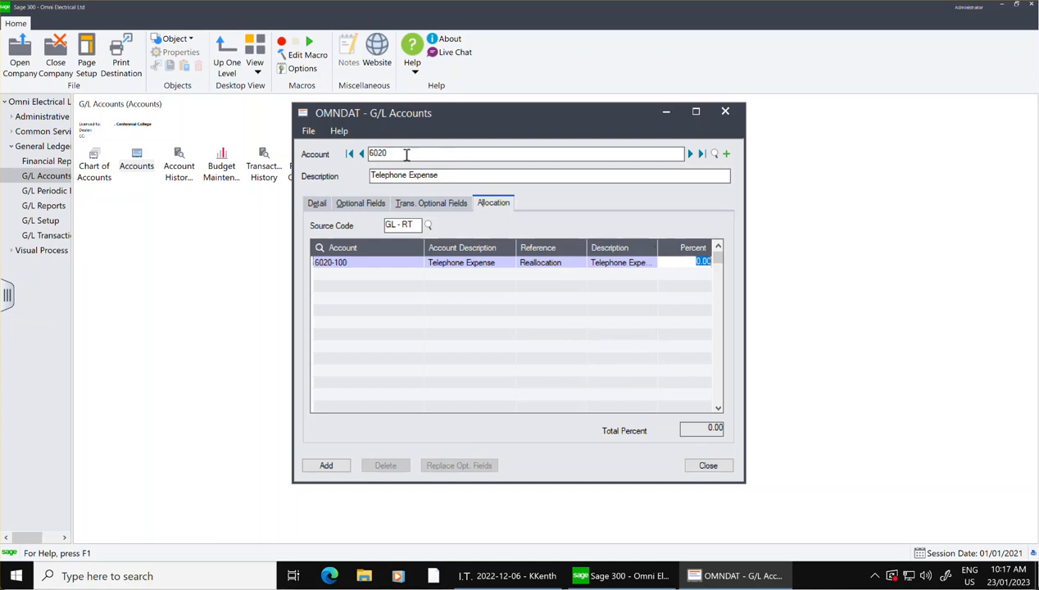
double_click(373, 152)
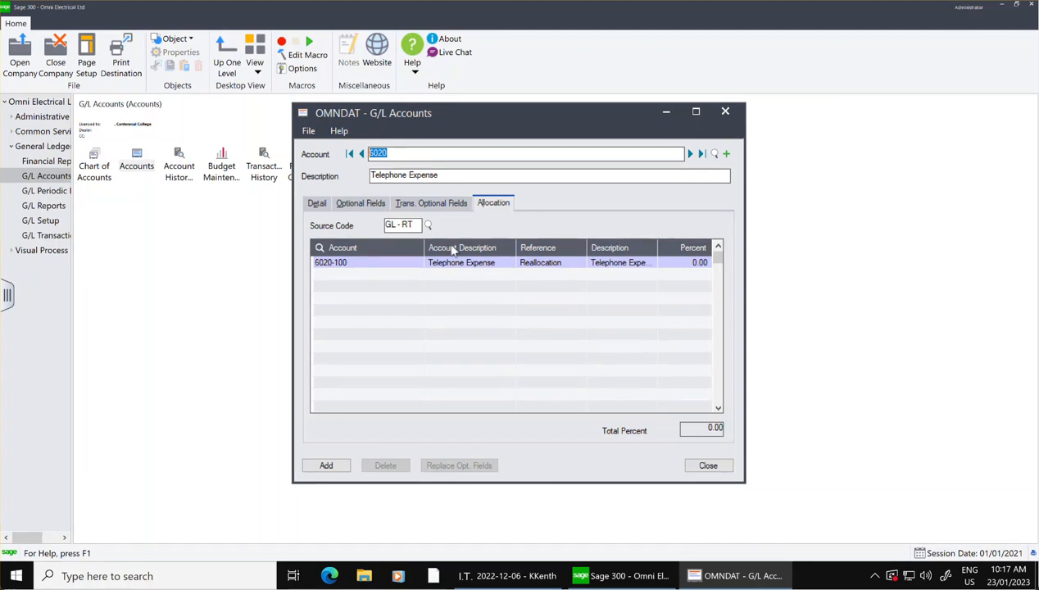
left_click(687, 262)
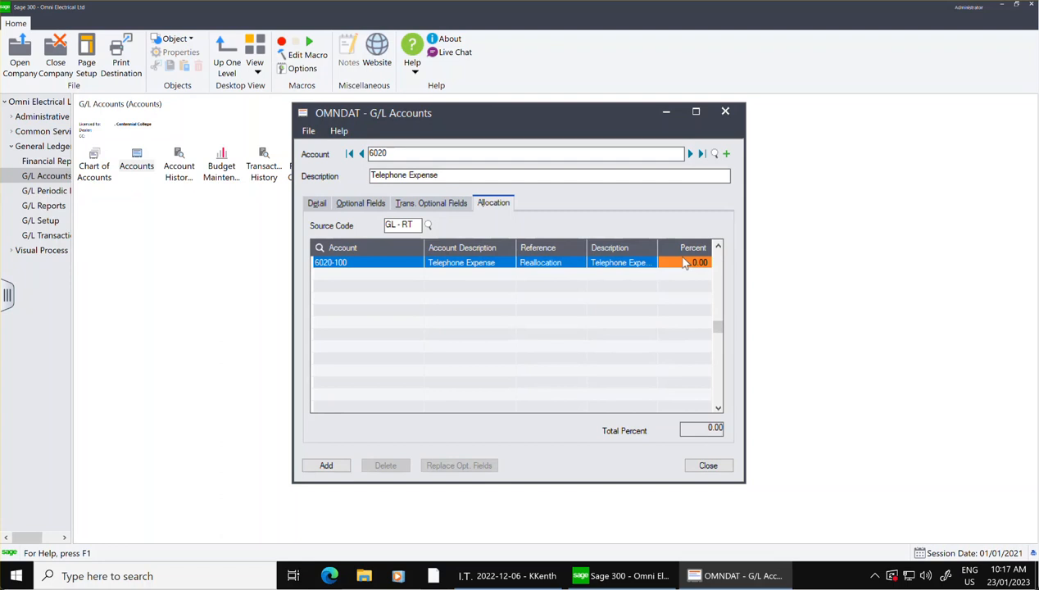
type("30")
key("Tab")
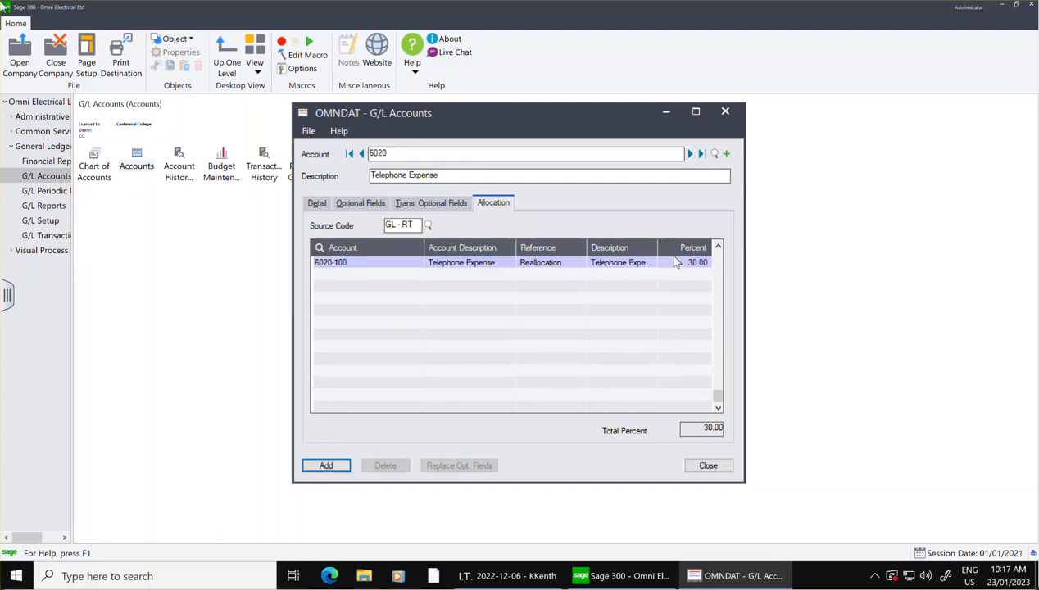
Add a second allocation line for account 6020-200.
left_click(355, 271)
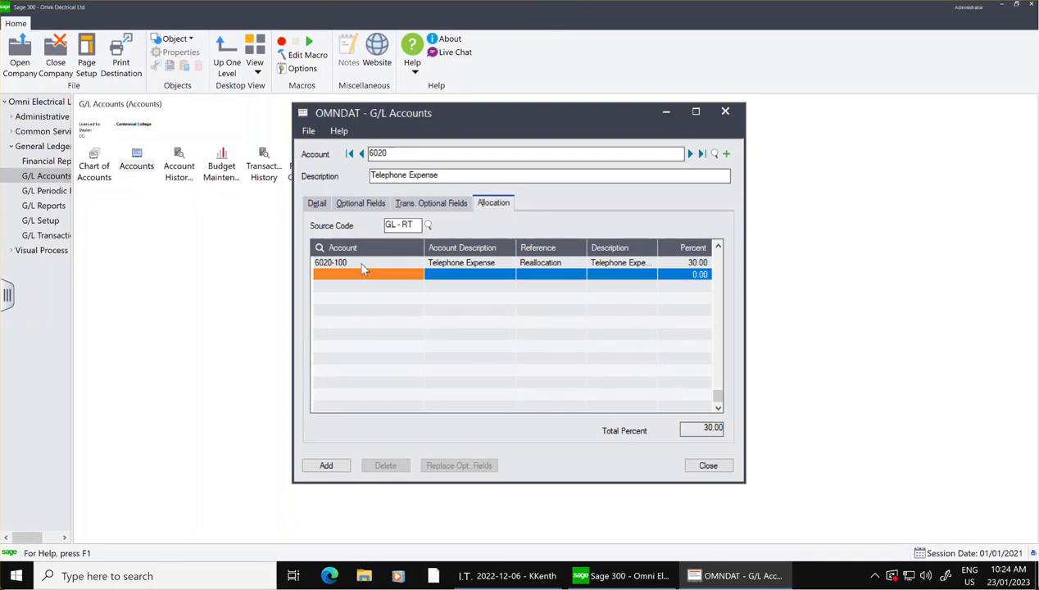
type("6")
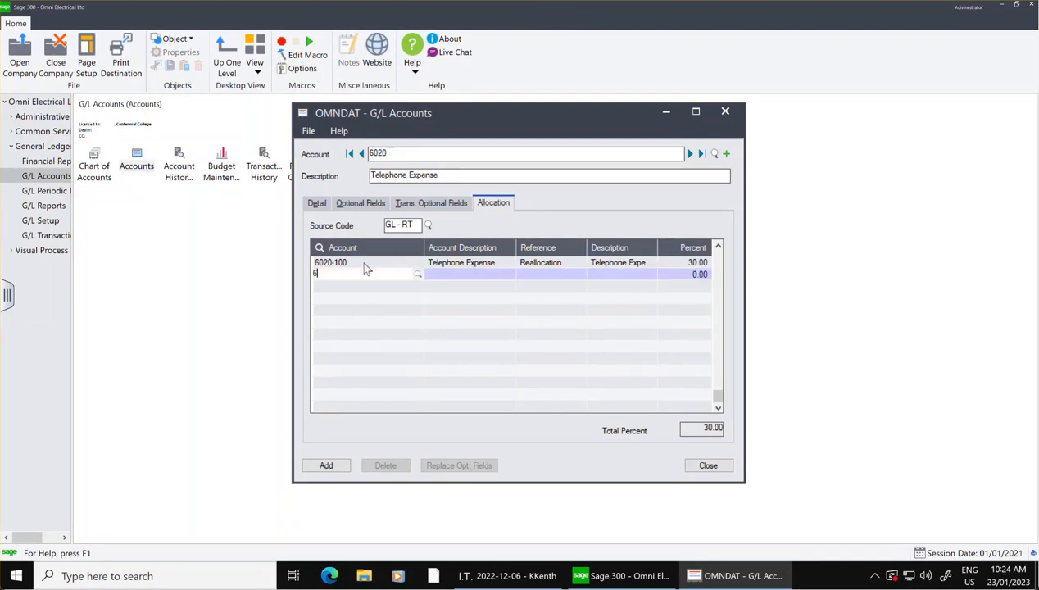
type("020-")
type("200")
key("Tab")
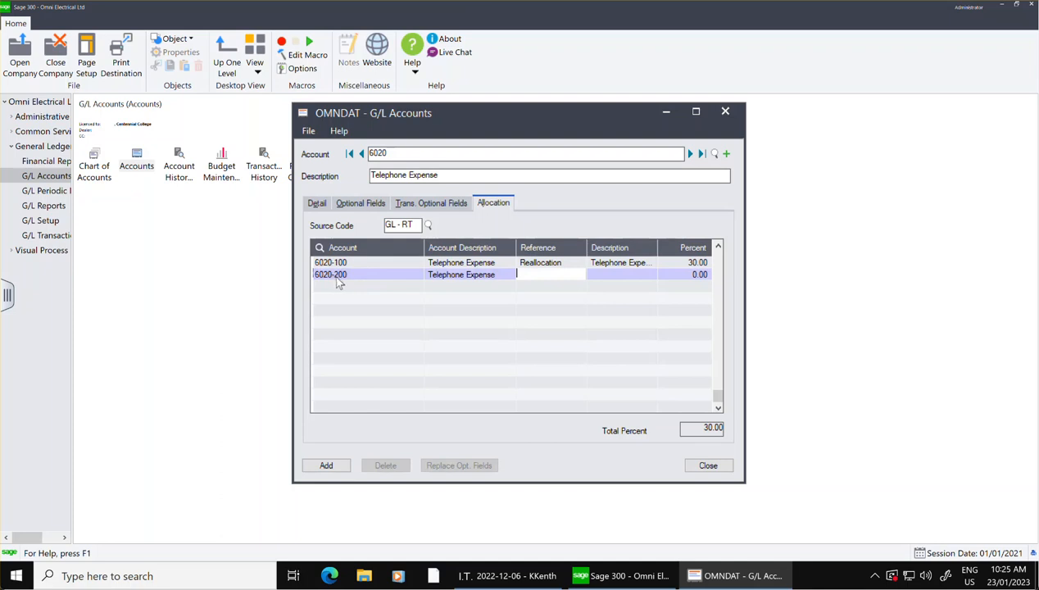
Enter Reallocation as the reference on the 6020-200 allocation line.
type("Reallocatio")
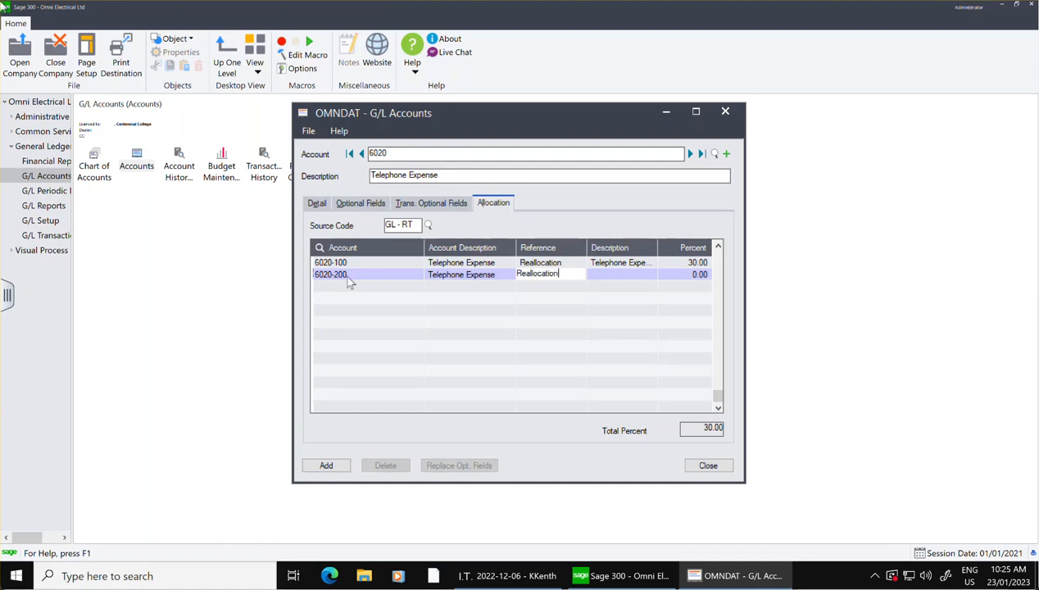
type("n")
key("Tab")
Enter Telephone Expense as the description on the 6020-200 allocation line.
type("TEle")
key("BackSpace")
key("BackSpace")
key("BackSpace")
key("BackSpace")
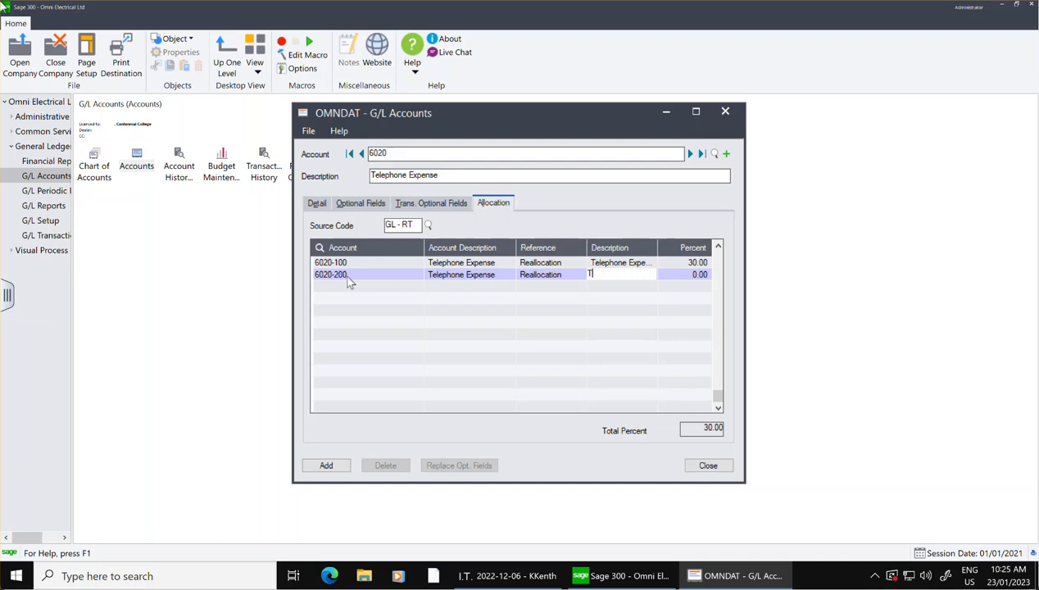
type("Tle")
key("BackSpace")
key("BackSpace")
type("elephone")
type(" Expense")
Set the allocation percentage for account 6020-200 to 70.
key("Tab")
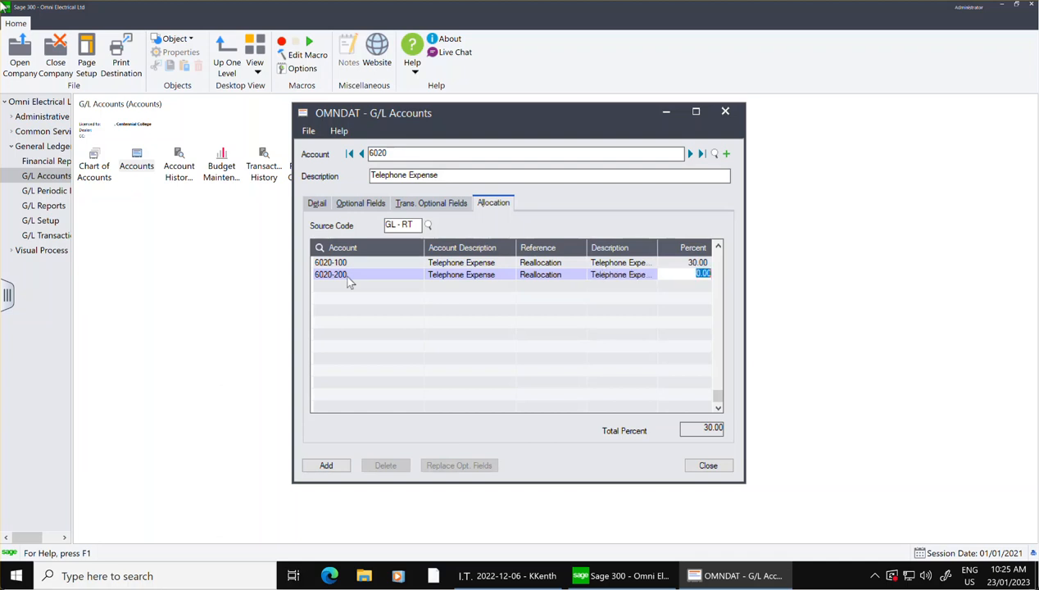
type("70")
key("BackSpace")
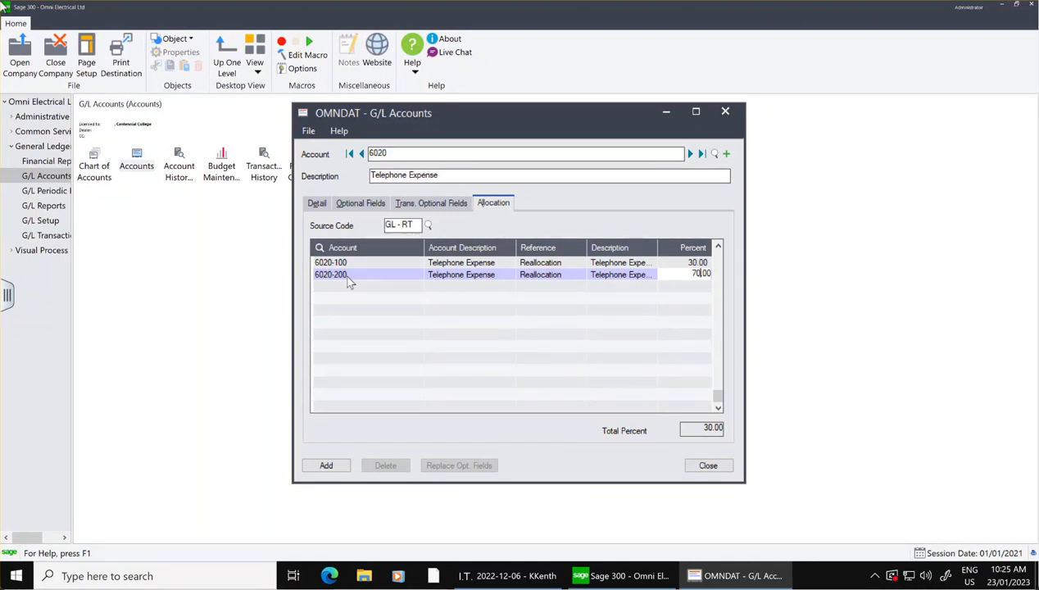
Add account 6020 Telephone Expense with its two allocation lines to the ledger.
left_click(320, 466)
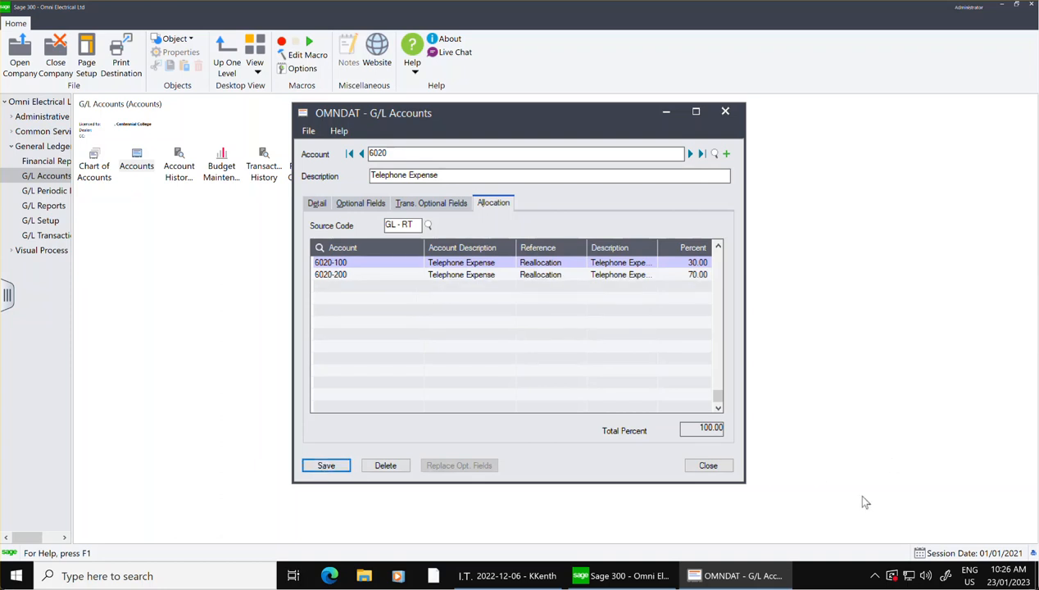
Start a new account numbered 6040 with the description Insurance Expense.
left_click(726, 154)
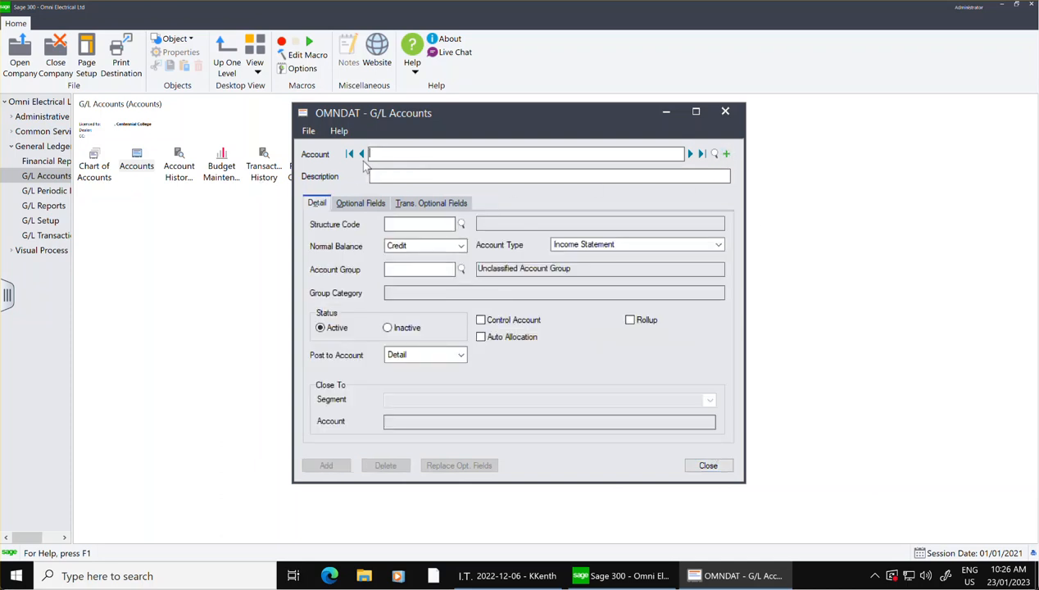
type("6040")
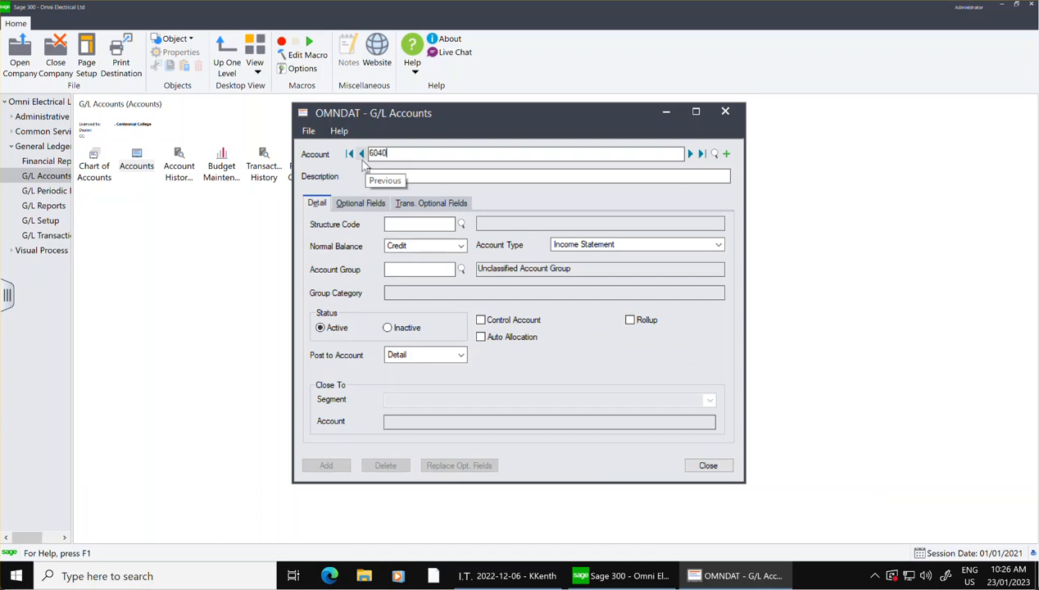
left_click(434, 177)
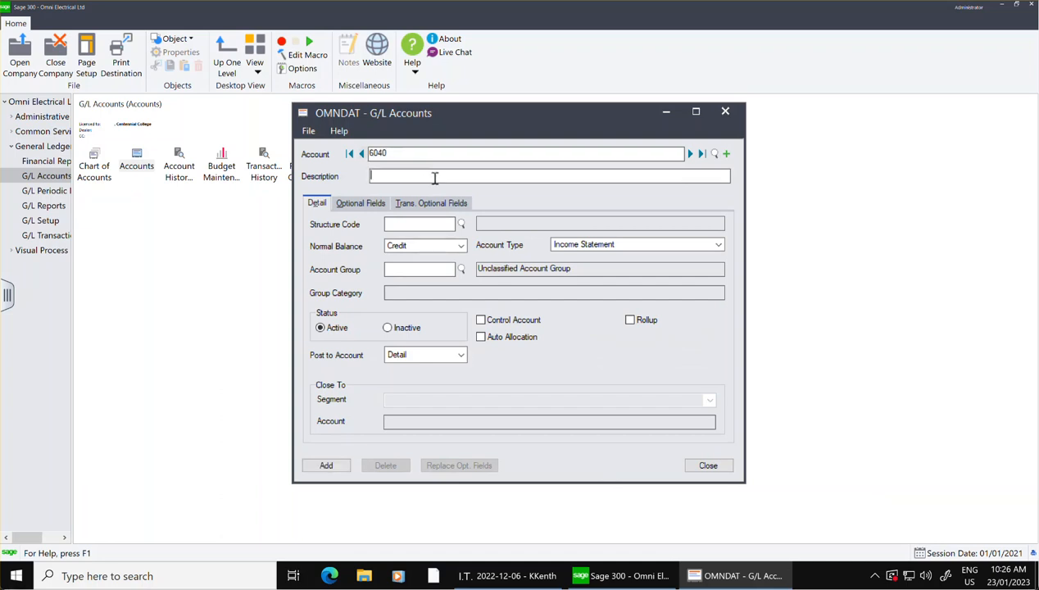
type("Insur")
type("e")
key("BackSpace")
key("BackSpace")
key("BackSpace")
key("BackSpace")
type("nce Expense")
Set account 6040's structure code to ACC and its normal balance to Debit.
left_click(462, 224)
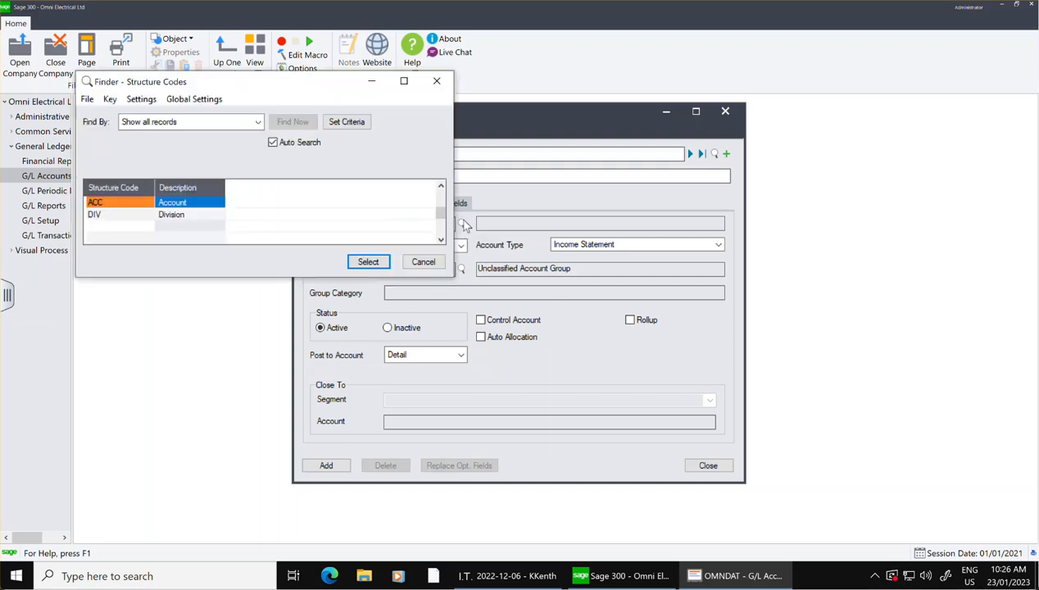
left_click(163, 203)
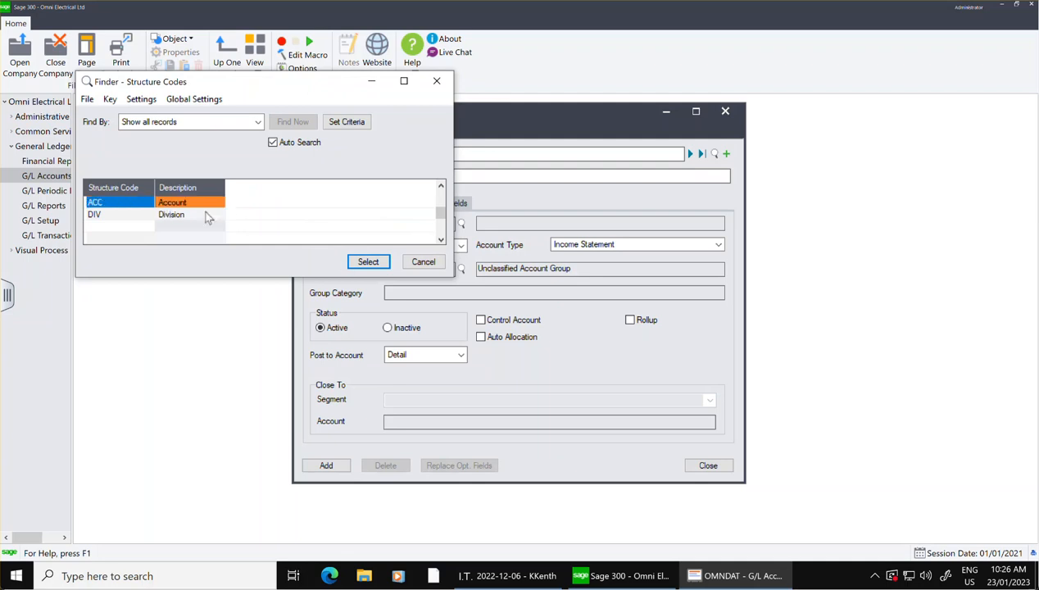
left_click(368, 262)
left_click(462, 245)
left_click(418, 260)
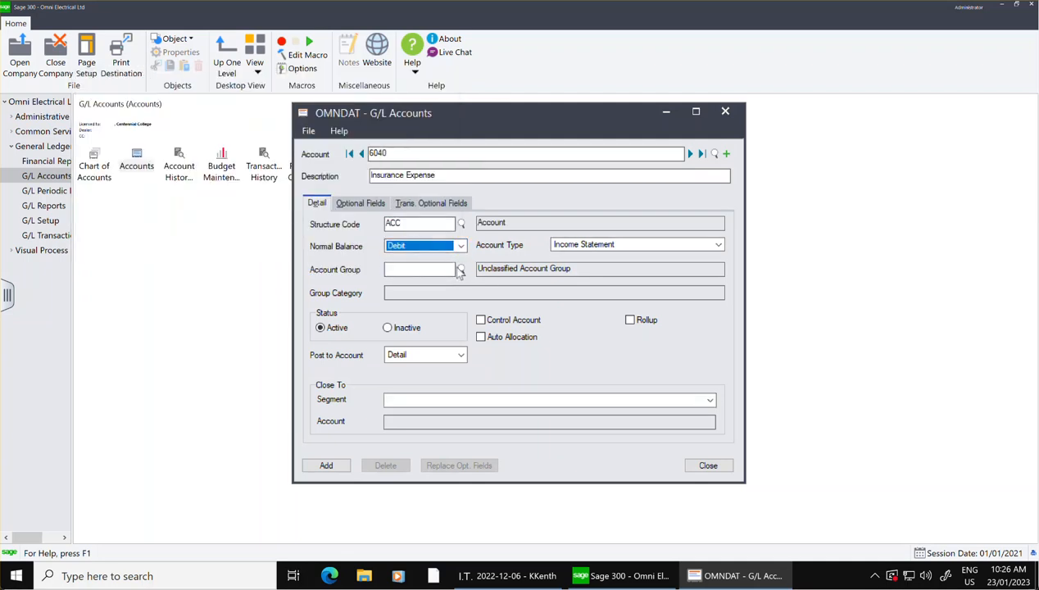
Assign account group 05 Fixed Assets to account 6040.
left_click(461, 269)
key("Down")
key("Down")
key("Down")
key("Down")
key("Down")
key("Down")
key("Down")
left_click(291, 212)
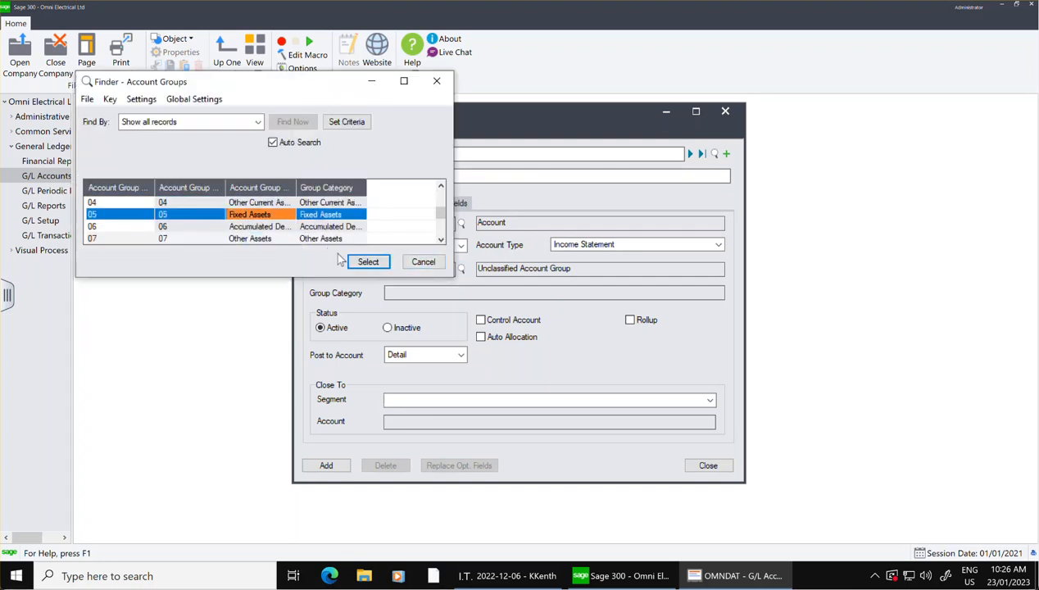
left_click(368, 262)
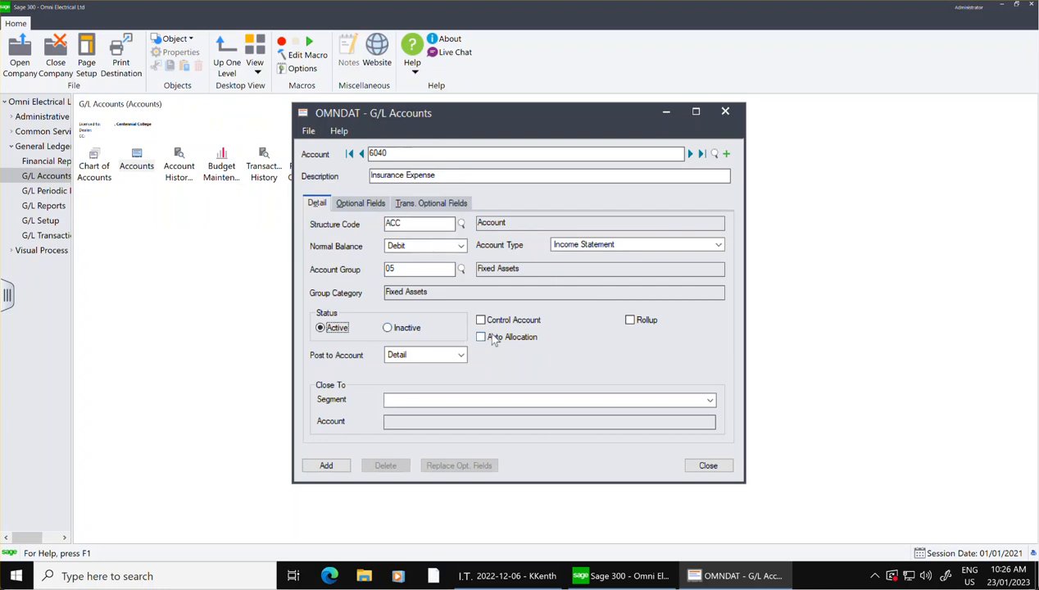
Enable auto allocation for account 6040 and set its account group to 21 Fixed Charges.
left_click(489, 337)
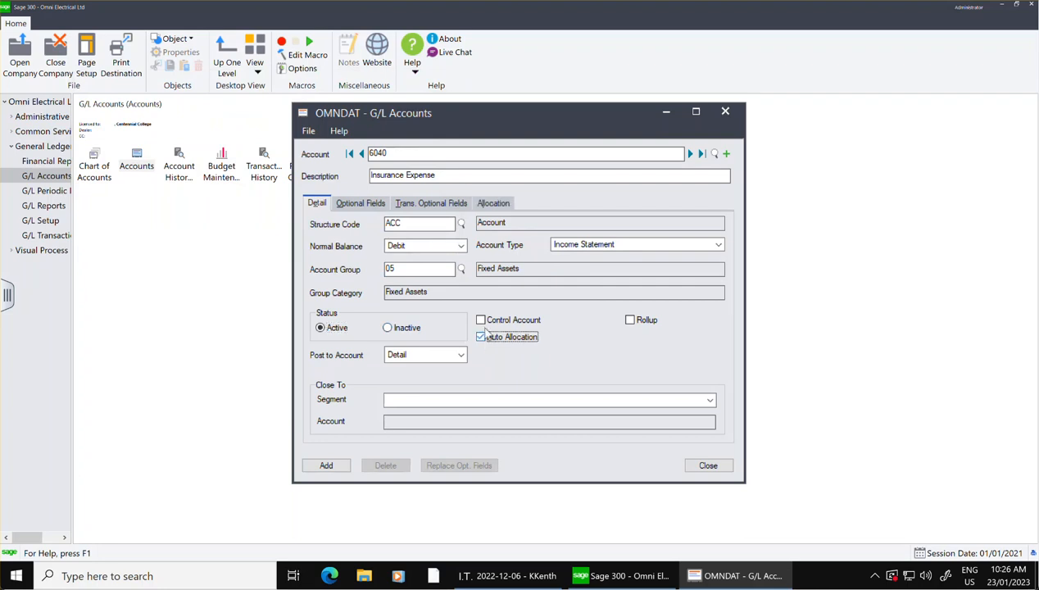
left_click(461, 269)
key("Down")
key("Down")
key("Down")
key("Down")
key("Down")
key("Down")
key("Down")
key("Down")
key("Down")
key("Down")
key("Down")
key("Down")
key("Down")
key("Down")
key("Down")
key("Down")
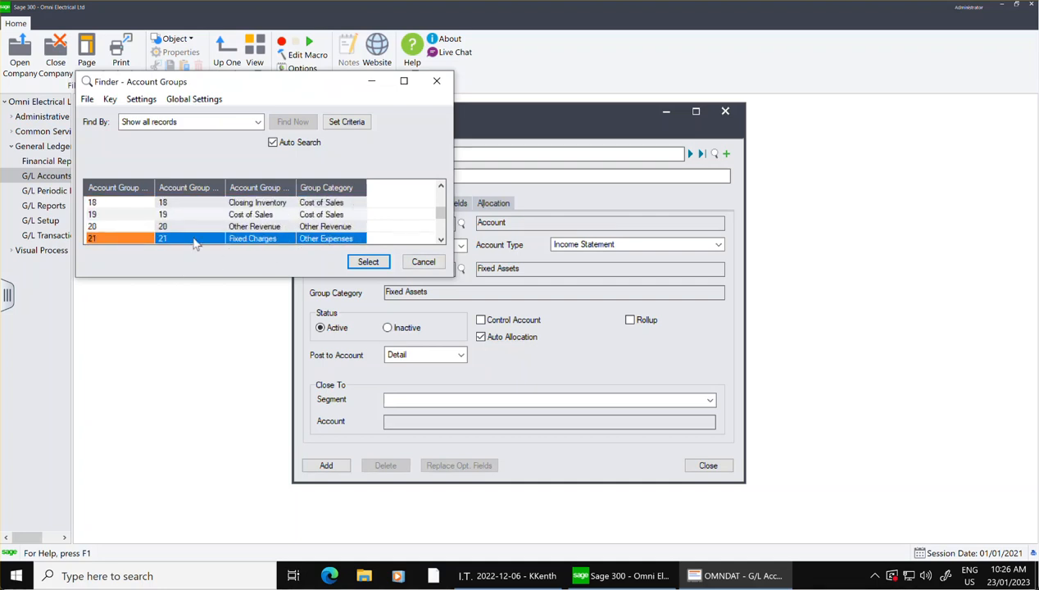
left_click(354, 261)
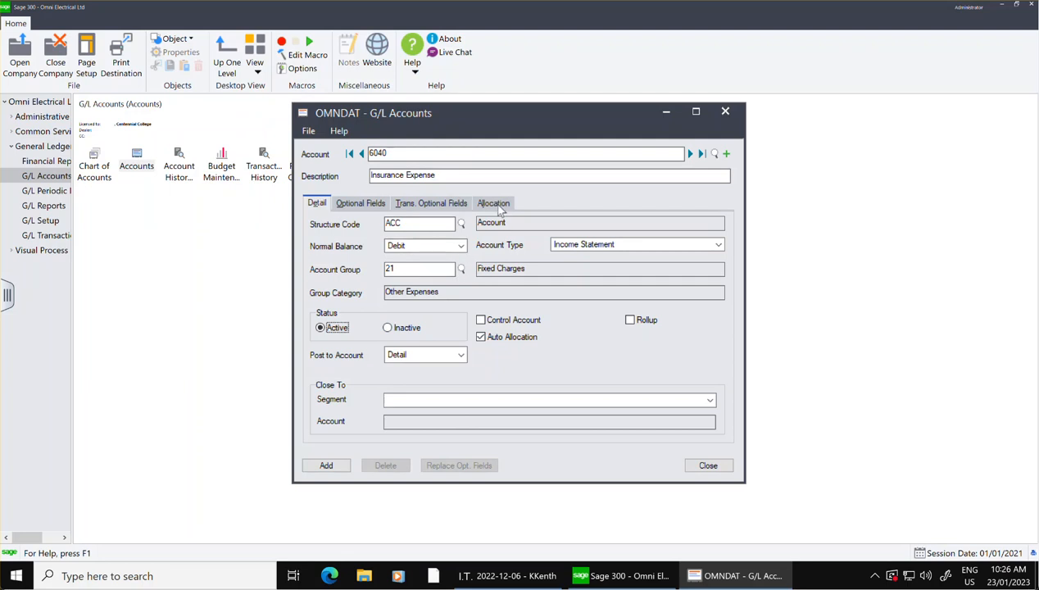
Set the allocation source code of account 6040 to GL-RT.
left_click(494, 205)
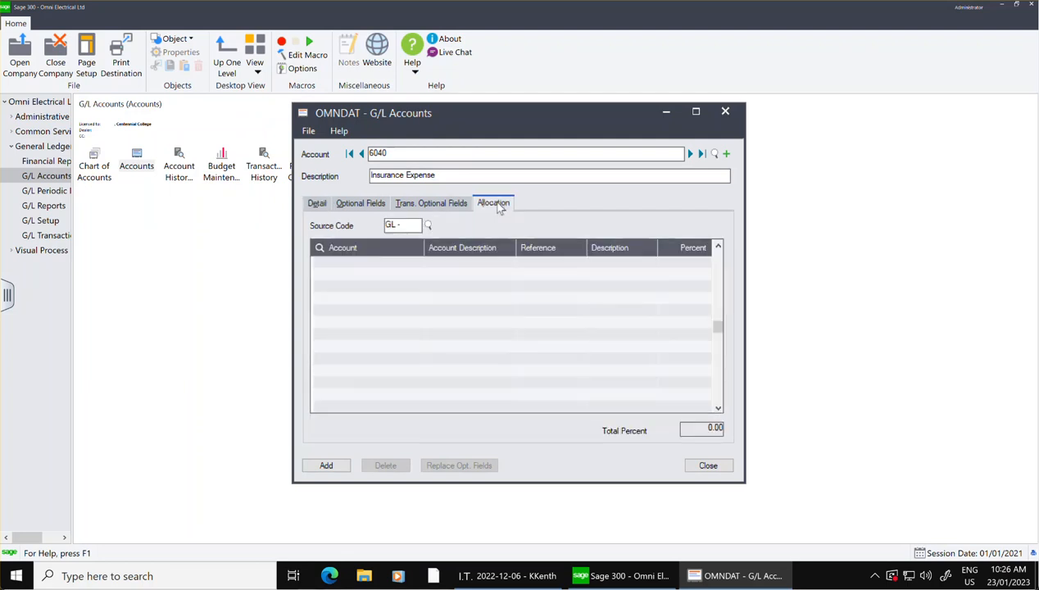
left_click(427, 226)
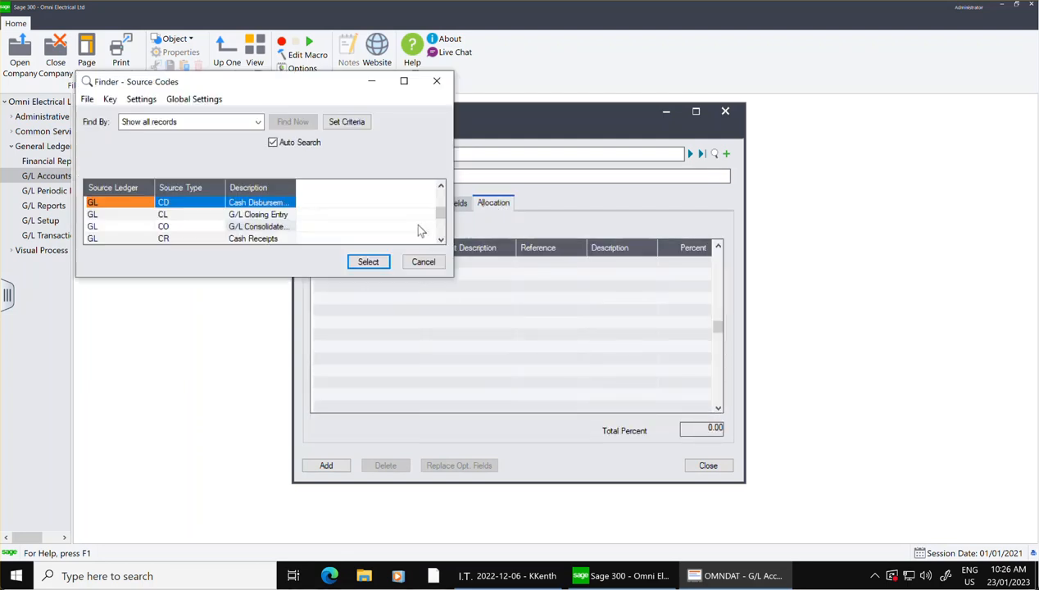
key("Down")
key("Down")
left_click_drag(439, 213, 440, 231)
left_click(262, 204)
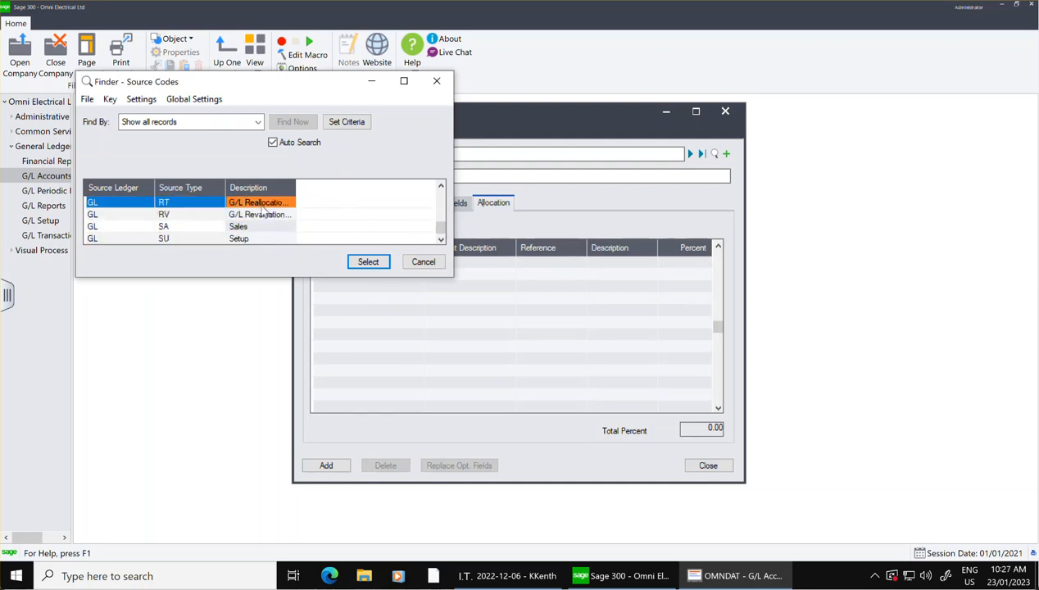
left_click(367, 262)
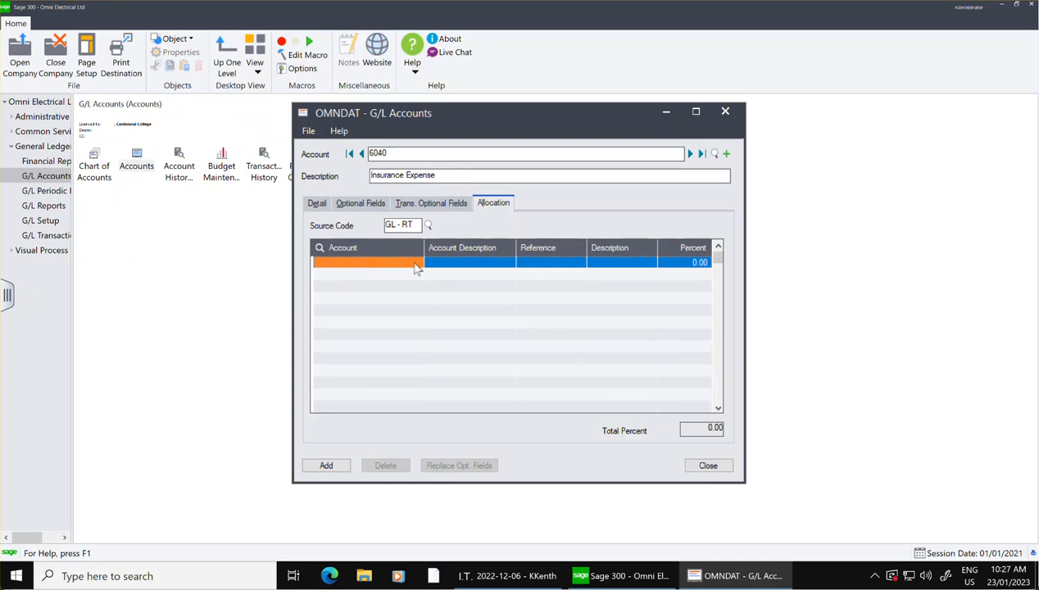
Add a first allocation line for account 6040-100, picked from the list of accounts.
left_click(413, 267)
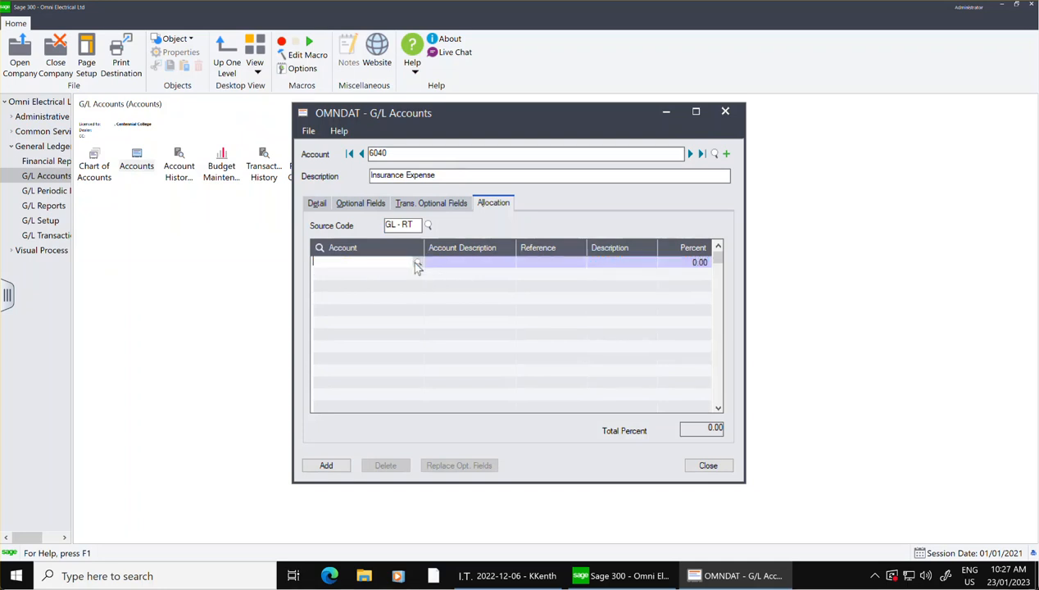
left_click(415, 264)
key("Down")
key("Down")
key("Down")
key("Down")
key("Down")
key("Down")
key("Down")
key("Down")
key("Down")
key("Down")
key("Down")
key("Down")
key("Down")
key("Down")
key("Down")
key("Down")
key("Down")
key("Down")
key("Down")
key("Down")
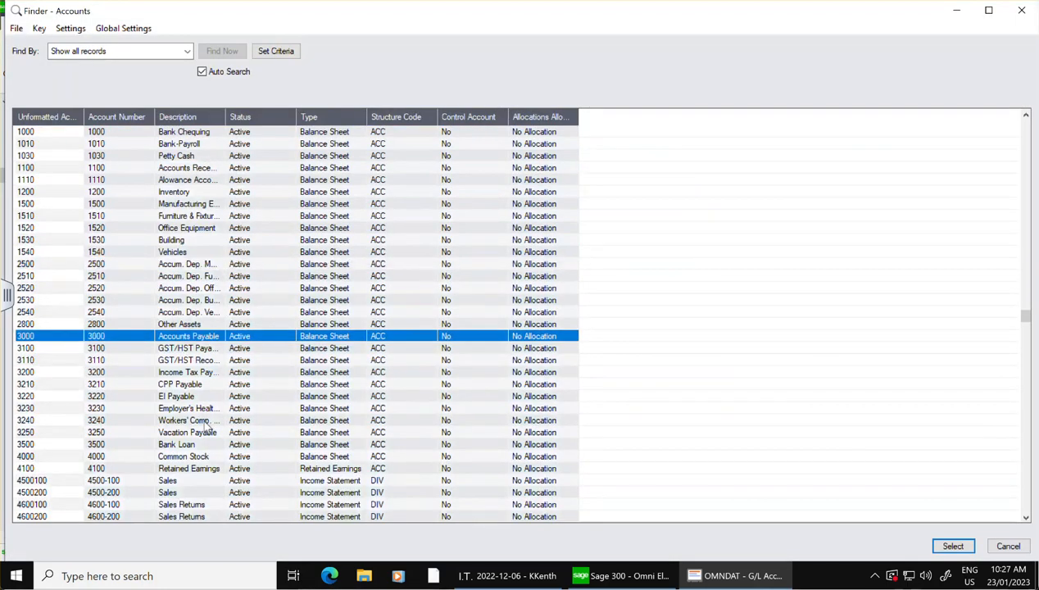
key("Down")
key("Down")
key("Down")
key("Down")
key("Down")
key("Down")
key("Down")
key("Down")
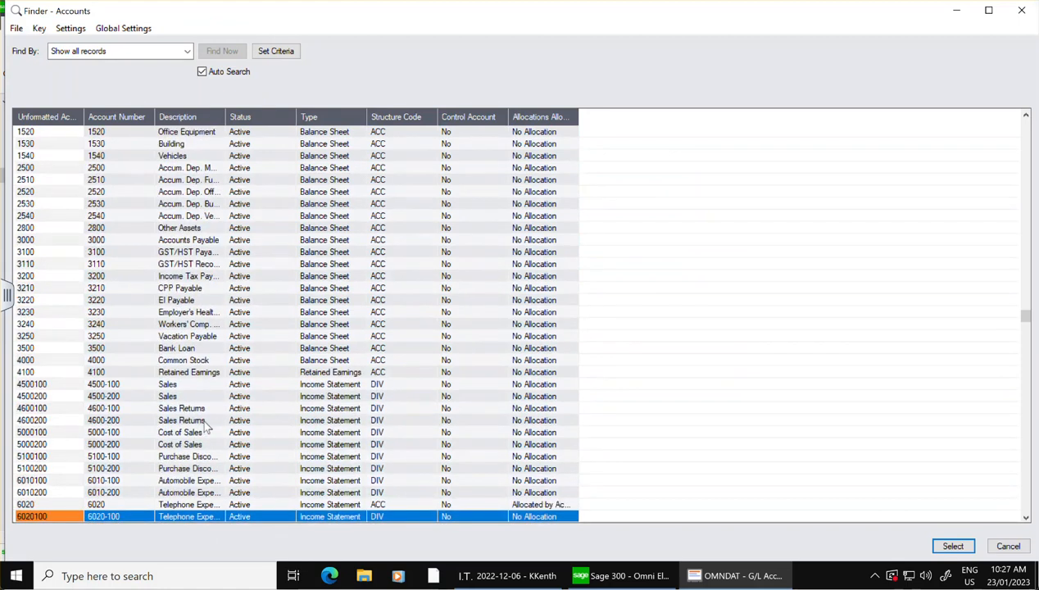
key("Down")
key("Down")
key("Down")
key("Down")
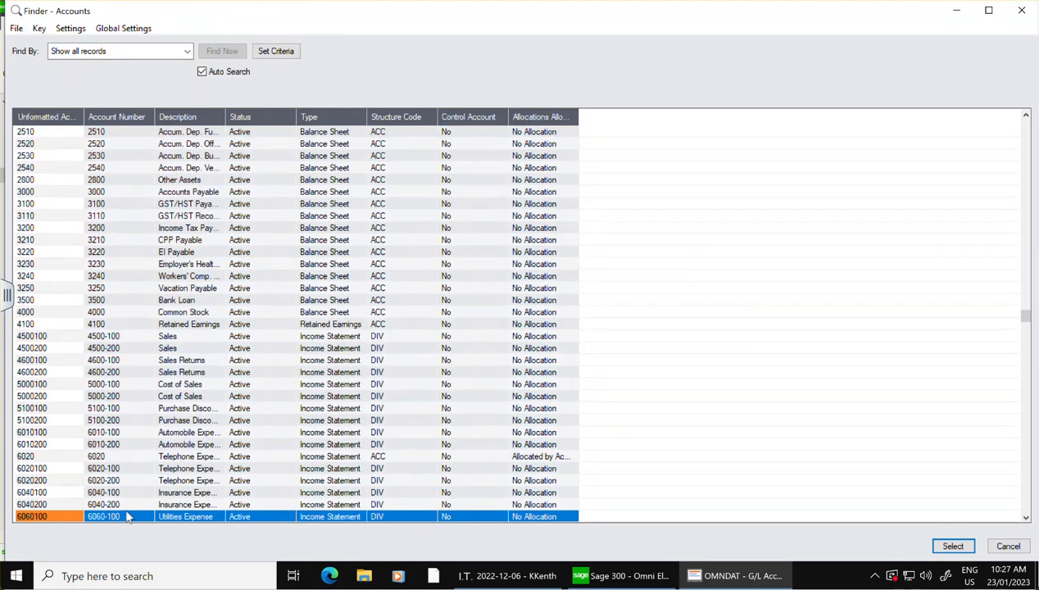
left_click(120, 492)
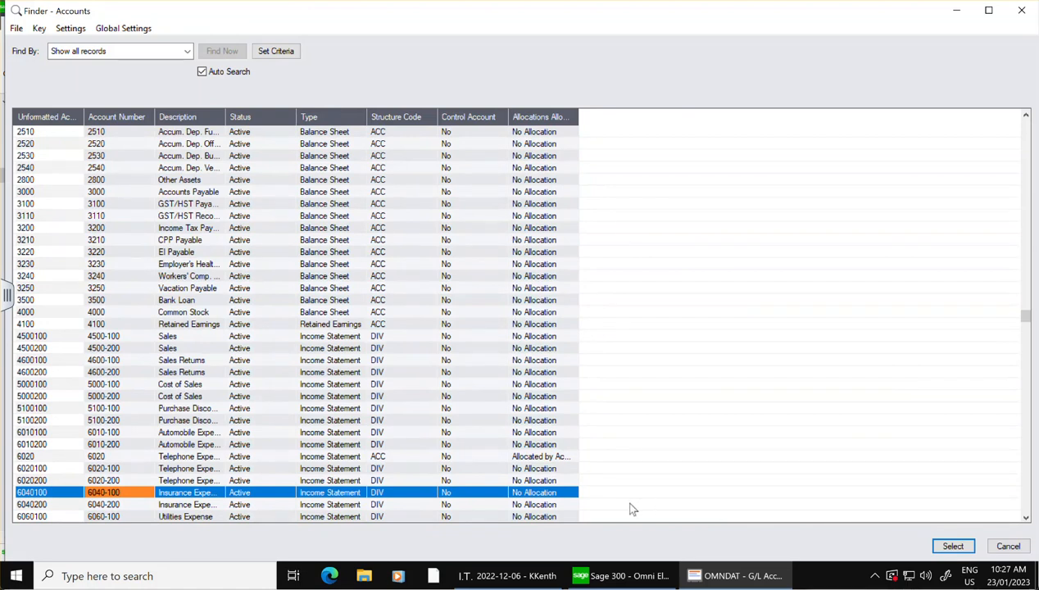
left_click(953, 547)
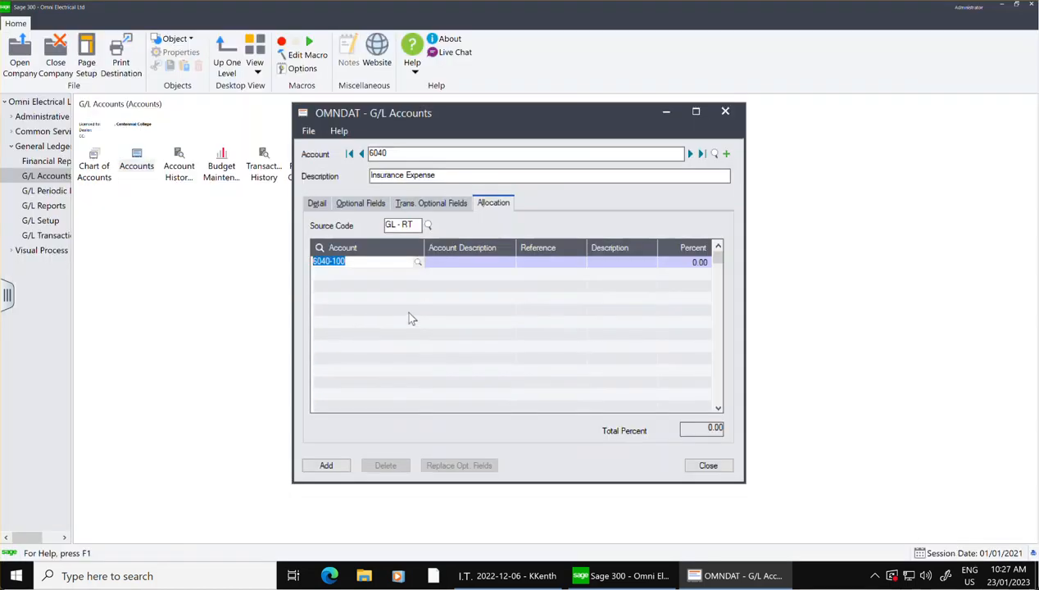
left_click(468, 262)
Enter Reallocation as the reference on the 6040-100 allocation line.
left_click(550, 263)
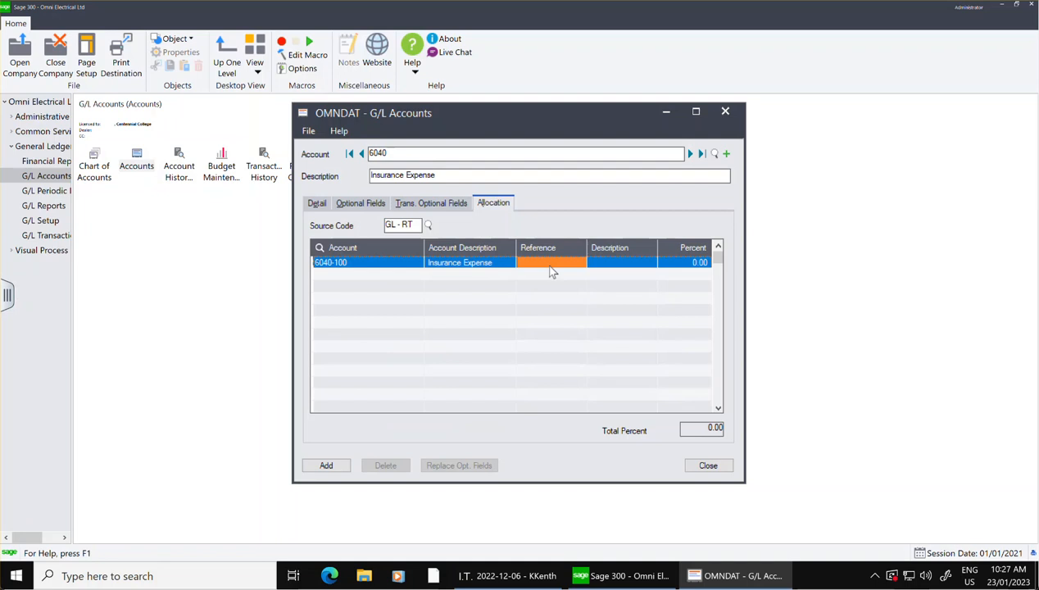
left_click(548, 266)
type("RE")
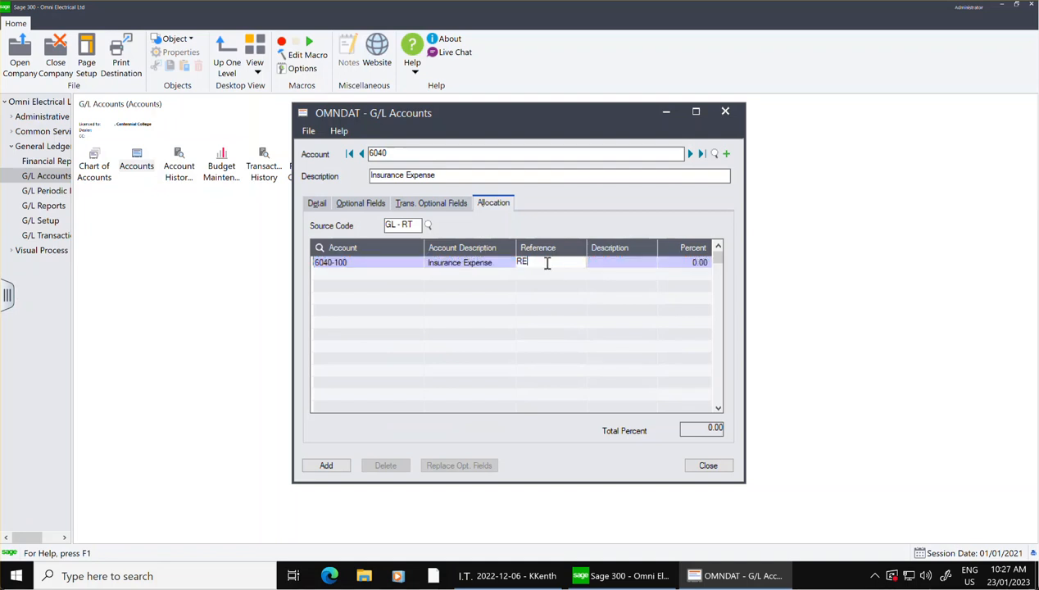
type("alloca")
key("BackSpace")
key("BackSpace")
key("BackSpace")
key("BackSpace")
key("BackSpace")
key("BackSpace")
key("BackSpace")
key("BackSpace")
type("ealloca")
Enter Insurance Expense as the description on the 6040-100 allocation line and set its percentage to 60.
left_click(597, 260)
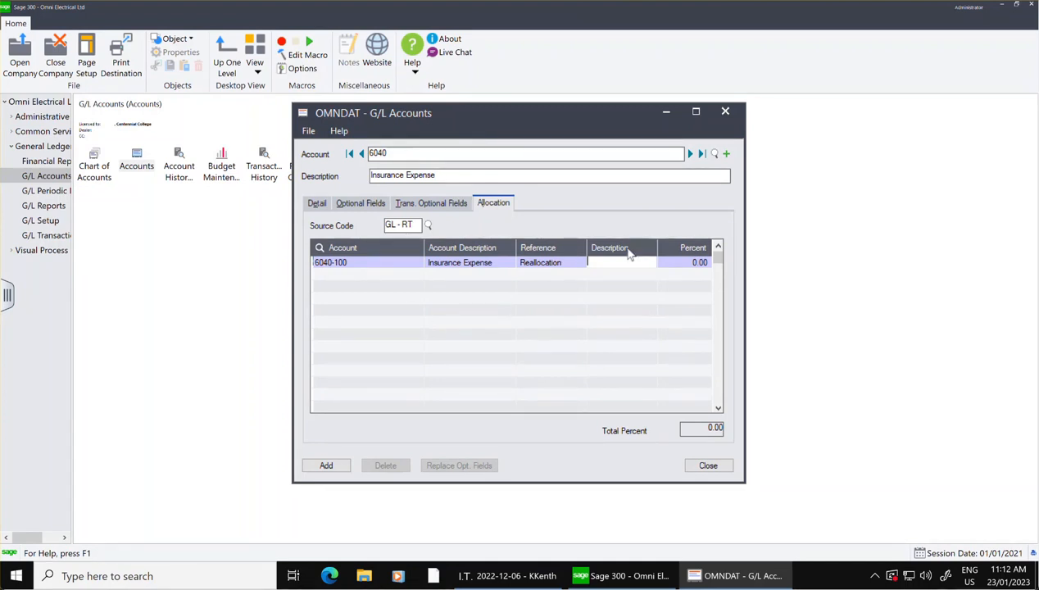
type("Ins")
key("BackSpace")
key("BackSpace")
type("Insurance Expense")
left_click(691, 263)
type("60")
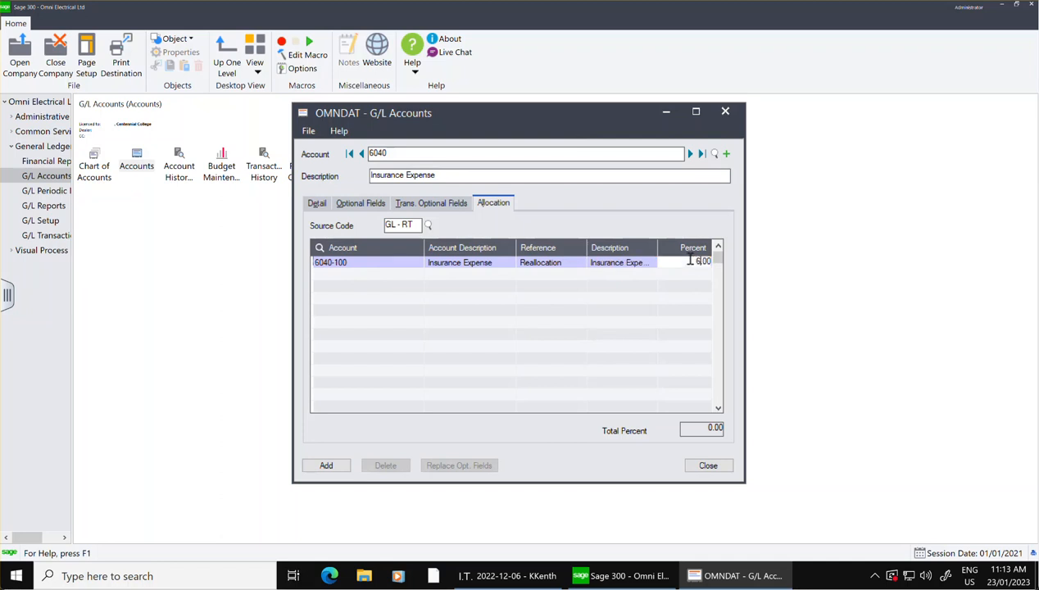
Add a second allocation line for account 6040-200.
left_click(405, 275)
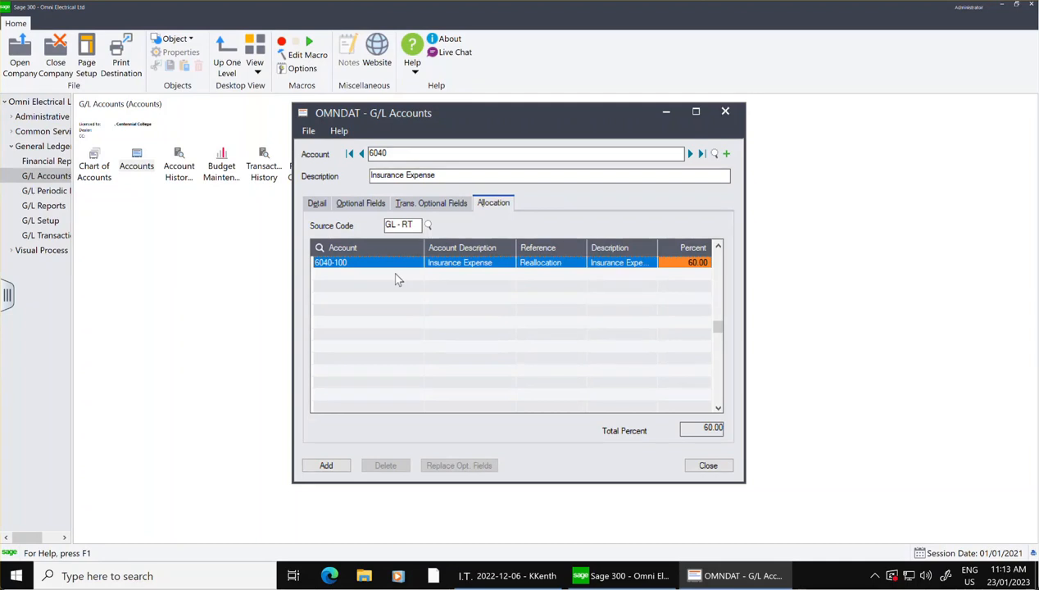
left_click(395, 275)
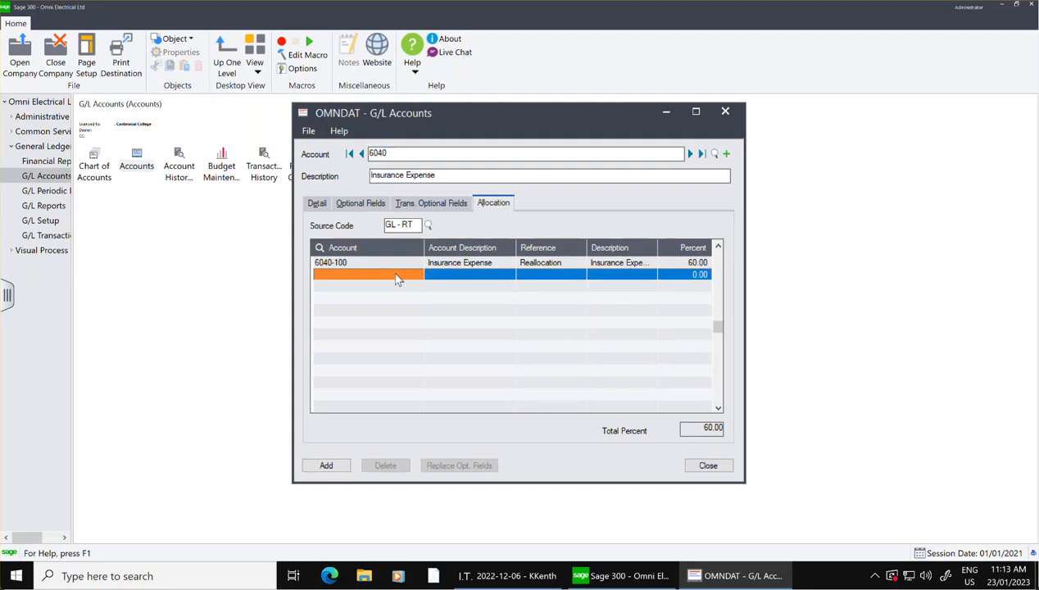
type("6040")
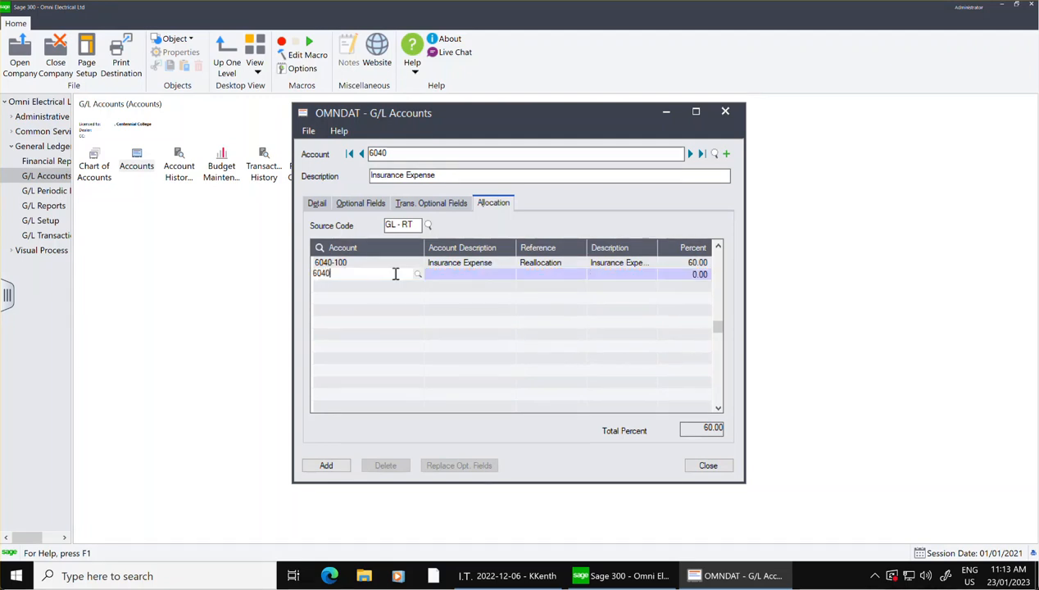
type("-200")
key("Tab")
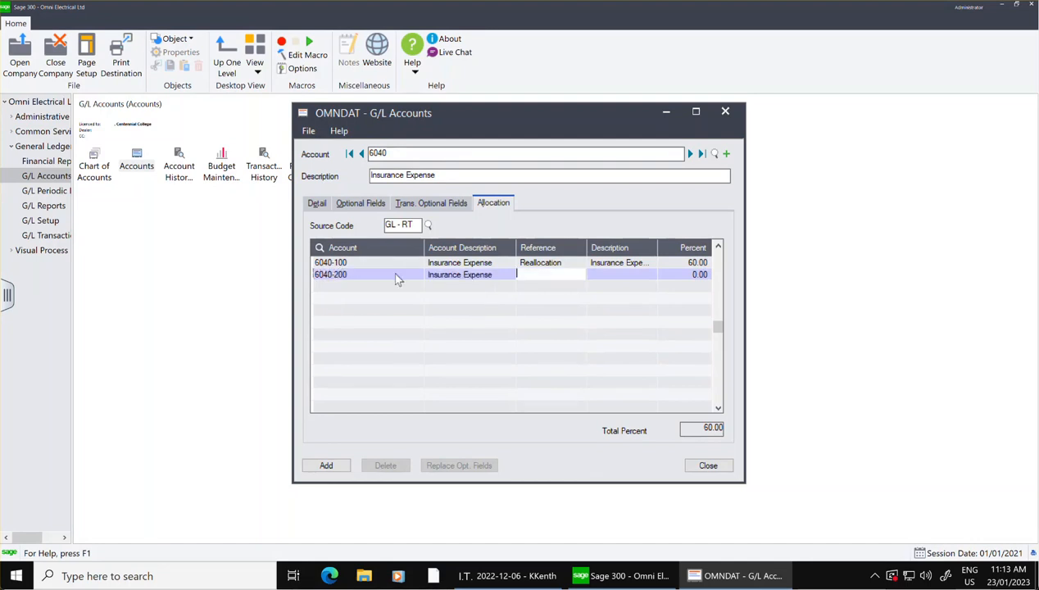
Enter Reallocation as the reference and Insurance Expense as the description on the 6040-200 allocation line.
type("REV")
key("BackSpace")
key("BackSpace")
type("eallocation")
key("Tab")
type("Insu")
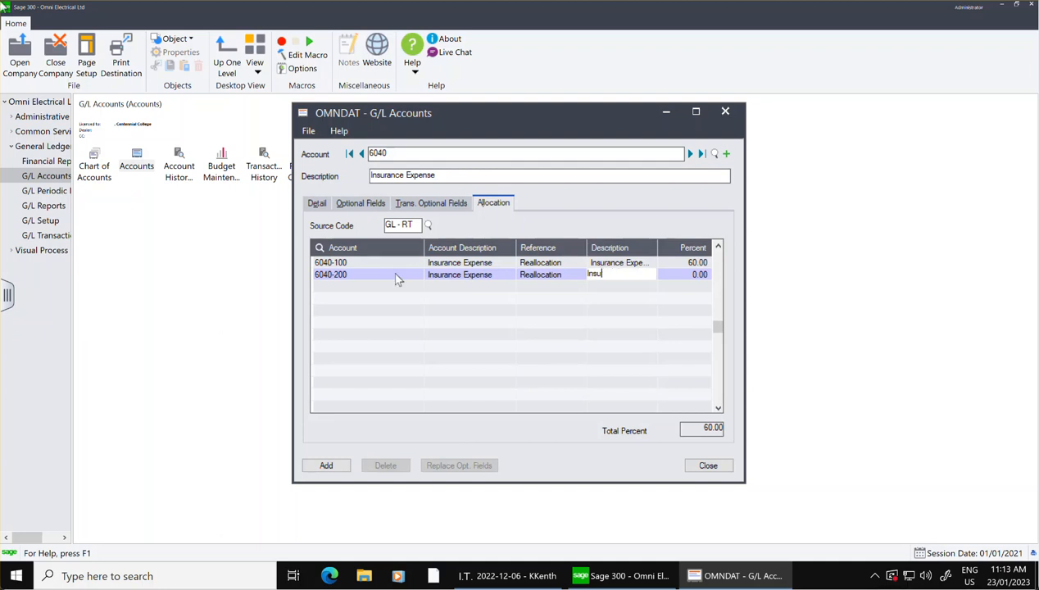
type("rance rance Expense")
Set the allocation percentage for 6040-200 to 40 and add account 6040 to the ledger.
key("Tab")
type("4")
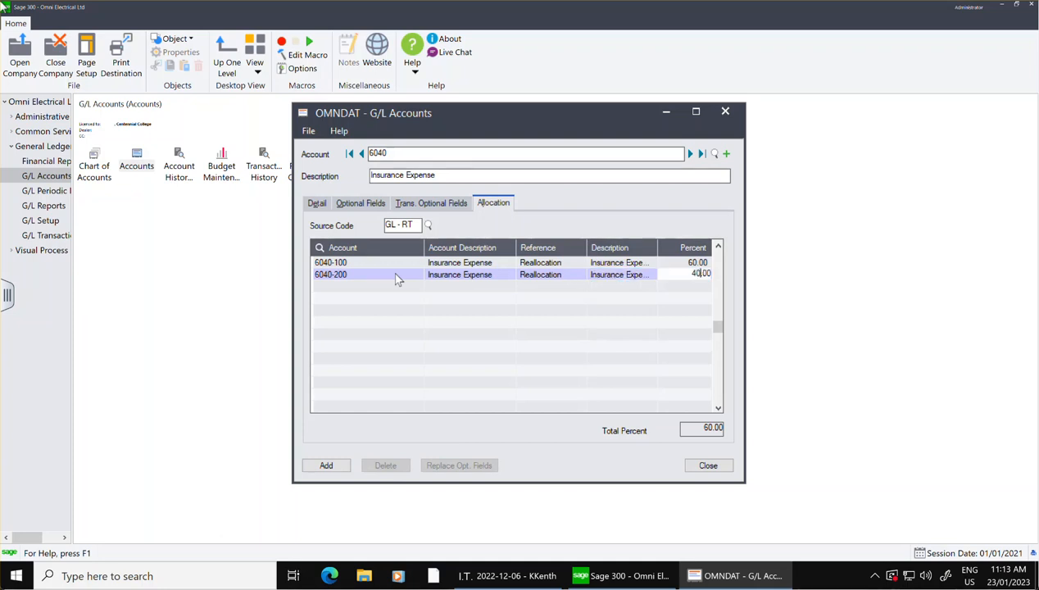
left_click(368, 274)
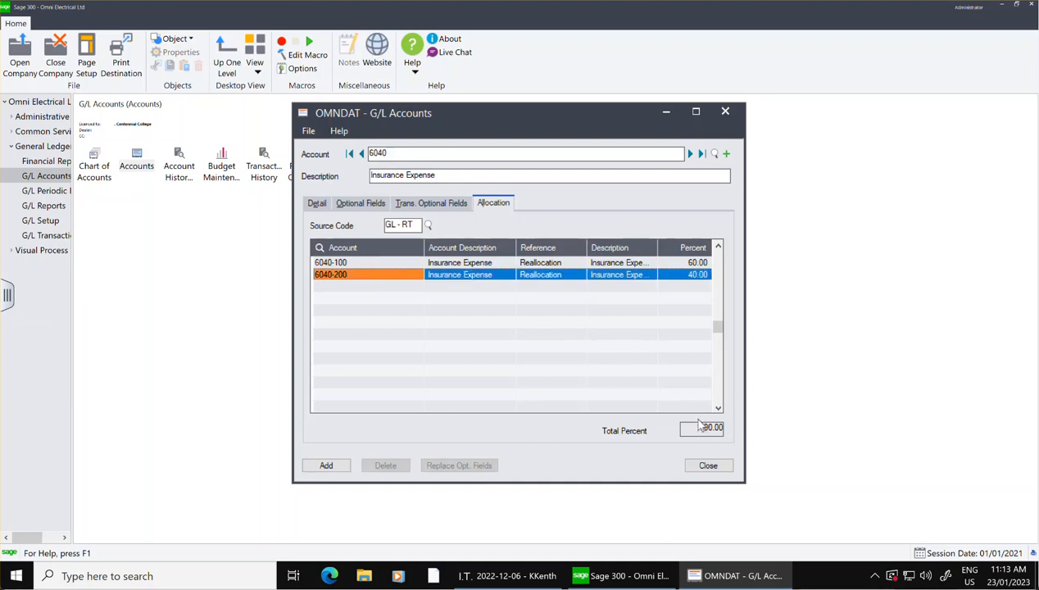
left_click(326, 466)
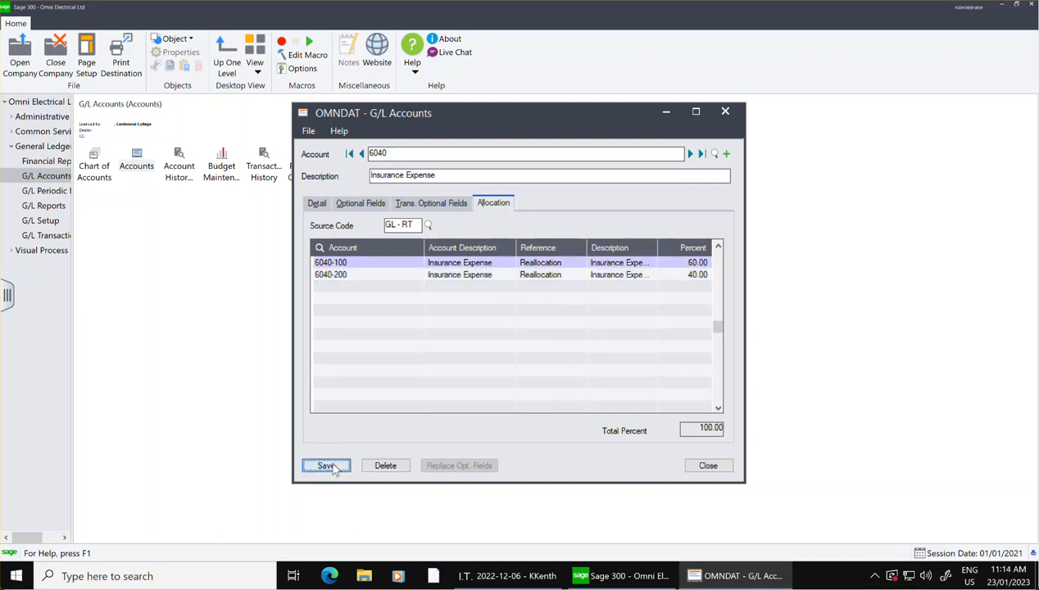
Start a new general ledger account numbered 6060 with the description Utilities Expense.
left_click(725, 154)
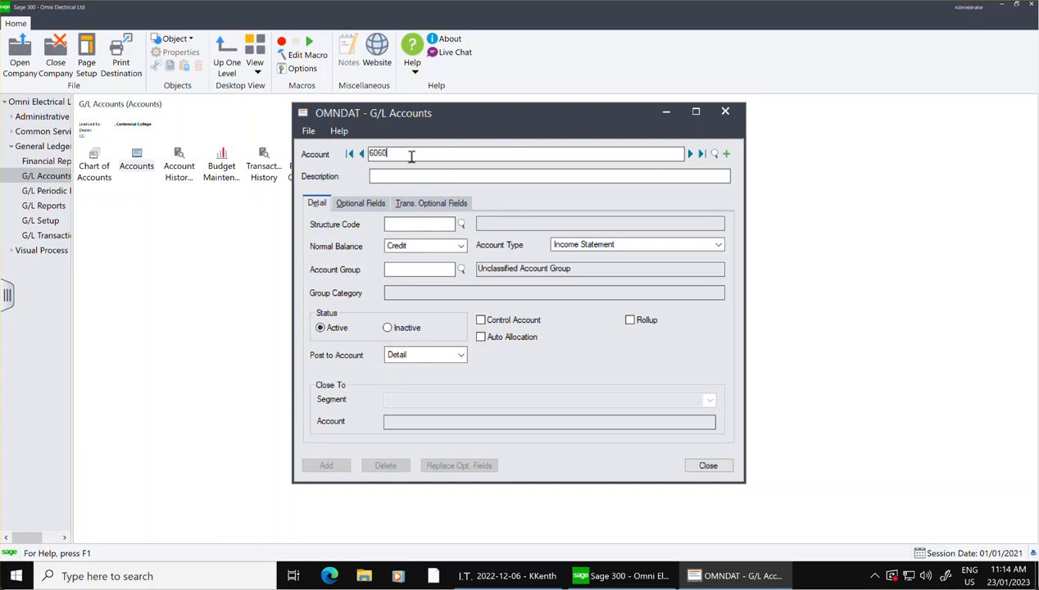
left_click(417, 176)
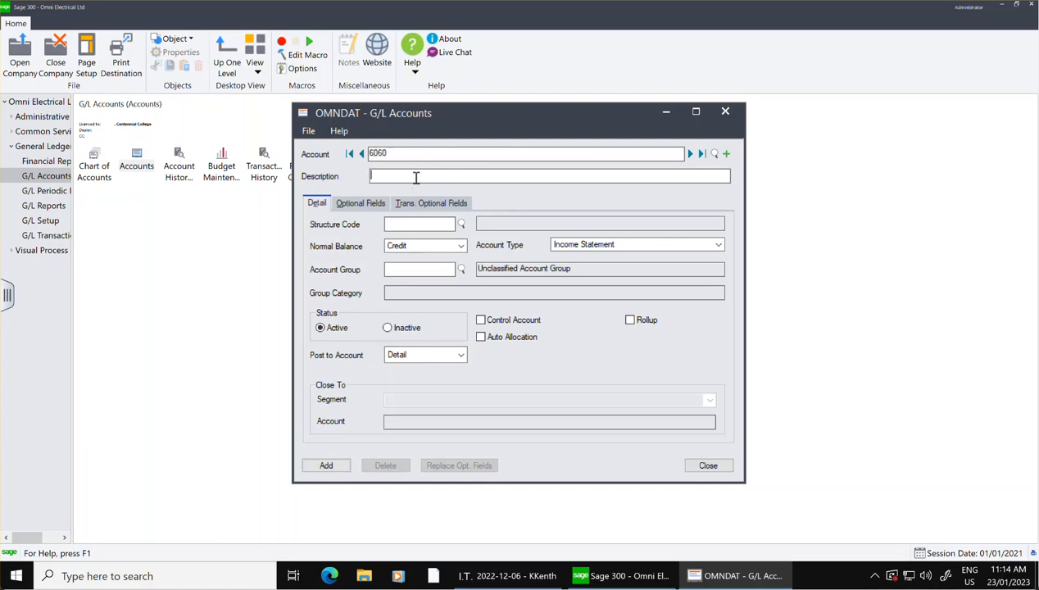
type("Utilities Expense")
Assign structure code ACC to account 6060 and set its normal balance to Debit.
left_click(462, 226)
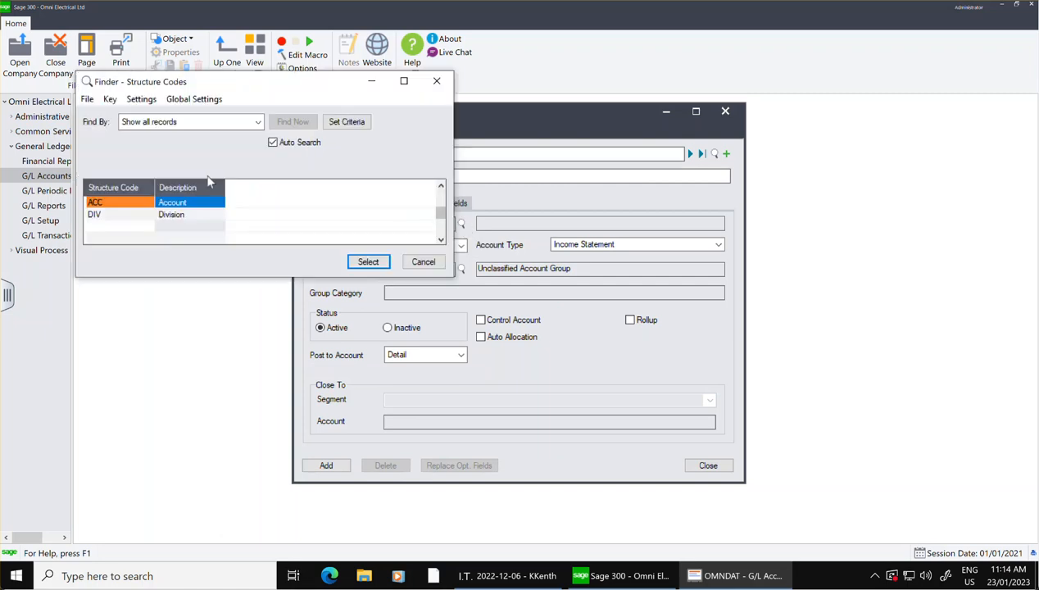
left_click(365, 261)
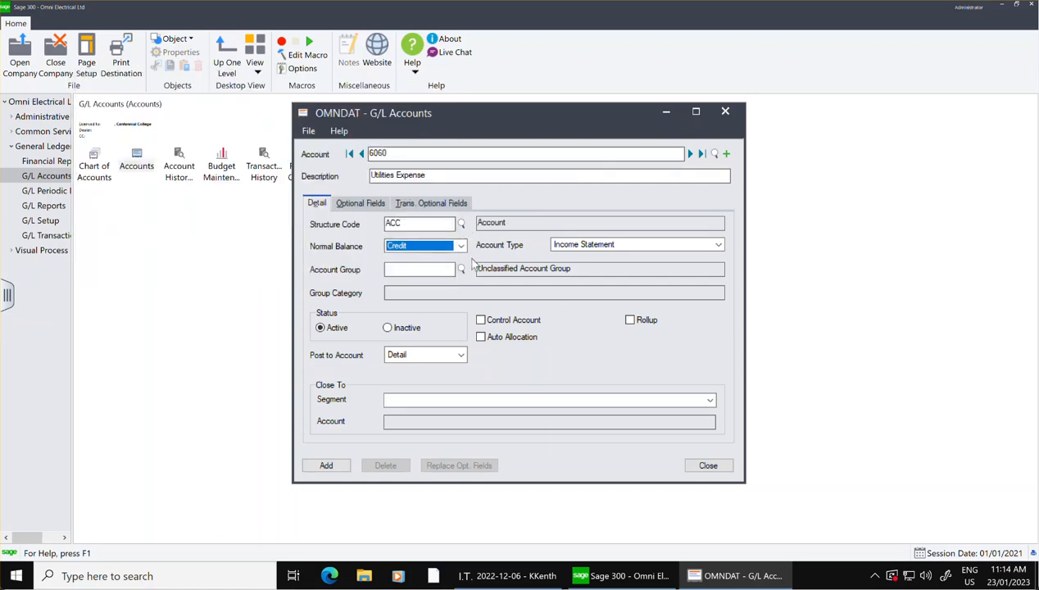
left_click(460, 246)
left_click(430, 256)
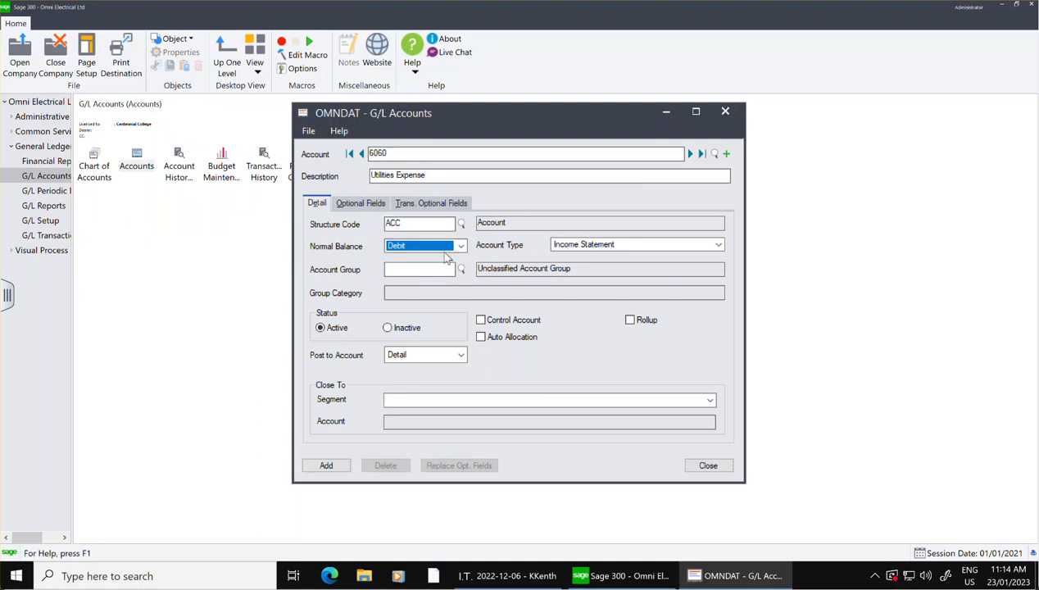
Assign account group 21, Fixed Charges, to account 6060.
left_click(459, 270)
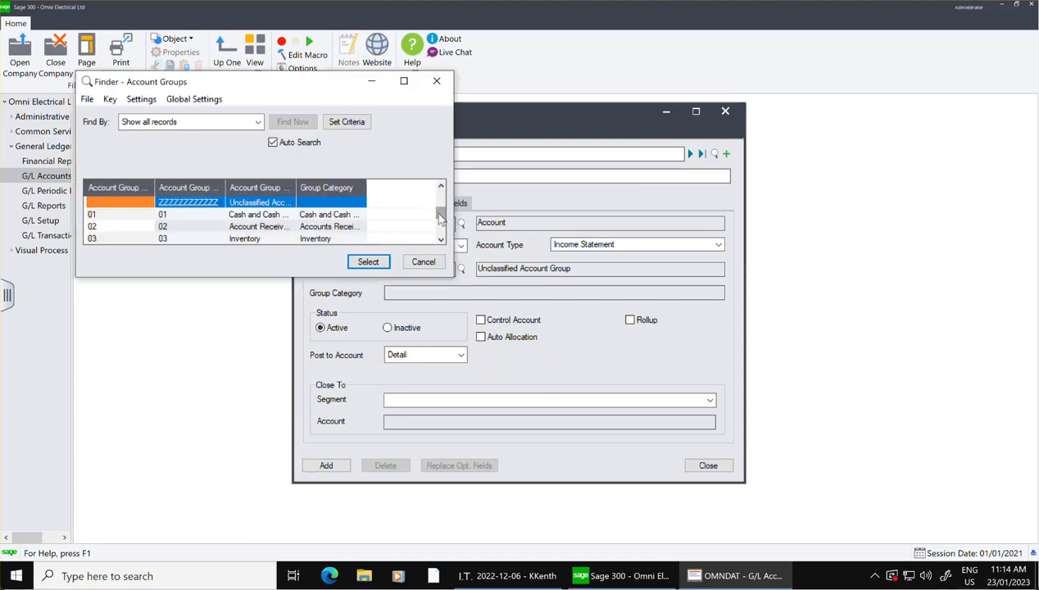
left_click_drag(441, 211, 443, 238)
left_click(289, 213)
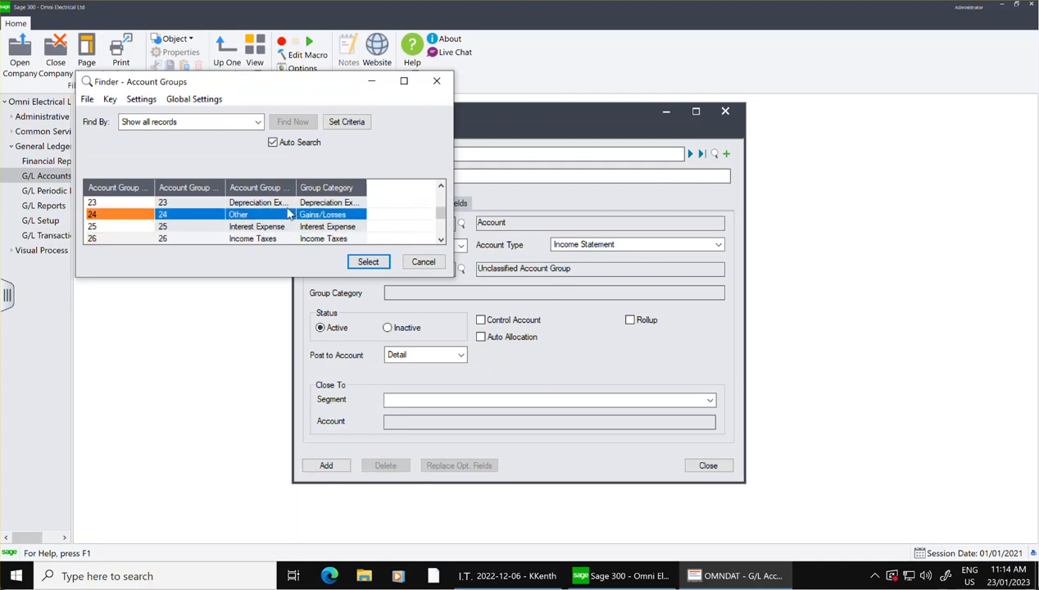
key("Up")
key("Up")
key("Up")
key("Up")
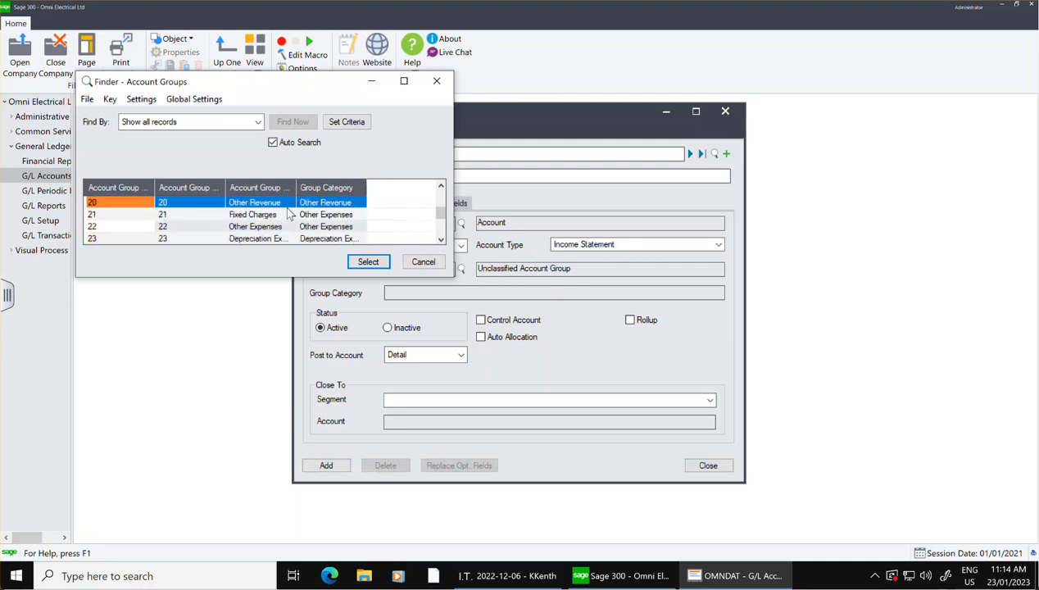
left_click(368, 263)
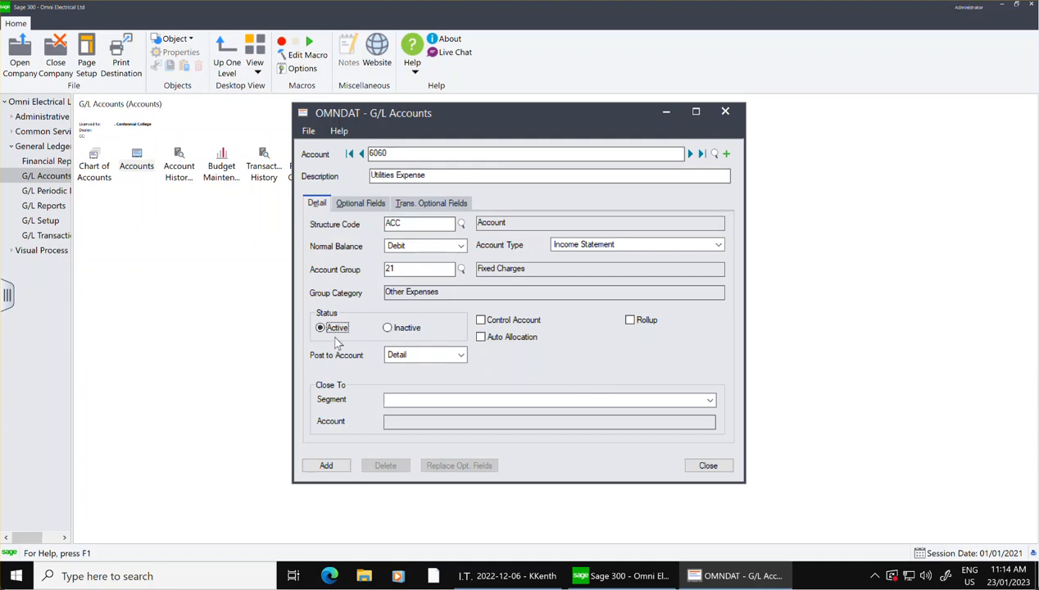
Enable auto allocation for account 6060 and choose GL-RT as the allocation source code.
left_click(480, 338)
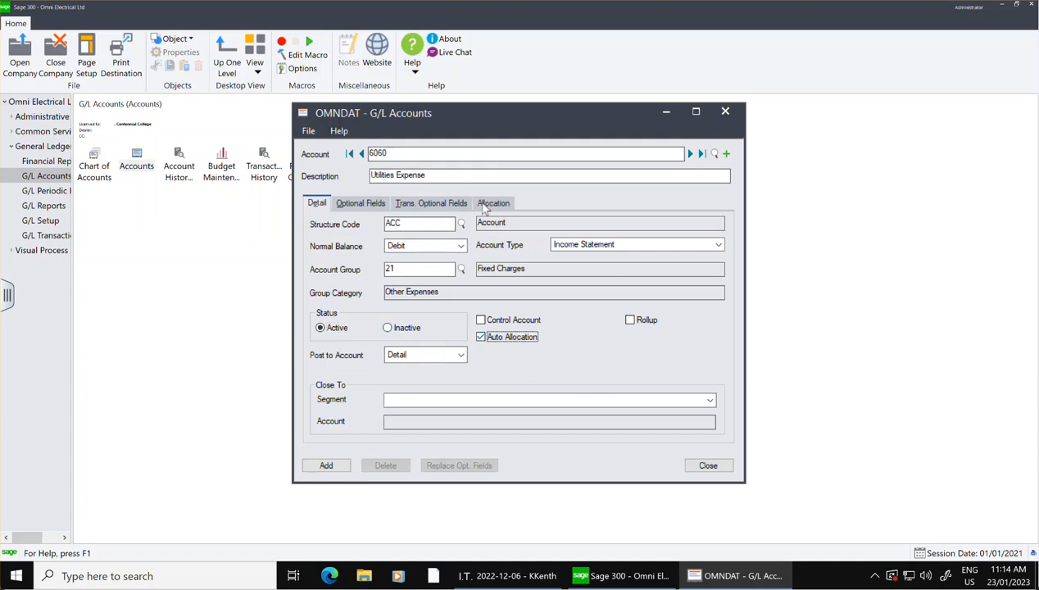
left_click(484, 208)
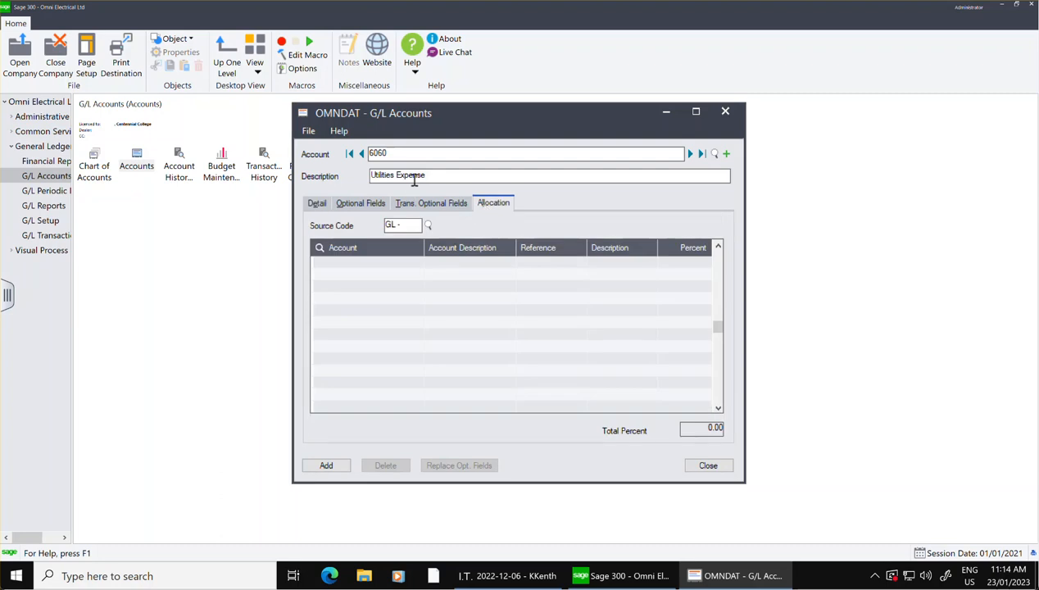
left_click(426, 225)
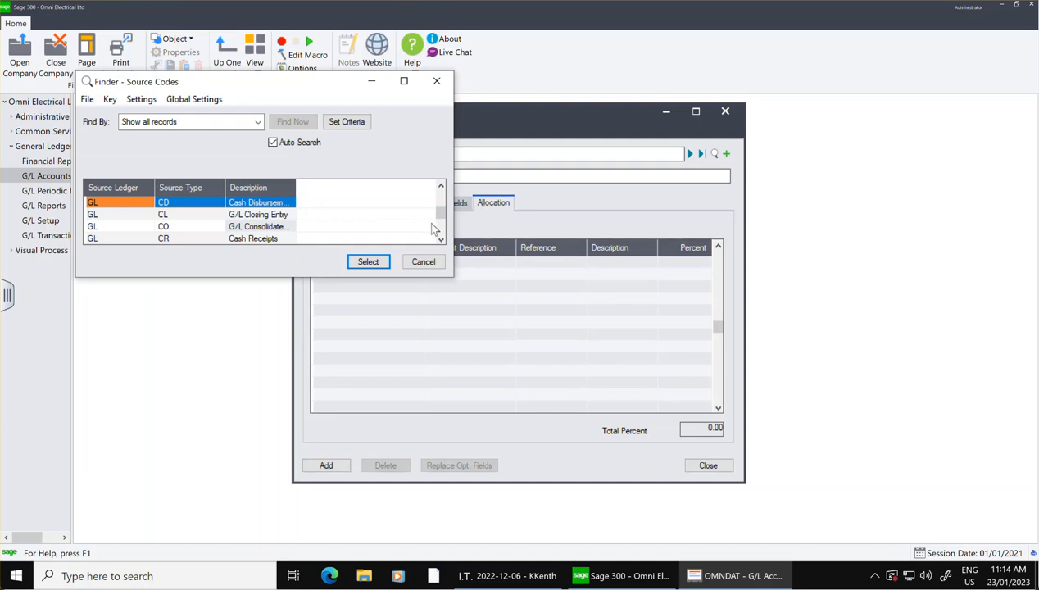
left_click_drag(440, 212, 441, 228)
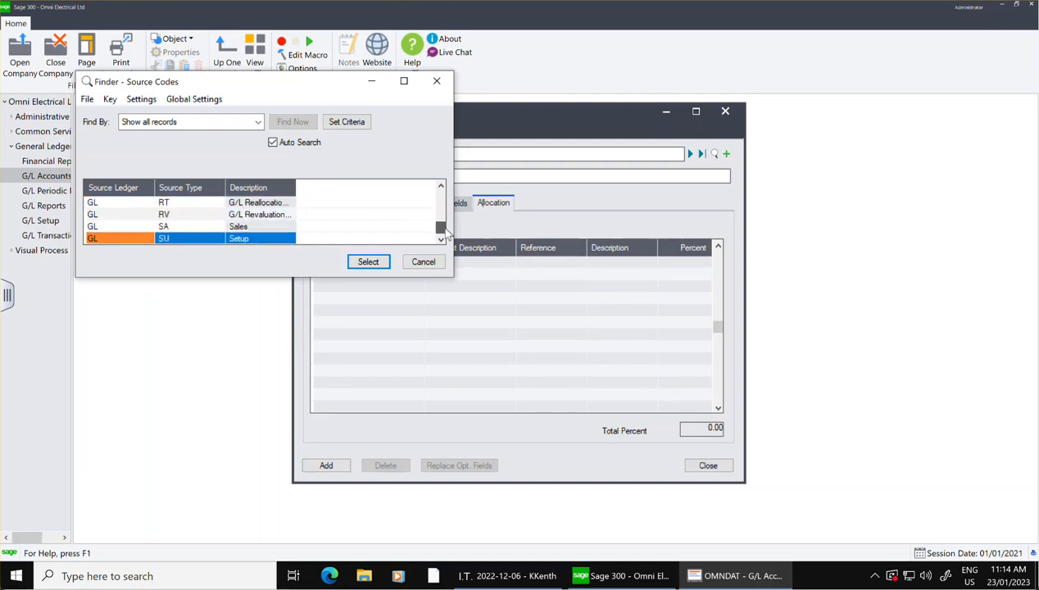
left_click(274, 204)
left_click(368, 261)
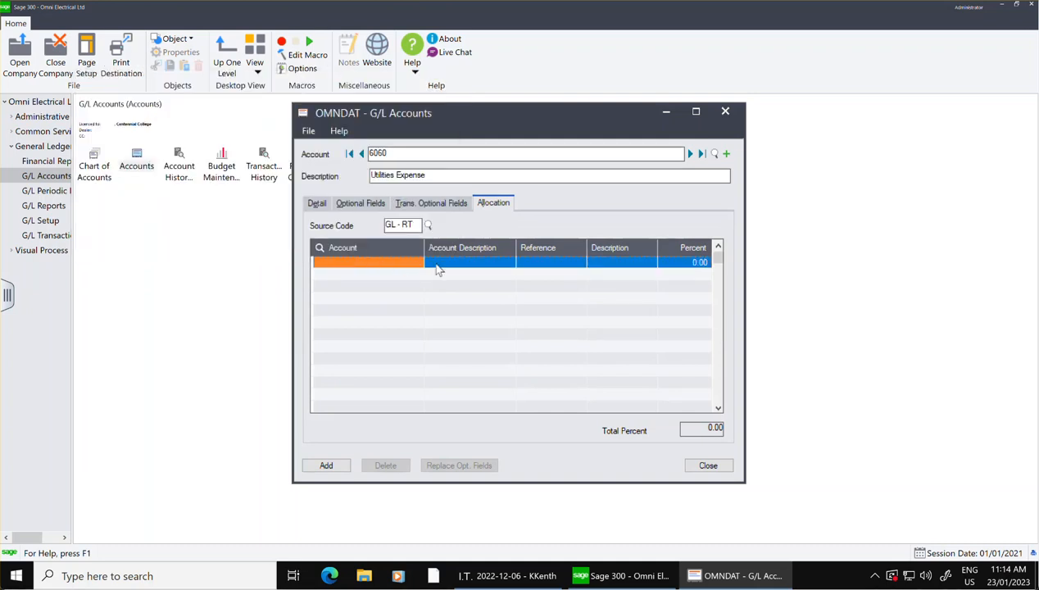
Add an allocation line for account 6060-100 with the reference Reallocation.
left_click(385, 263)
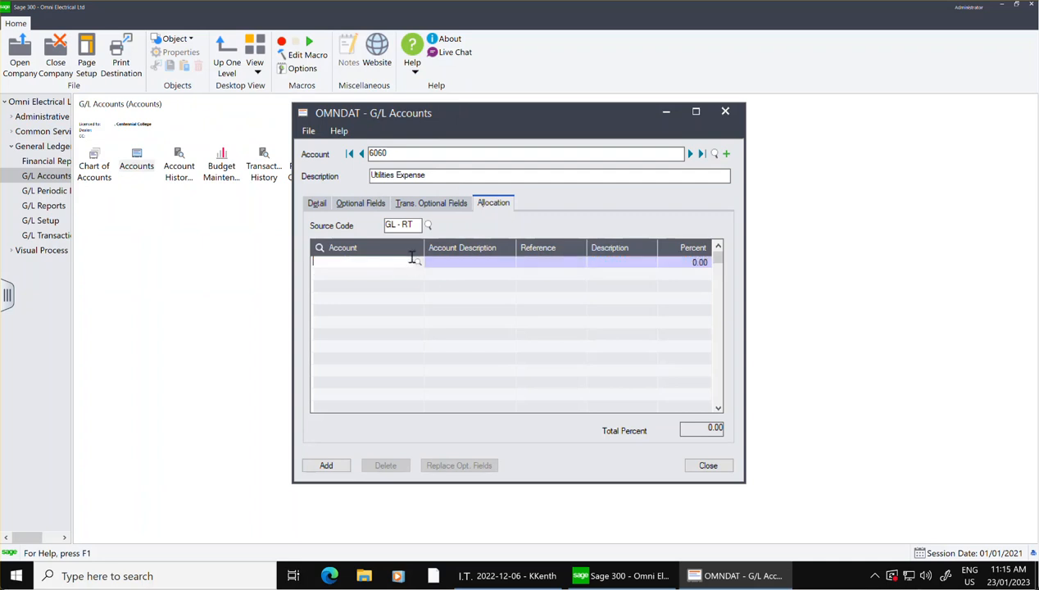
type("6060100")
key("Tab")
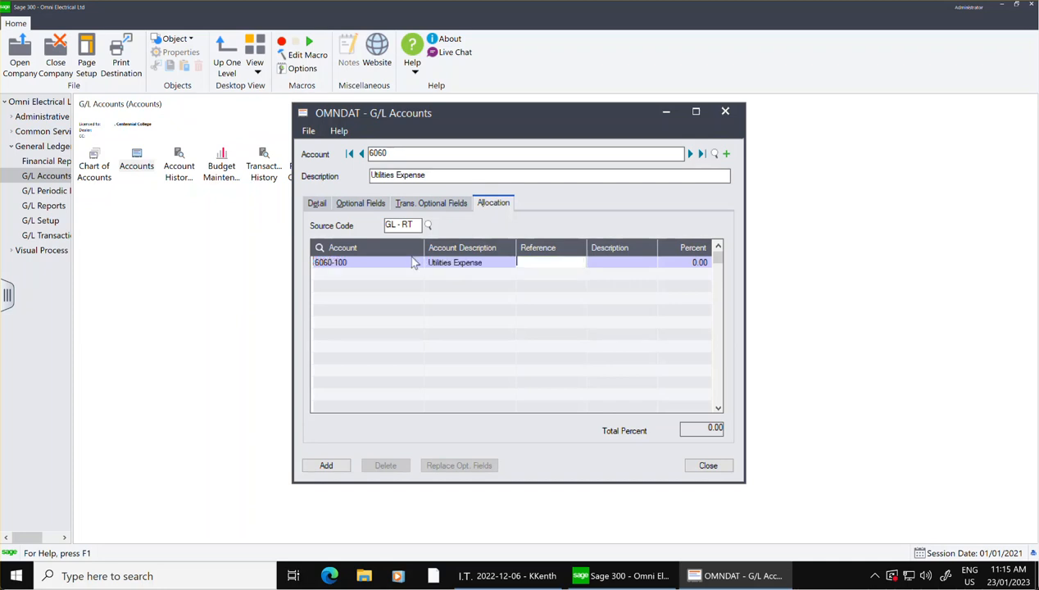
type("Reallocation")
Enter Utilities Expense as the description on the 6060-100 allocation line and set its percentage to 20.
left_click(598, 262)
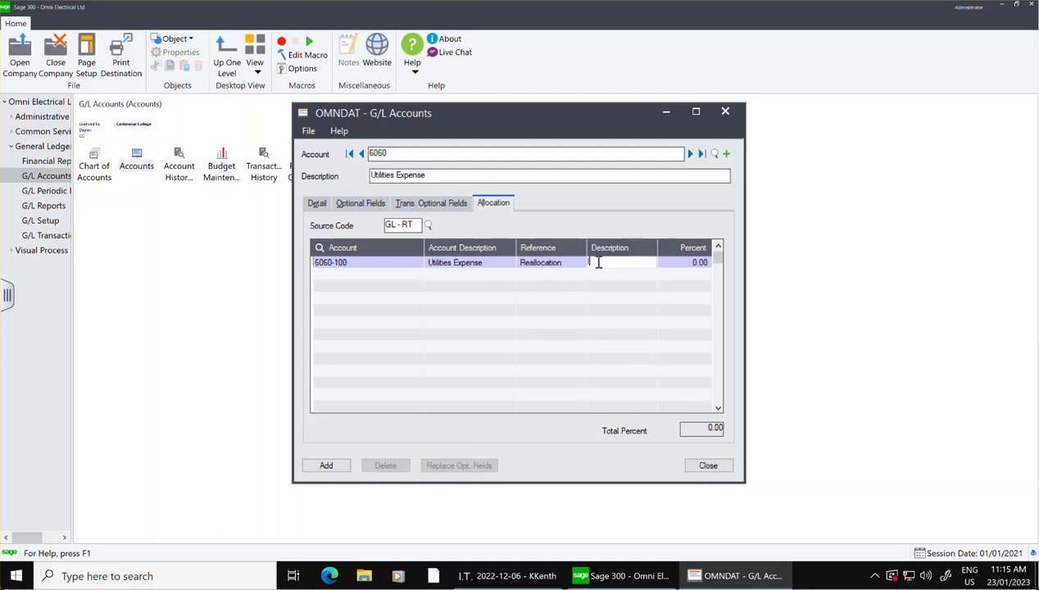
type("Utilities ex")
key("BackSpace")
key("BackSpace")
type("Ex")
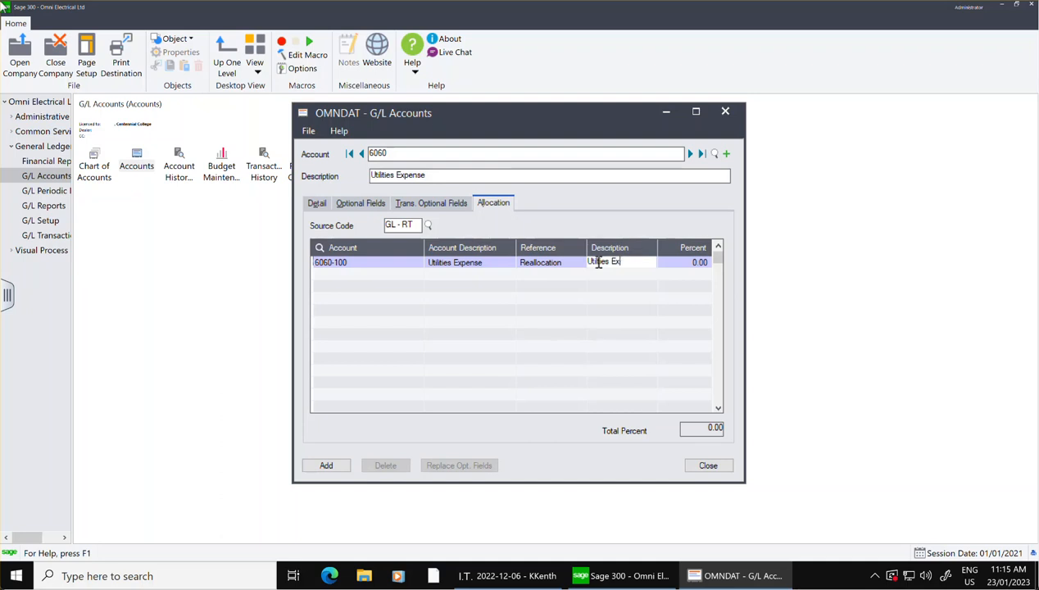
type("pense")
left_click(680, 263)
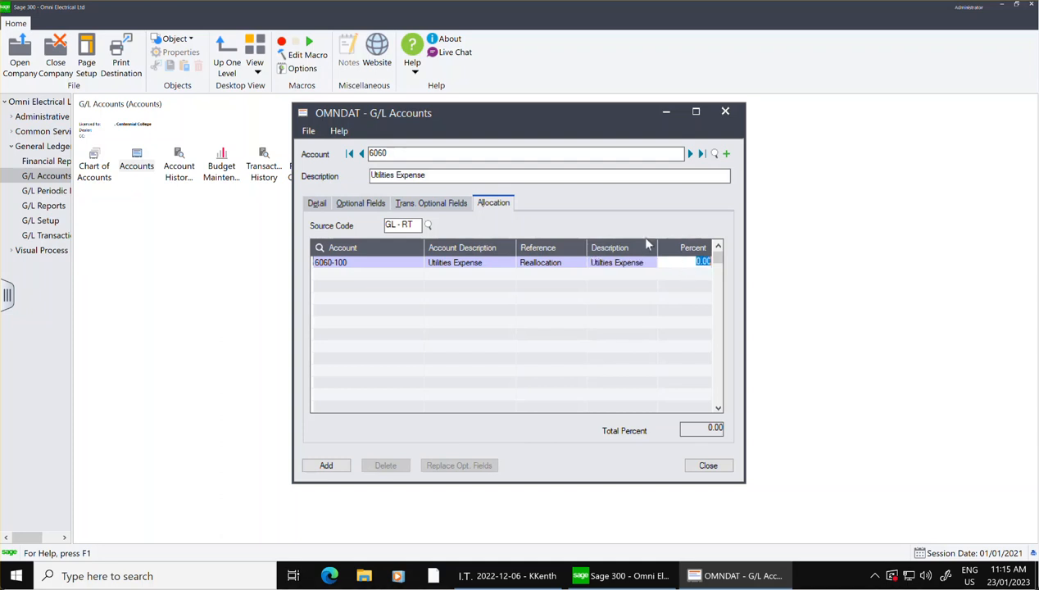
type("20")
left_click(398, 282)
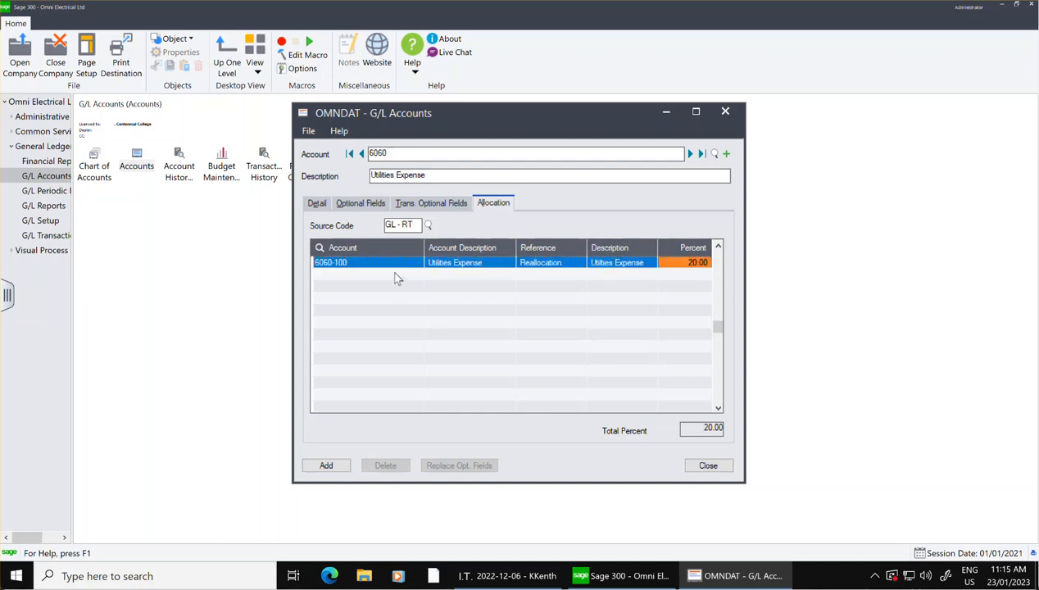
Add a second allocation line for account 6060-200.
left_click(397, 275)
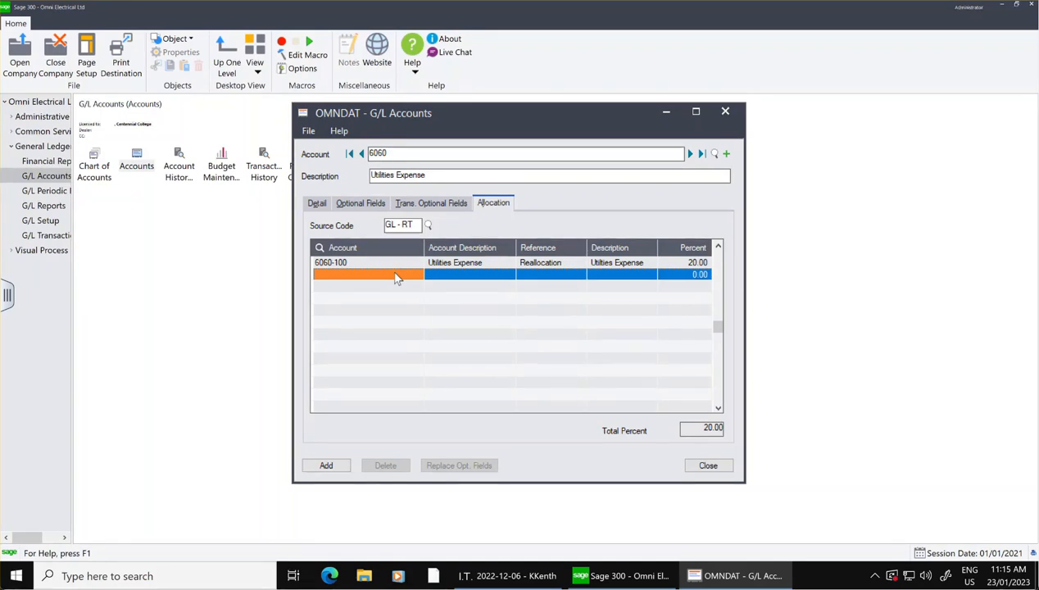
type("60")
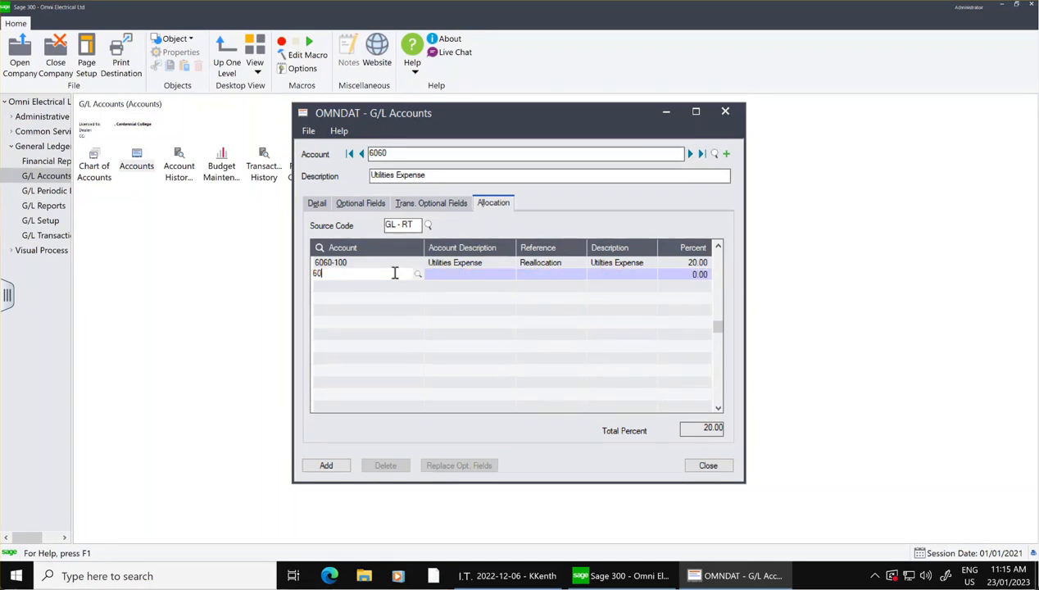
type("60200")
key("Tab")
type("REve")
key("BackSpace")
key("BackSpace")
key("BackSpace")
key("BackSpace")
type("e")
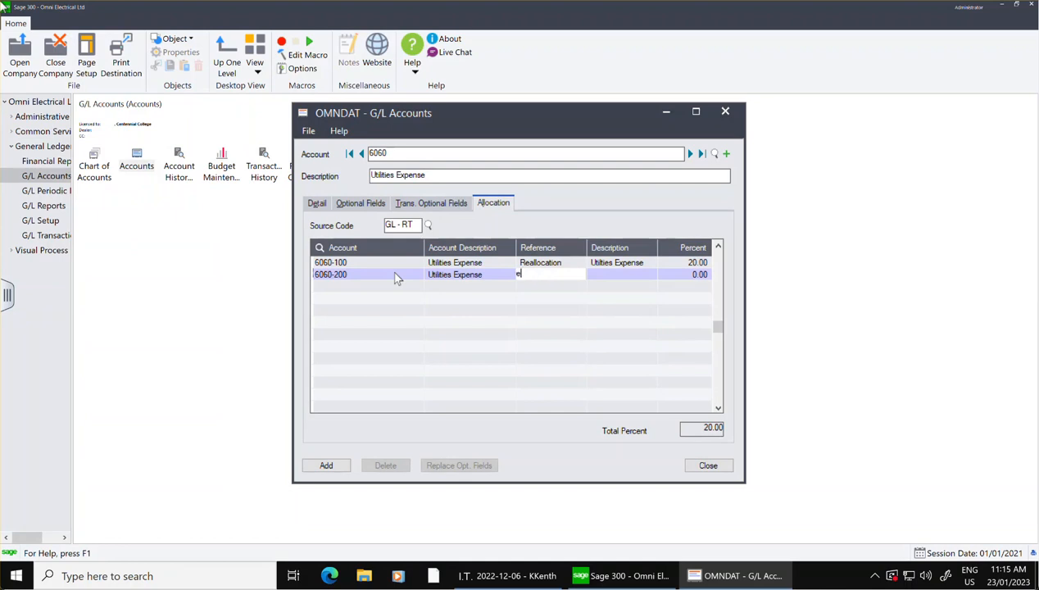
Replace the reference on the 6060-100 allocation line with REallocation.
key("Up")
type("r")
key("BackSpace")
type("REa")
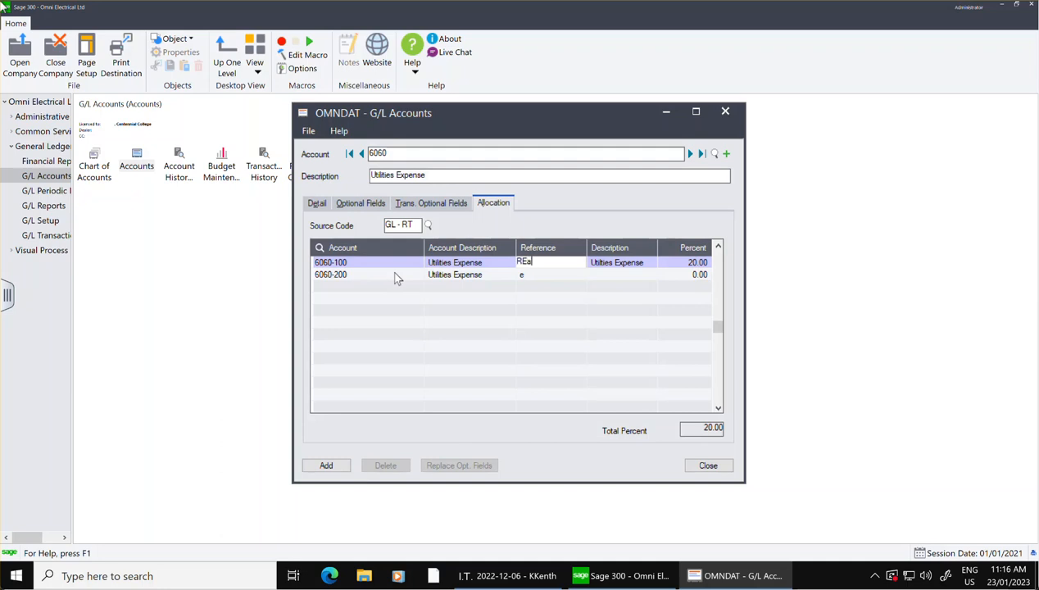
type("llocation")
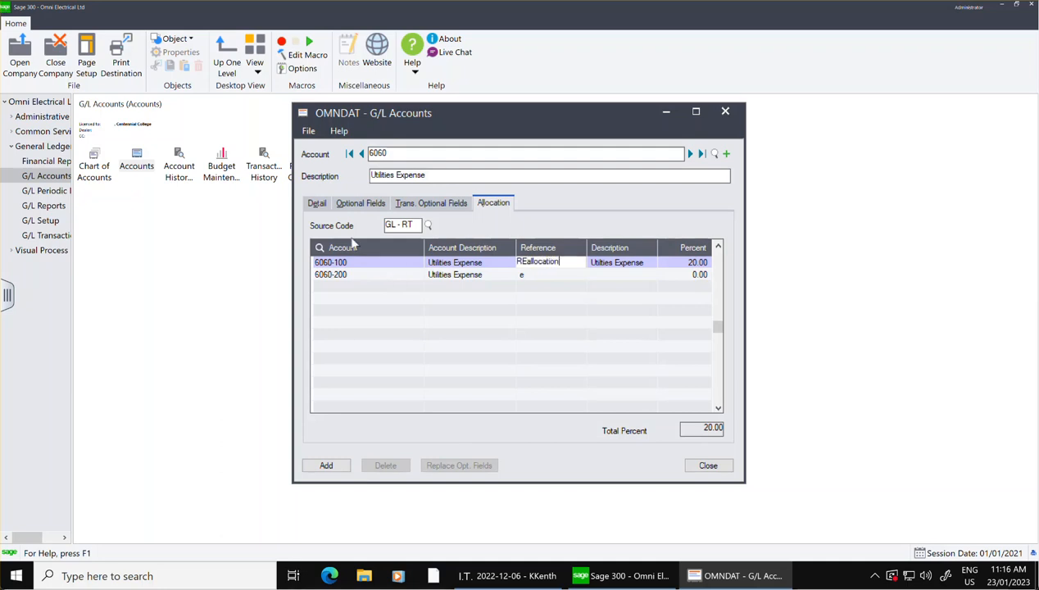
Enter REallocation as the reference and Utilities Expense as the description on the 6060-200 allocation line.
left_click(547, 276)
type("REallocation")
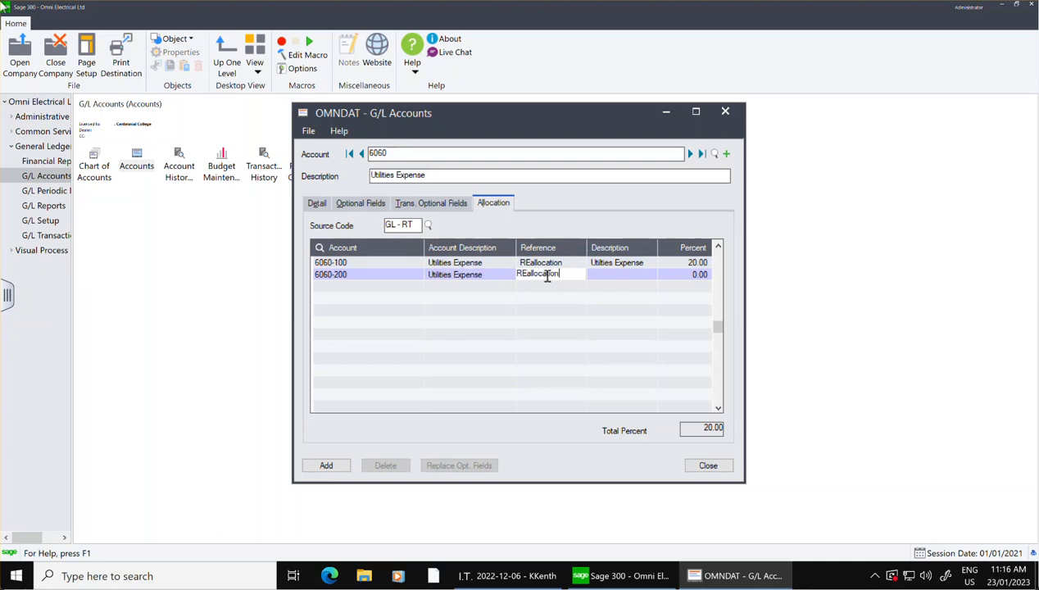
left_click(623, 275)
type("U")
type("til")
type("eise")
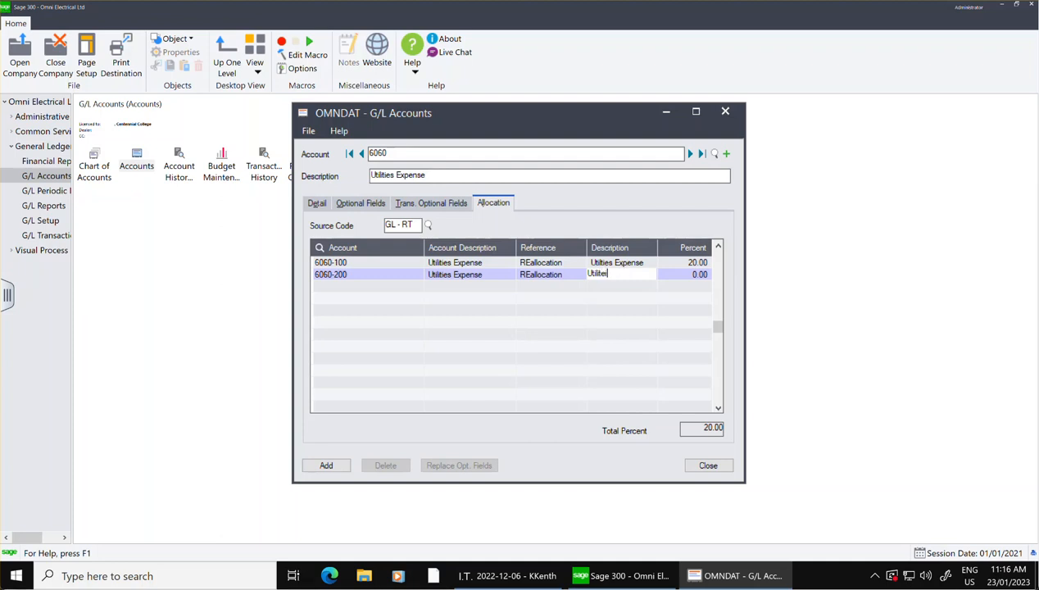
key("BackSpace")
key("BackSpace")
type("es")
key("BackSpace")
key("BackSpace")
key("BackSpace")
type("ies Expese")
key("BackSpace")
key("BackSpace")
key("BackSpace")
type("n")
key("BackSpace")
type("ense")
Set the allocation percentage for 6060-200 to 80 and add account 6060 to the ledger.
key("Tab")
type("80")
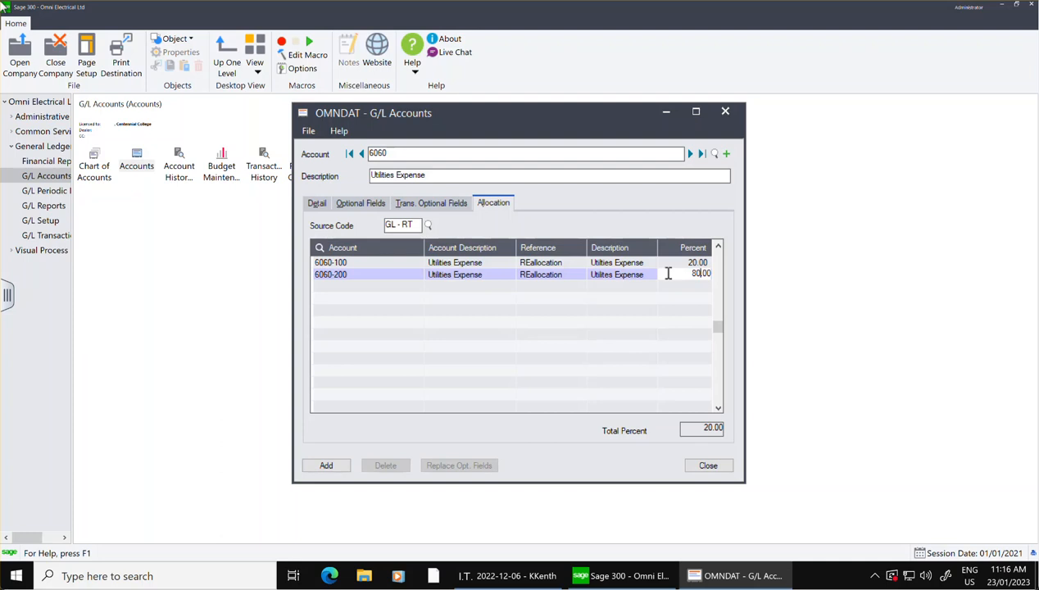
left_click(375, 262)
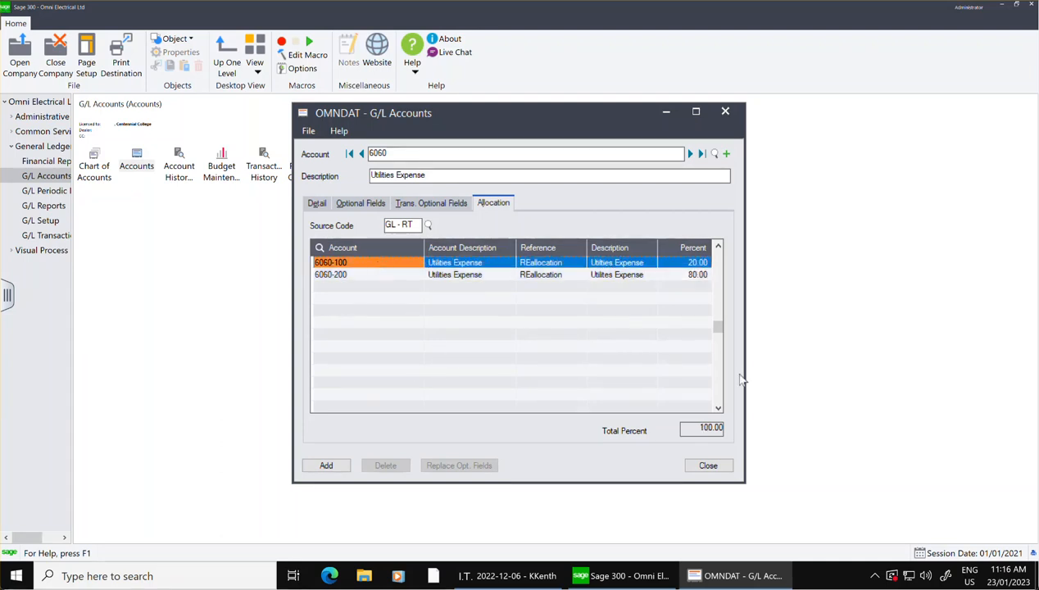
left_click(326, 465)
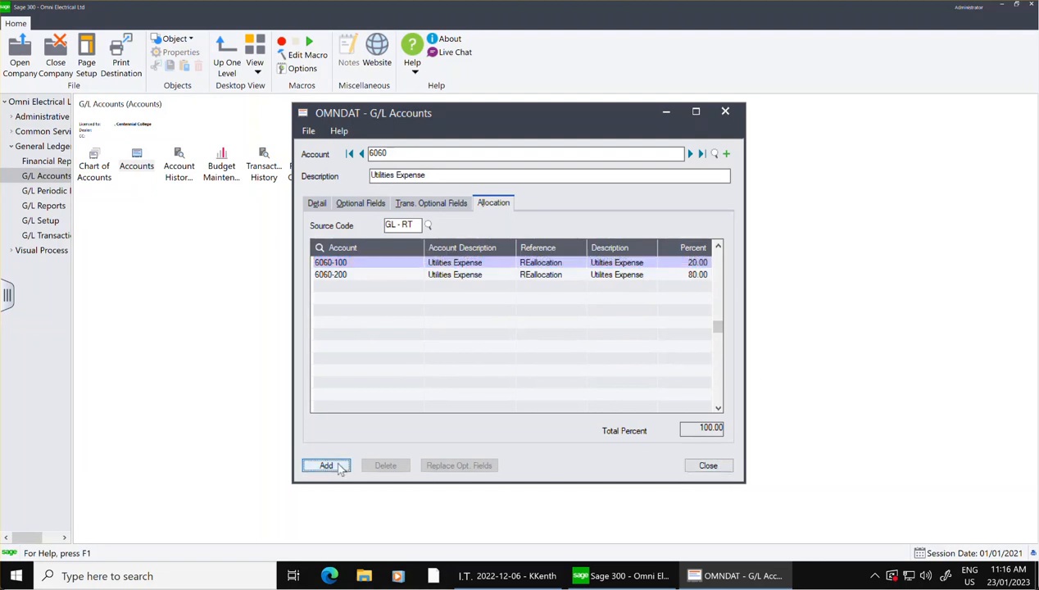
Close the account entry window and open the general ledger setup options.
left_click(725, 471)
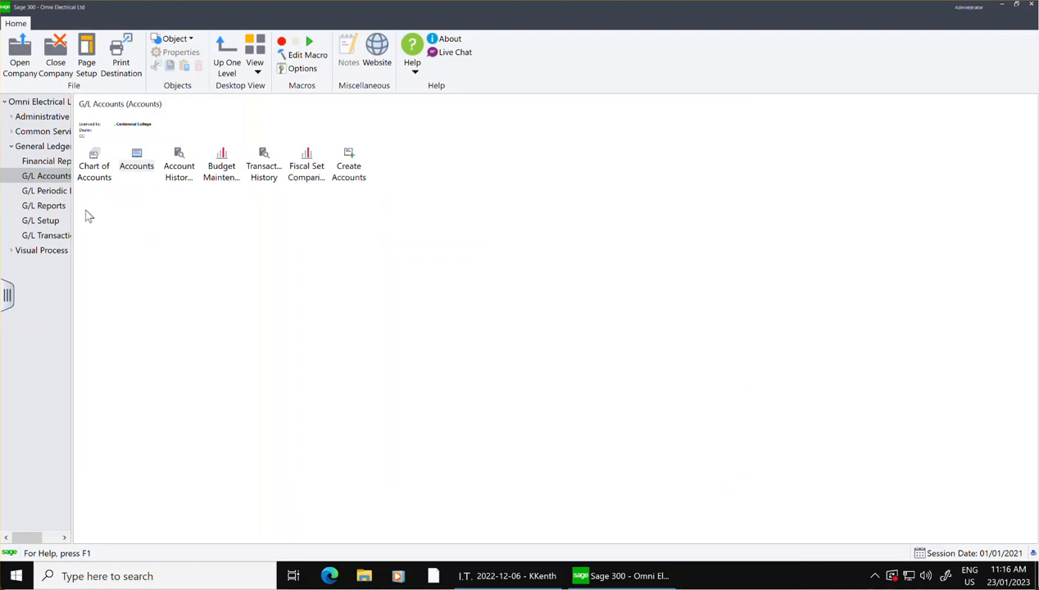
left_click(36, 133)
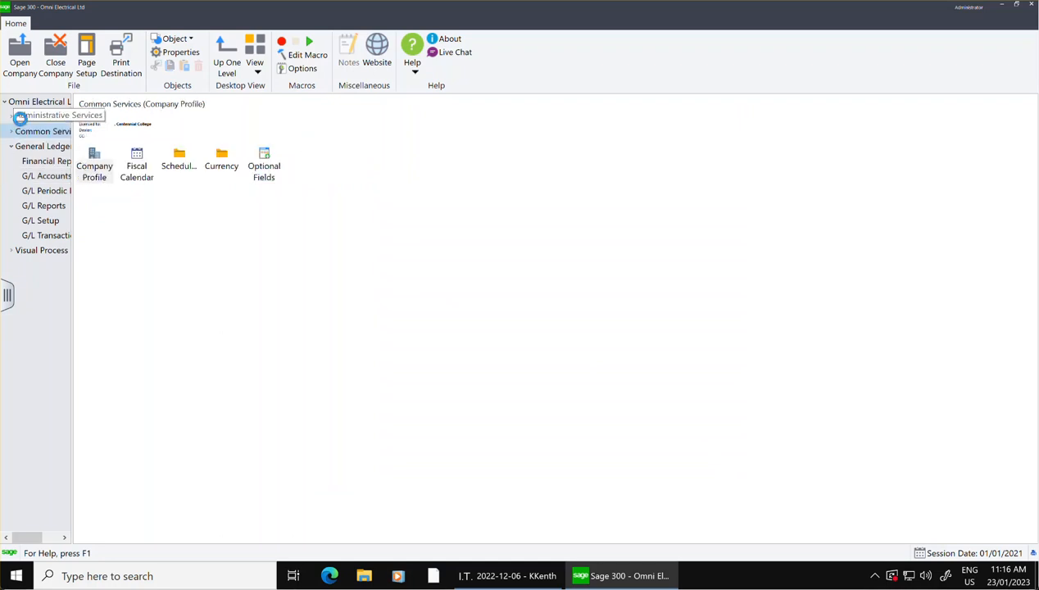
left_click(24, 117)
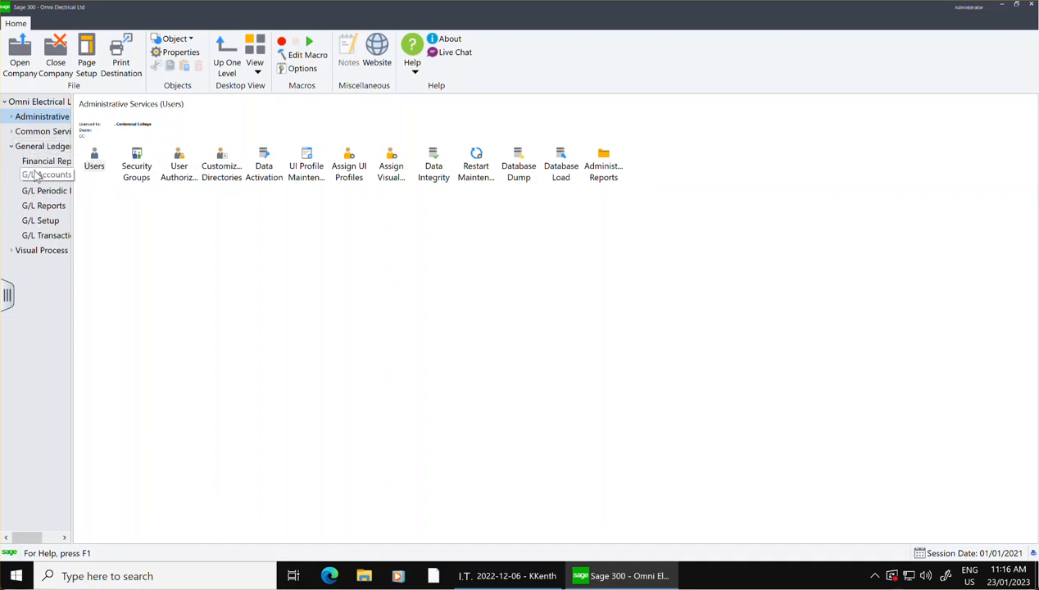
left_click(37, 224)
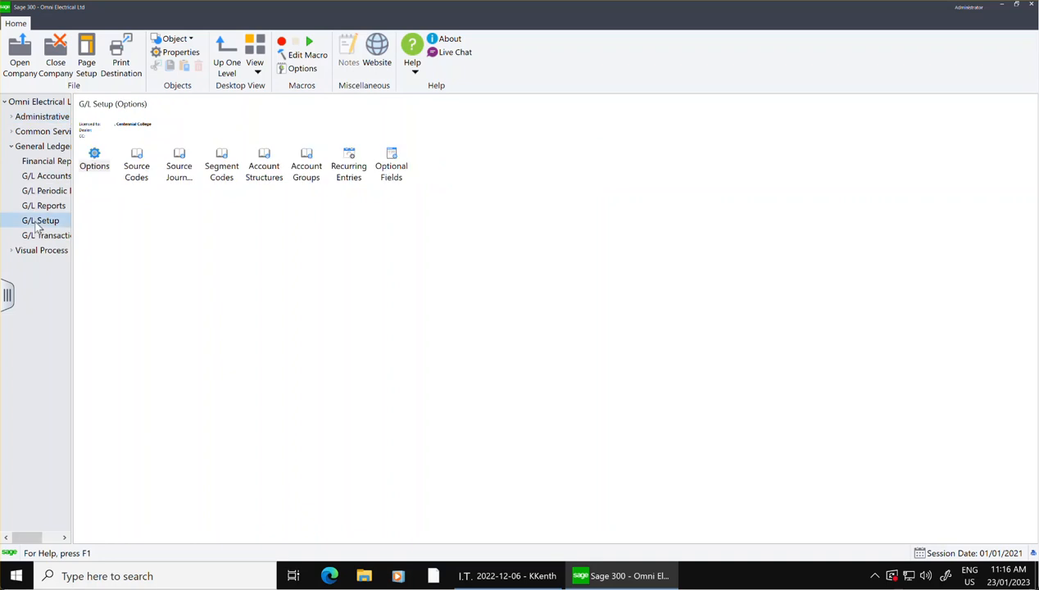
double_click(94, 161)
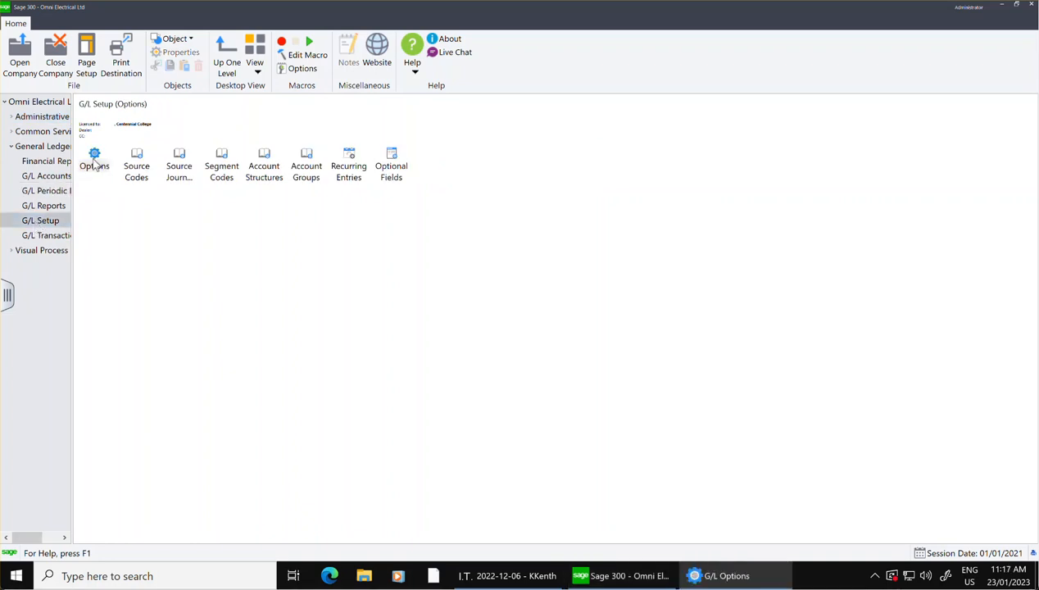
Review the G/L options pages and set the default closing account to 4100, Retained Earnings.
left_click(417, 185)
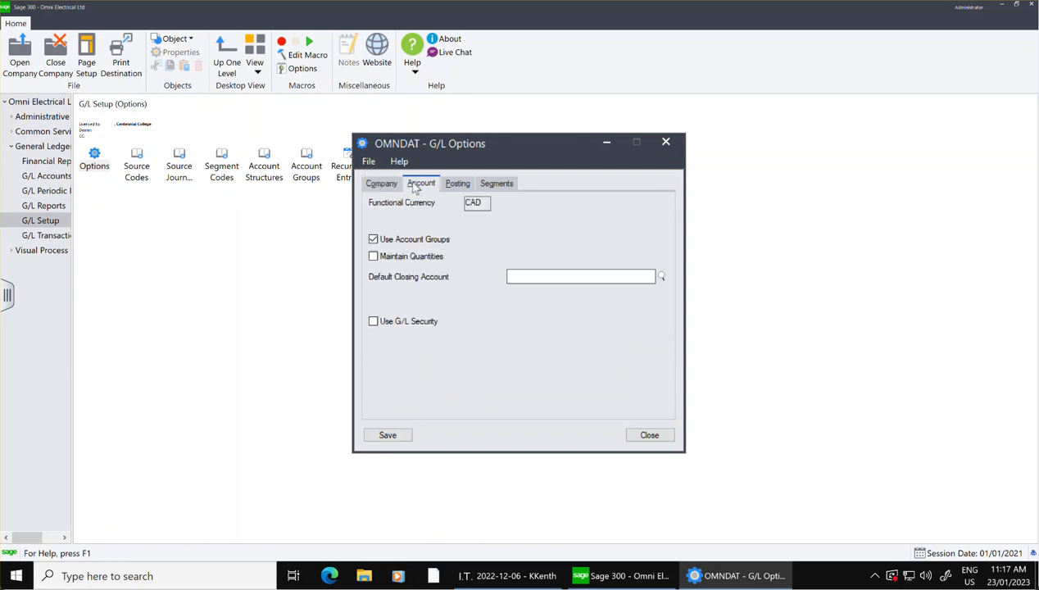
left_click(368, 182)
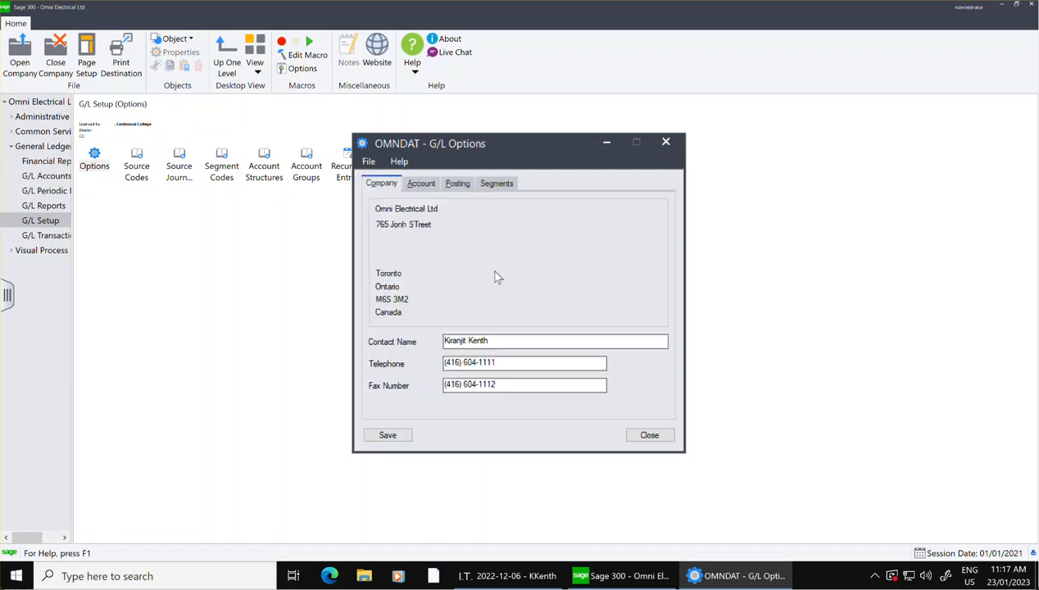
left_click(457, 185)
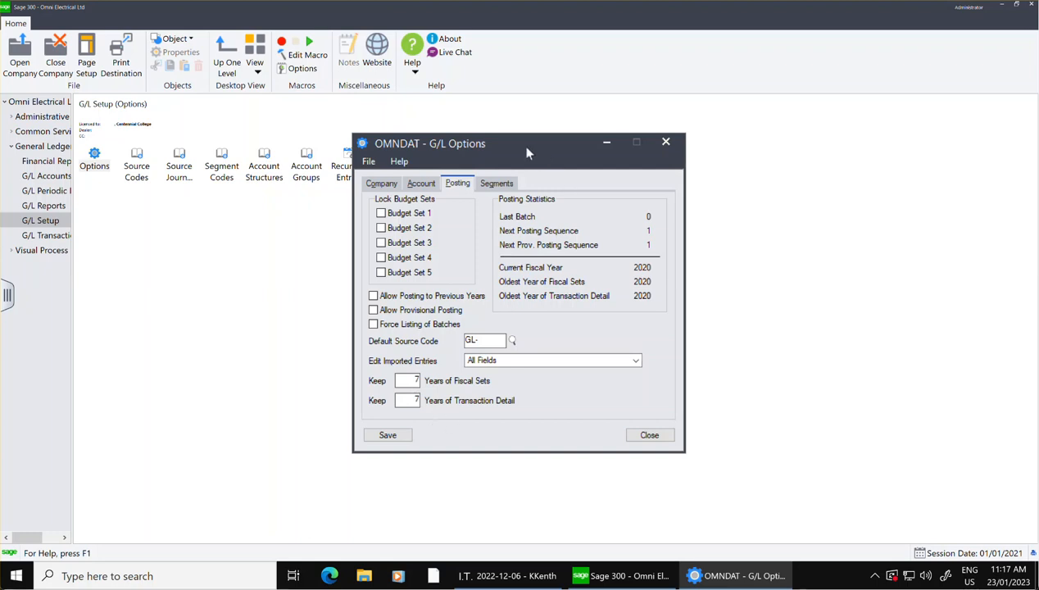
left_click(489, 187)
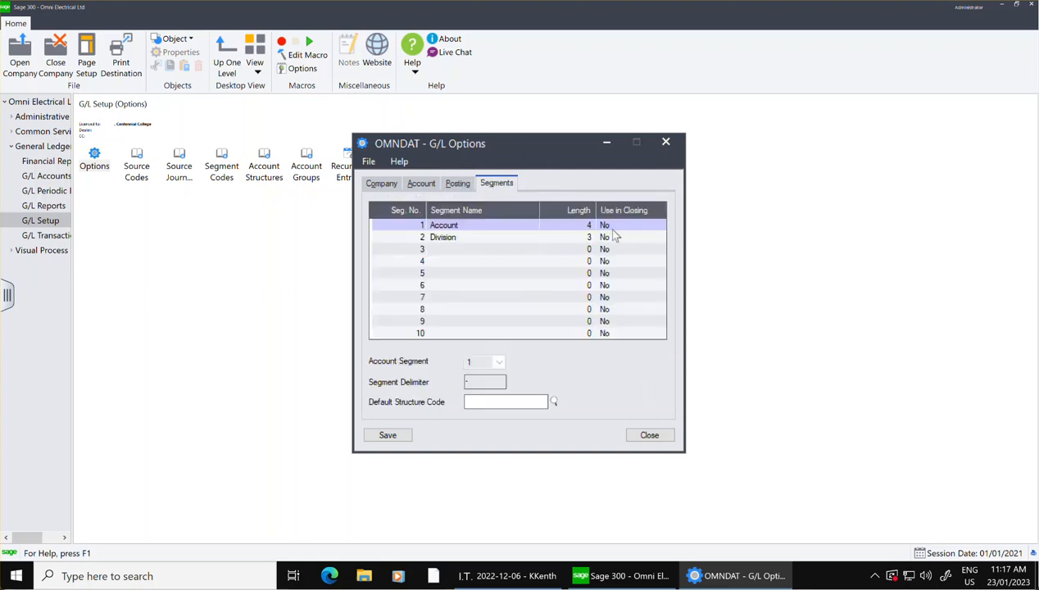
left_click(419, 186)
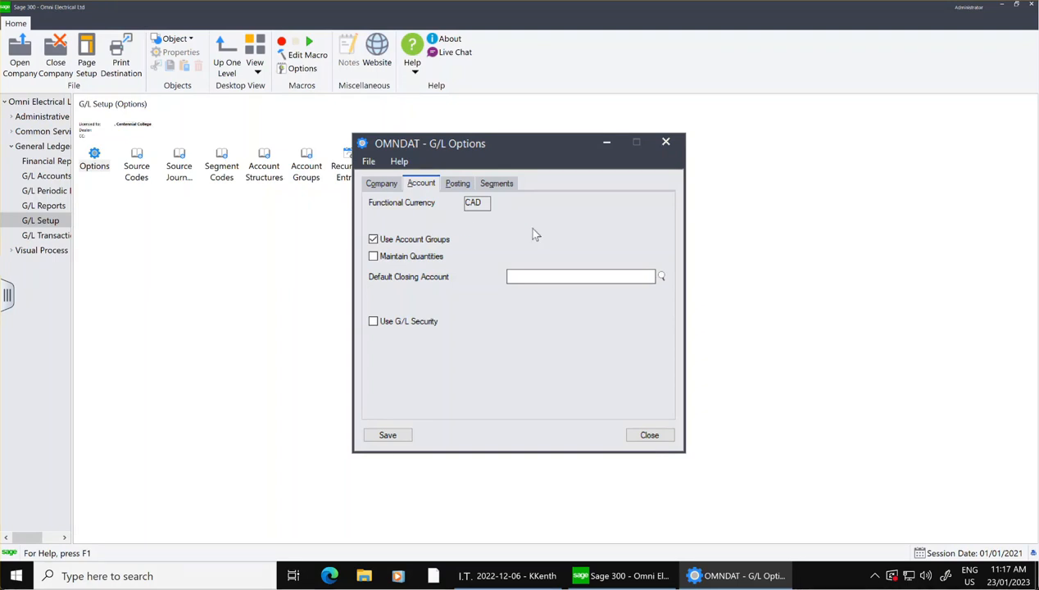
left_click(662, 276)
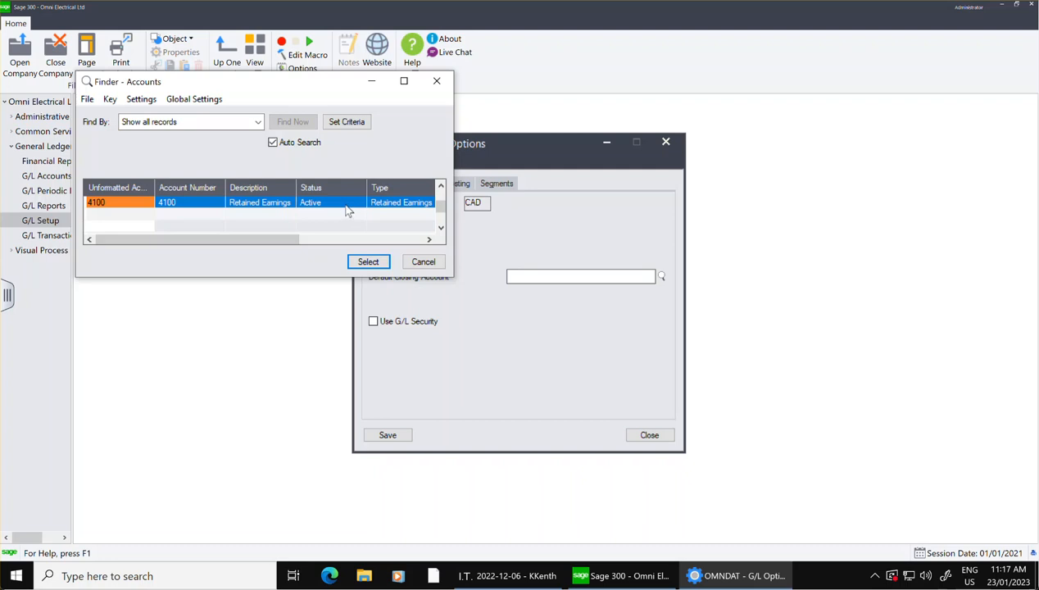
left_click(367, 263)
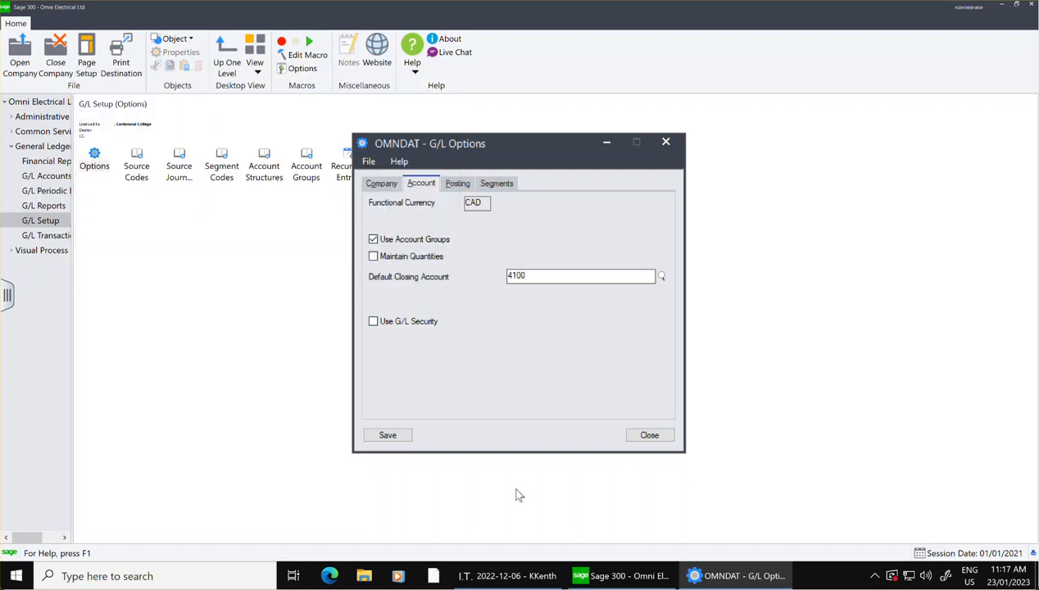
Save and close the G/L options, and open the general ledger reports.
left_click(405, 438)
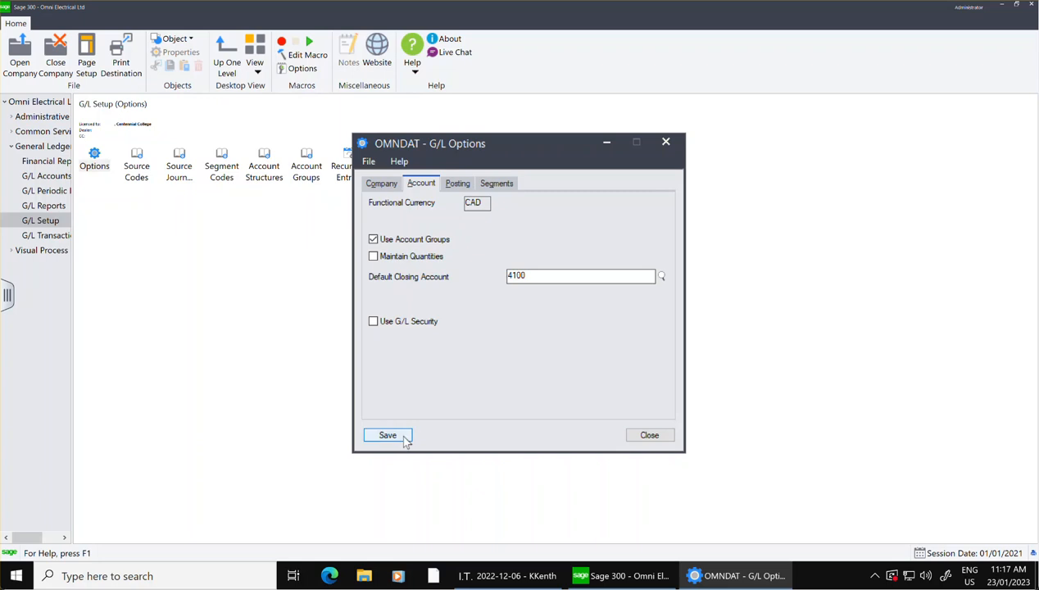
left_click(390, 438)
left_click(644, 435)
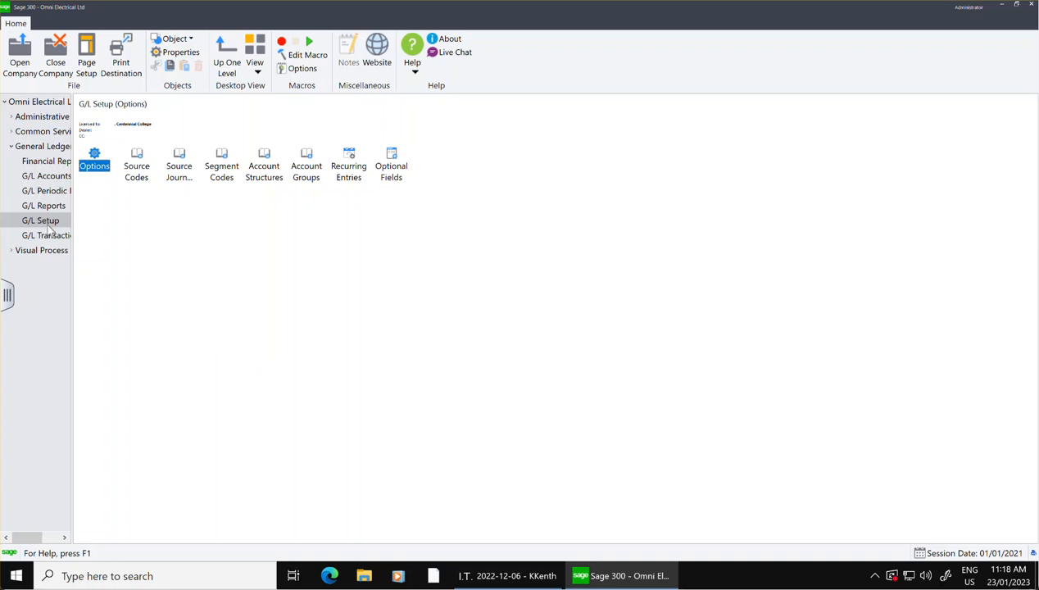
left_click(45, 209)
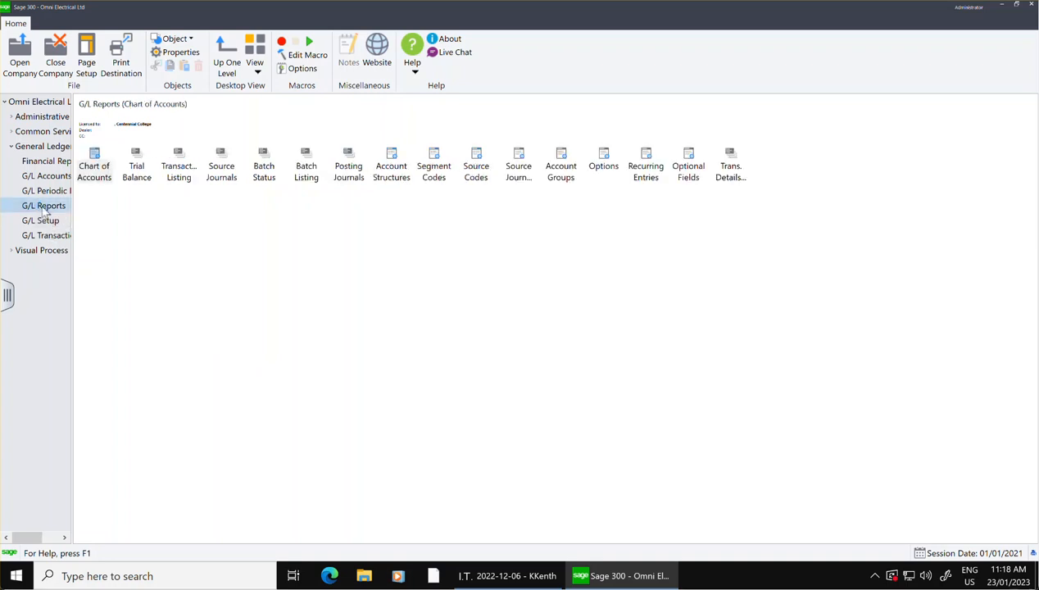
left_click(99, 175)
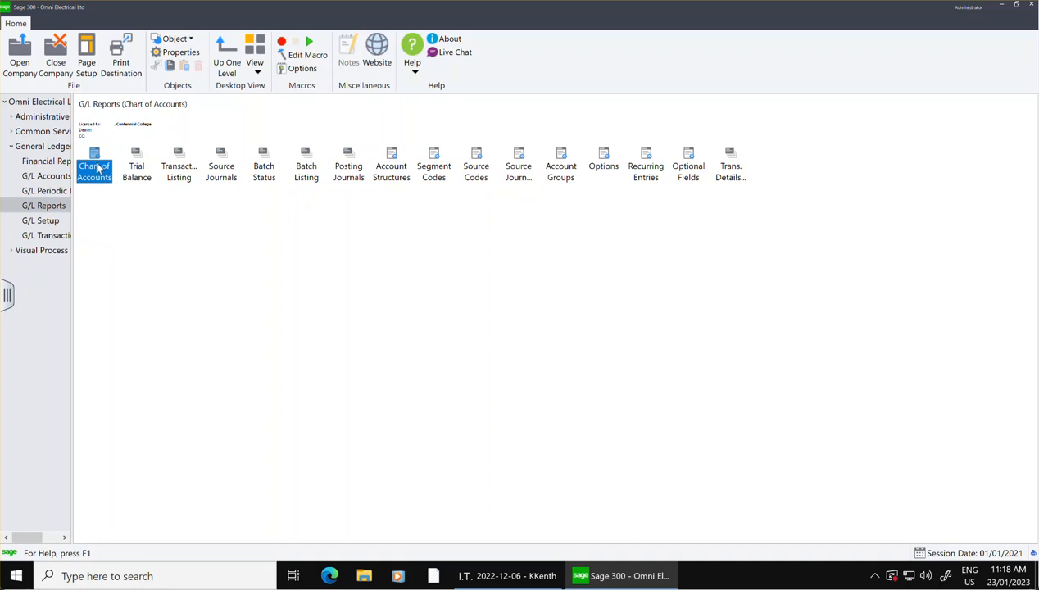
double_click(95, 168)
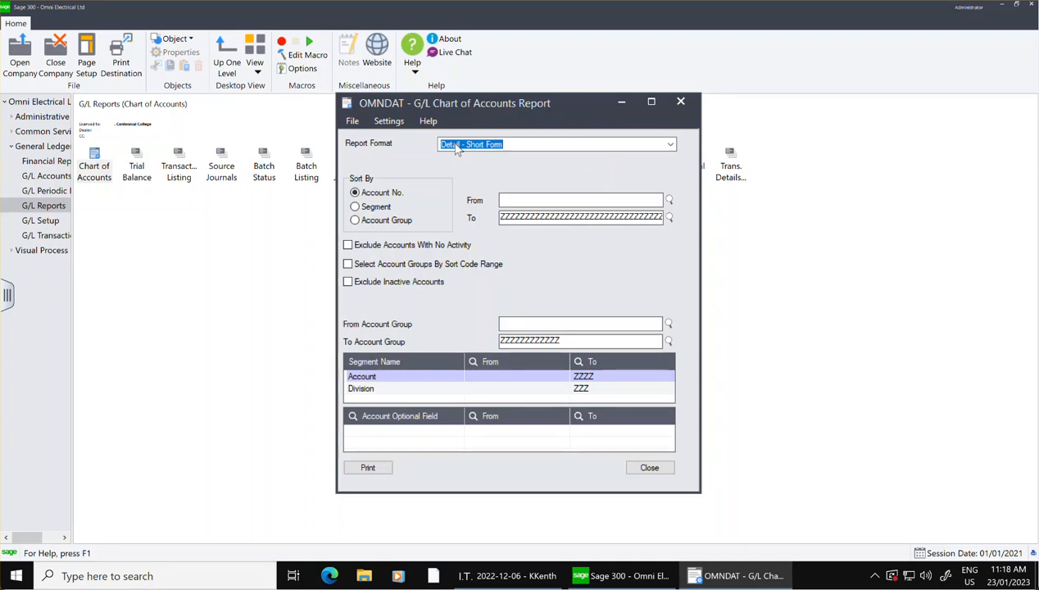
left_click(671, 144)
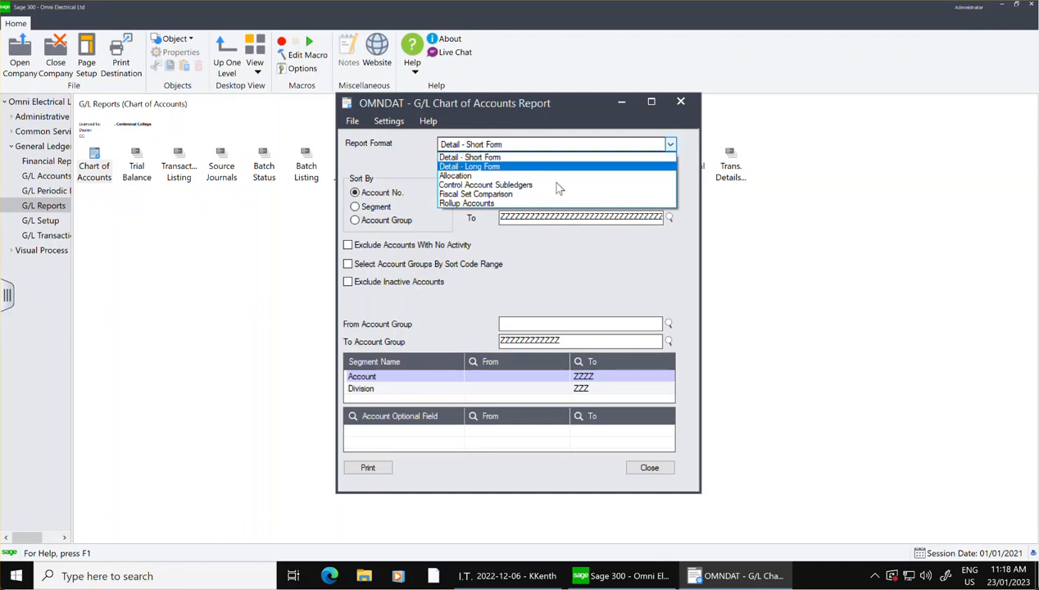
left_click(502, 167)
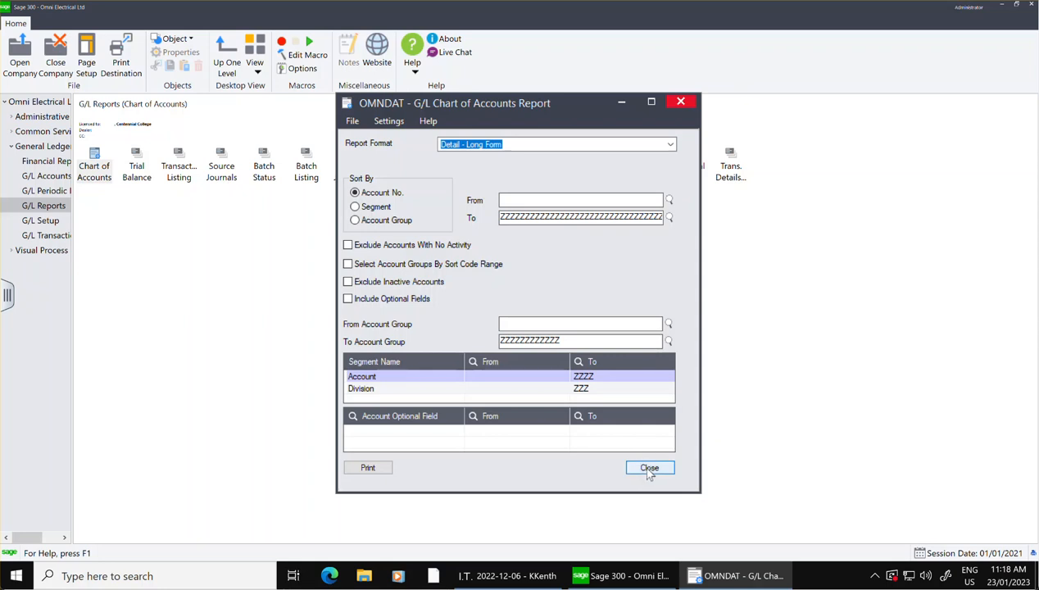
left_click(649, 468)
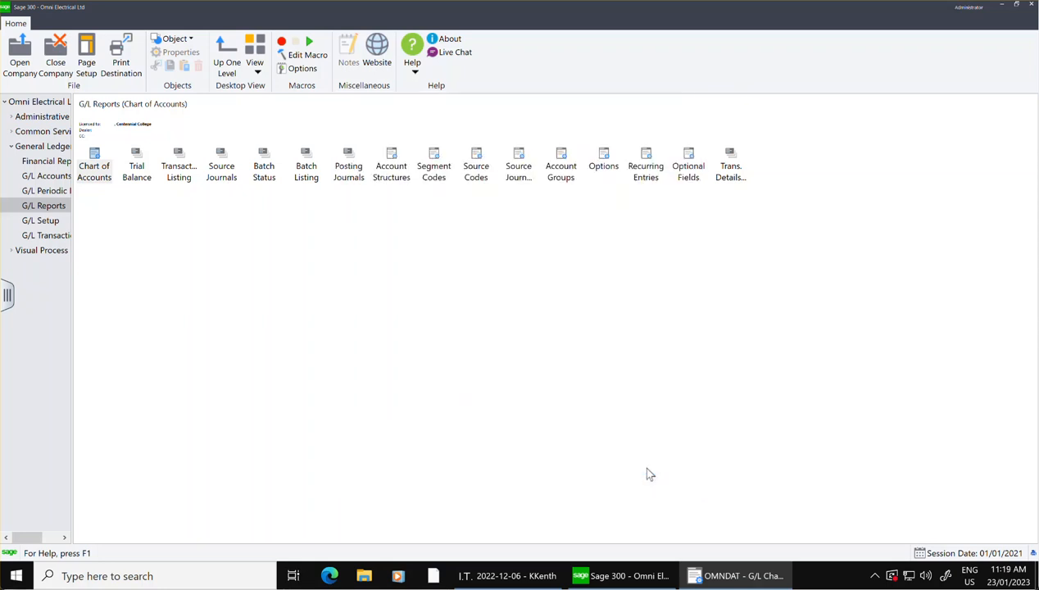
Set the print destination to Preview, with report paper size and report orientation enabled.
left_click(122, 65)
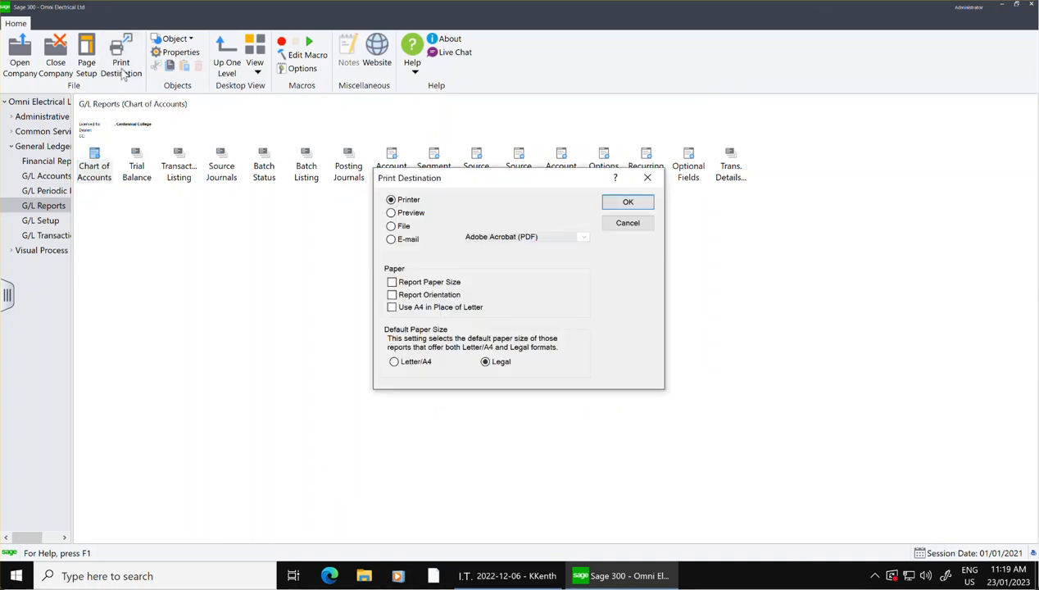
left_click(392, 213)
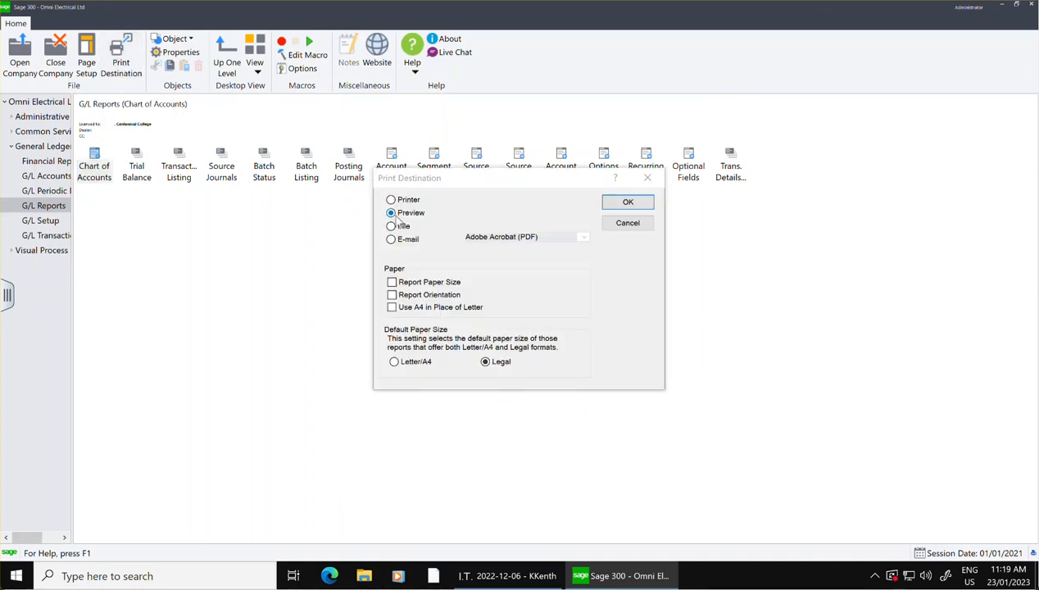
left_click(392, 281)
left_click(391, 294)
left_click(628, 202)
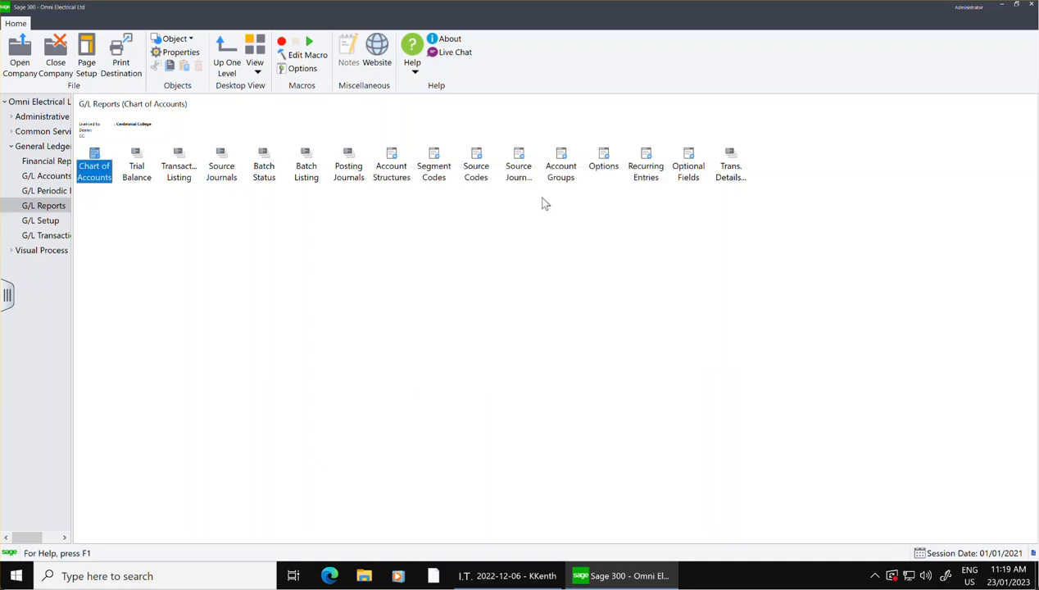
Generate a preview of the chart of accounts report in Detail - Long Form format for all accounts.
double_click(97, 170)
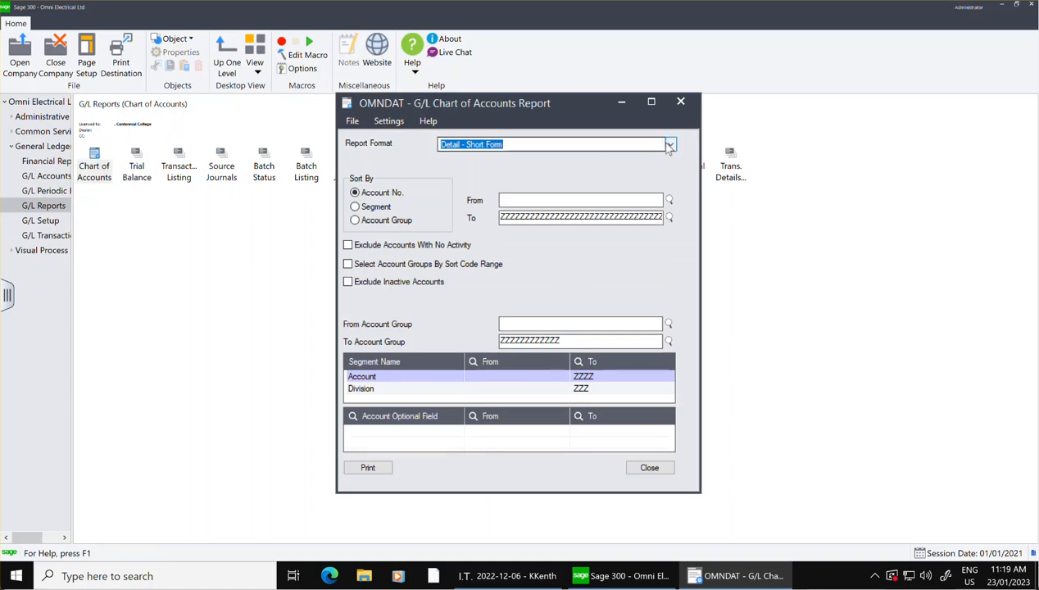
left_click(670, 144)
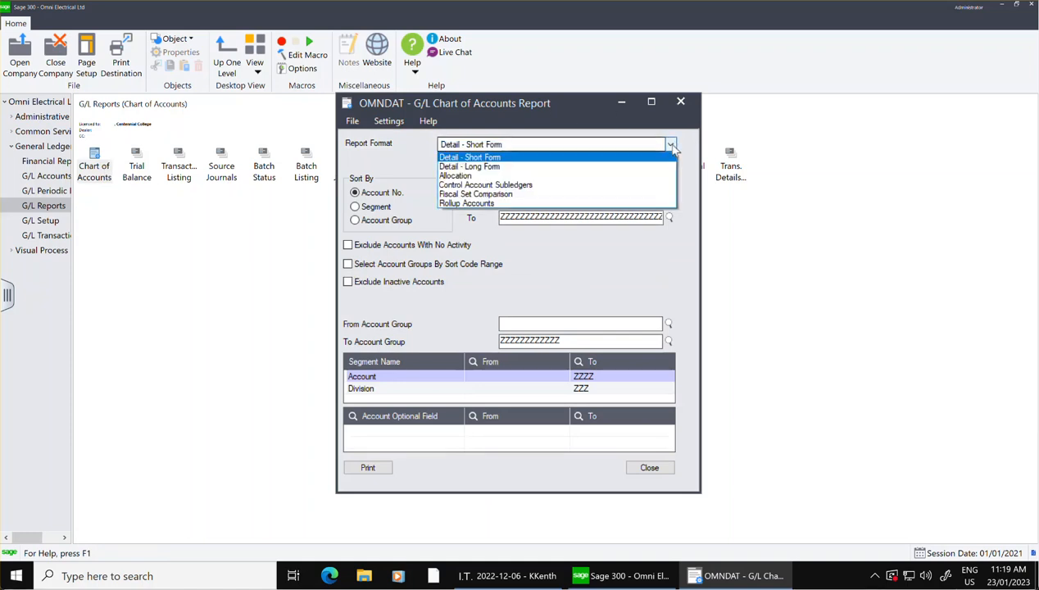
left_click(541, 174)
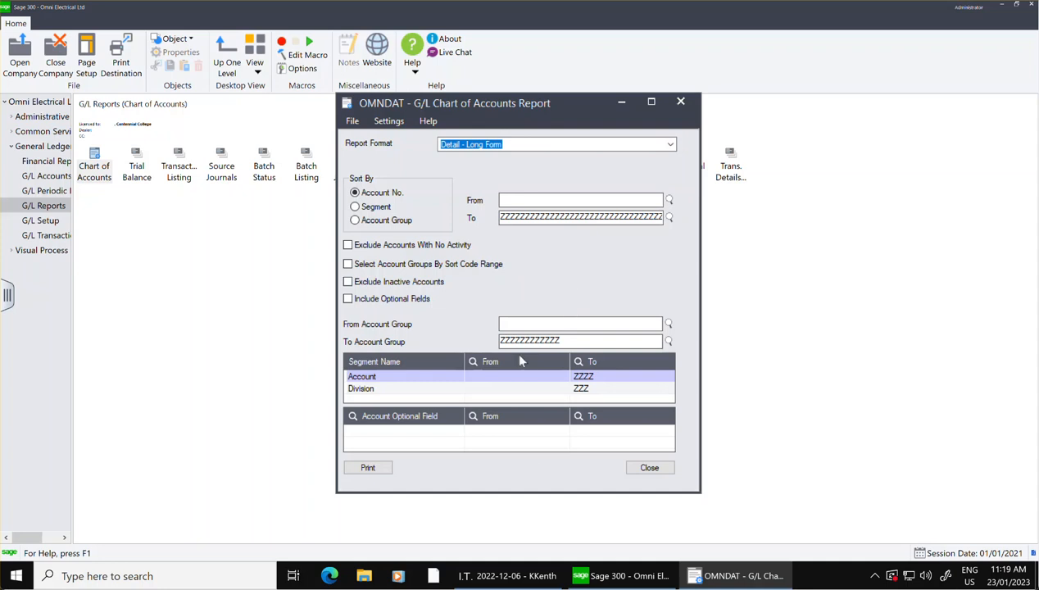
left_click(366, 466)
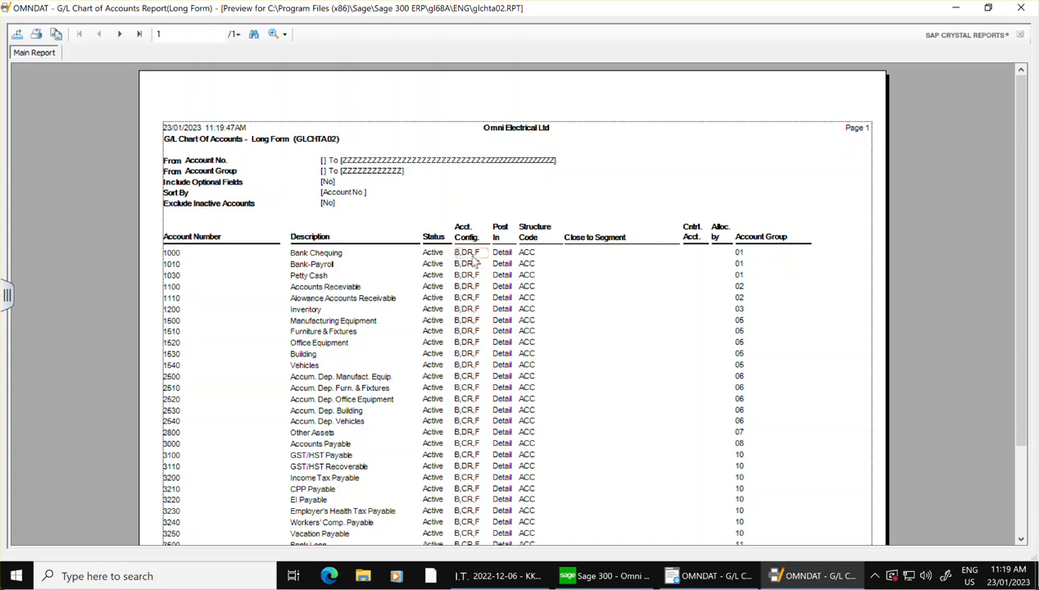
Examine the account configurations, structure codes and account groups on both pages of the chart of accounts report.
scroll(643, 375, "down", 2)
scroll(643, 374, "up", 2)
scroll(579, 353, "down", 3)
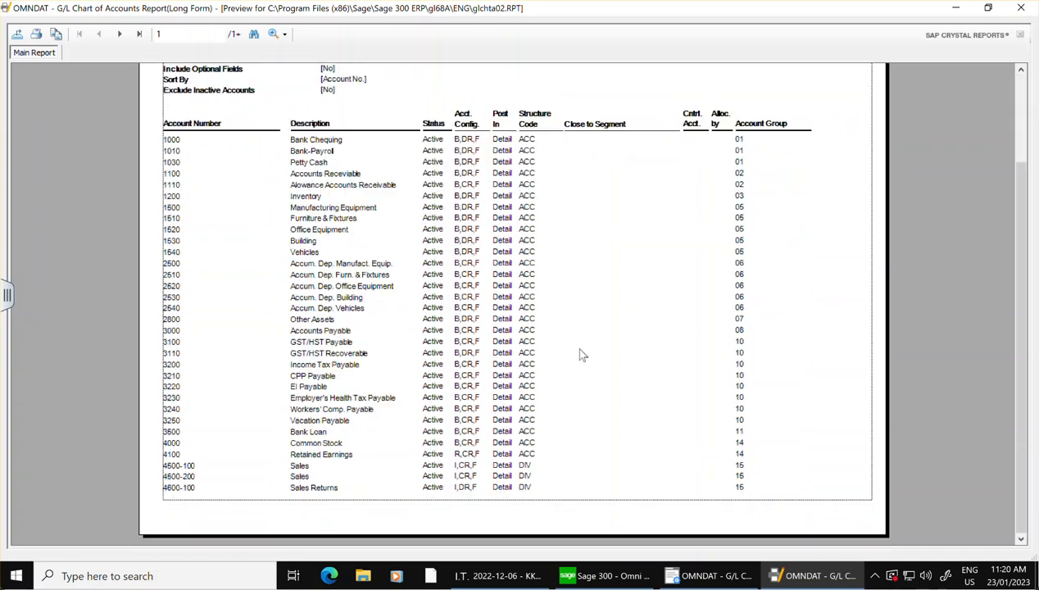
scroll(579, 354, "up", 3)
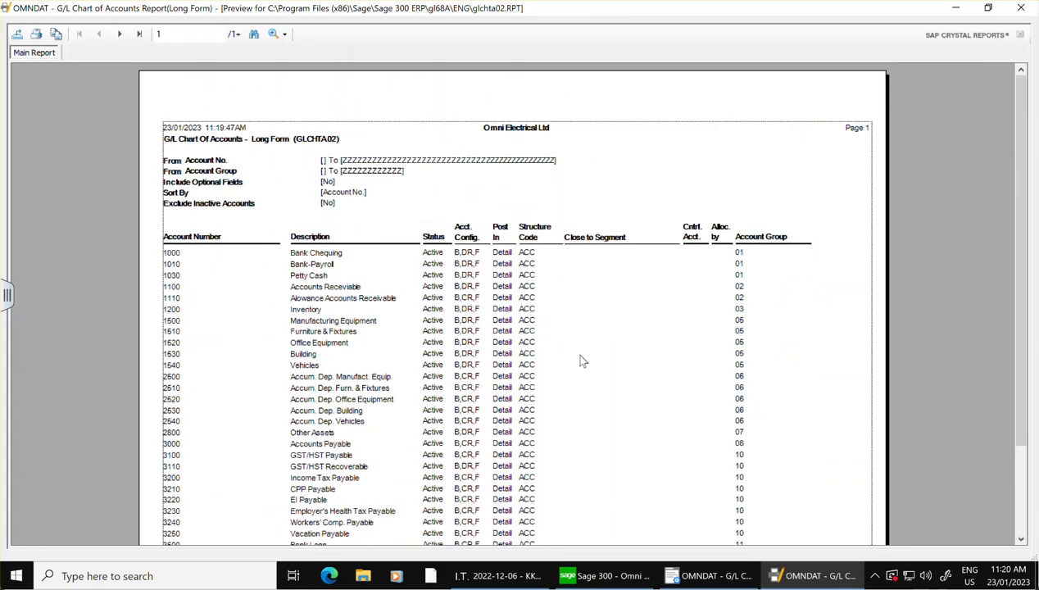
scroll(581, 361, "down", 3)
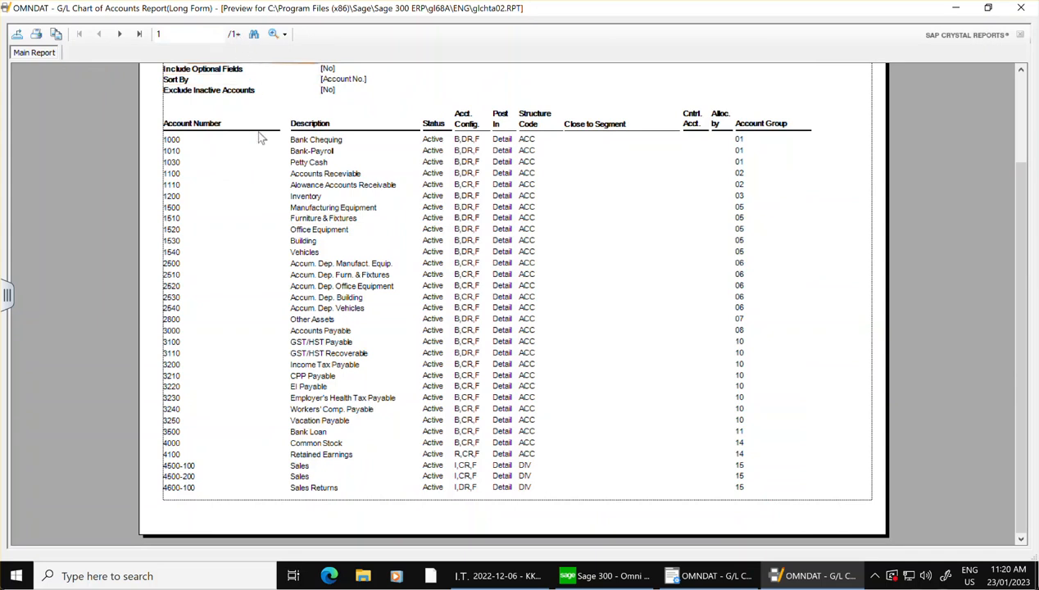
left_click(141, 34)
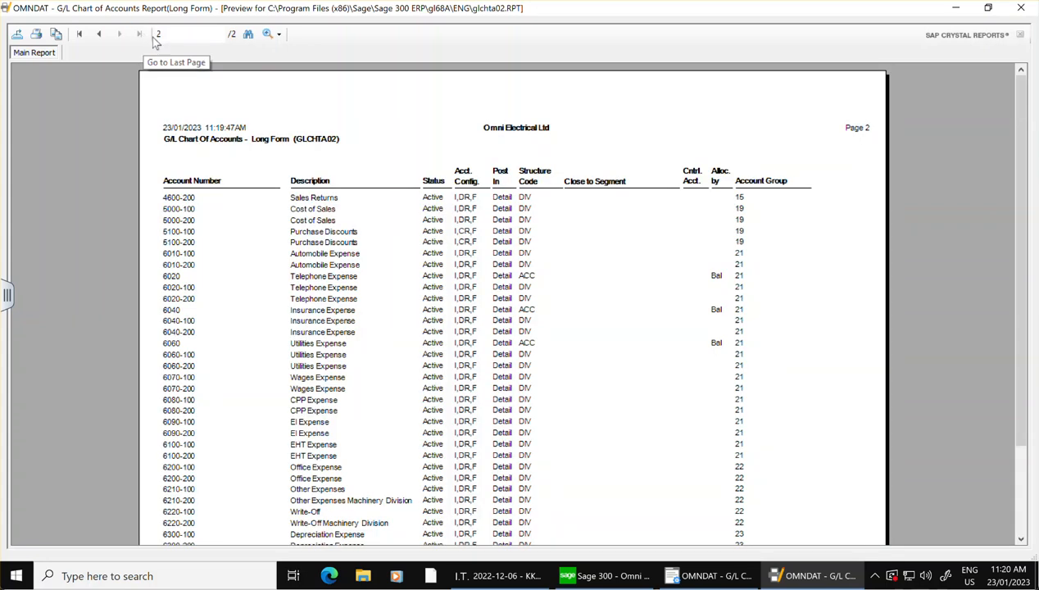
scroll(774, 334, "down", 3)
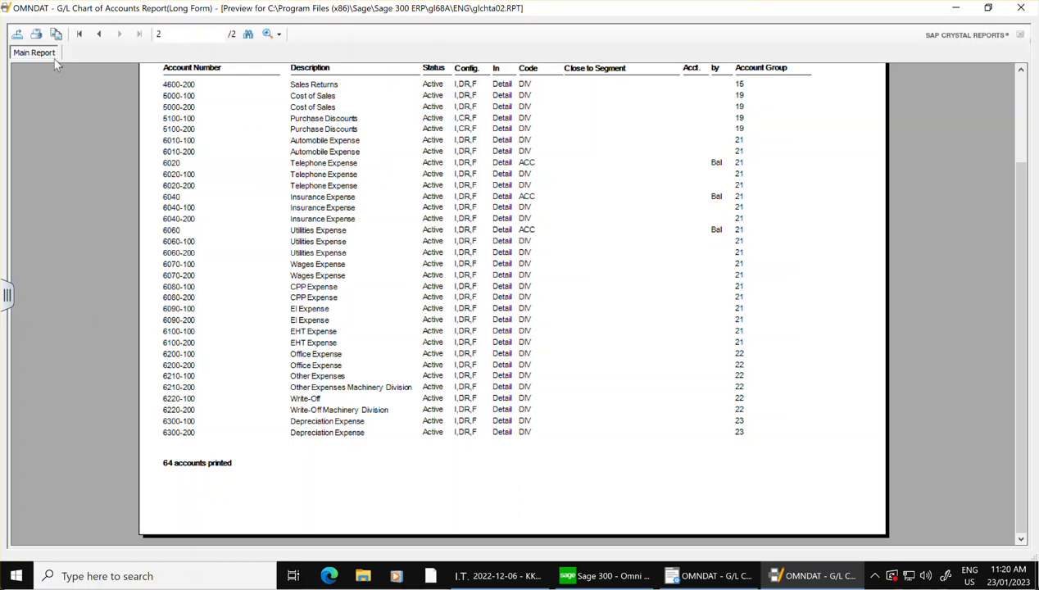
Begin exporting the report as an Adobe Acrobat (PDF) disk file with the Desktop as the save location.
left_click(18, 34)
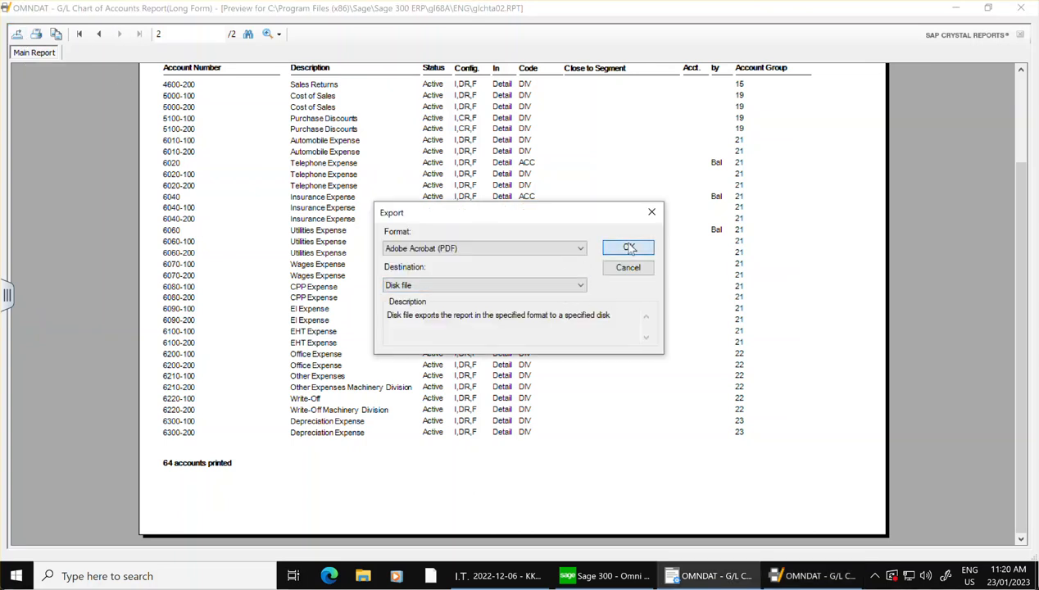
left_click(628, 248)
left_click(123, 132)
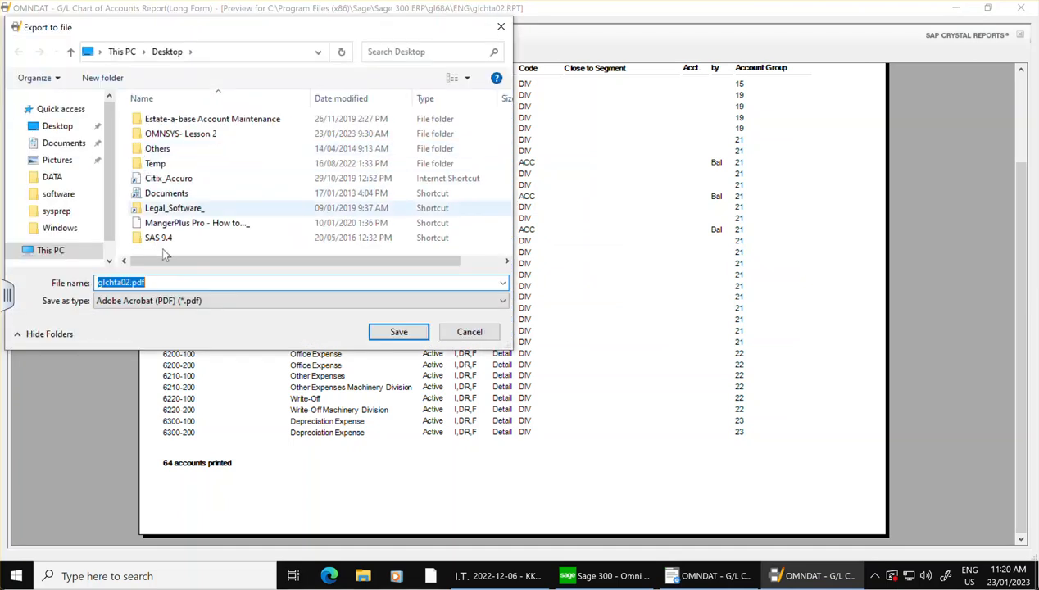
scroll(78, 209, "down", 1)
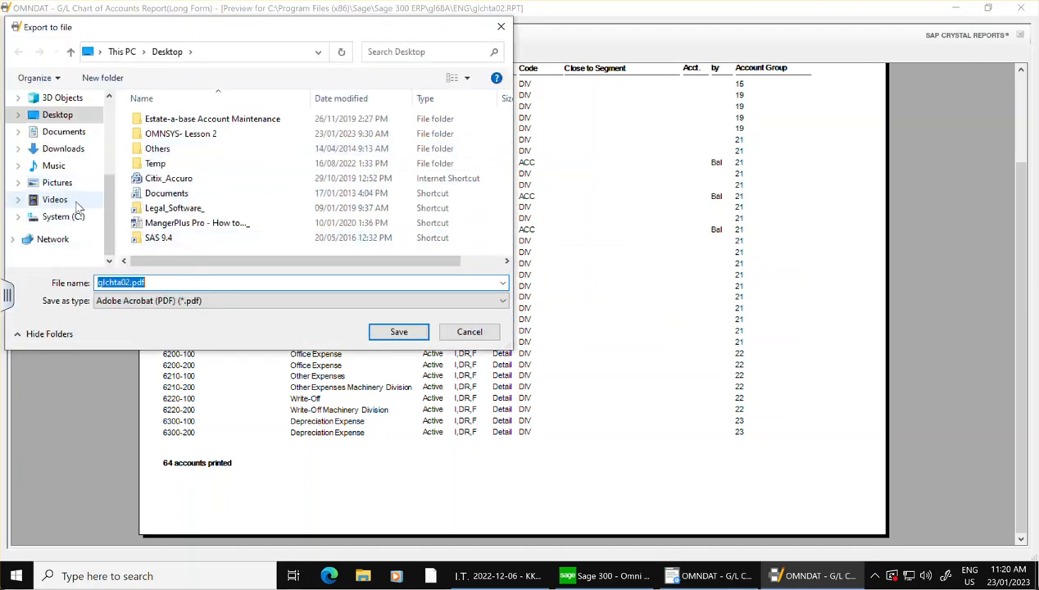
scroll(78, 209, "up", 2)
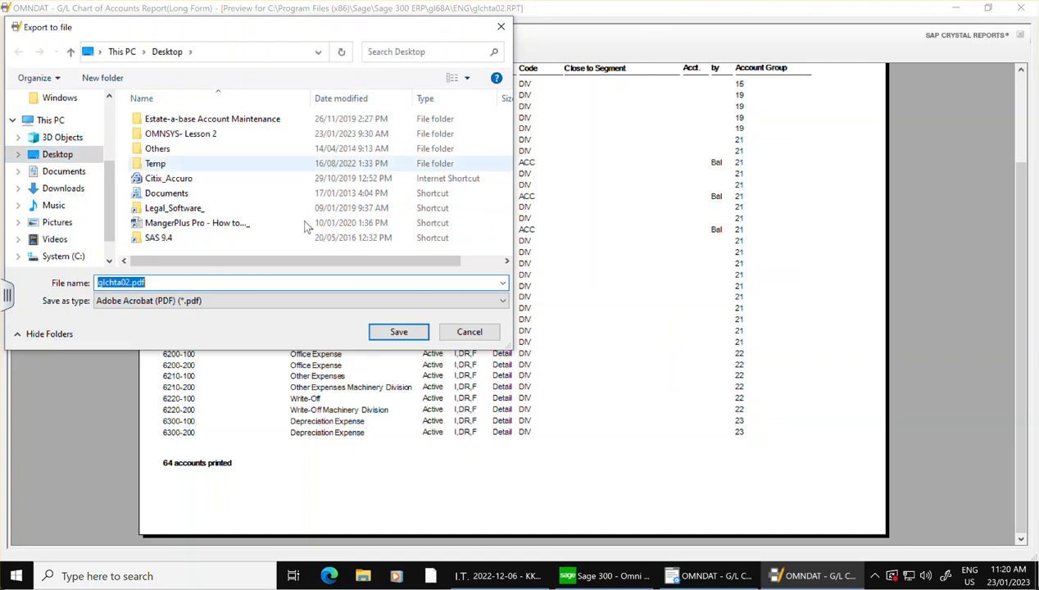
Create a new folder on the Desktop named "LEsson # 3 - Report" from the export file dialog.
right_click(488, 243)
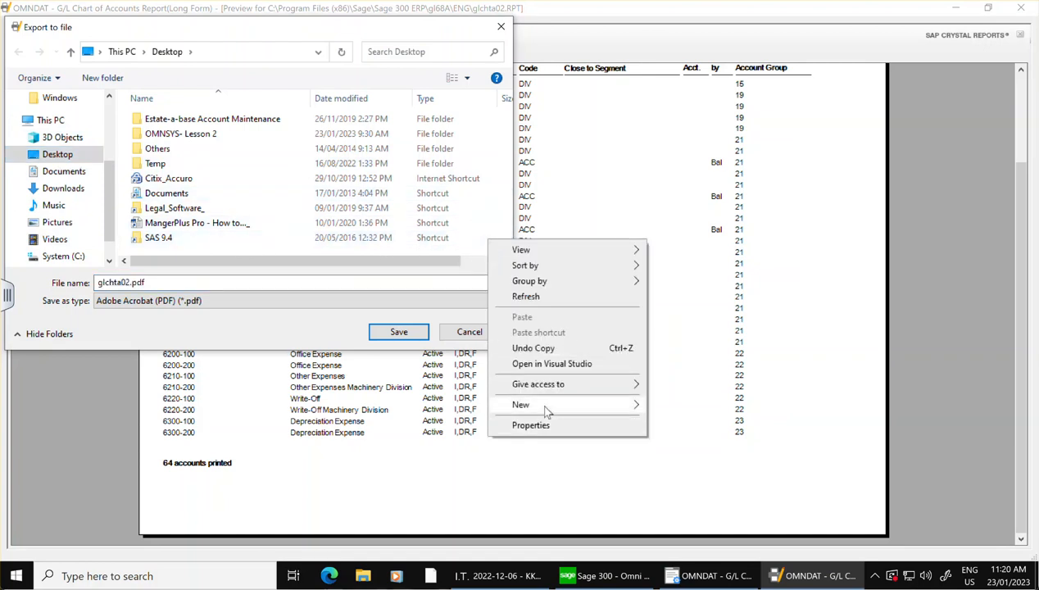
mouse_move(547, 408)
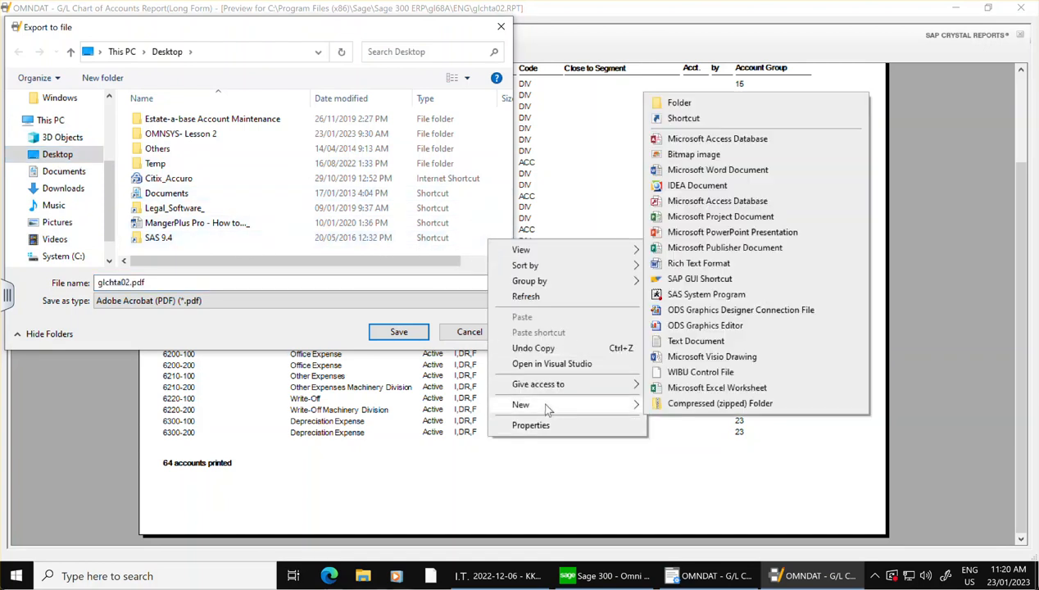
left_click(680, 105)
type("LEsson ")
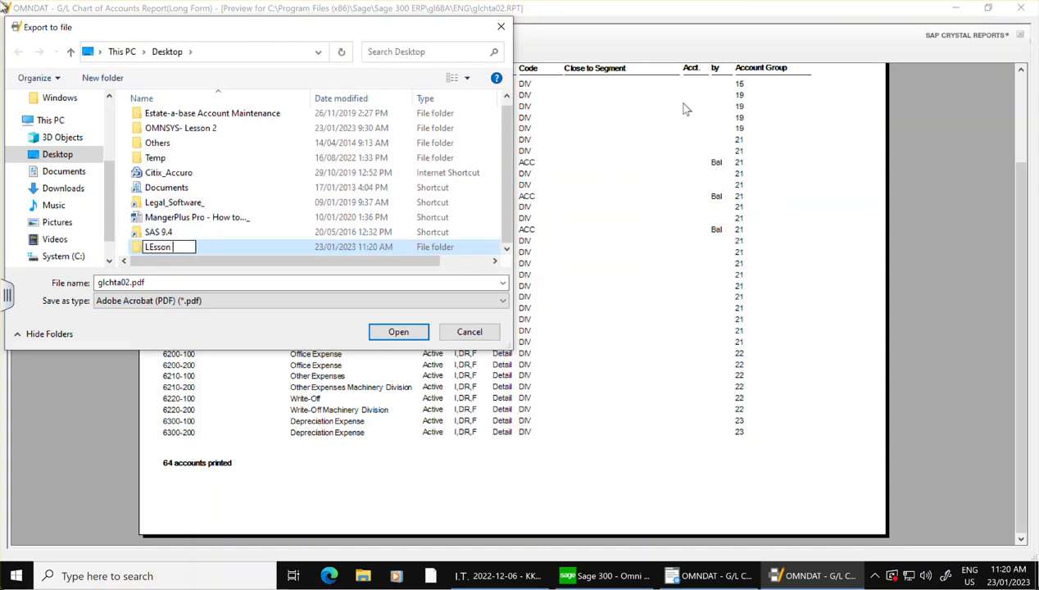
type("# 3 - REpro")
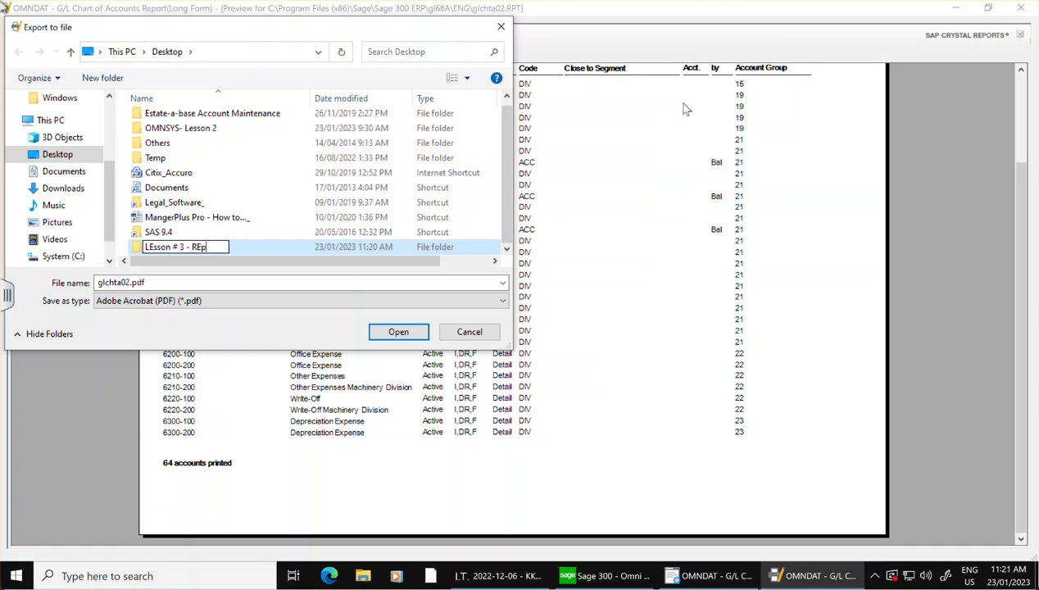
key("BackSpace")
key("BackSpace")
key("BackSpace")
key("BackSpace")
type("epr")
key("BackSpace")
type("ort")
Save the exported report on the Desktop as "Chart of Accounts.pdf".
left_click(128, 281)
left_click(128, 281)
left_click(118, 282)
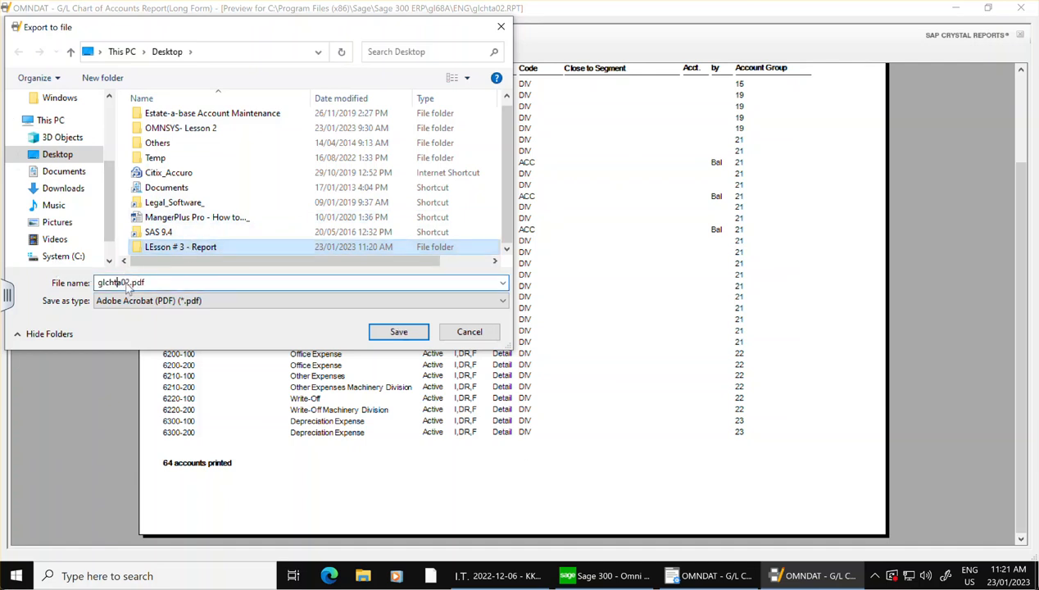
left_click_drag(129, 281, 87, 275)
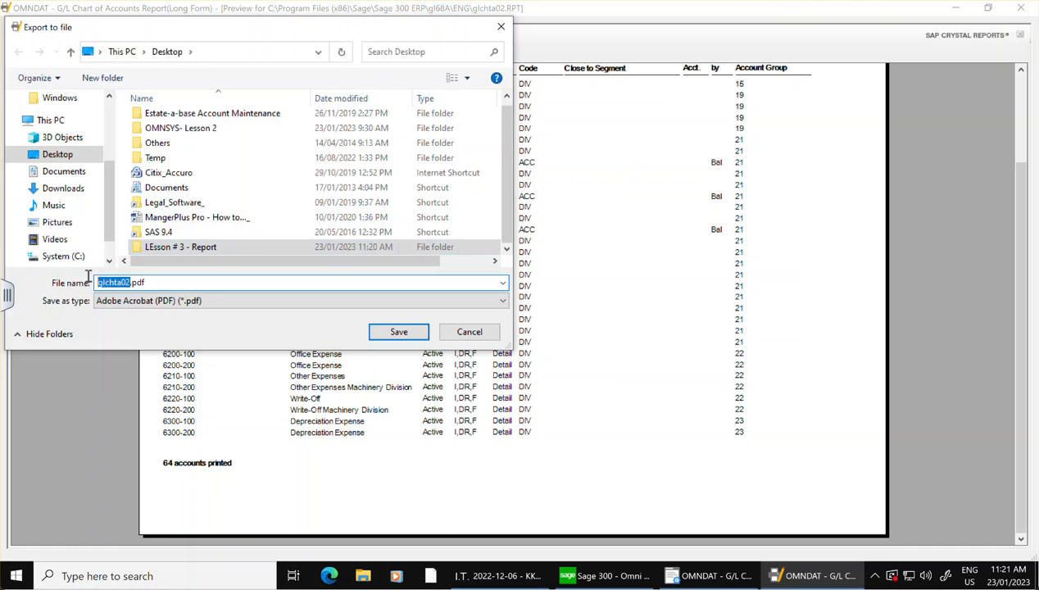
type("tper")
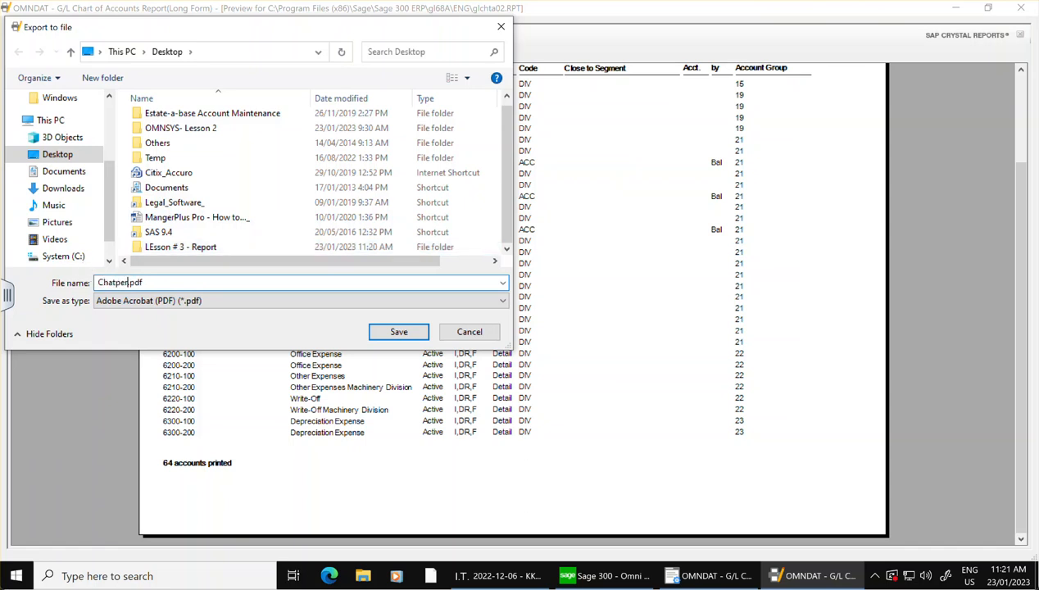
key("BackSpace")
key("BackSpace")
key("BackSpace")
key("BackSpace")
type("rt of Accounts")
left_click(398, 332)
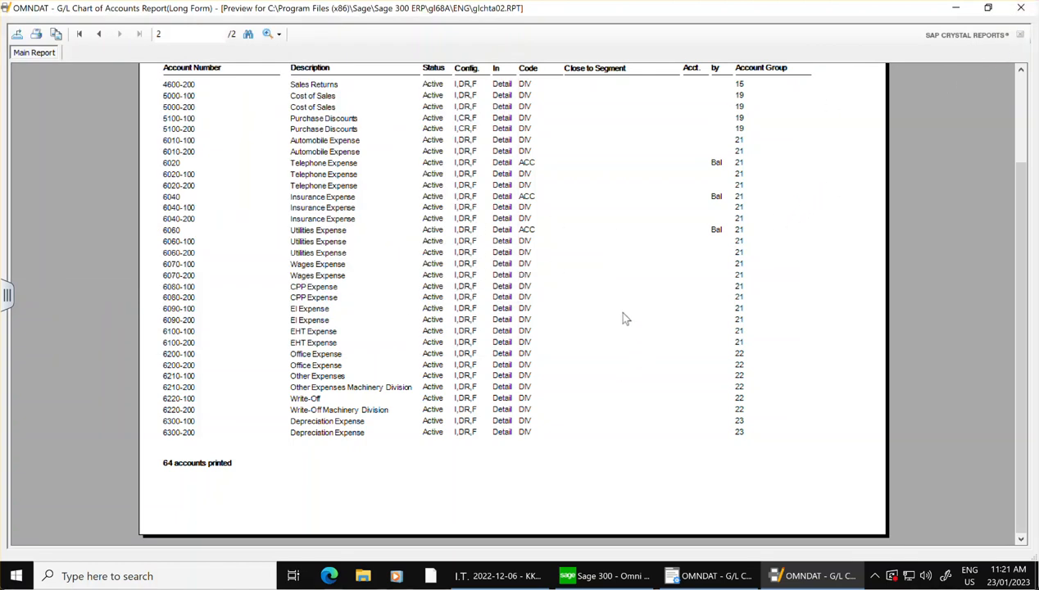
Close the report preview and the G/L Chart of Accounts Report window, and go to Administrative Services.
left_click(1022, 10)
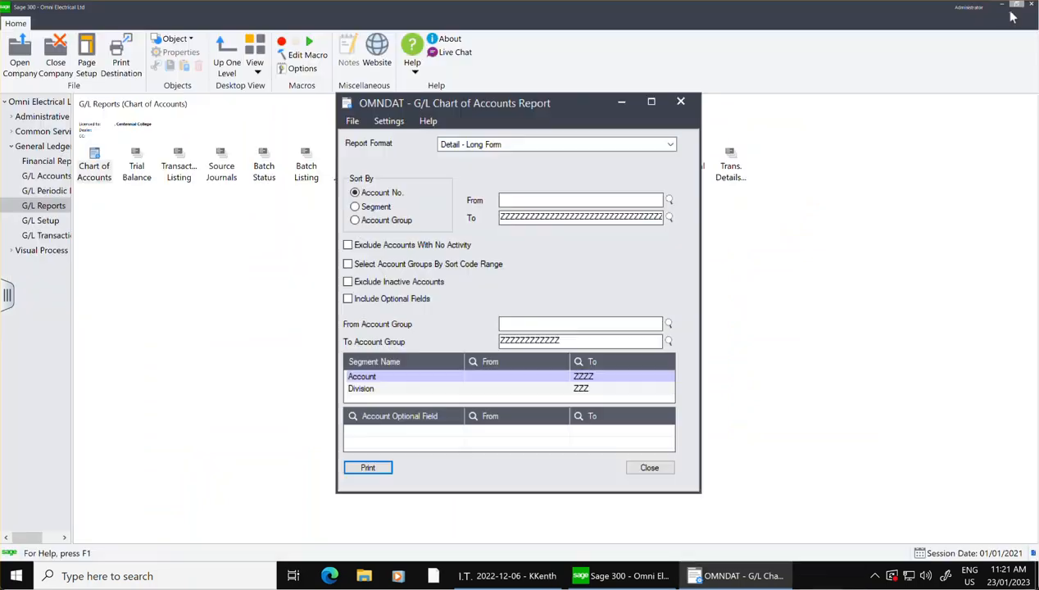
left_click(680, 103)
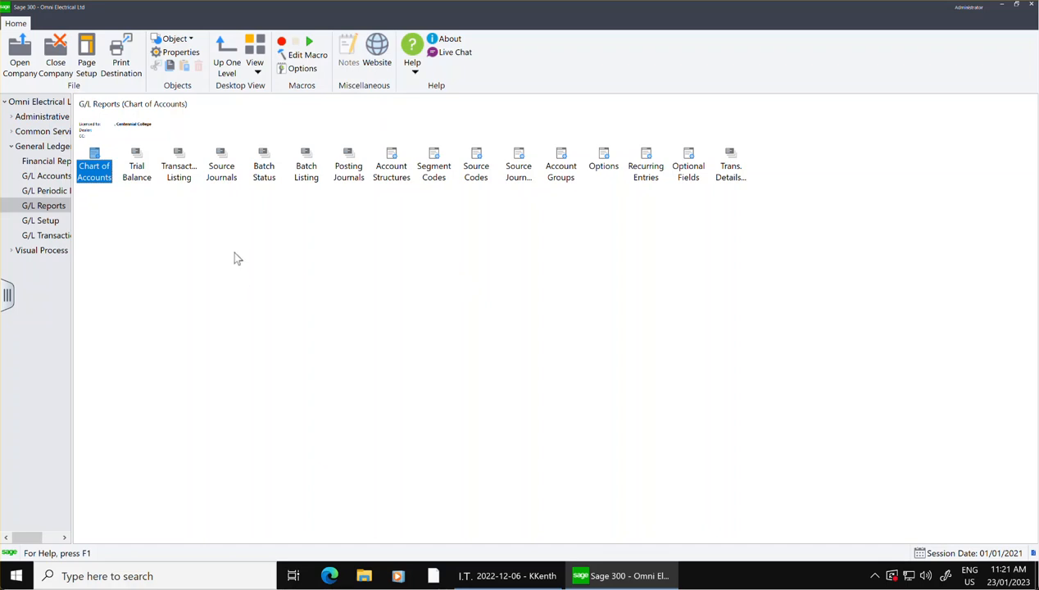
left_click(34, 131)
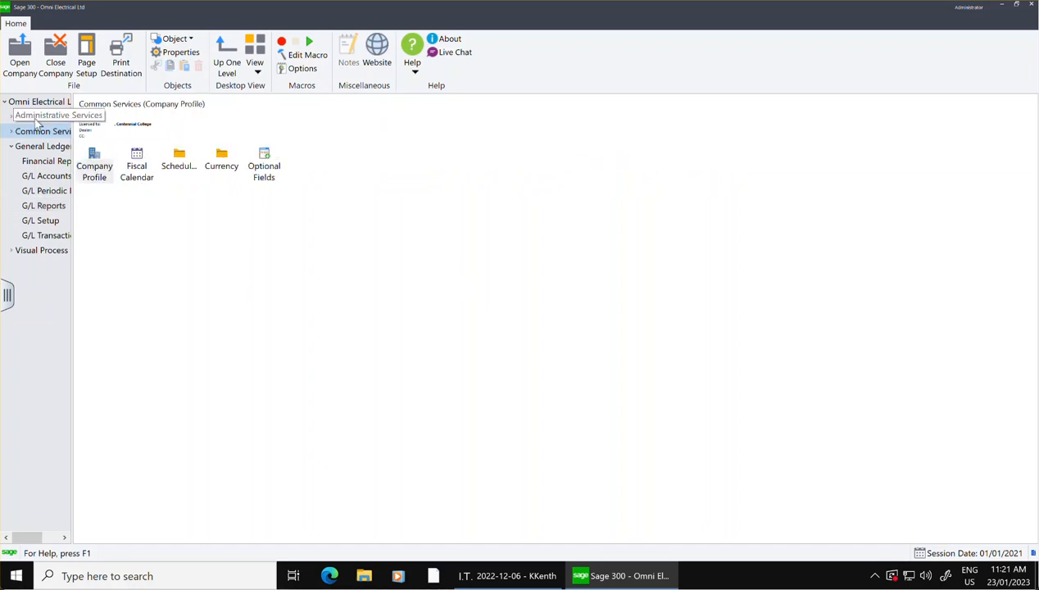
left_click(37, 120)
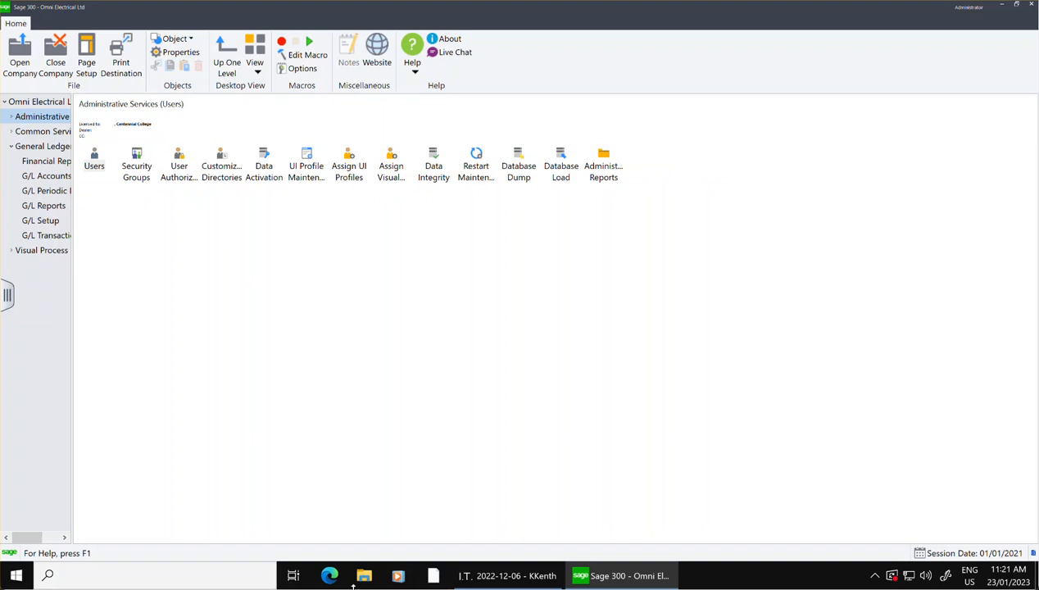
Create a new folder on the Windows desktop named "OMNSYS- Lesson3".
left_click(1001, 7)
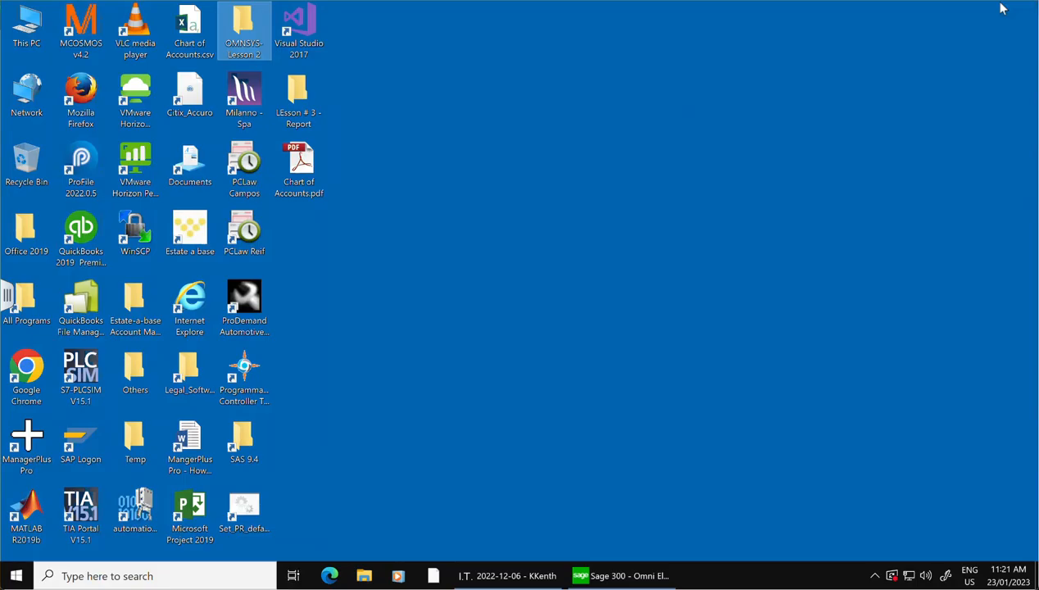
right_click(559, 245)
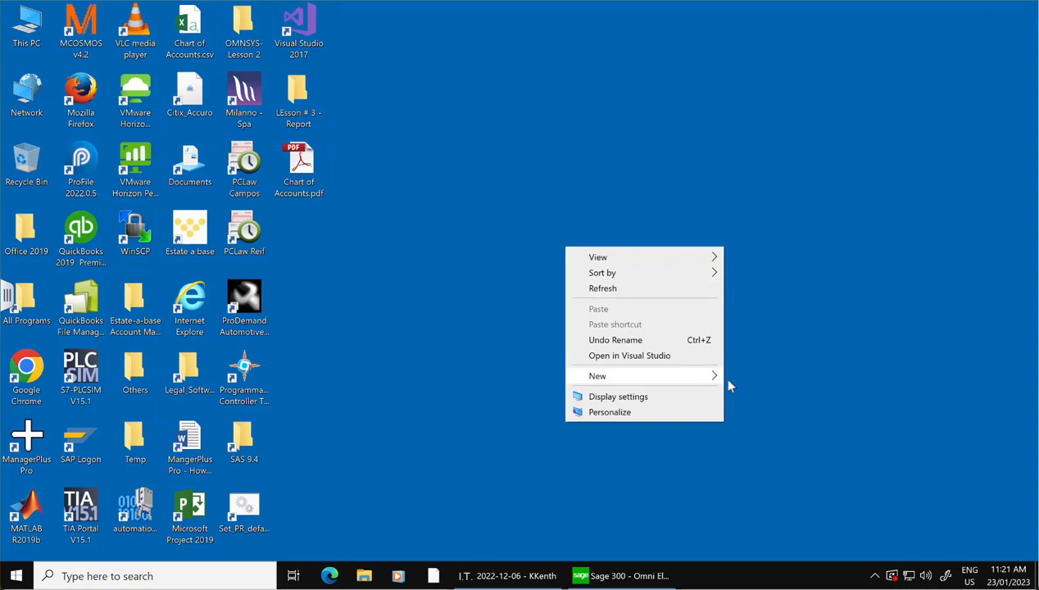
mouse_move(611, 377)
left_click(784, 75)
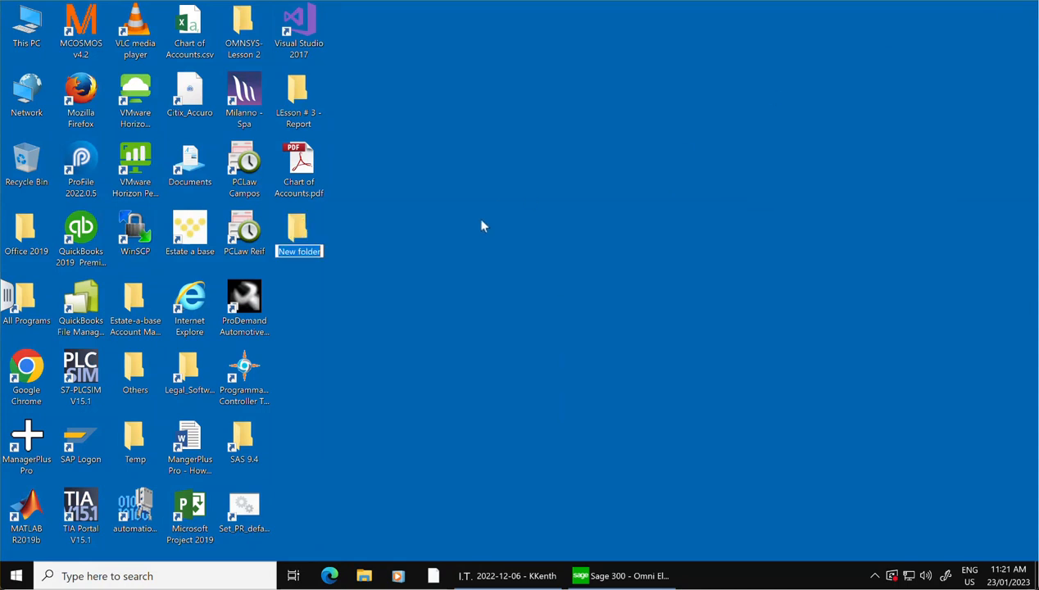
type("Less")
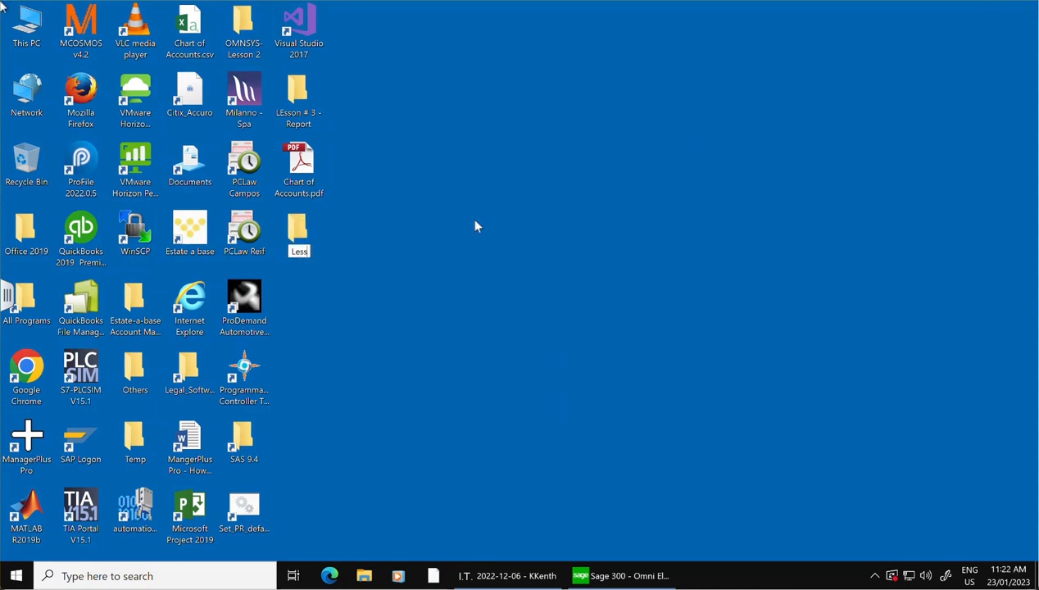
key("BackSpace")
key("BackSpace")
key("BackSpace")
key("BackSpace")
type("OMNSS")
key("BackSpace")
type("YS- Le")
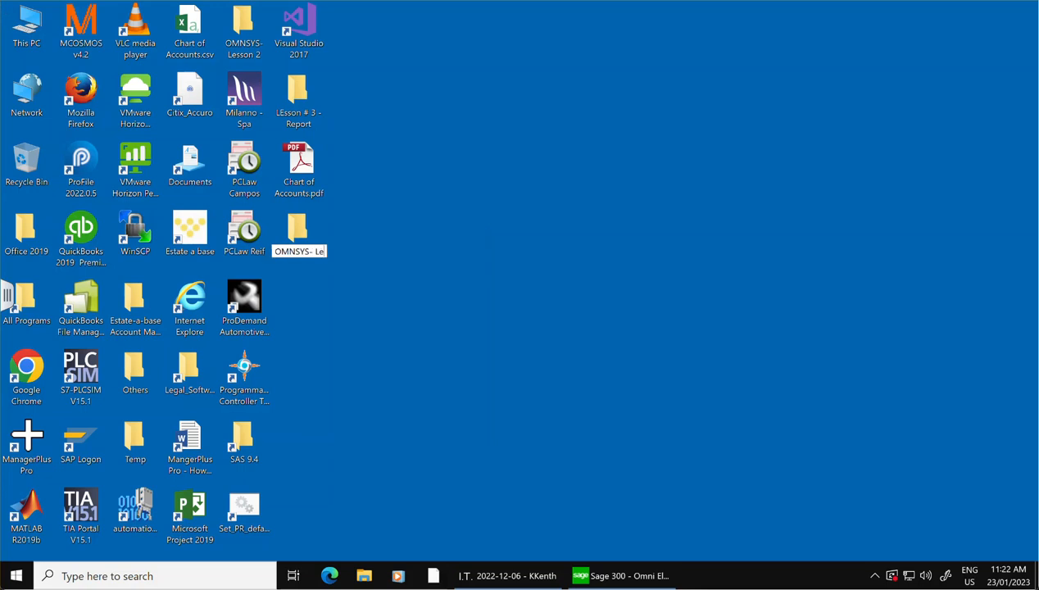
type("sson3")
key("Return")
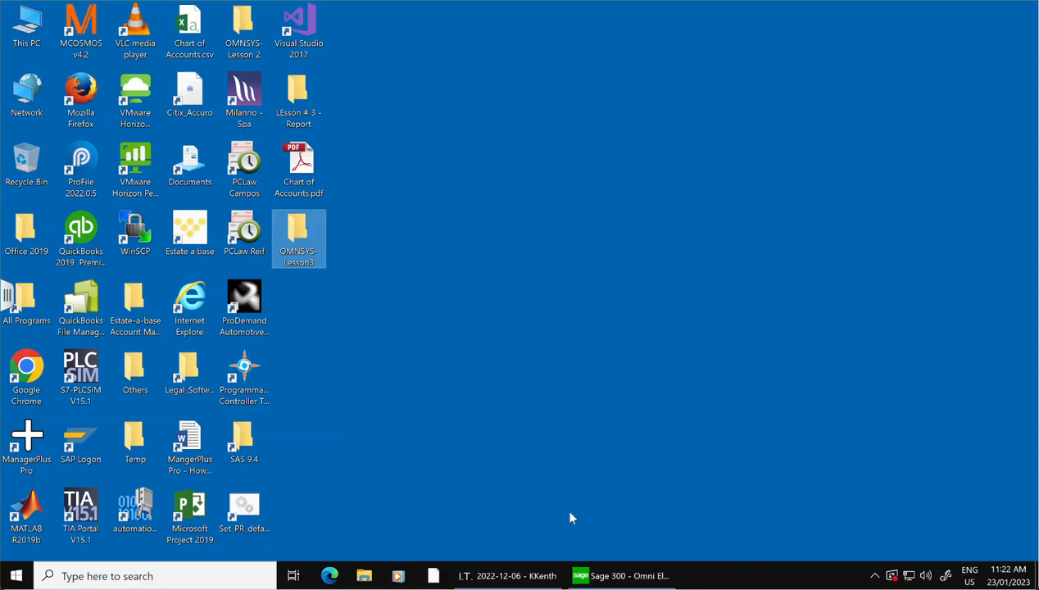
Return to Sage 300 and dump the OMNSYS system database into the Desktop folder "OMNSYS- Lesson3".
left_click(624, 578)
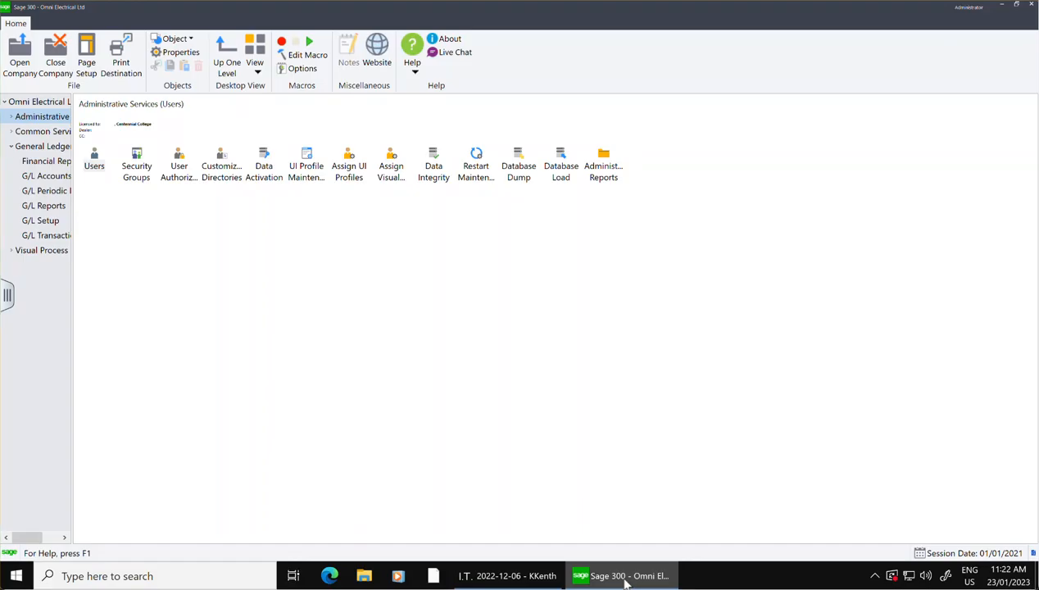
left_click(519, 165)
double_click(518, 166)
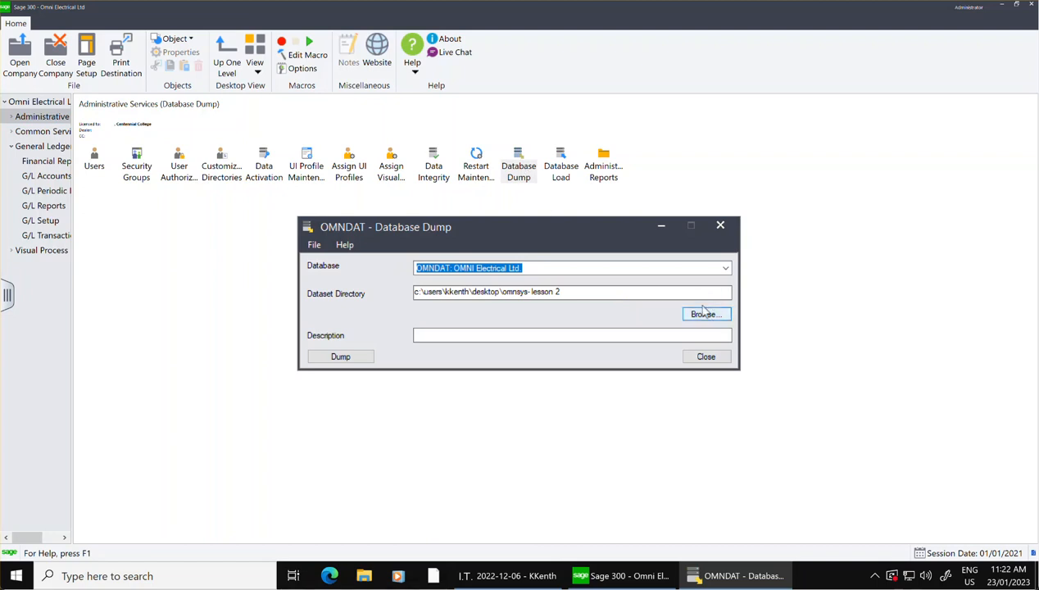
left_click(724, 268)
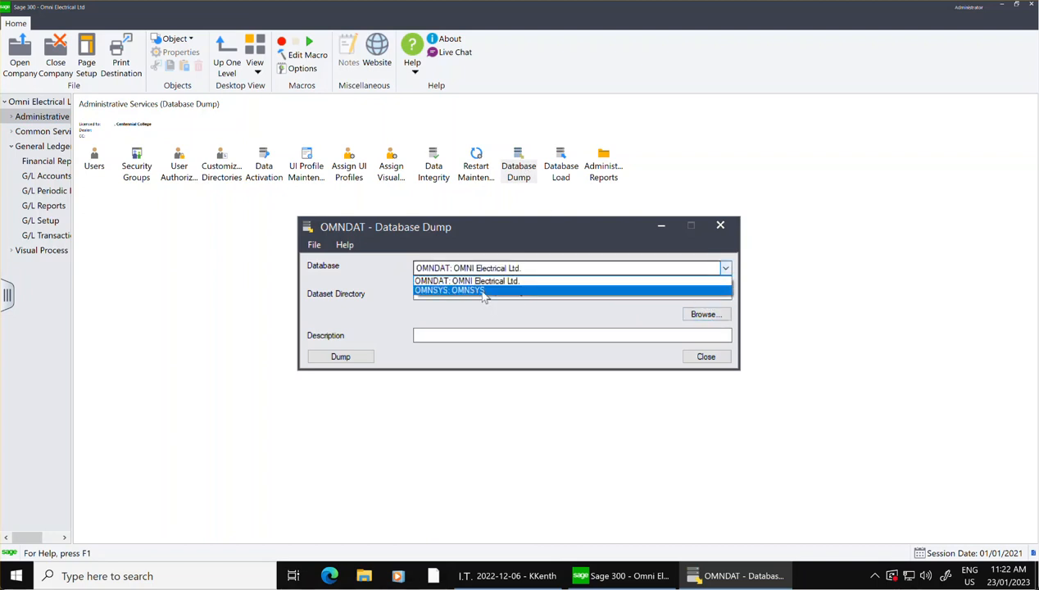
left_click(481, 292)
left_click(704, 318)
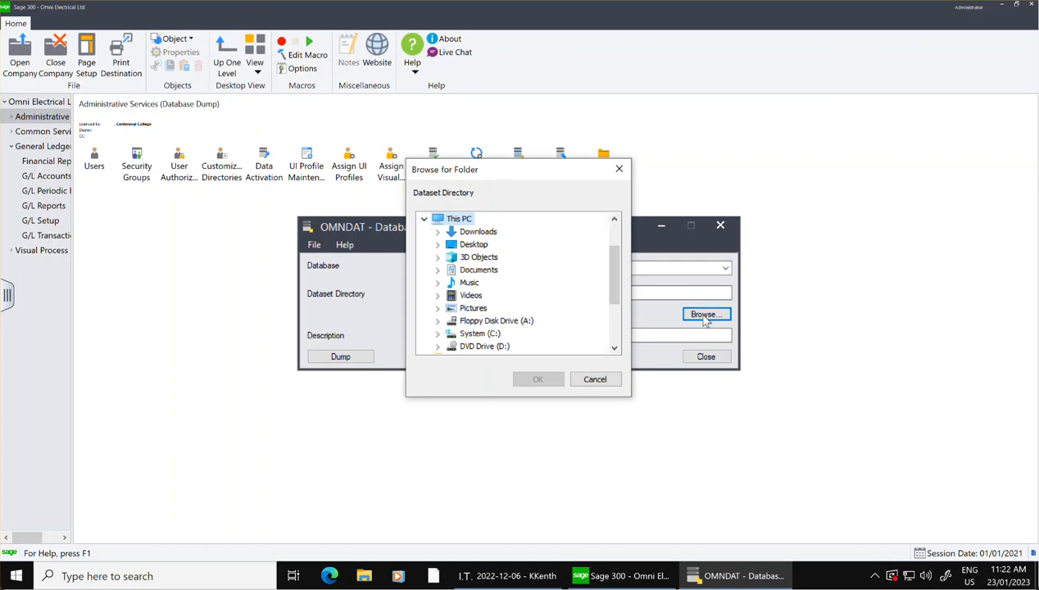
double_click(473, 245)
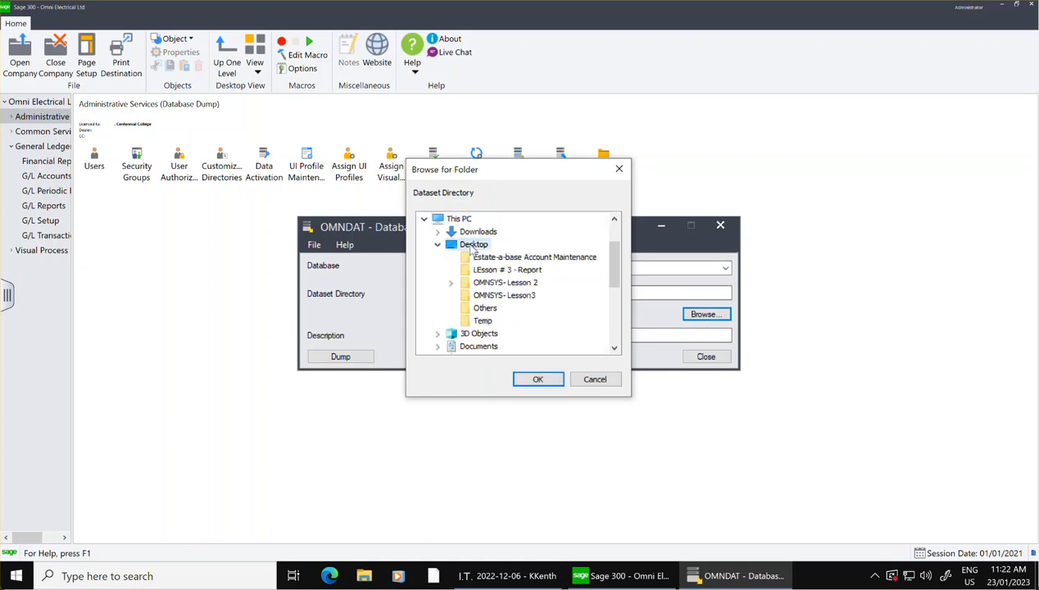
left_click(497, 296)
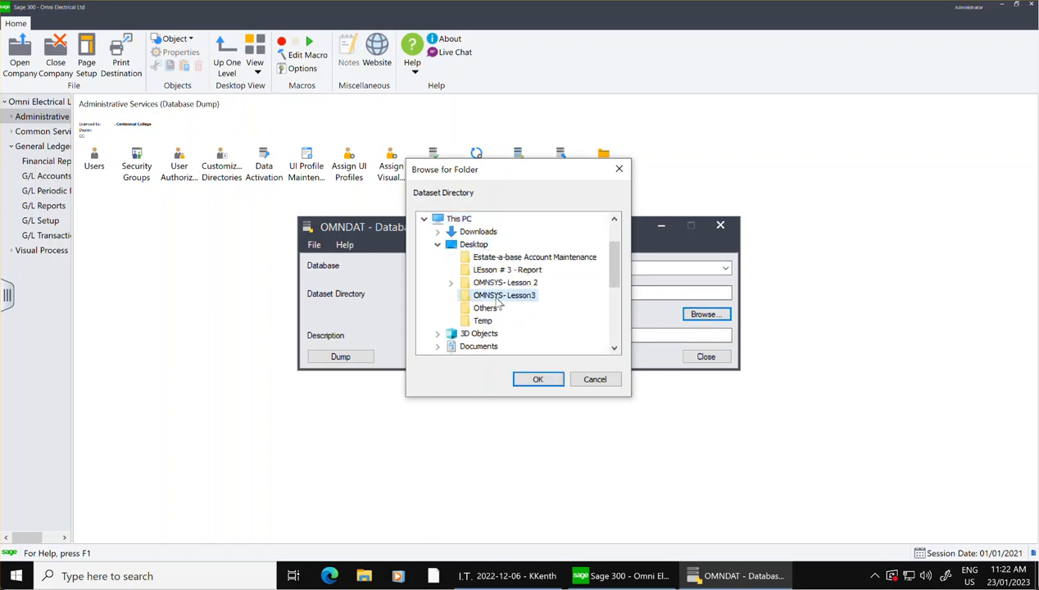
left_click(537, 379)
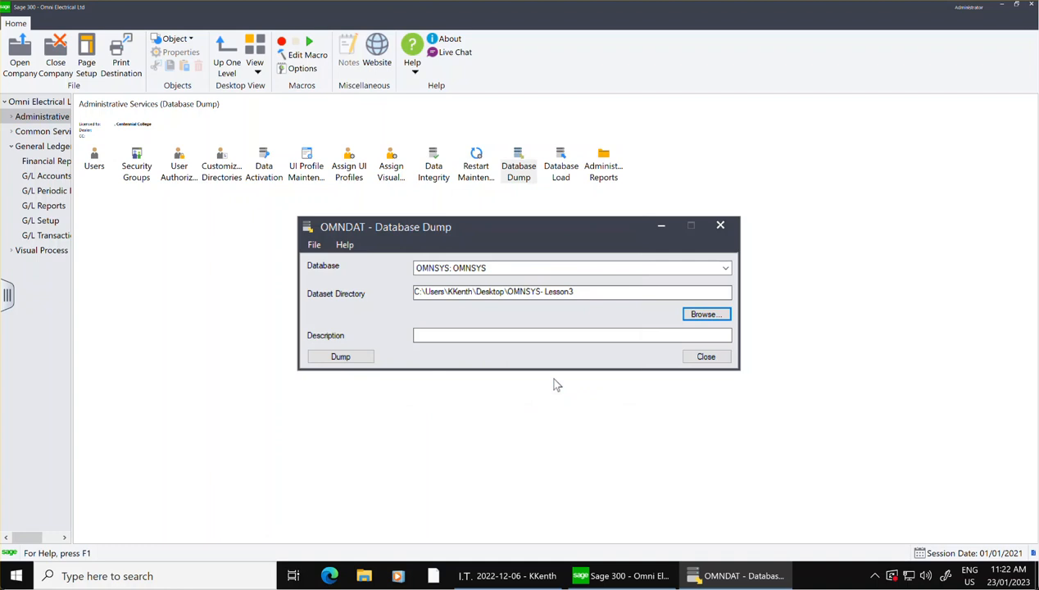
left_click(323, 361)
left_click(515, 329)
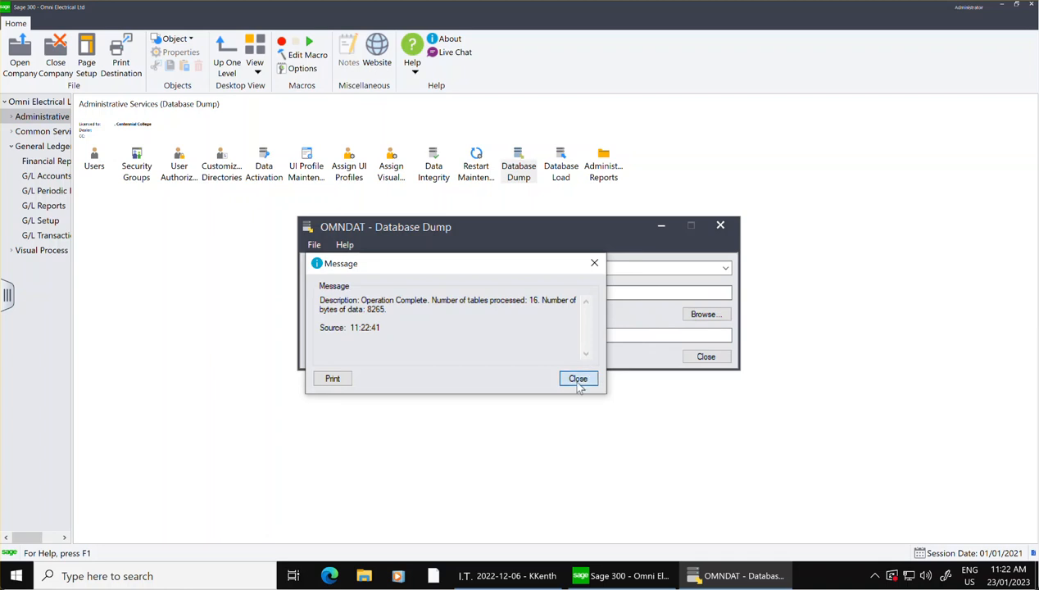
left_click(578, 378)
Dump the OMNDAT: OMNI Electrical Ltd. database into the same "OMNSYS- Lesson3" directory and close Database Dump.
left_click(583, 266)
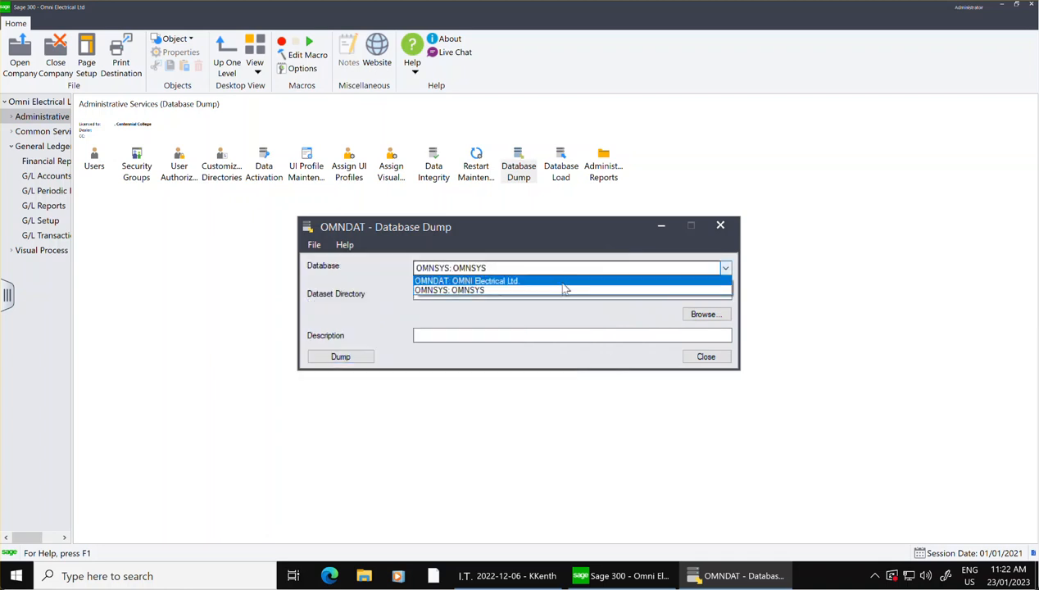
left_click(562, 281)
left_click(709, 316)
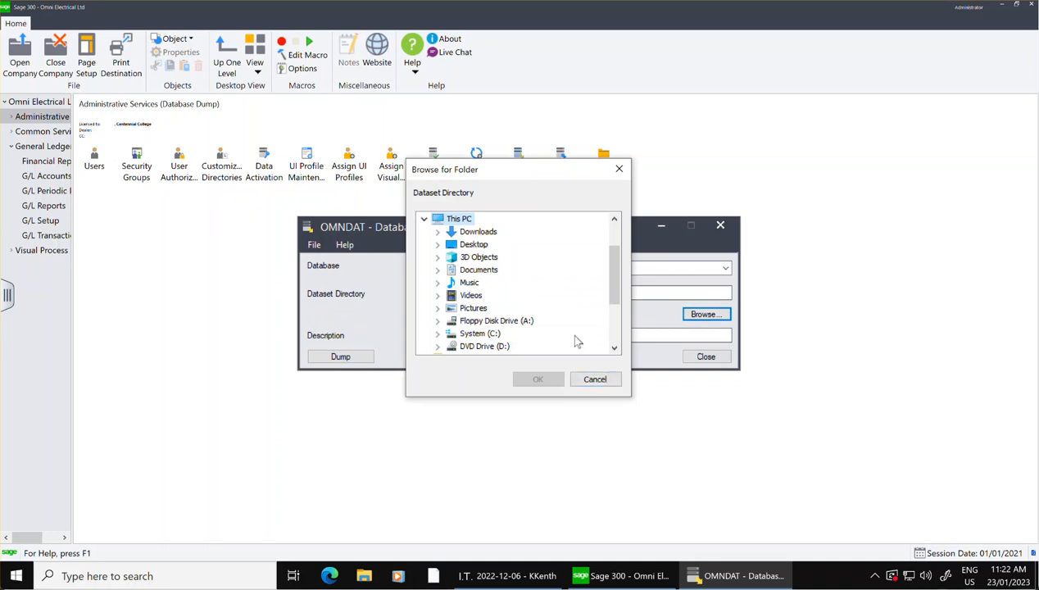
left_click(595, 378)
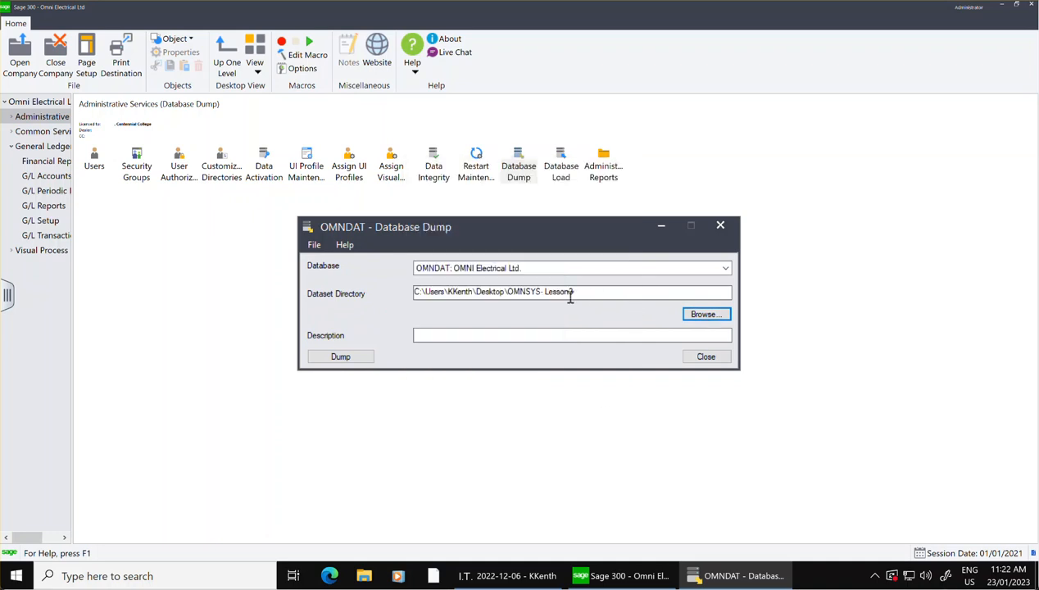
left_click(341, 358)
left_click(514, 332)
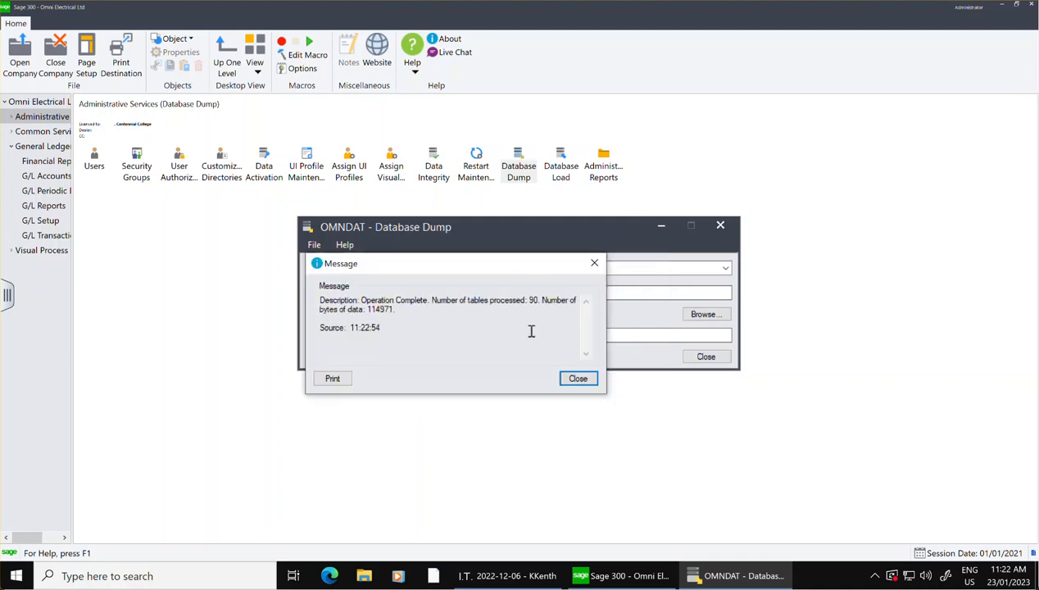
left_click(577, 379)
left_click(705, 358)
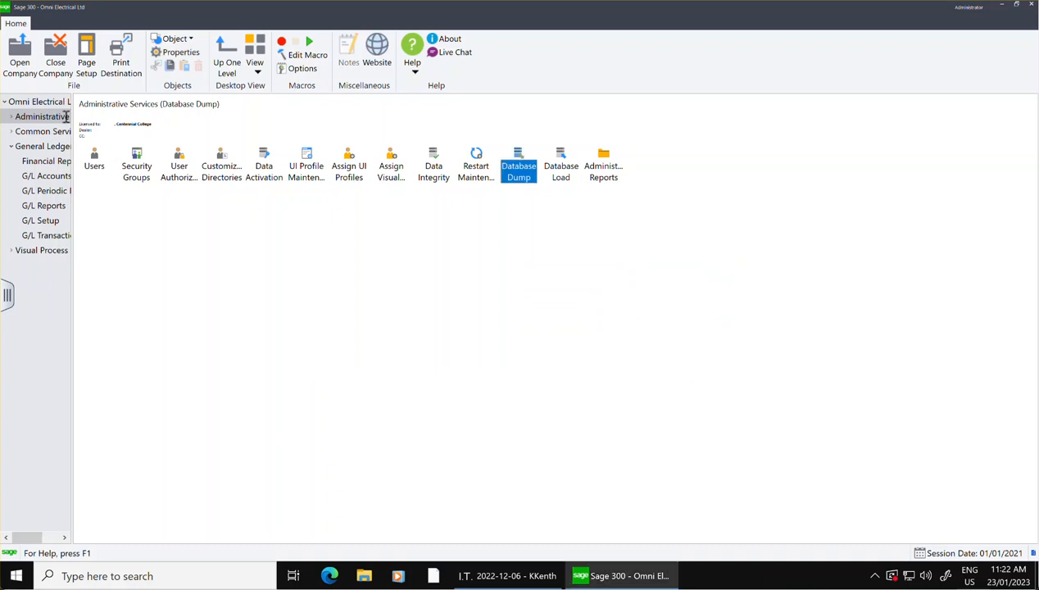
Minimize Sage 300, switch to File Explorer and open the ACCT238 folder on the personal network drive (H:), leaving the desktop folders uncovered.
left_click(1008, 7)
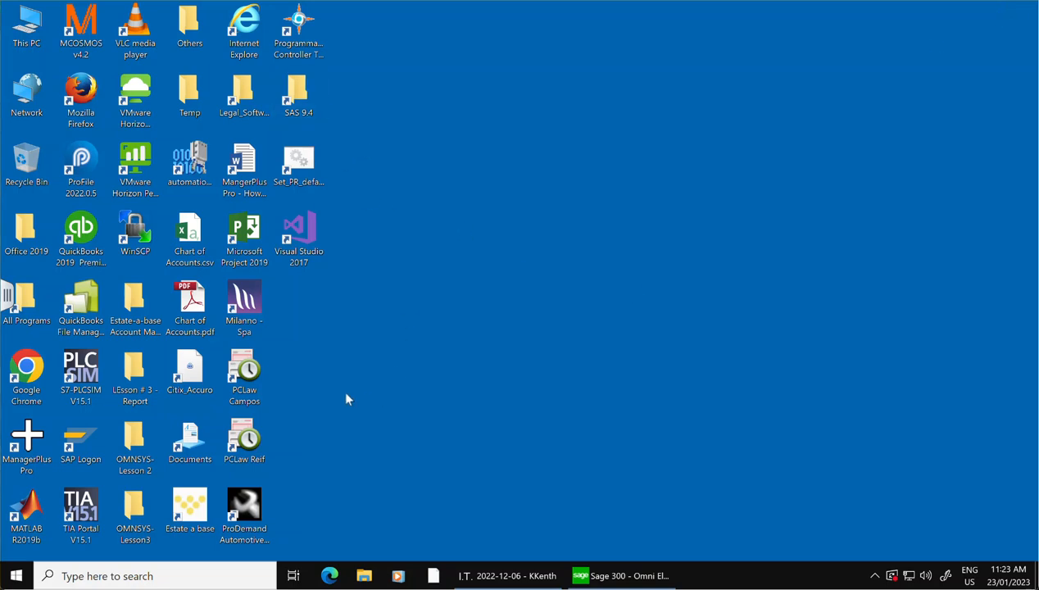
left_click(18, 574)
left_click(893, 283)
left_click(364, 576)
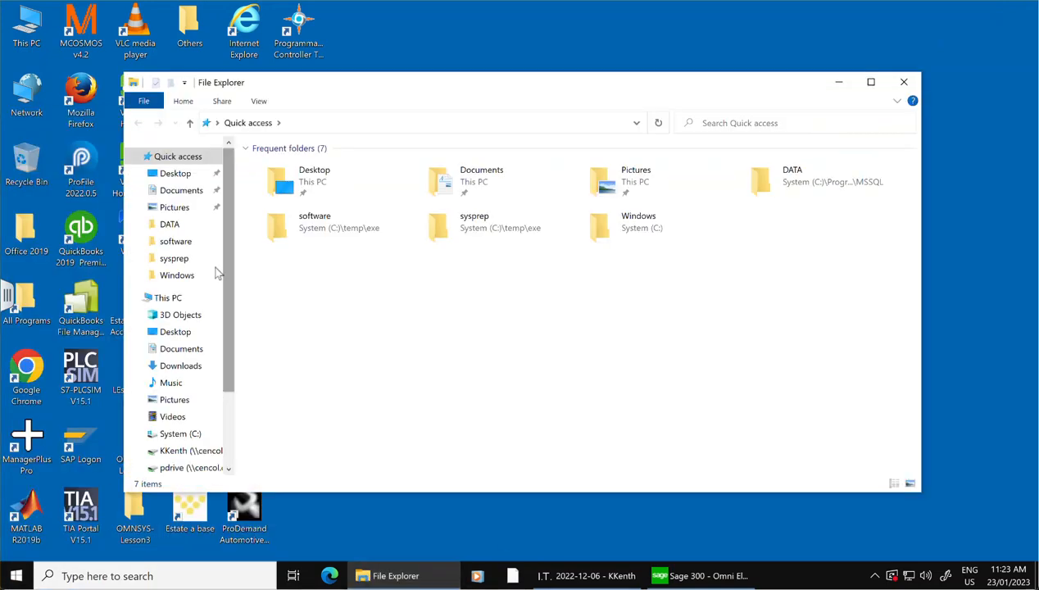
left_click_drag(124, 198, 506, 198)
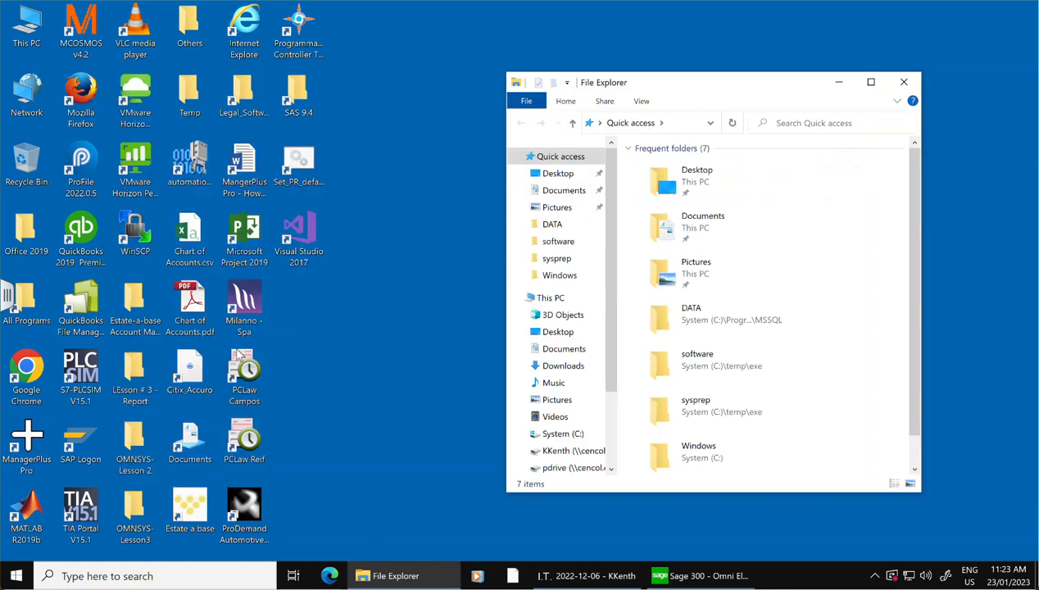
left_click(572, 451)
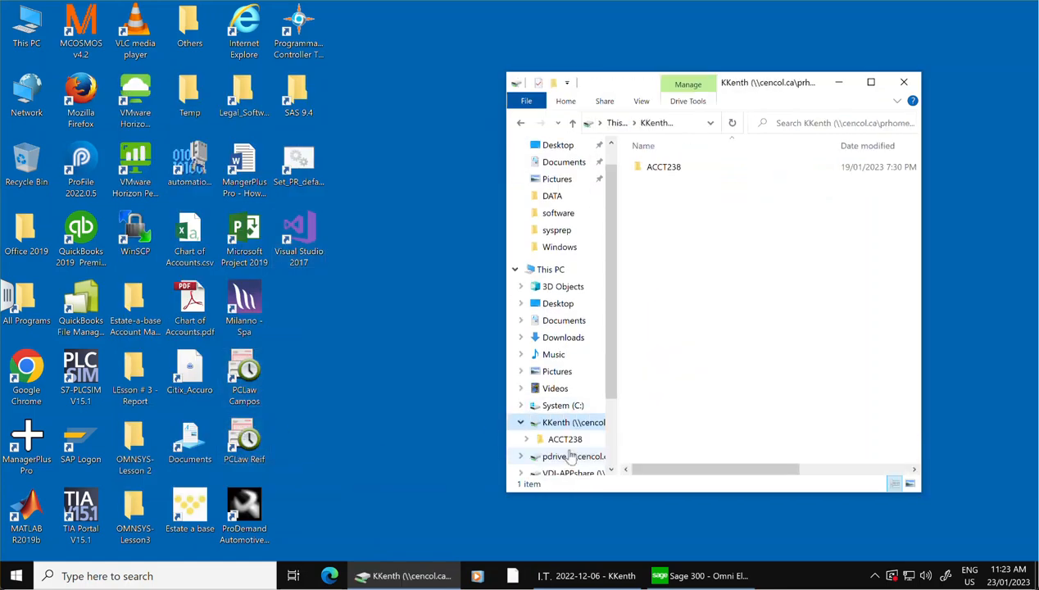
double_click(660, 167)
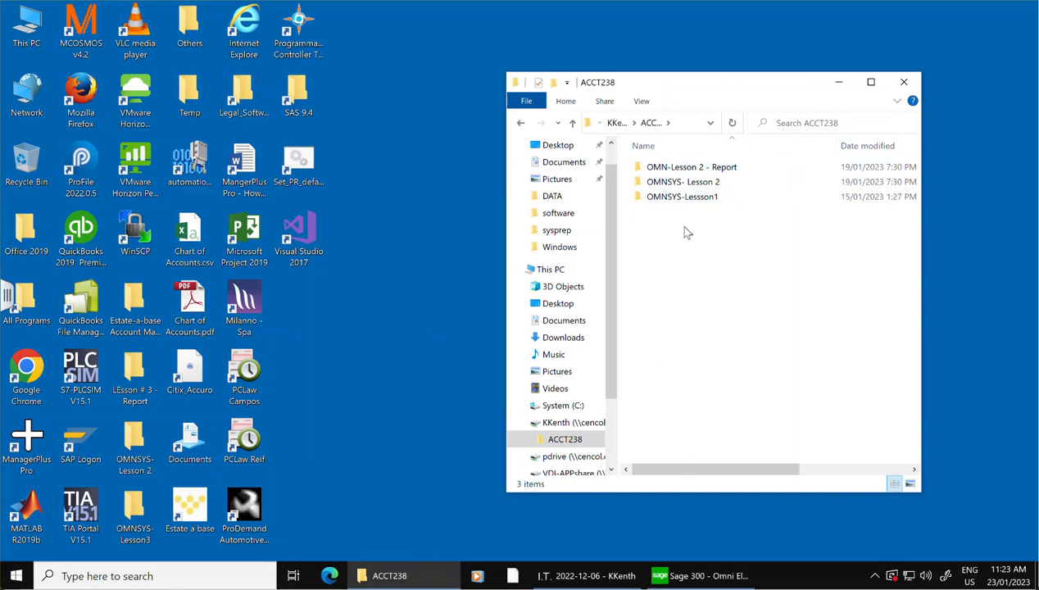
Copy the desktop folders "LEsson # 3 - Report" and "OMNSYS- Lesson3" into ACCT238 and check the contents of the copied "OMNSYS- Lesson3".
left_click(248, 113)
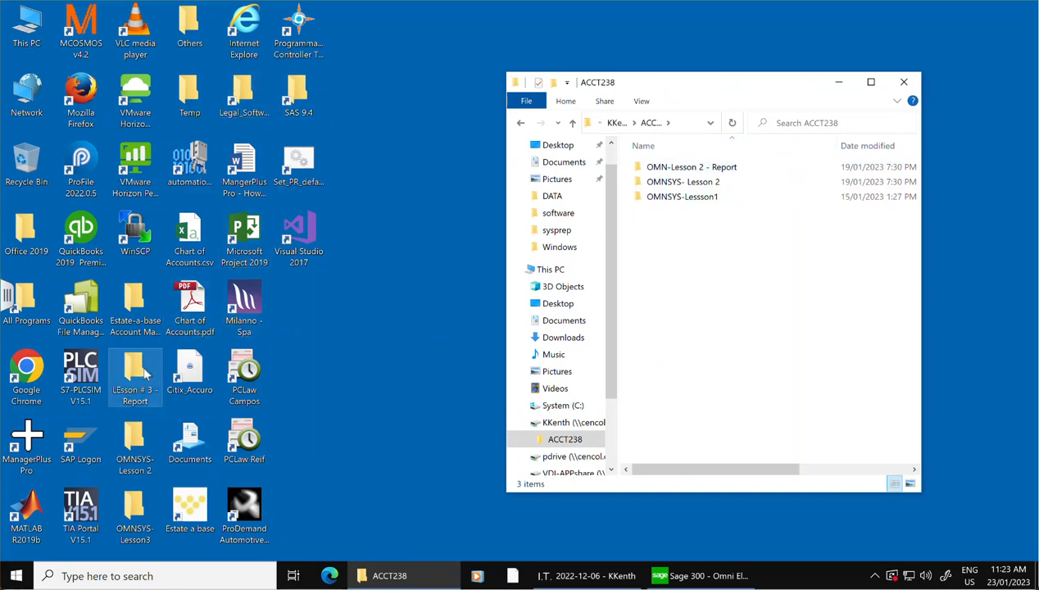
left_click_drag(136, 385, 752, 215)
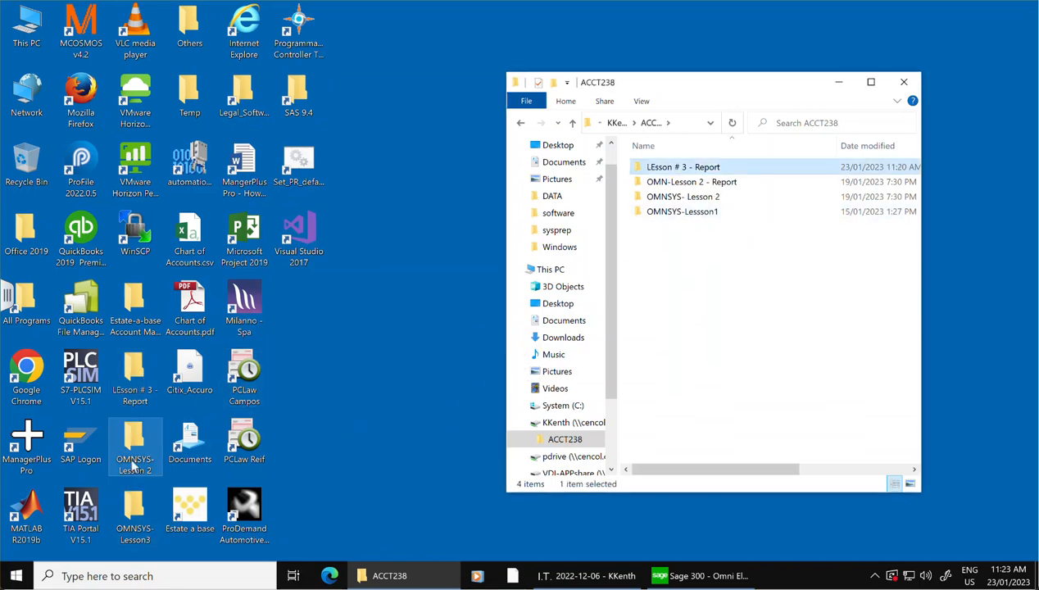
left_click_drag(133, 531, 714, 318)
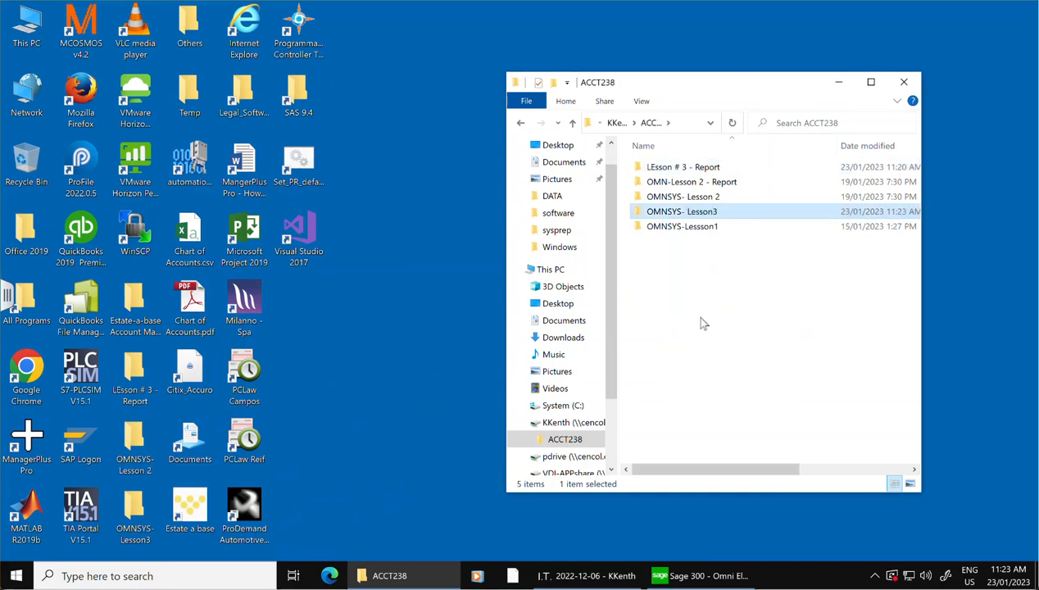
double_click(691, 215)
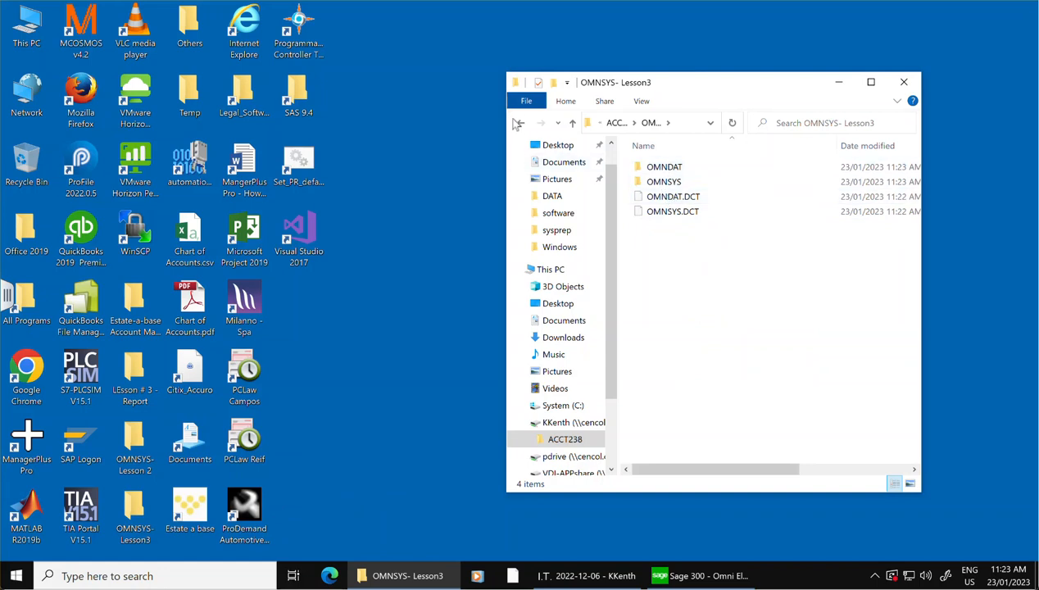
left_click(520, 122)
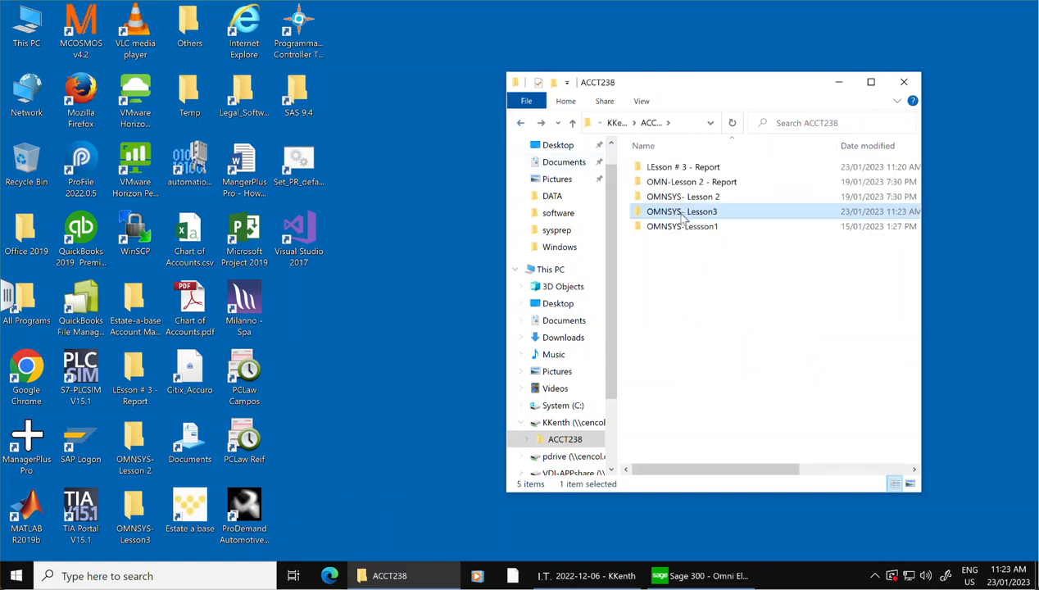